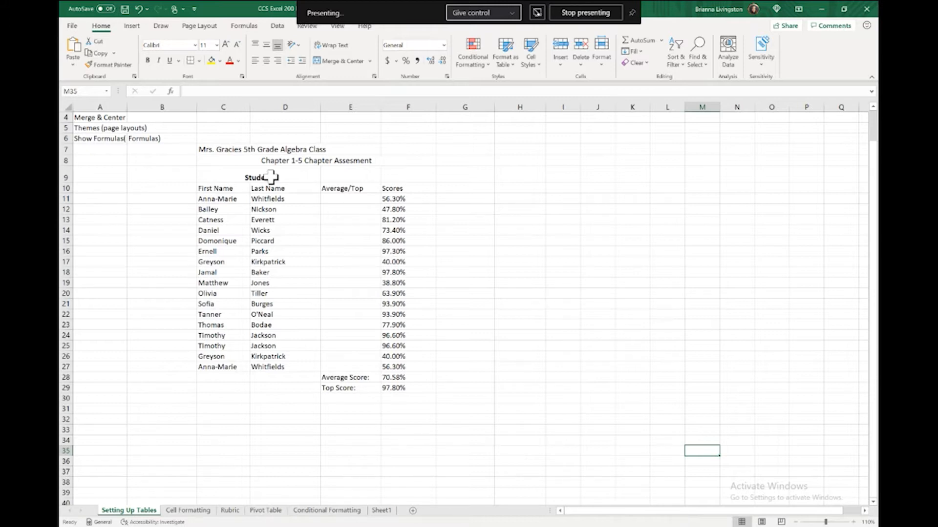
pyautogui.scroll(1, 271, 178)
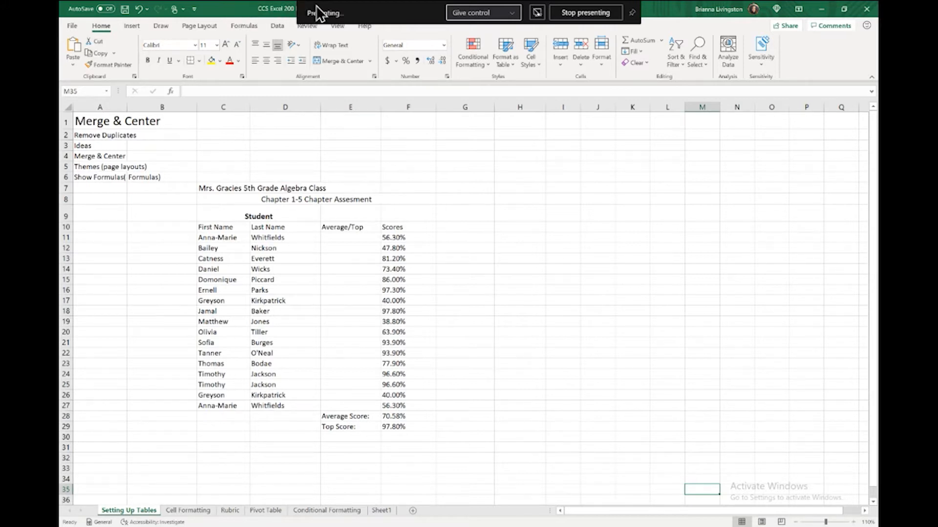
pyautogui.click(365, 19)
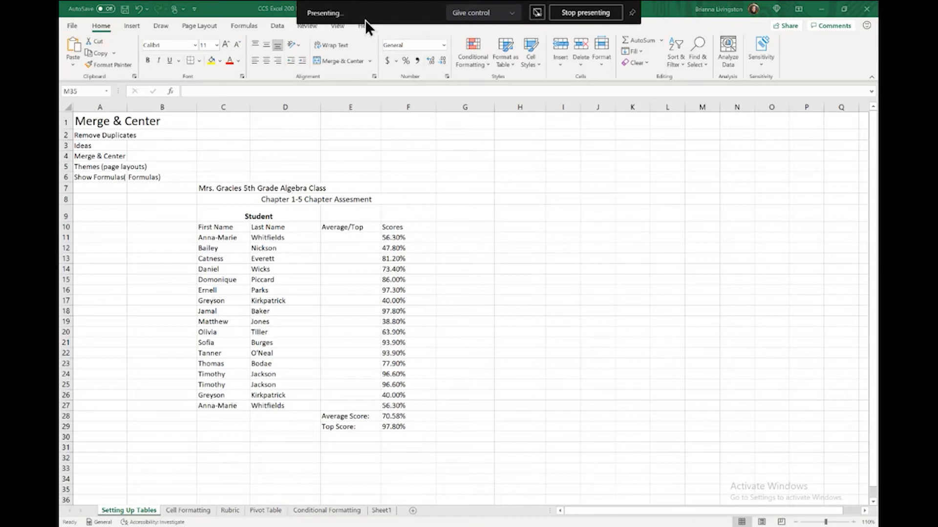
pyautogui.click(245, 10)
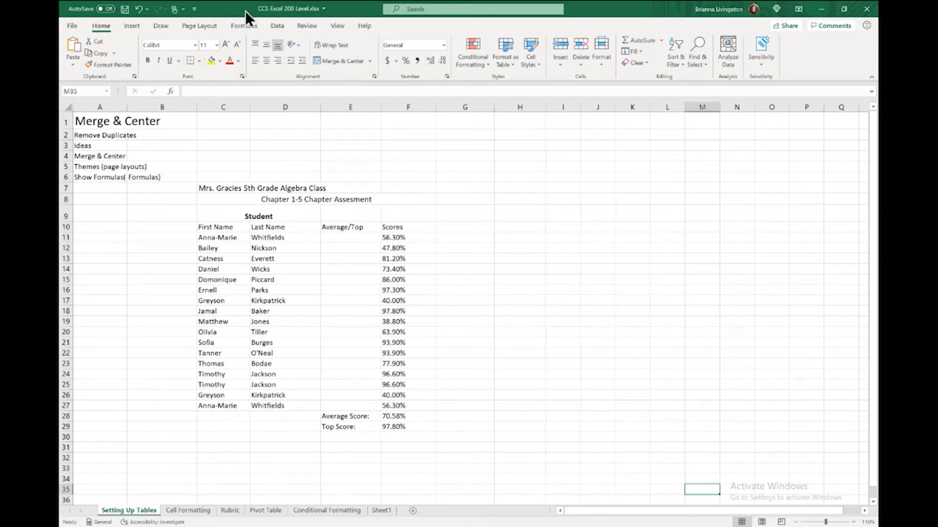
# - Open the full gallery of new-workbook templates and preview the Money in Excel template, closing the preview without creating it
pyautogui.click(75, 25)
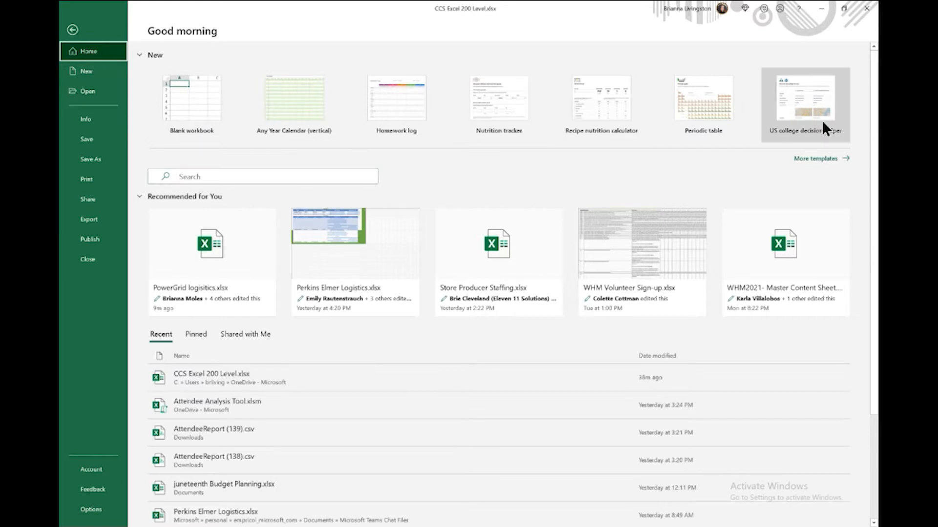
pyautogui.click(834, 159)
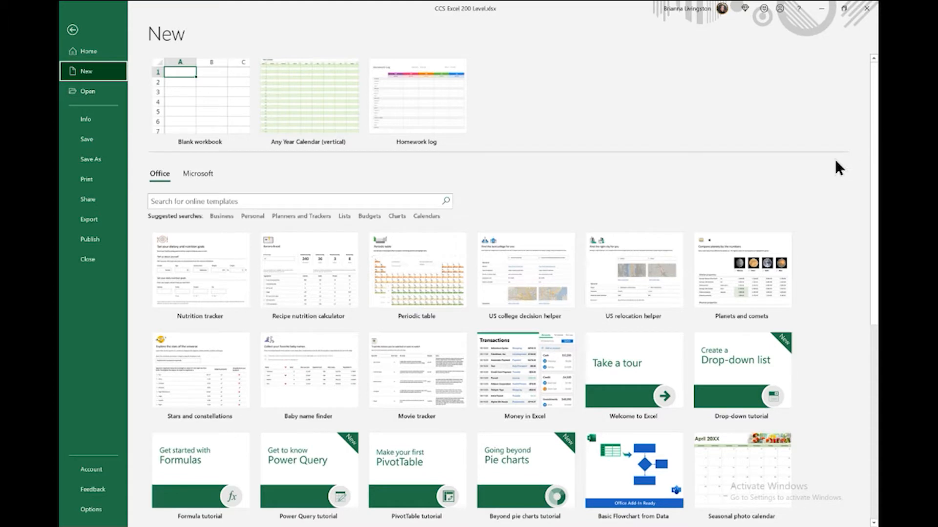
pyautogui.click(526, 368)
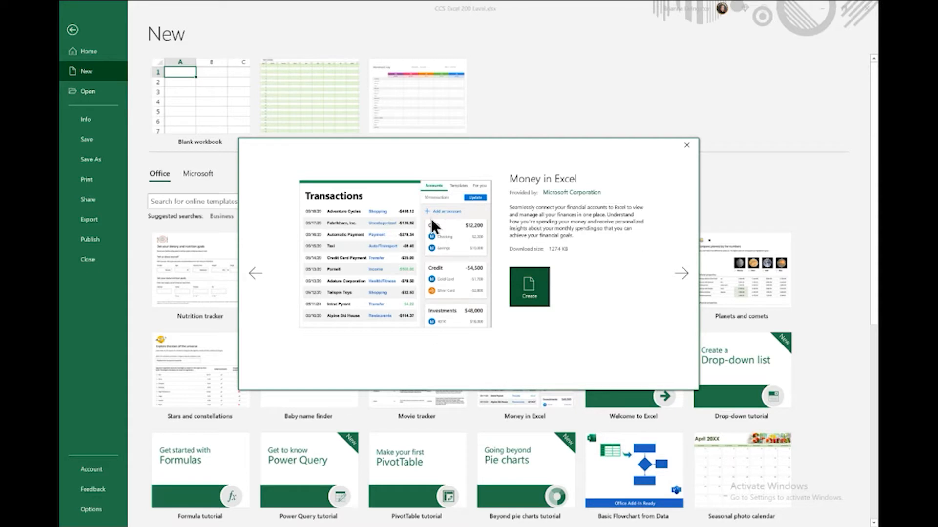
pyautogui.click(686, 147)
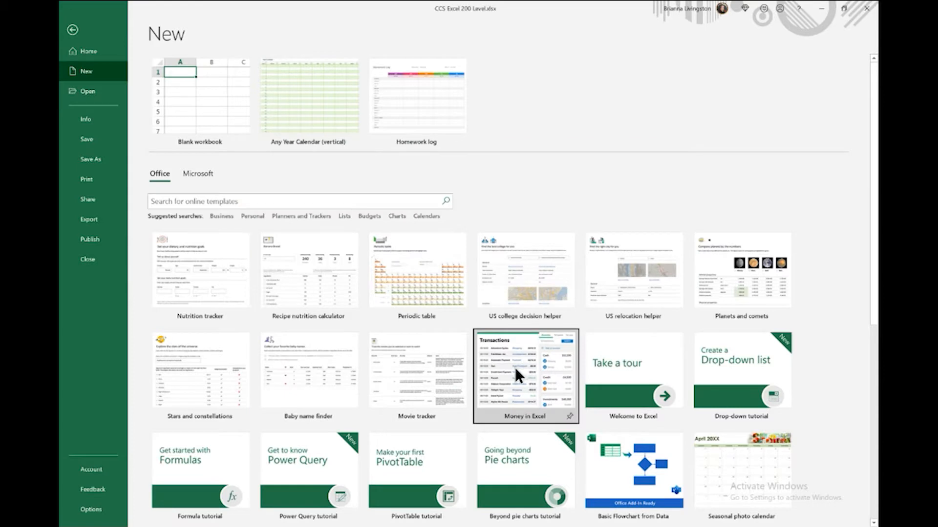
# - Search the online templates for "calendar" and browse the results
pyautogui.scroll(-3, 515, 367)
pyautogui.scroll(3, 515, 368)
pyautogui.click(371, 199)
pyautogui.write('ca')
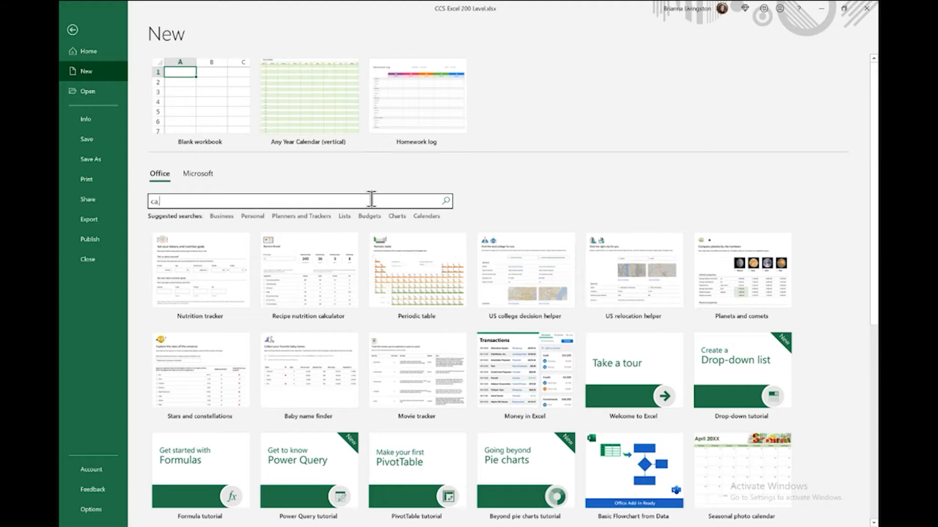
pyautogui.write('lendat')
pyautogui.press('Return')
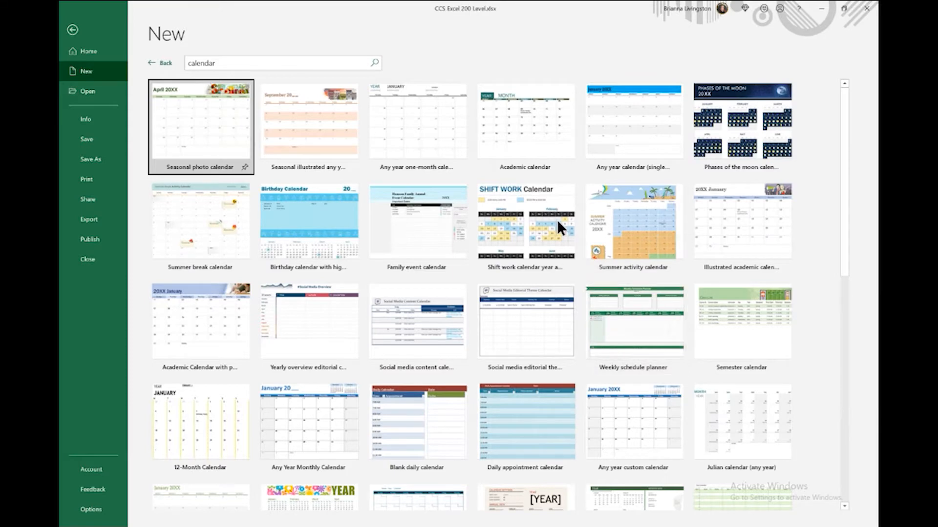
pyautogui.scroll(-2, 382, 409)
pyautogui.scroll(-3, 382, 409)
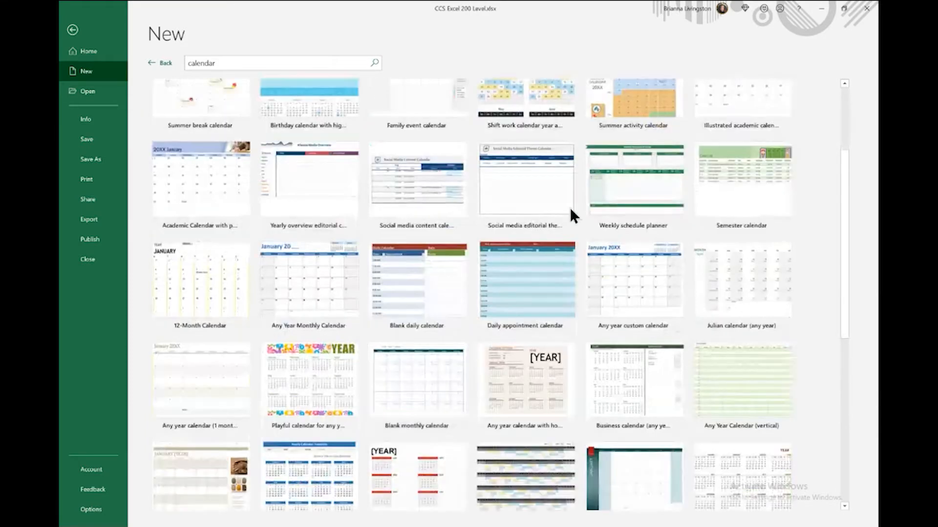
pyautogui.scroll(2, 440, 168)
pyautogui.scroll(2, 440, 168)
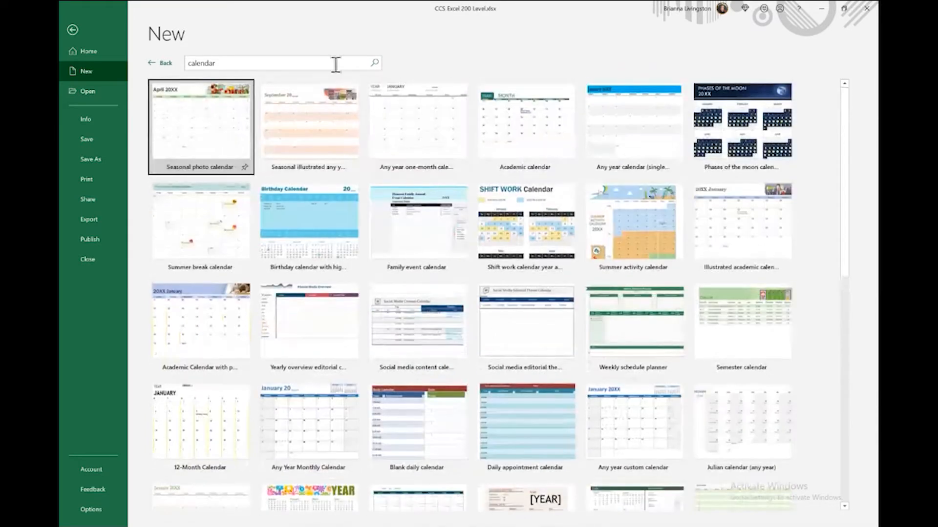
# - Replace the template search with "invoice"
pyautogui.click(332, 58)
pyautogui.click(332, 58)
pyautogui.press('BackSpace')
pyautogui.press('BackSpace')
pyautogui.press('BackSpace')
pyautogui.press('BackSpace')
pyautogui.press('BackSpace')
pyautogui.press('BackSpace')
pyautogui.press('BackSpace')
pyautogui.press('BackSpace')
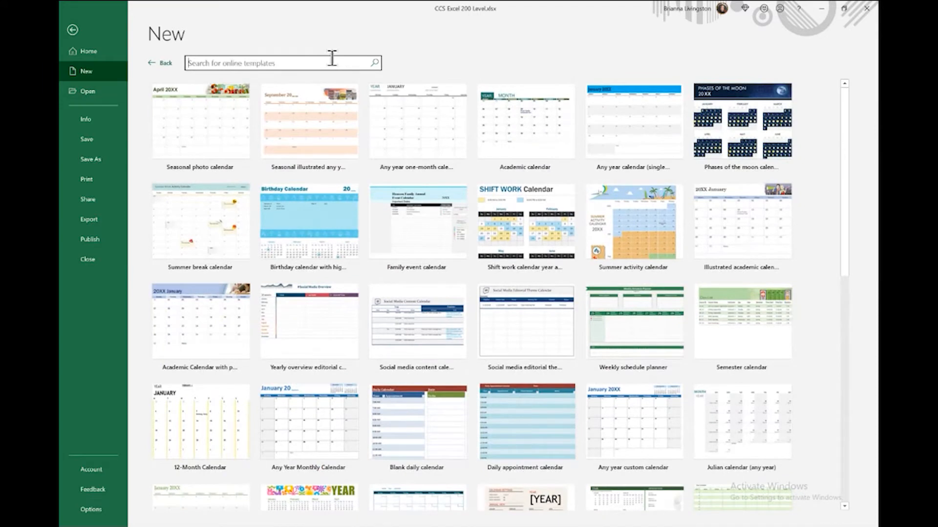
pyautogui.write('invoice')
pyautogui.press('Return')
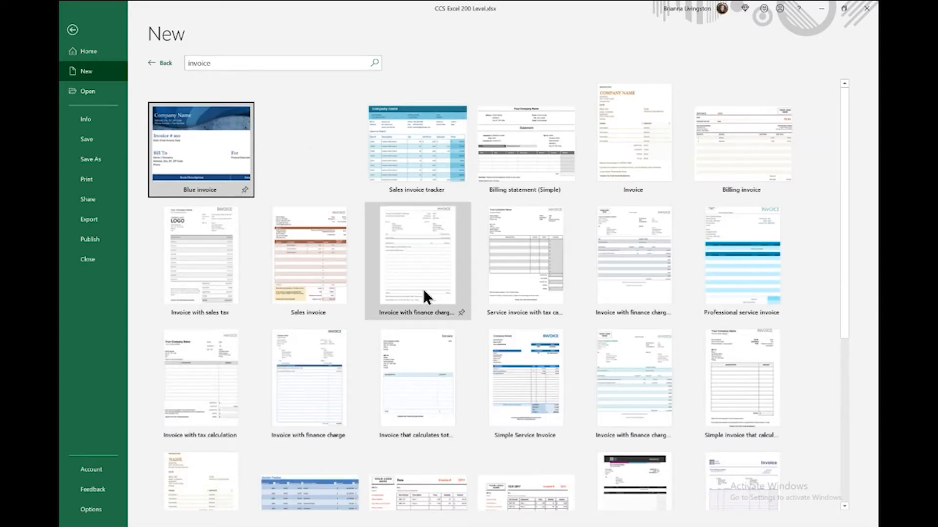
# - Preview the Sales invoice tracker and Professional service invoice templates, closing each preview without creating a workbook
pyautogui.click(417, 151)
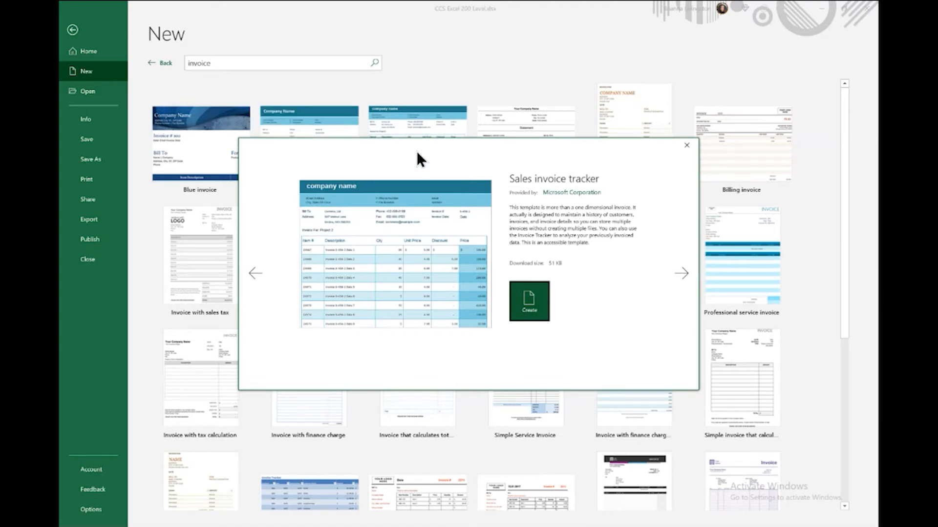
pyautogui.click(688, 148)
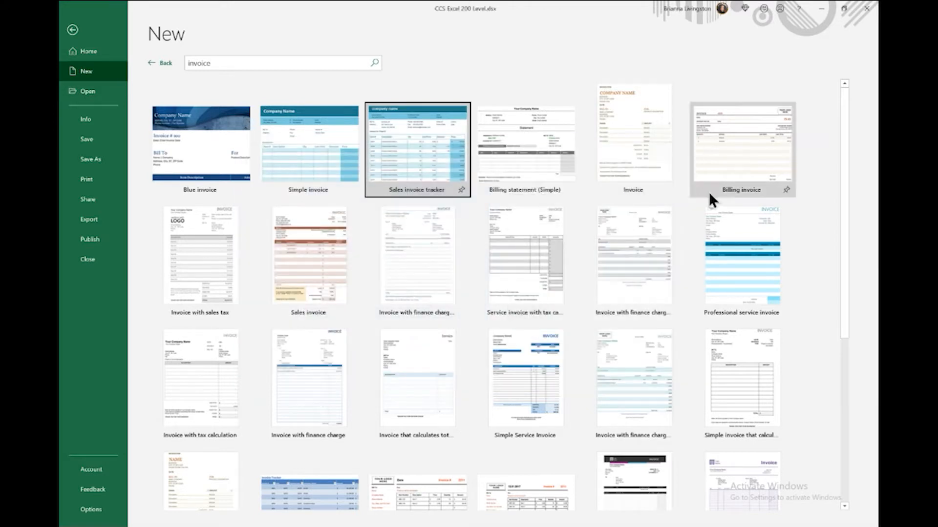
pyautogui.click(744, 265)
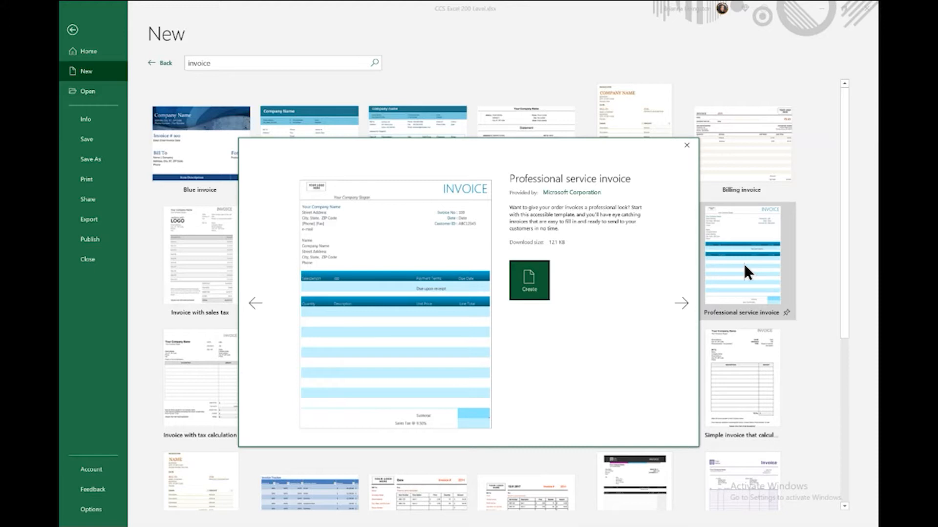
pyautogui.click(686, 145)
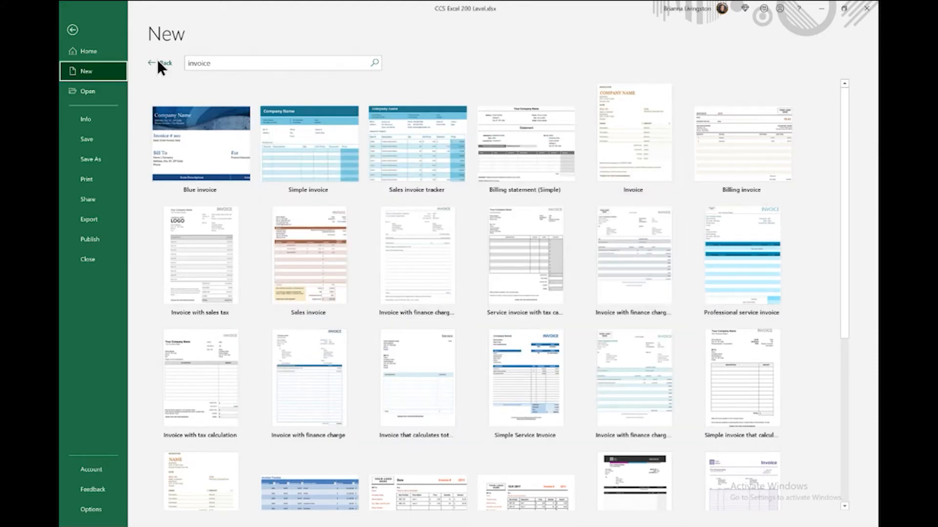
# - Return to the main template gallery and look through the tutorial, calendar and budget templates
pyautogui.click(157, 62)
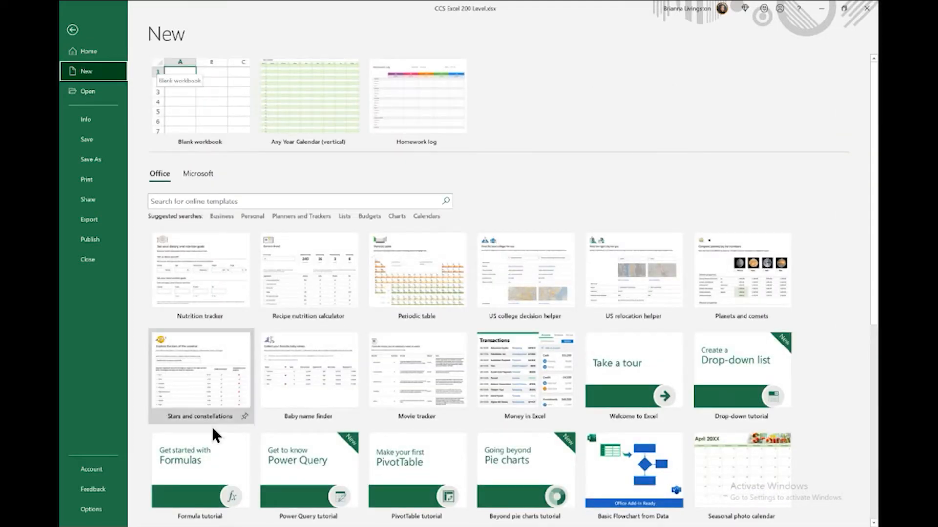
pyautogui.scroll(-3, 212, 427)
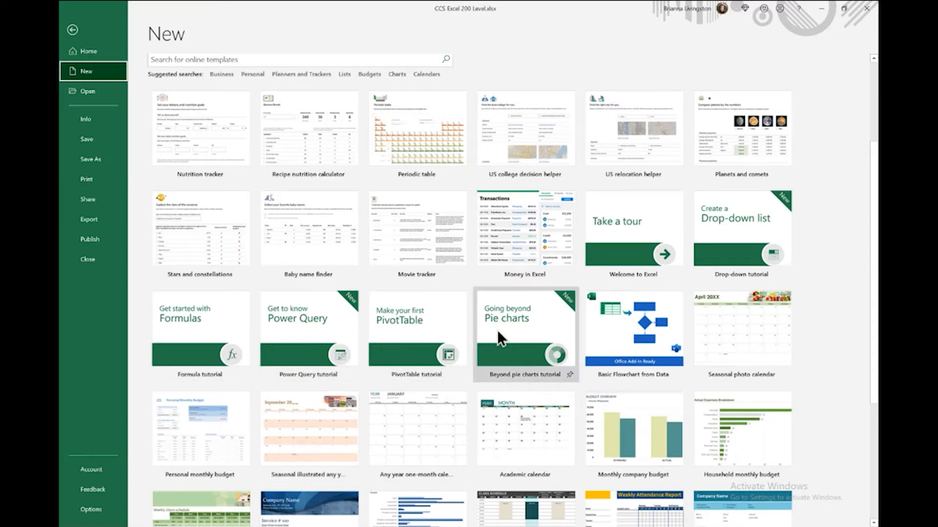
pyautogui.scroll(-3, 497, 330)
pyautogui.scroll(6, 497, 329)
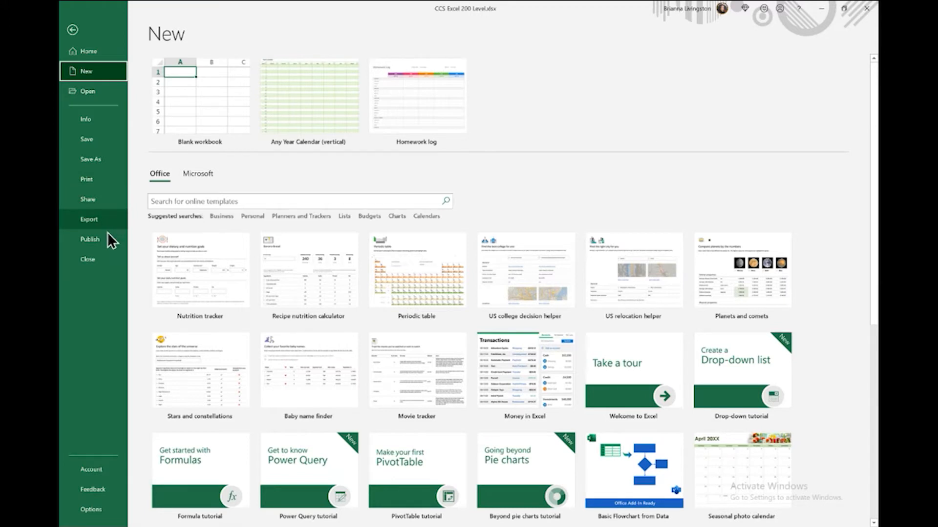
# - Examine the account information and the general Excel options, including the list of default fonts for new workbooks
pyautogui.click(98, 470)
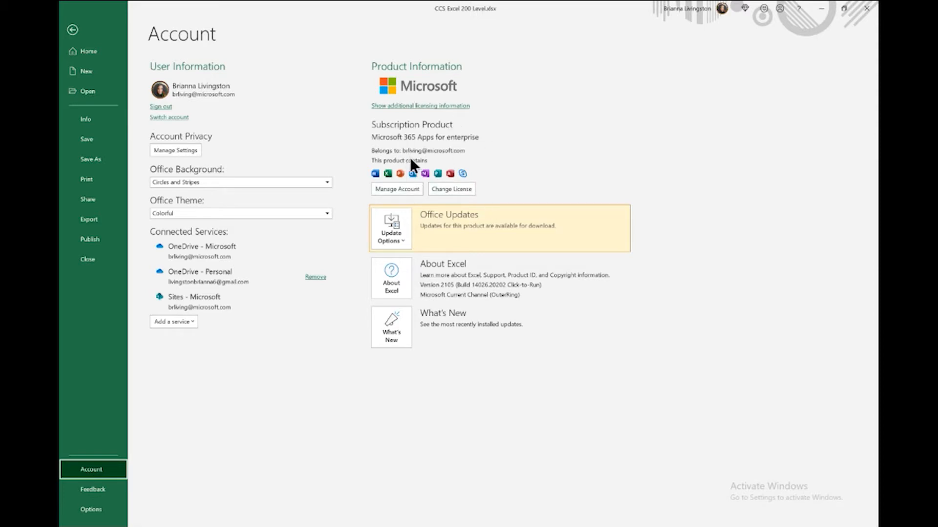
pyautogui.click(102, 508)
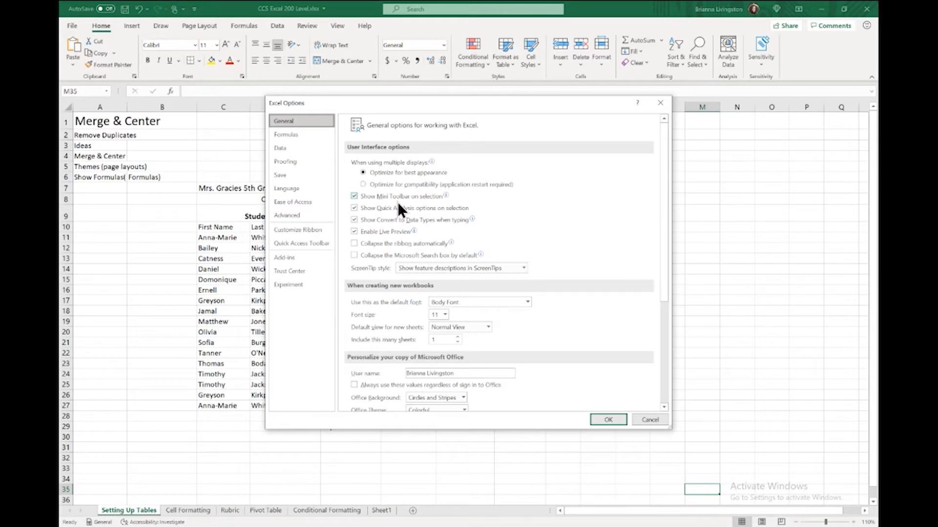
pyautogui.moveTo(397, 202)
pyautogui.click(528, 304)
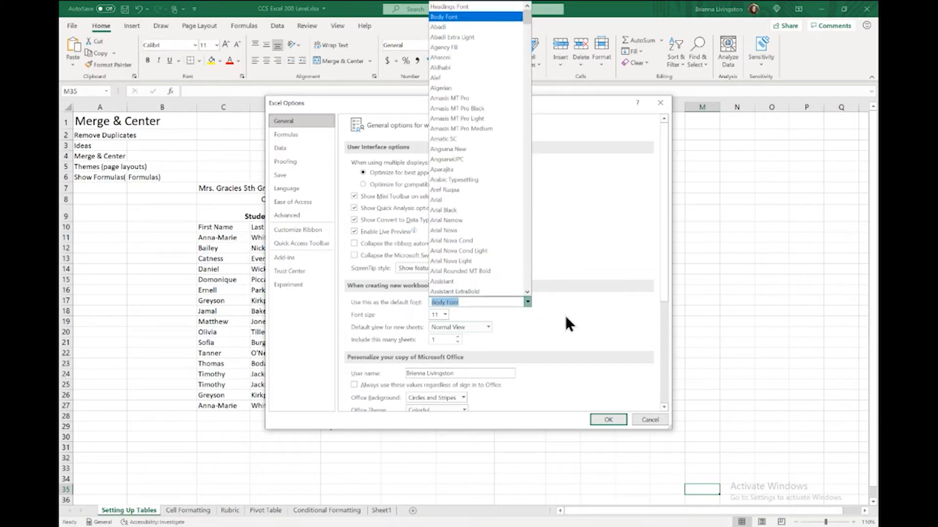
pyautogui.click(565, 316)
pyautogui.scroll(-7, 403, 348)
pyautogui.scroll(6, 403, 348)
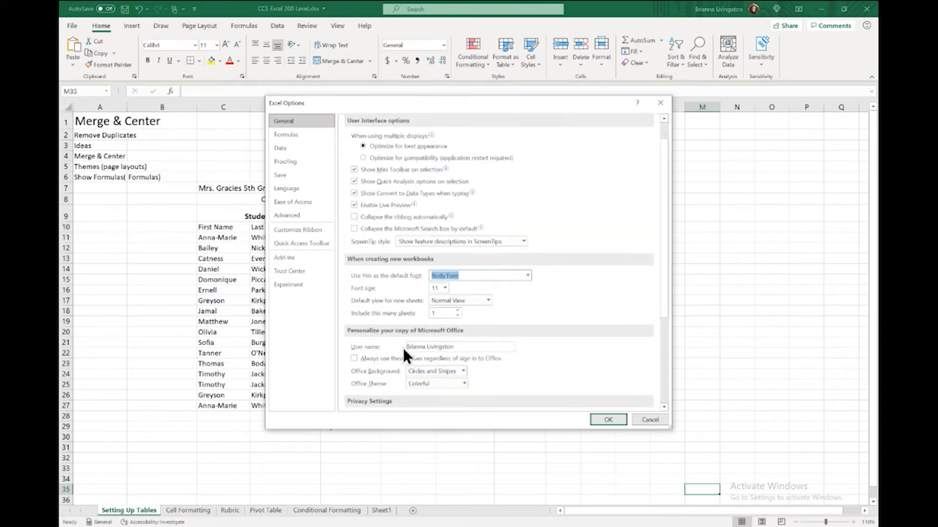
pyautogui.scroll(1, 402, 348)
# - Look through the other option categories and view the available Excel add-ins, closing the list without enabling any
pyautogui.click(298, 138)
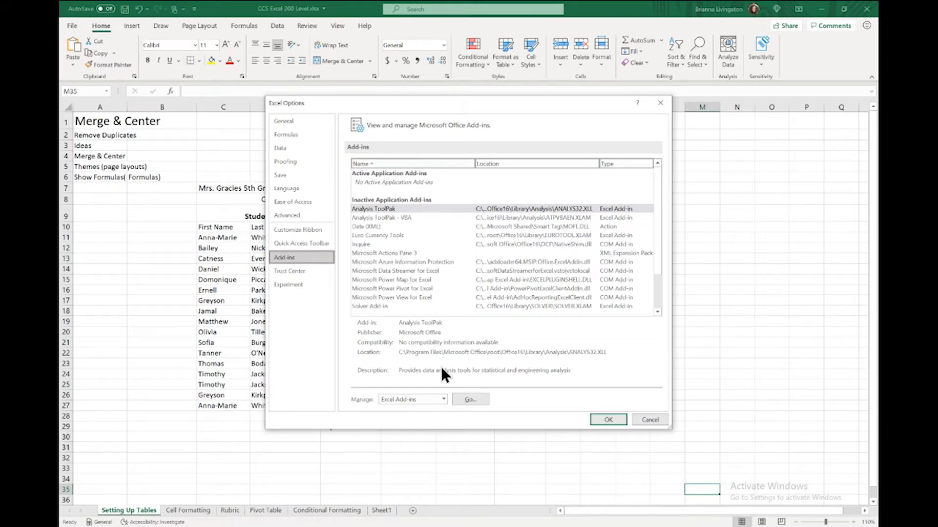
pyautogui.click(481, 402)
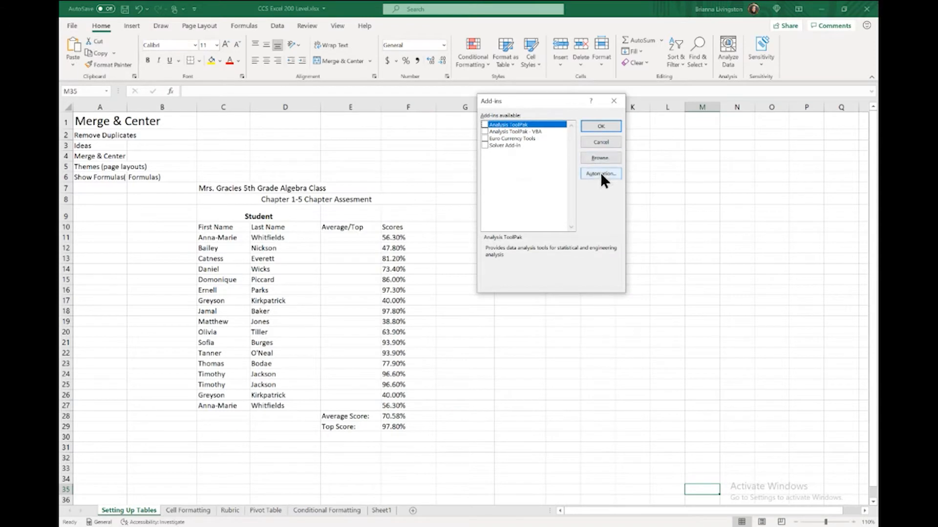
pyautogui.click(614, 101)
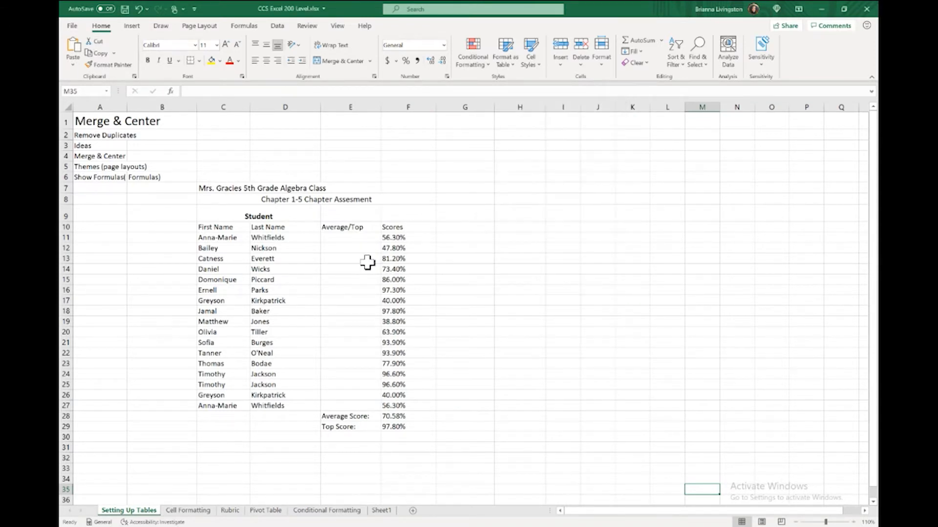
pyautogui.click(72, 26)
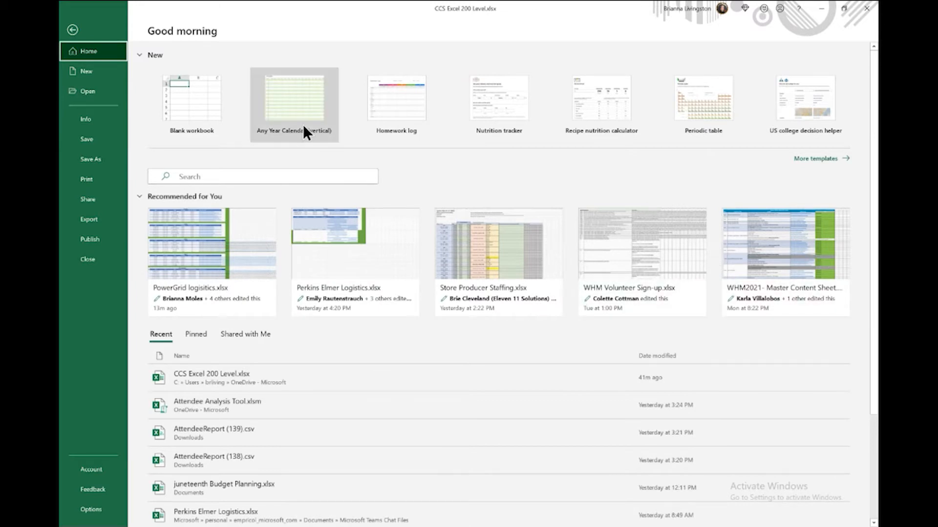
pyautogui.click(88, 32)
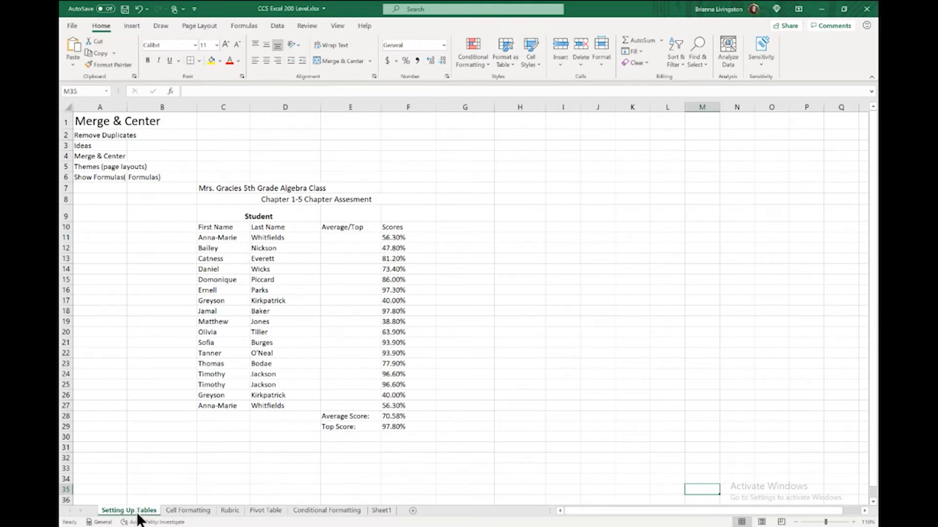
# - Look at the Cell Formatting, Rubric and Pivot Table sheets, and return to the Setting Up Tables sheet
pyautogui.click(209, 511)
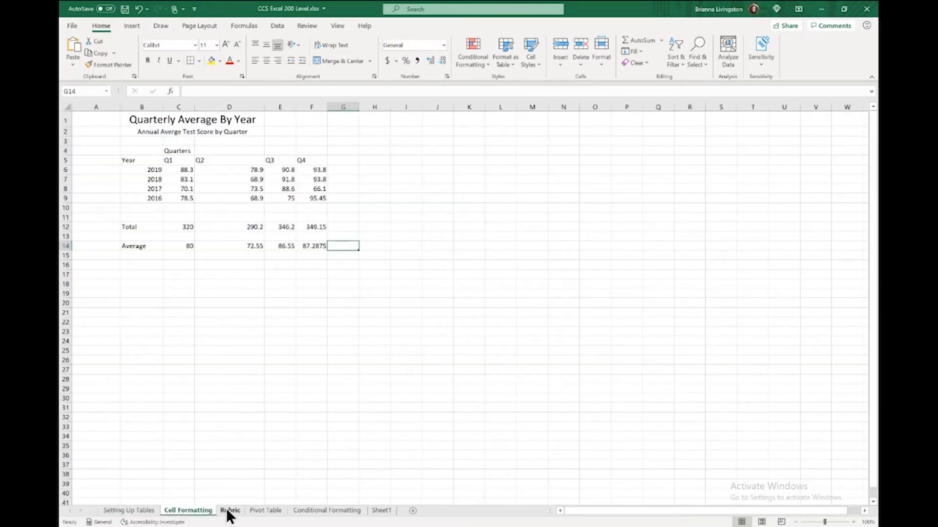
pyautogui.click(229, 512)
pyautogui.click(268, 512)
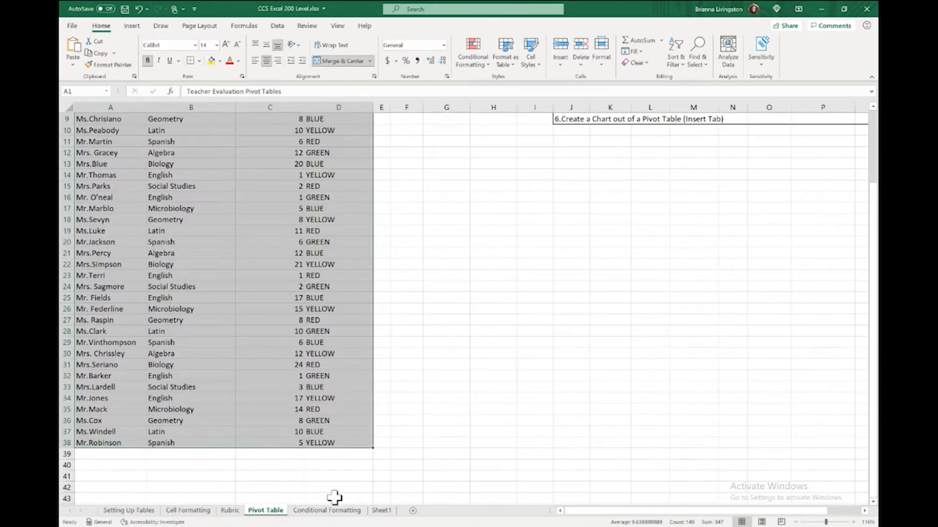
pyautogui.click(128, 511)
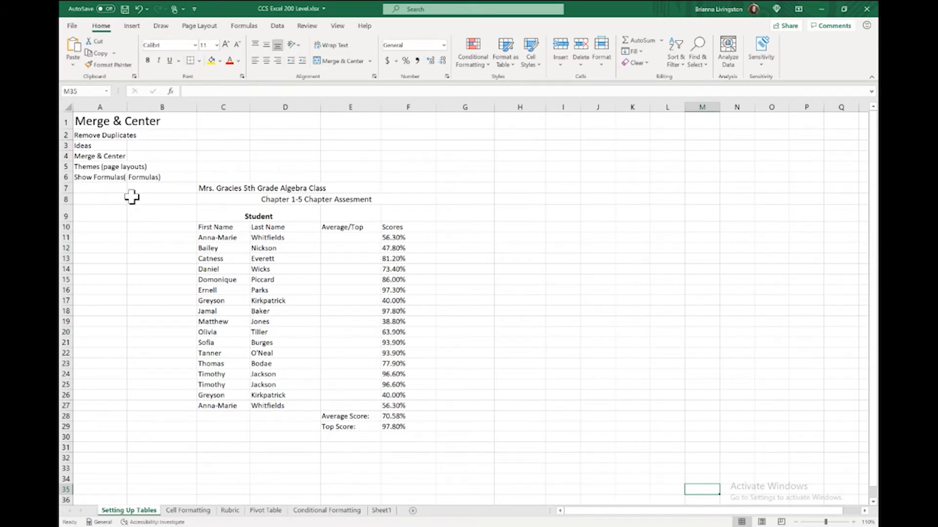
# - Highlight the student score data in C10:F29 to examine its extent, and clear the selection
pyautogui.click(168, 192)
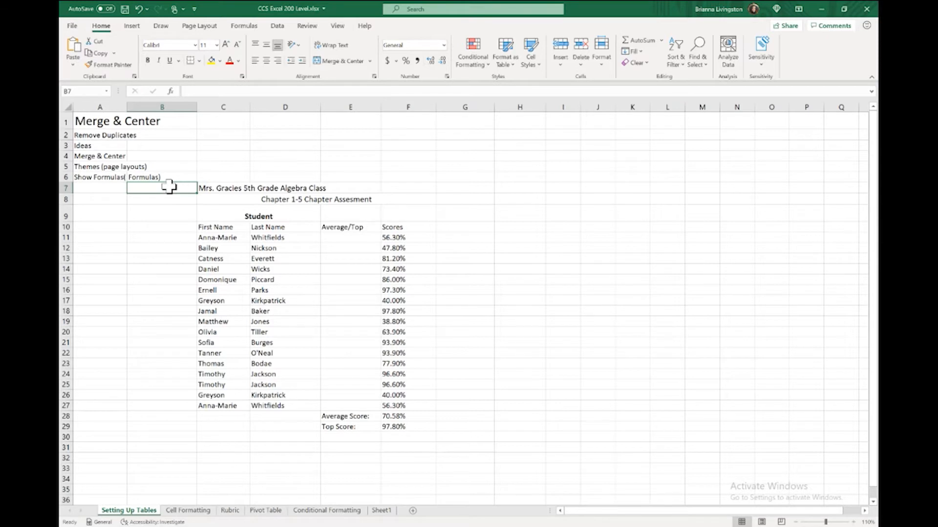
pyautogui.click(200, 215)
pyautogui.click(204, 226)
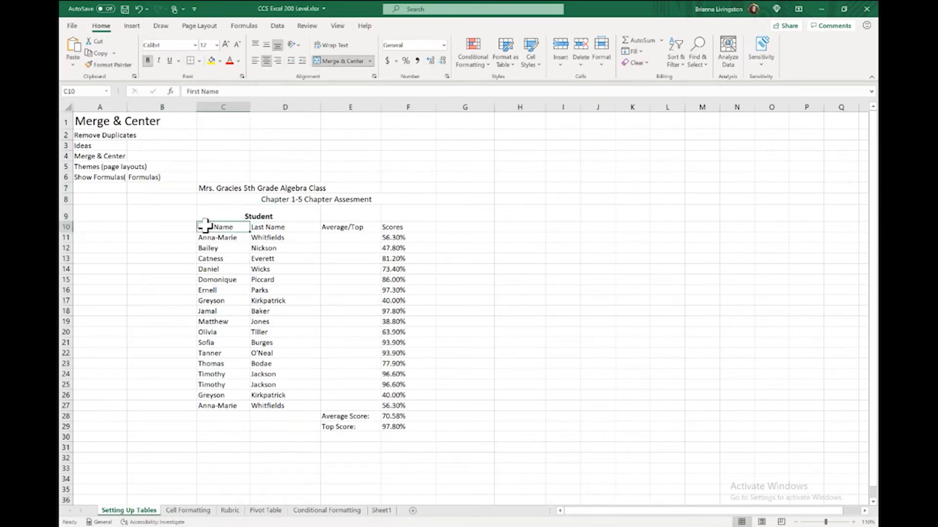
pyautogui.moveTo(205, 225)
pyautogui.mouseDown()
pyautogui.moveTo(314, 321)
pyautogui.moveTo(396, 424)
pyautogui.mouseUp()
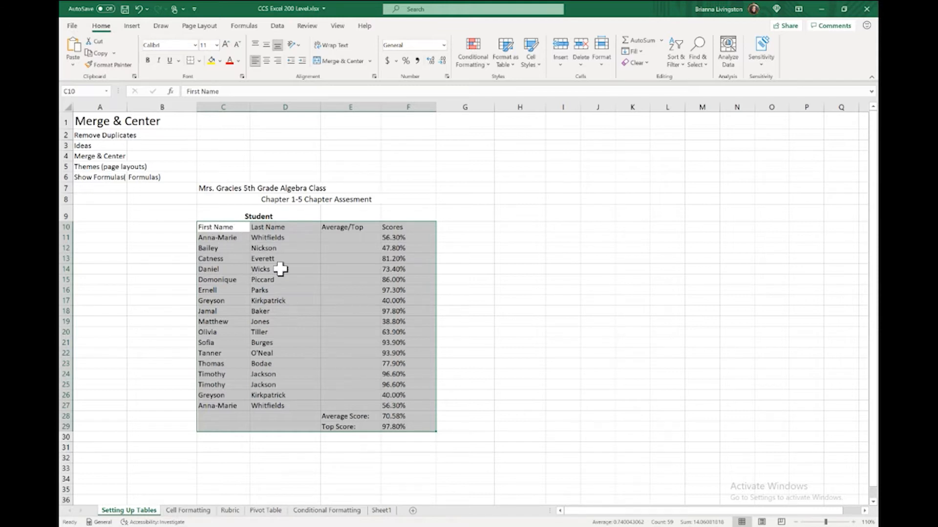
pyautogui.click(157, 214)
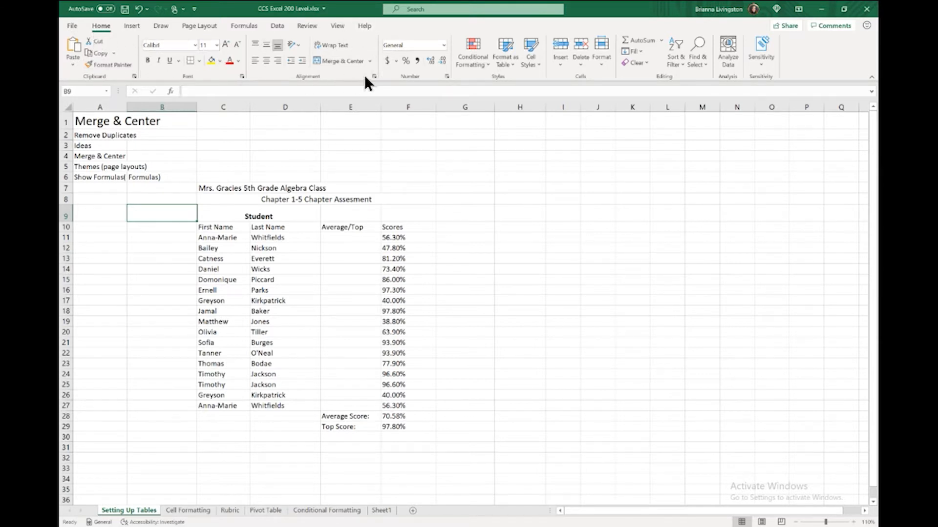
# - Look through the available number formats and the cell format and delete options without applying any
pyautogui.click(442, 46)
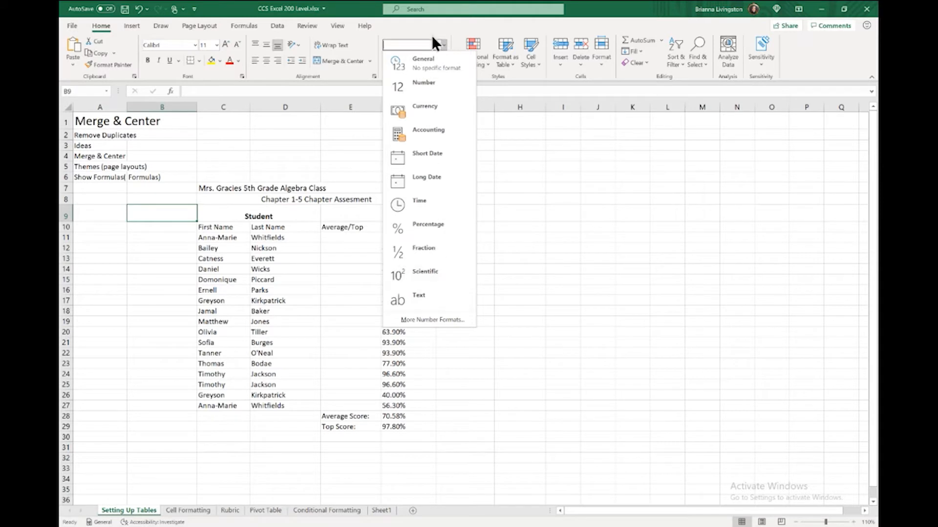
pyautogui.click(443, 44)
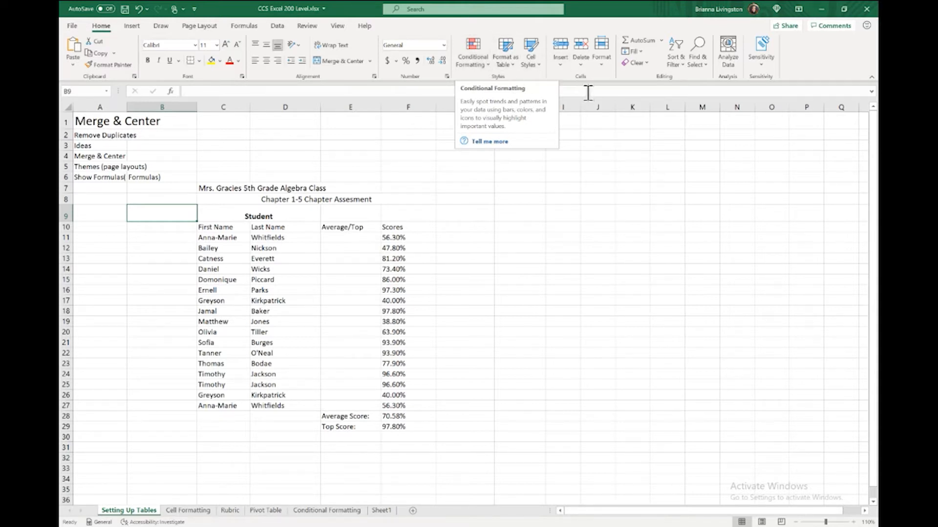
pyautogui.click(603, 69)
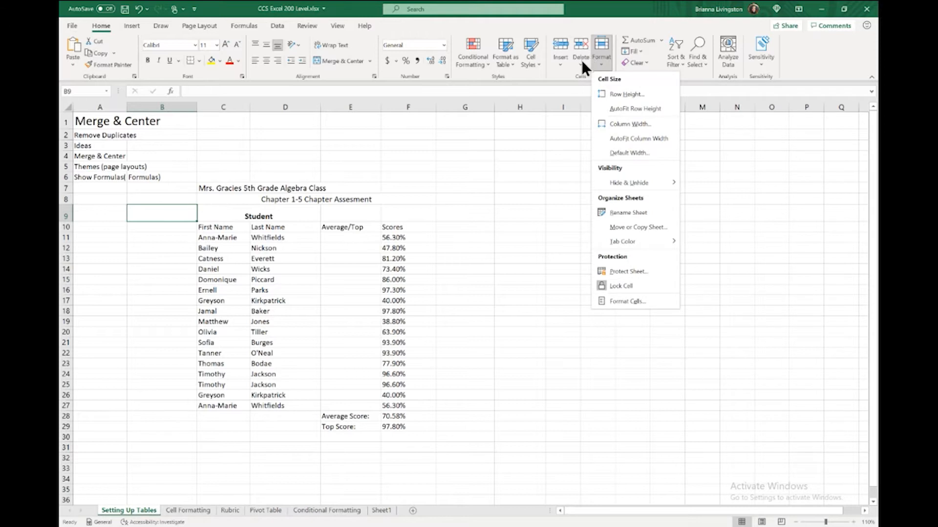
pyautogui.click(581, 60)
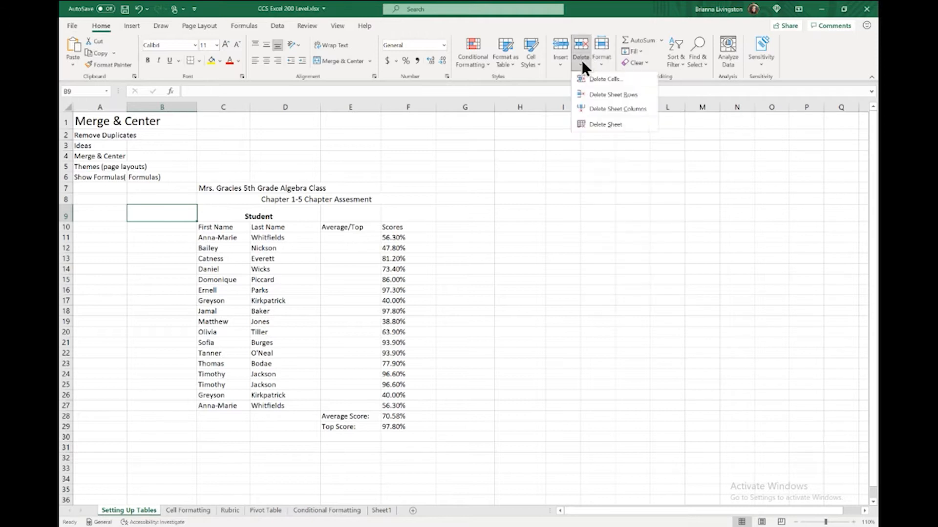
pyautogui.click(690, 72)
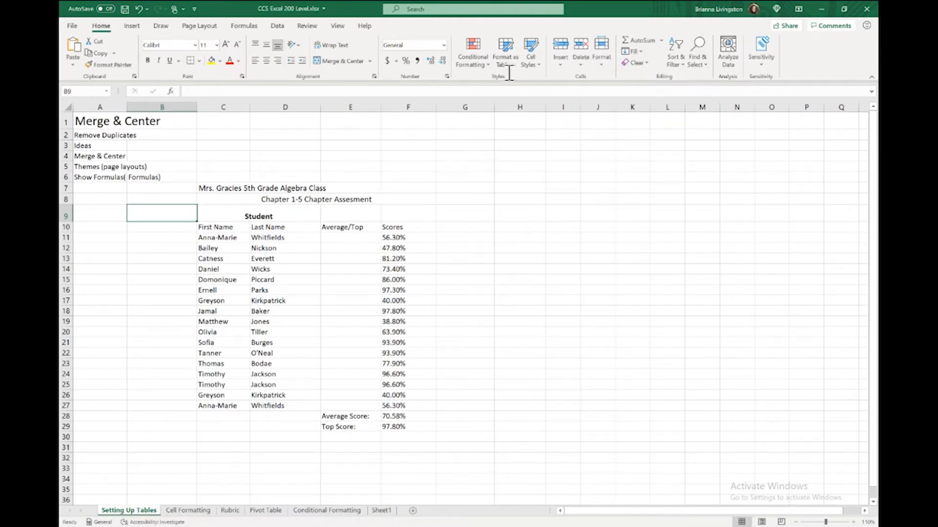
# - Look over the insert tools, including the 3D Map options, and the drawing and page layout tools
pyautogui.click(127, 30)
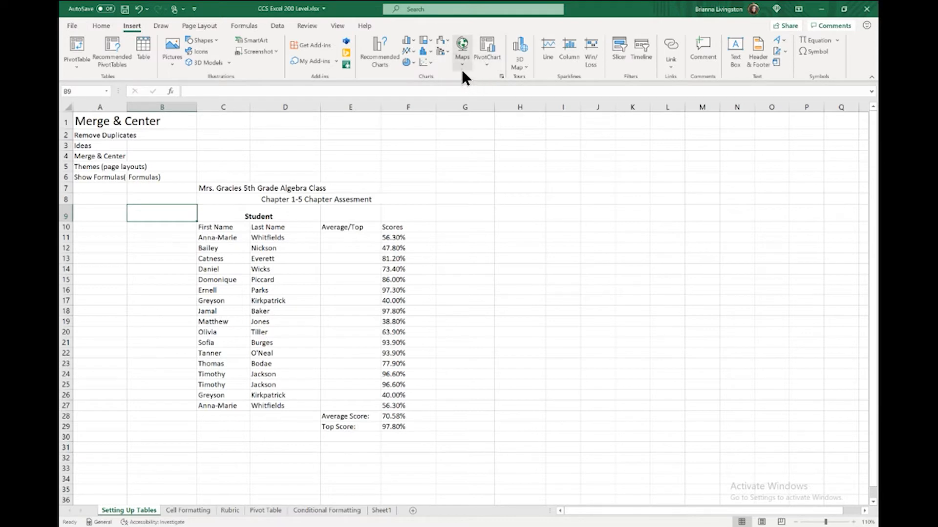
pyautogui.click(518, 66)
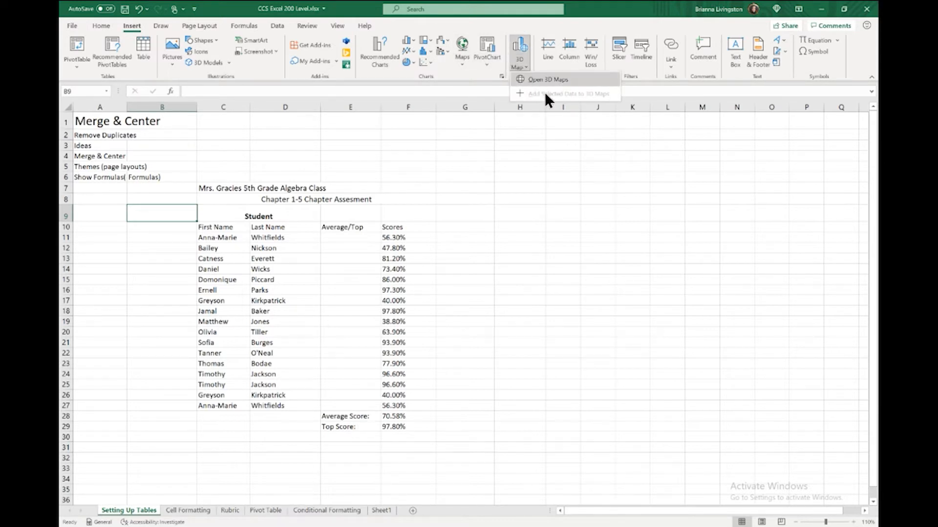
pyautogui.click(524, 65)
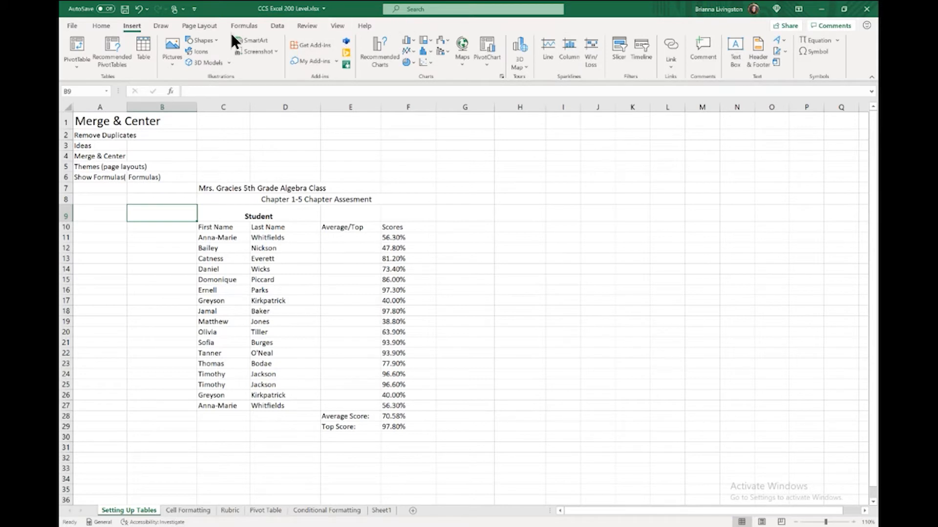
pyautogui.click(161, 26)
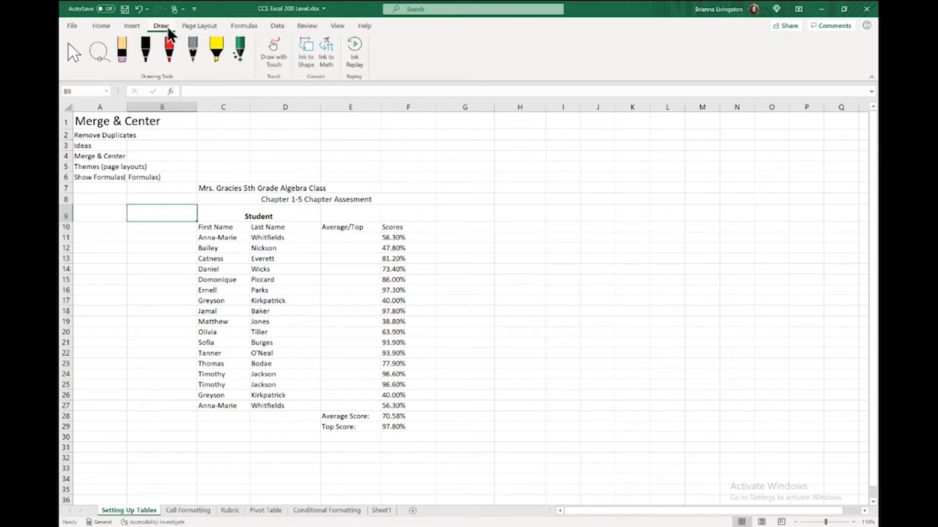
pyautogui.click(197, 26)
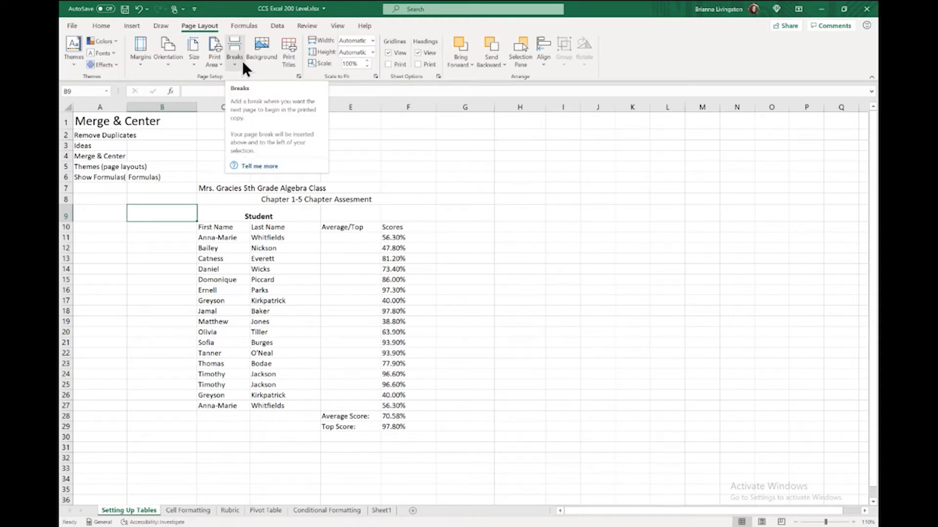
# - Browse the financial, logical and text function lists without inserting a function, and look over the data tools
pyautogui.click(252, 28)
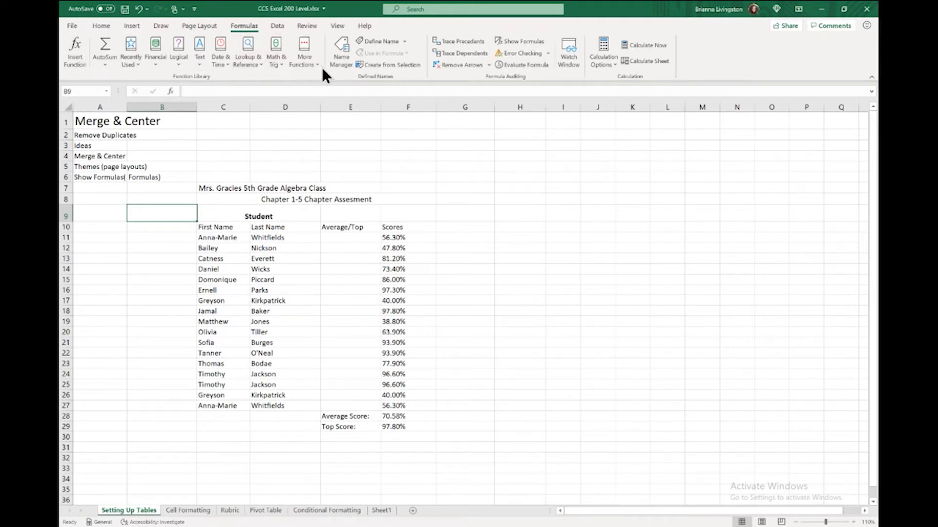
pyautogui.click(160, 57)
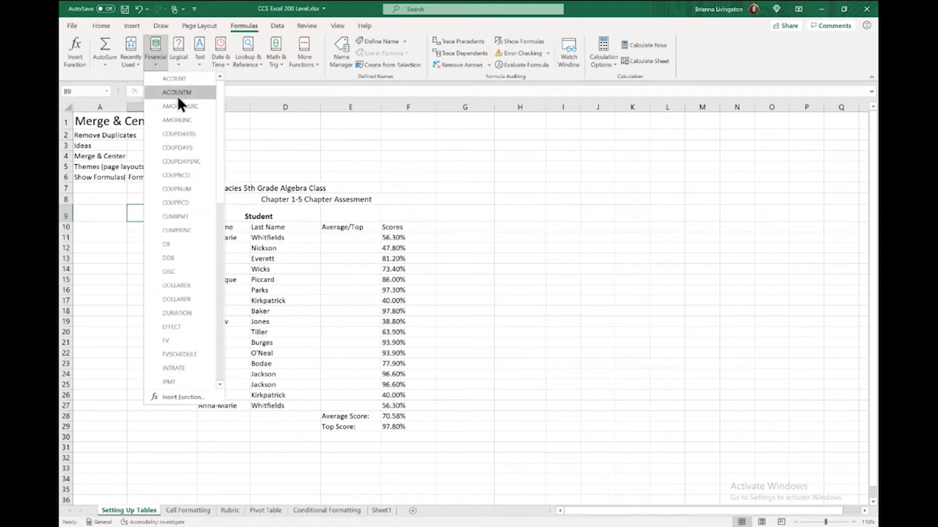
pyautogui.scroll(-5, 189, 247)
pyautogui.scroll(-2, 190, 248)
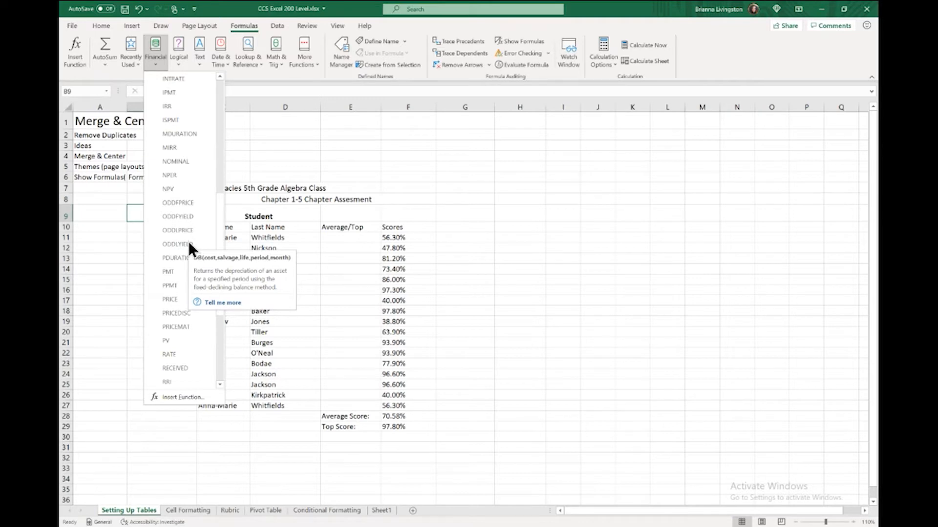
pyautogui.scroll(7, 174, 92)
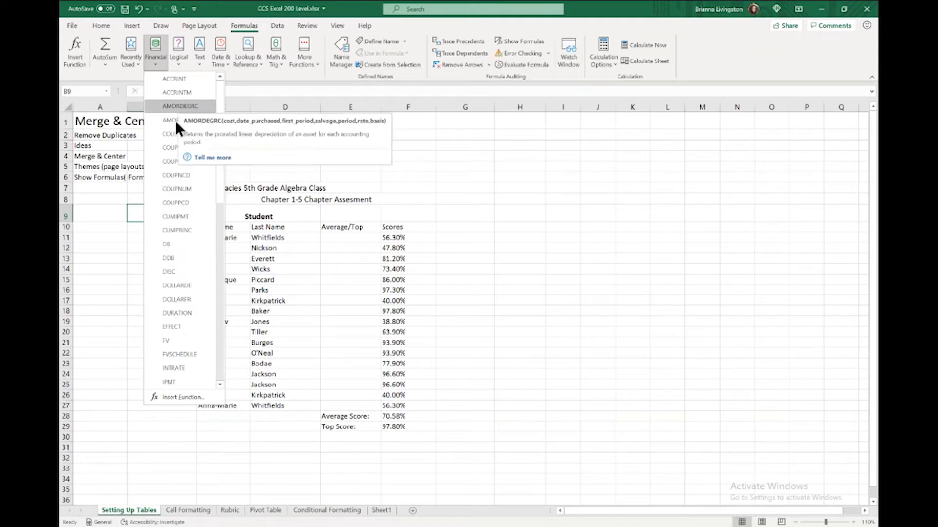
pyautogui.scroll(-5, 172, 301)
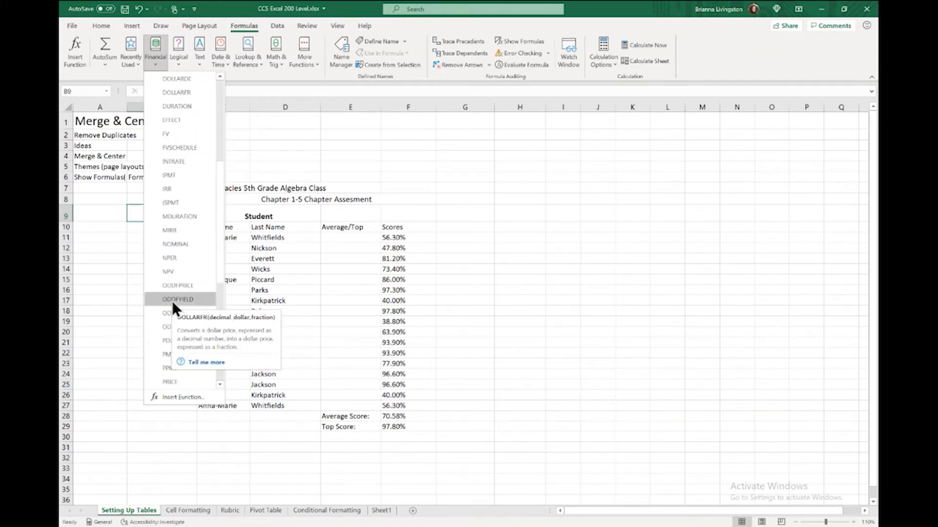
pyautogui.click(180, 58)
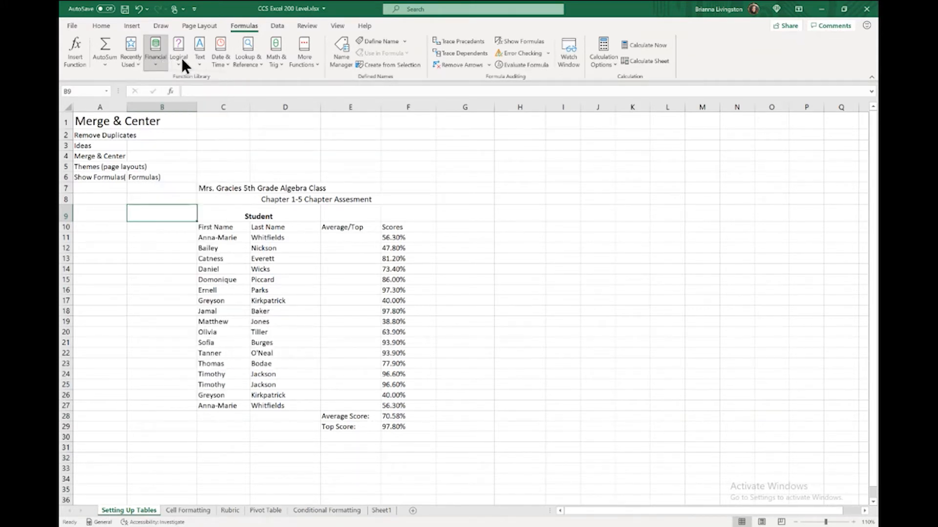
pyautogui.click(181, 58)
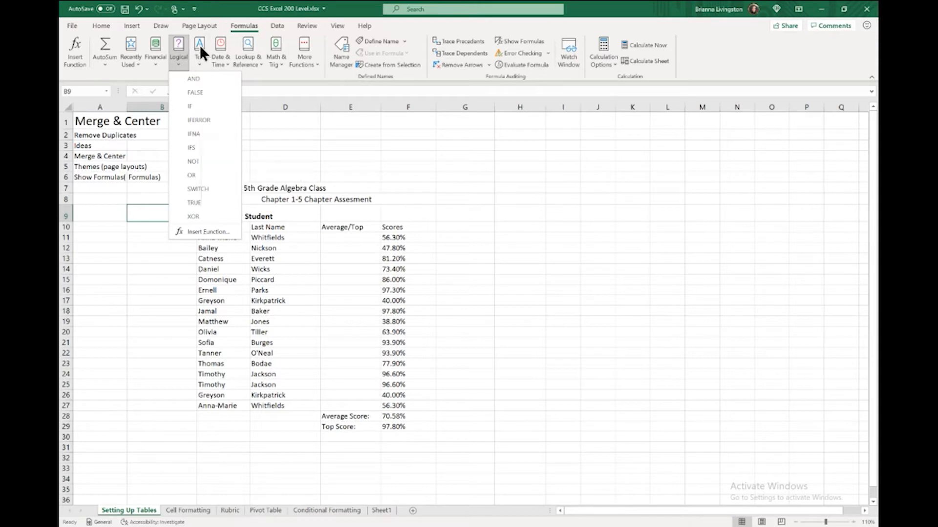
pyautogui.click(203, 57)
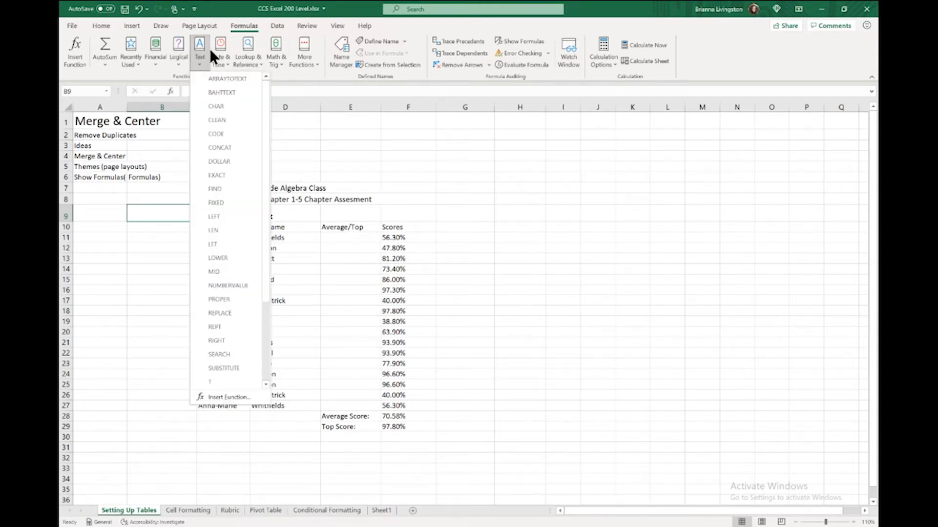
pyautogui.click(327, 78)
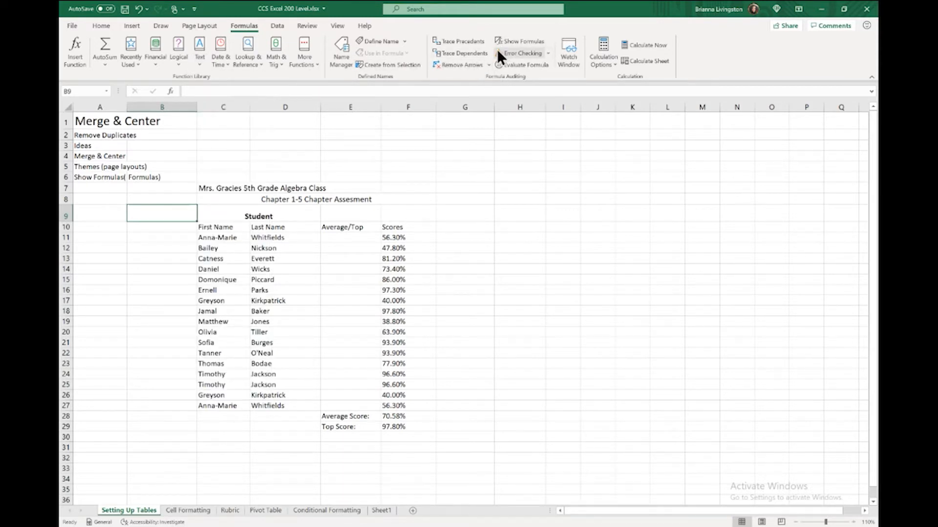
pyautogui.click(279, 27)
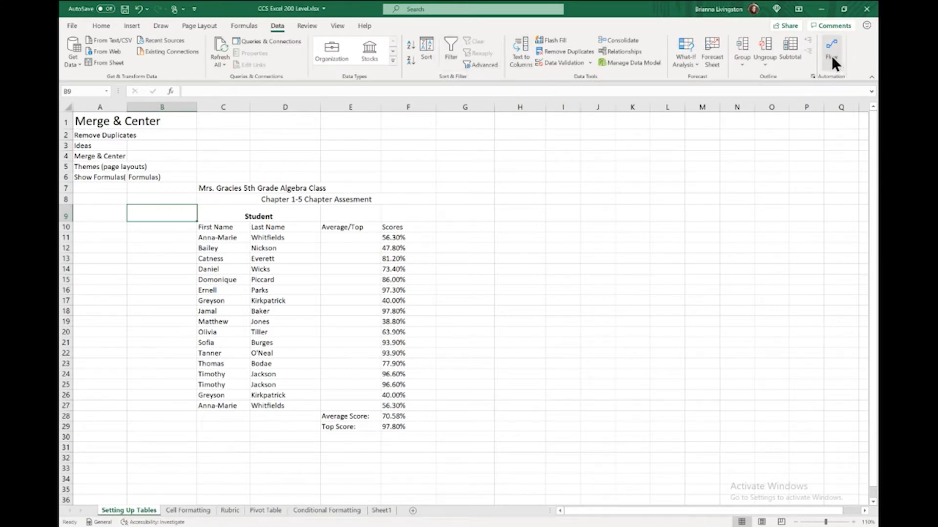
# - Draft a comment on cell B9 reading "This is the wrong calculation" and discard it without posting
pyautogui.click(302, 26)
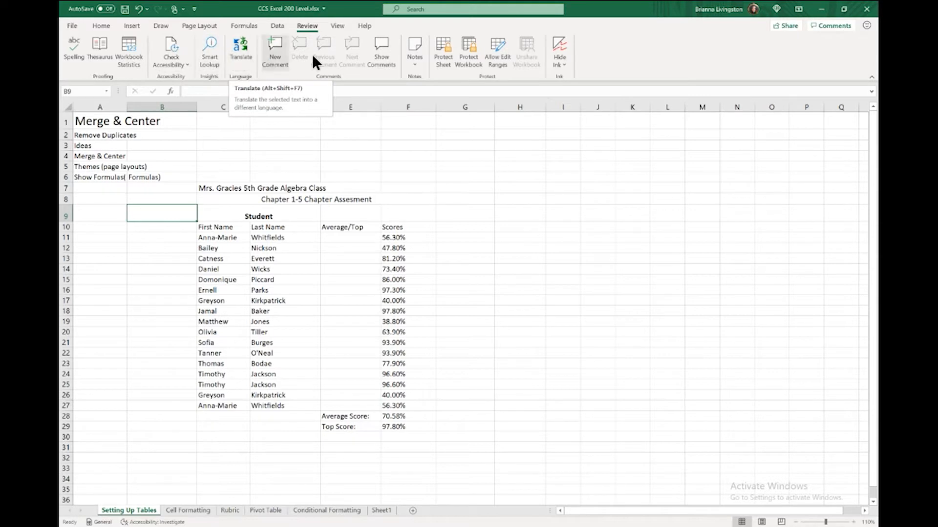
pyautogui.click(273, 61)
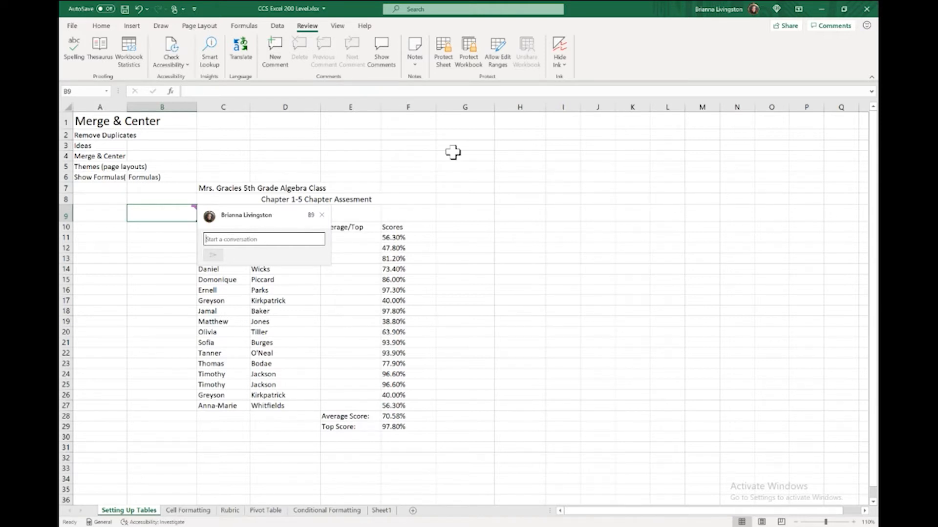
pyautogui.write('This is is')
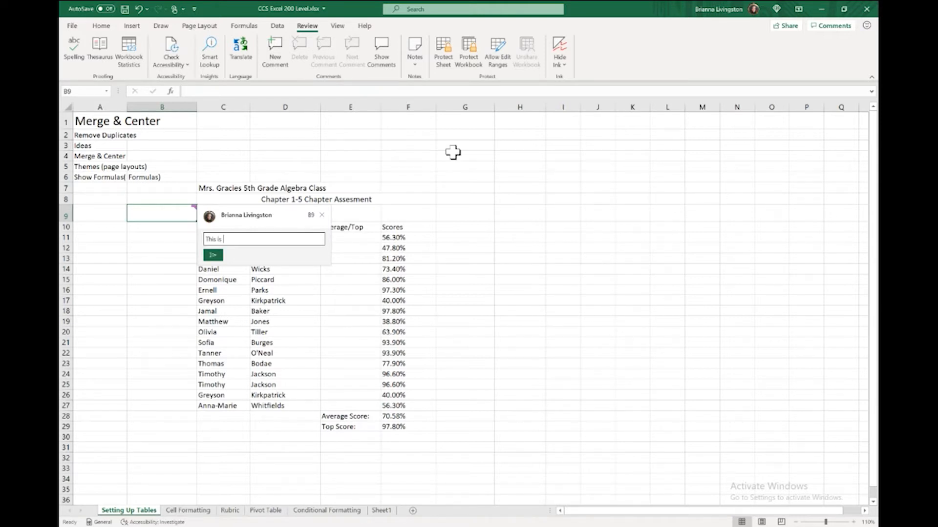
pyautogui.press('BackSpace')
pyautogui.press('BackSpace')
pyautogui.write('the wrong calculation @')
pyautogui.press('BackSpace')
pyautogui.click(321, 215)
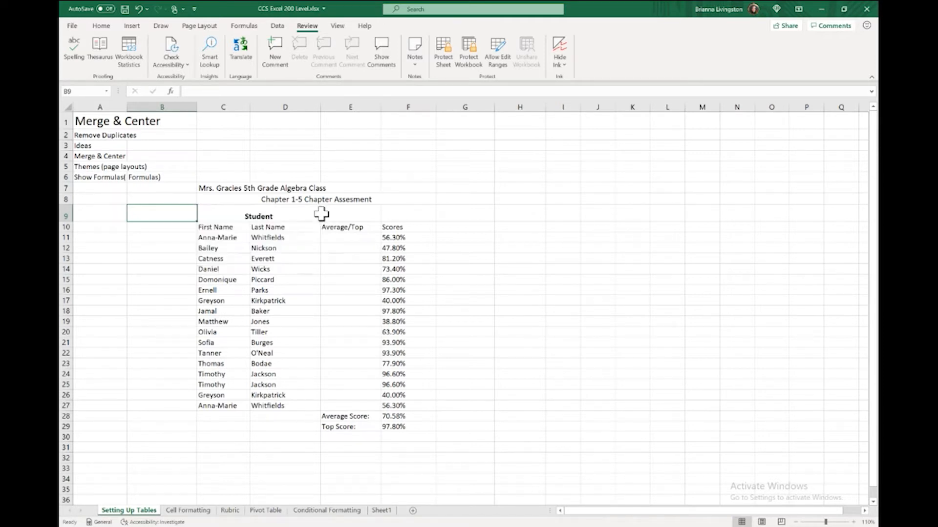
# - View the file start page and return to the Setting Up Tables sheet
pyautogui.click(254, 230)
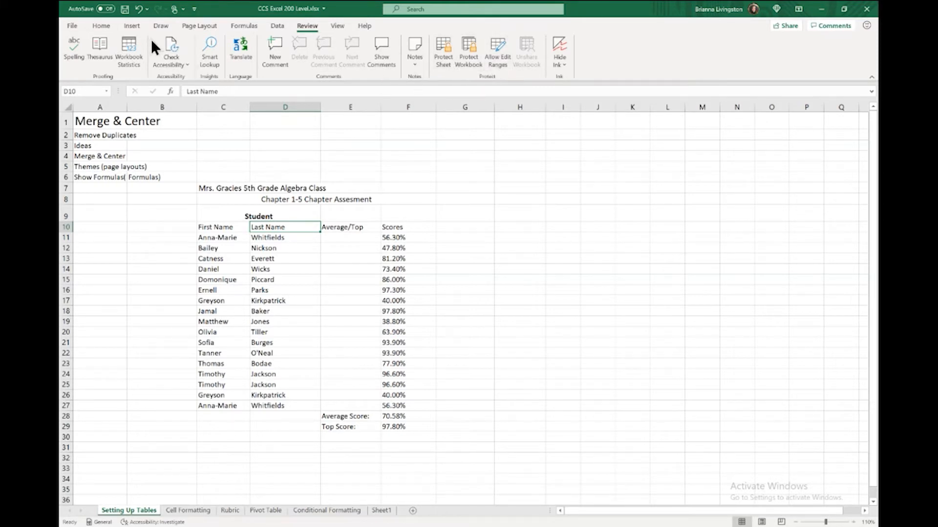
pyautogui.click(72, 26)
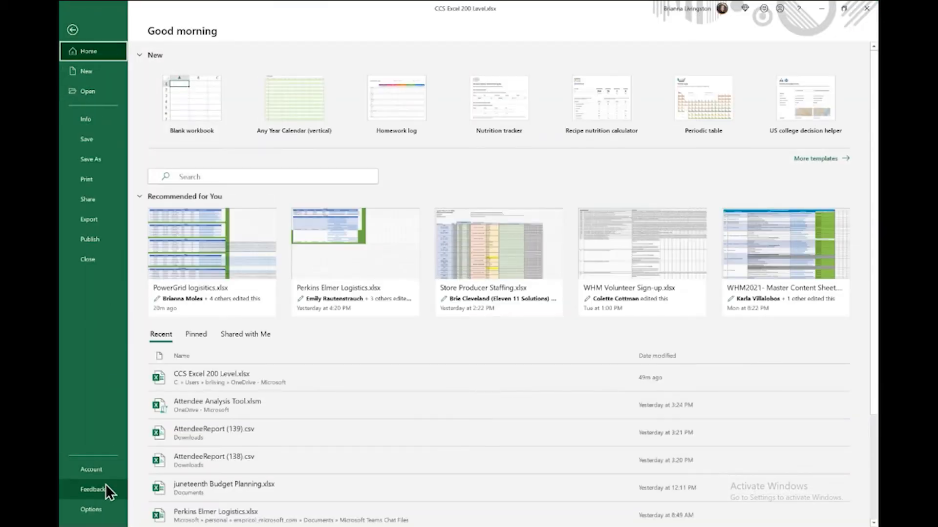
pyautogui.click(74, 29)
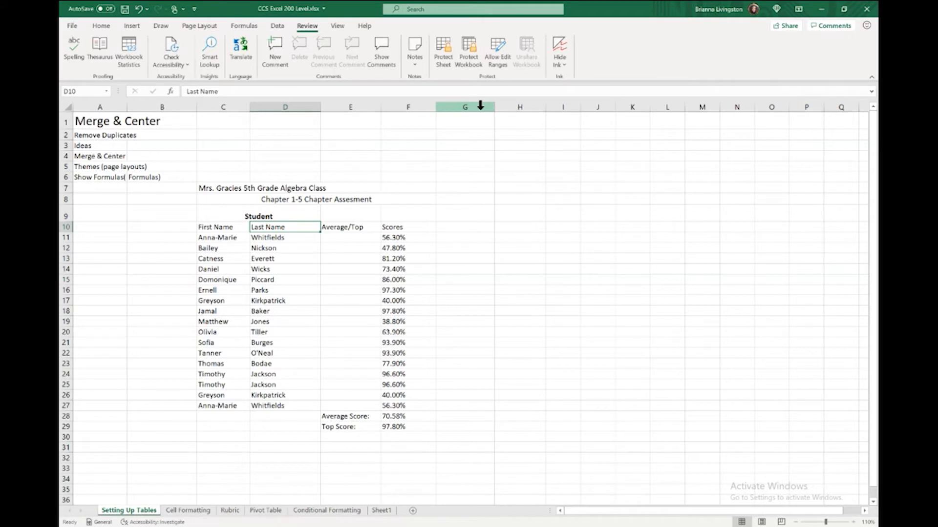
# - View the sheet protection options, select the student score data in C10:F29, and view them again without protecting the sheet
pyautogui.click(444, 58)
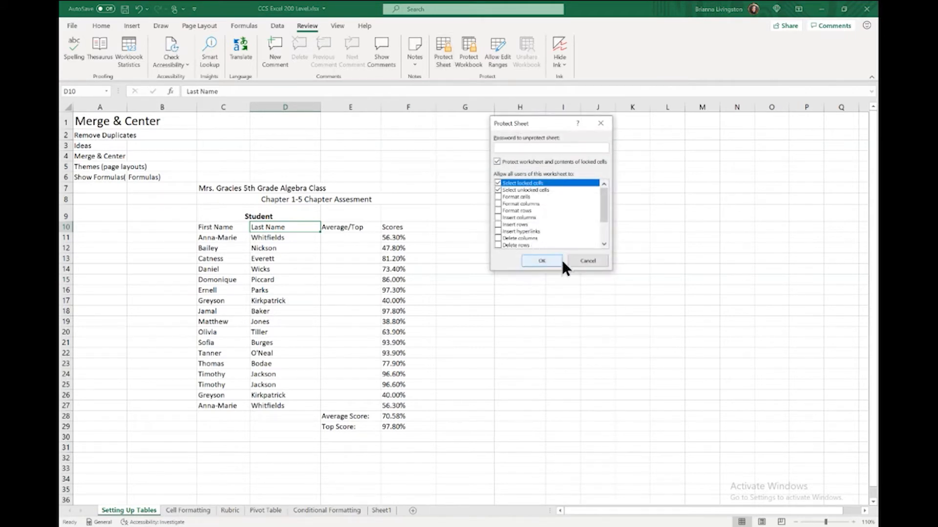
pyautogui.click(577, 258)
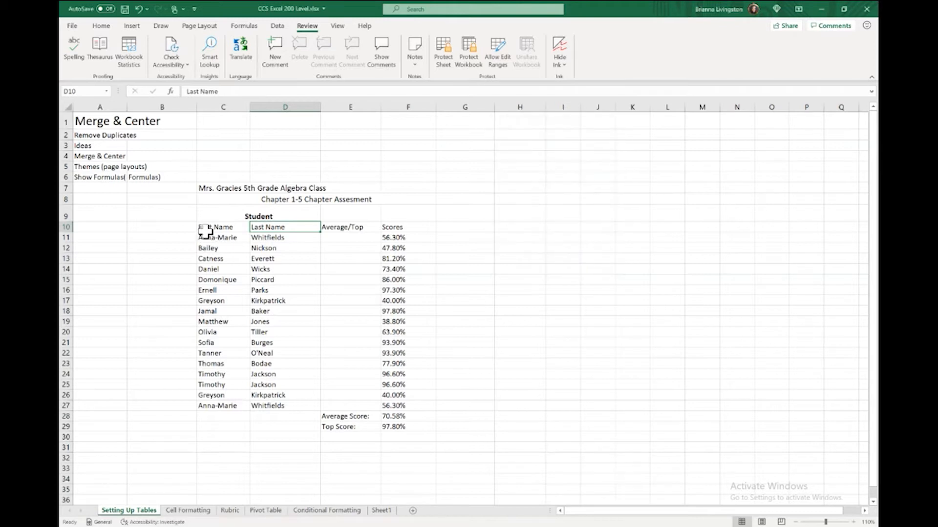
pyautogui.moveTo(208, 228); pyautogui.dragTo(392, 426)
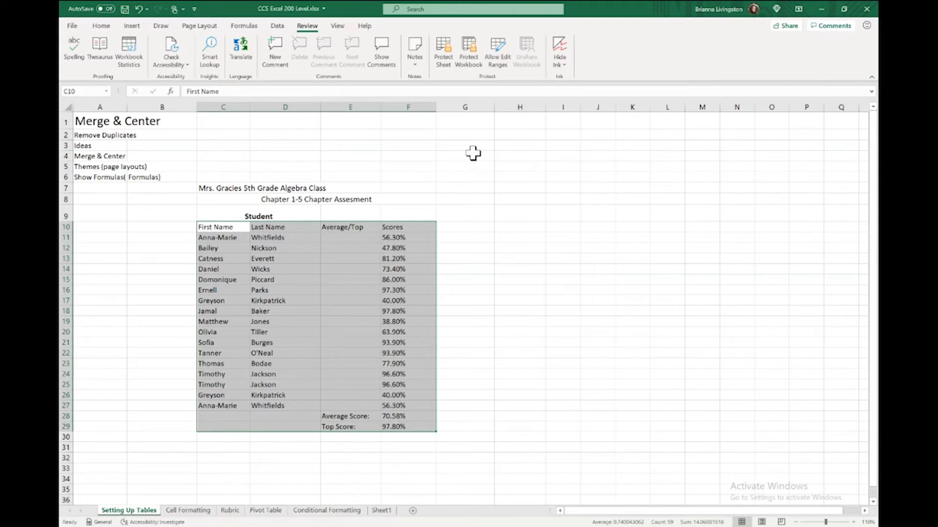
pyautogui.click(448, 72)
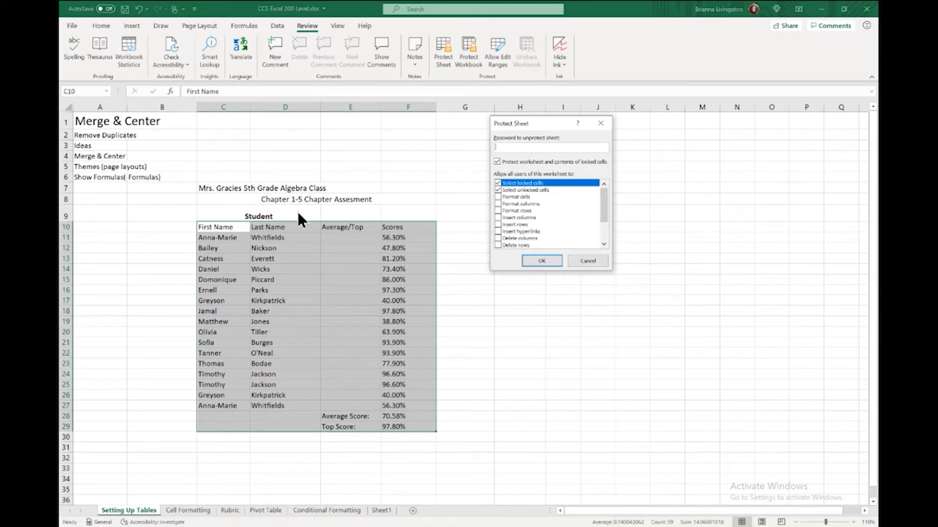
pyautogui.click(587, 261)
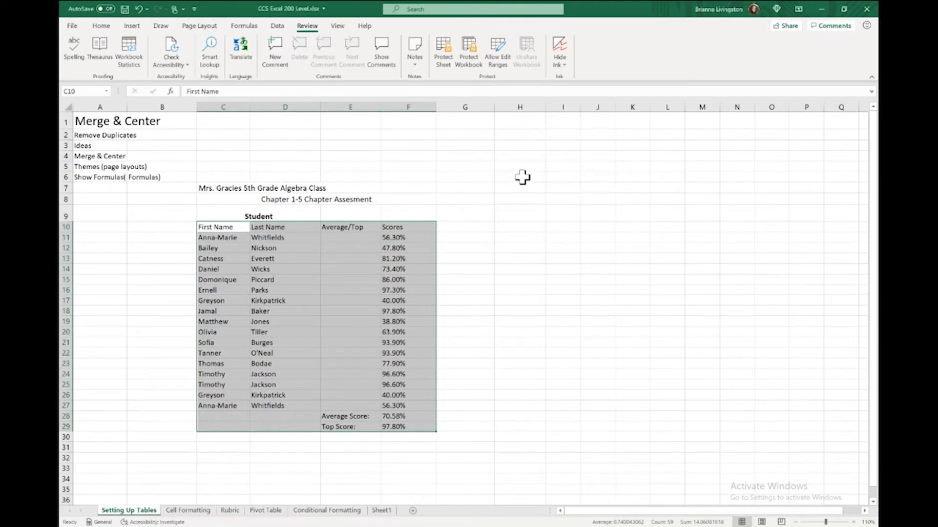
# - View the workbook structure protection options with cell G5 selected, and leave them without applying protection
pyautogui.click(486, 169)
pyautogui.click(464, 65)
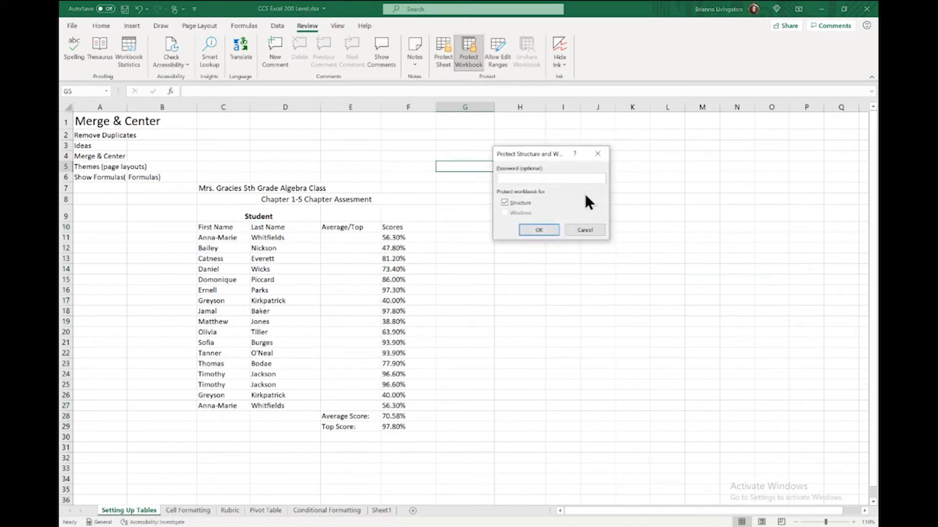
pyautogui.click(586, 229)
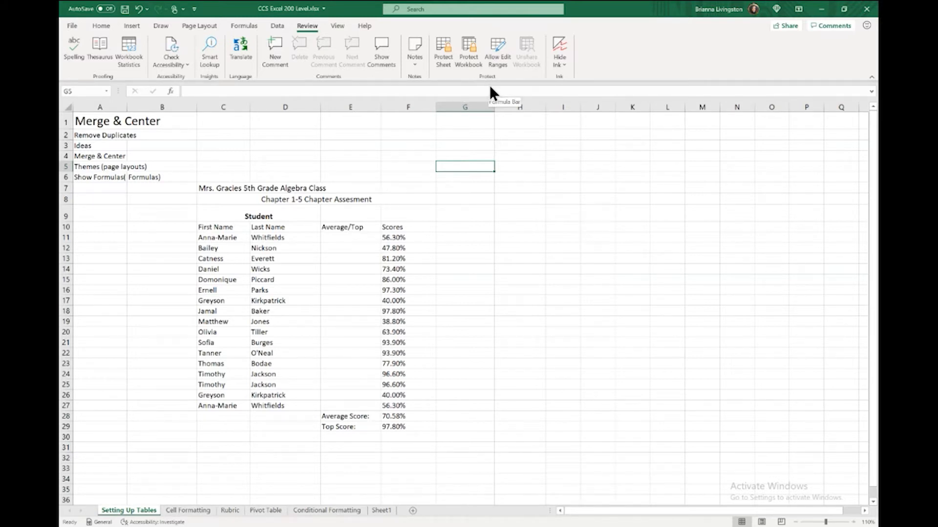
# - Look over the view tools and the Freeze Panes options with row 1 selected, without freezing anything, and look over the help tools
pyautogui.click(334, 28)
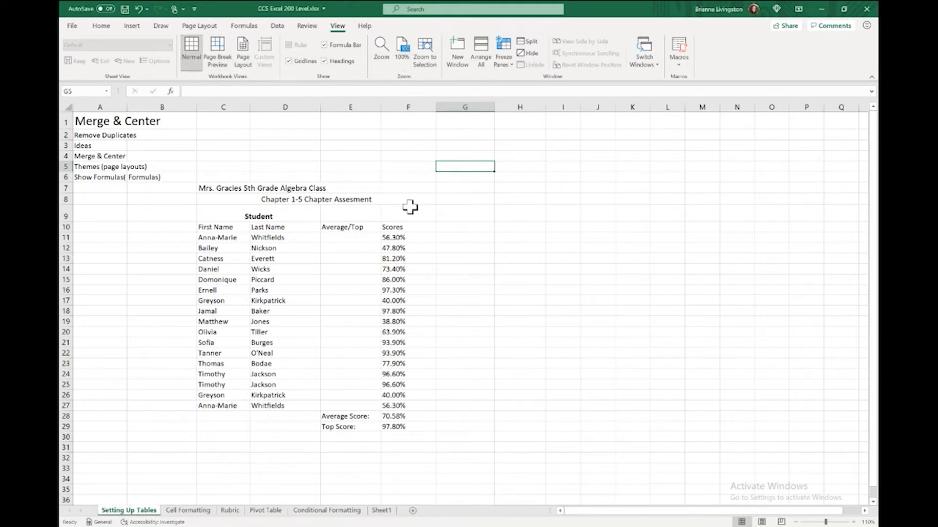
pyautogui.scroll(-3, 510, 151)
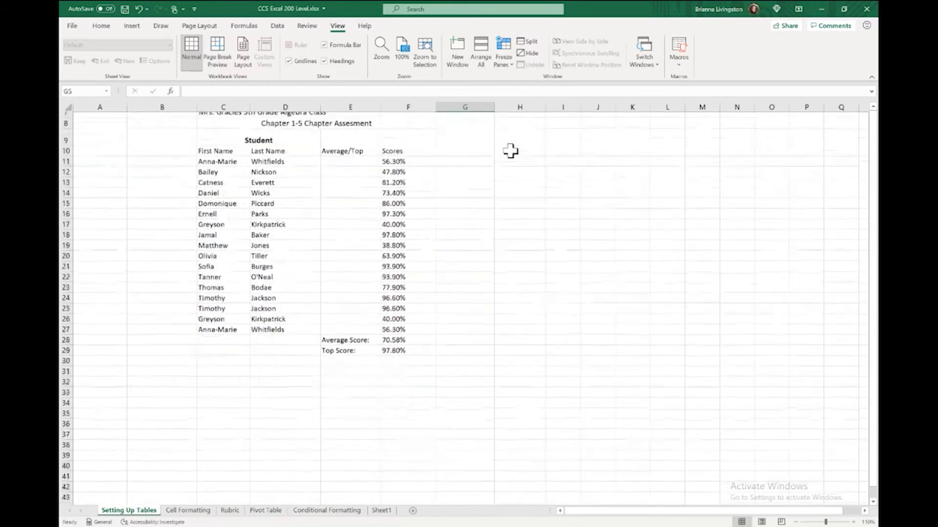
pyautogui.scroll(3, 510, 151)
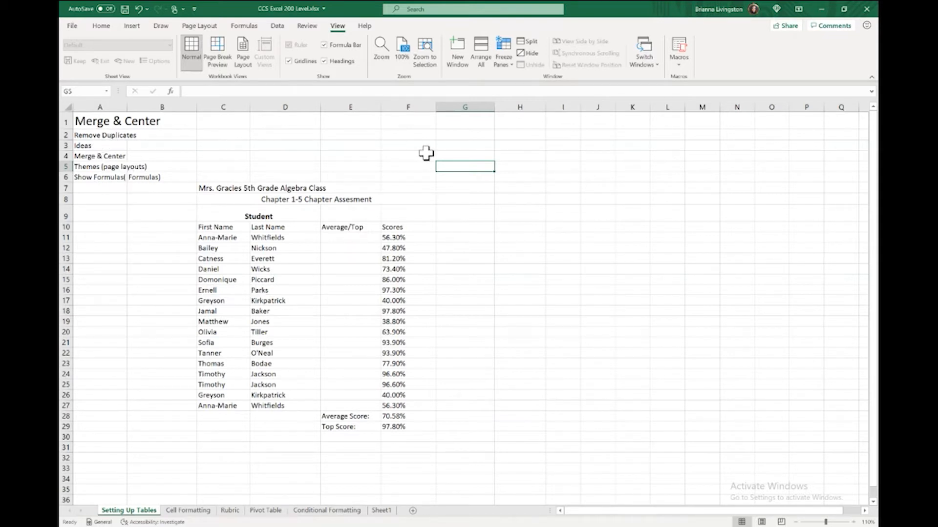
pyautogui.click(499, 63)
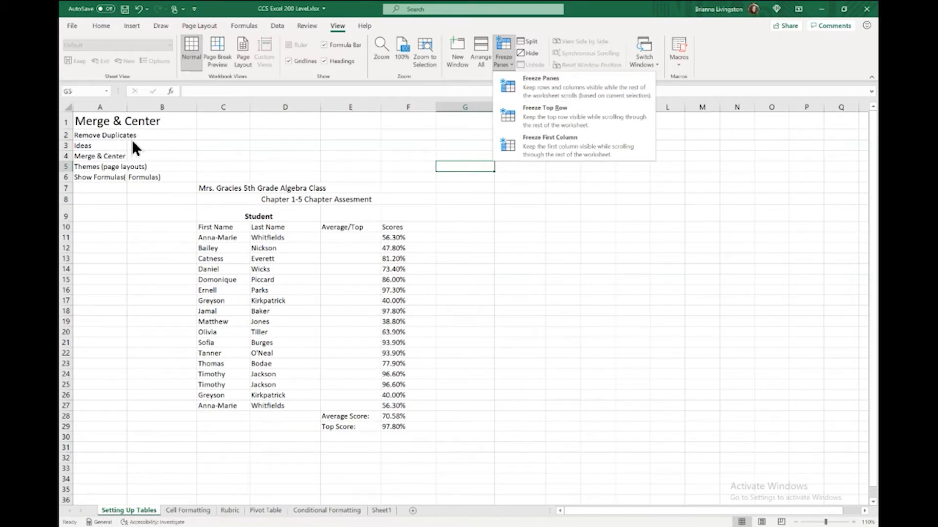
pyautogui.click(83, 148)
pyautogui.click(66, 135)
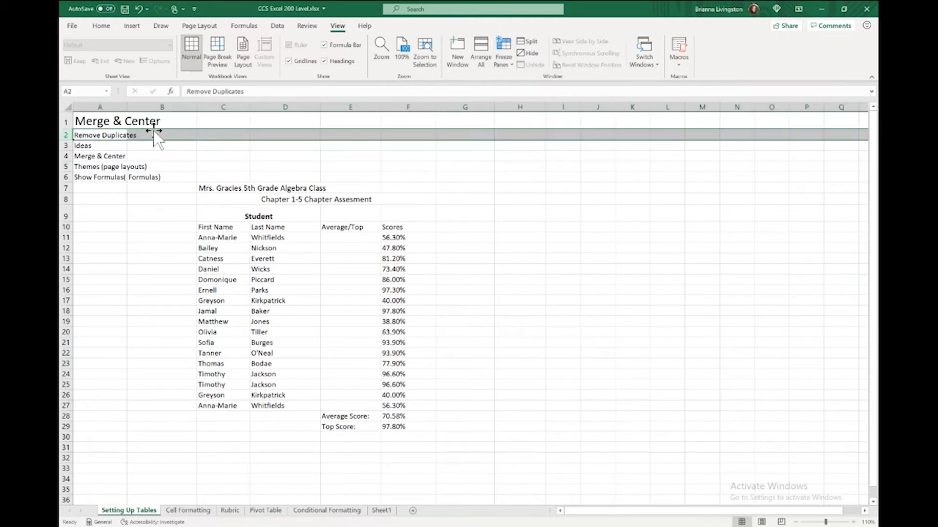
pyautogui.click(66, 121)
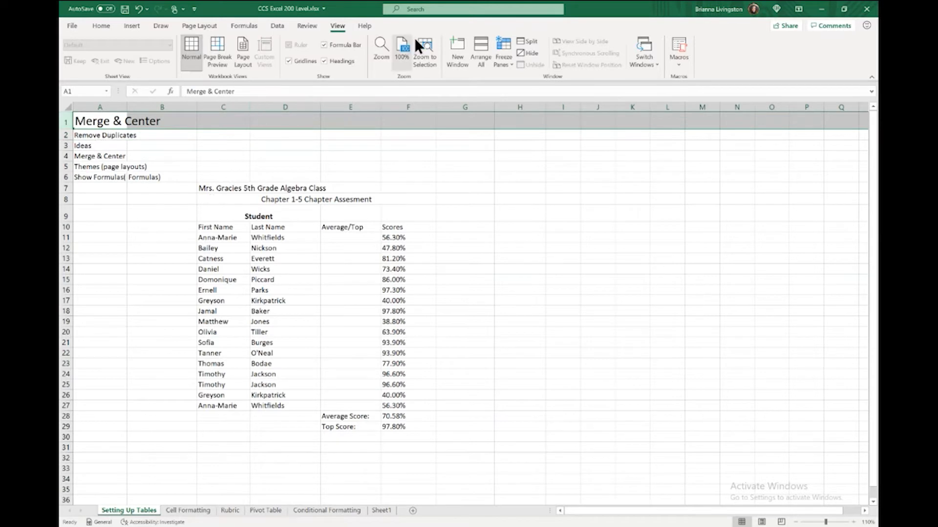
pyautogui.click(498, 55)
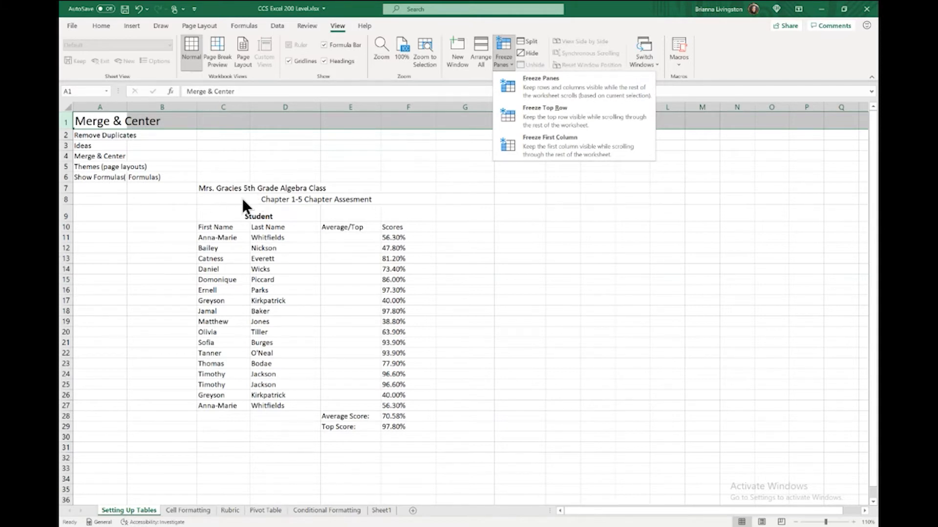
pyautogui.click(369, 162)
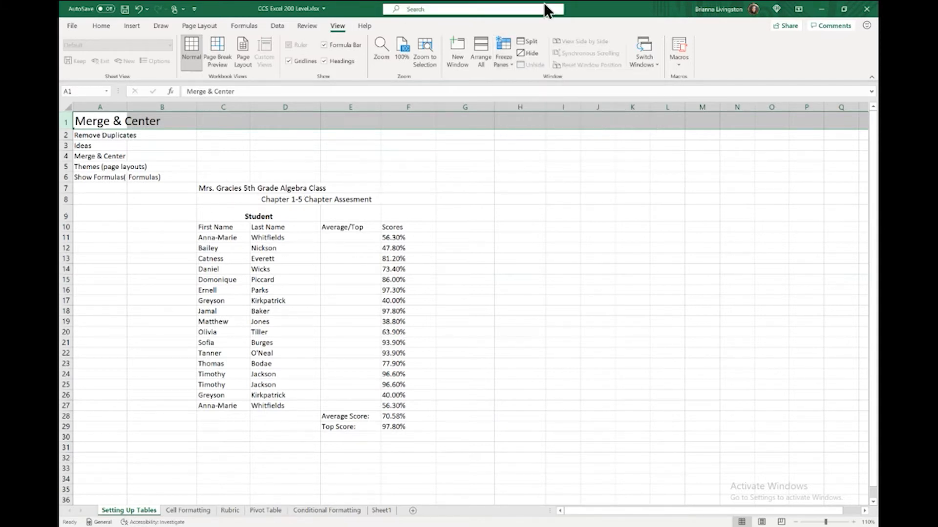
pyautogui.click(364, 27)
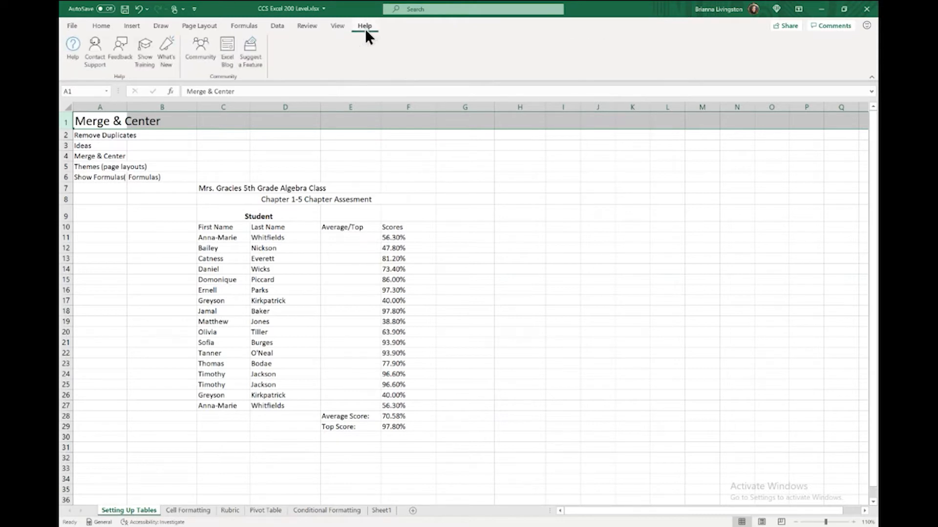
pyautogui.click(101, 25)
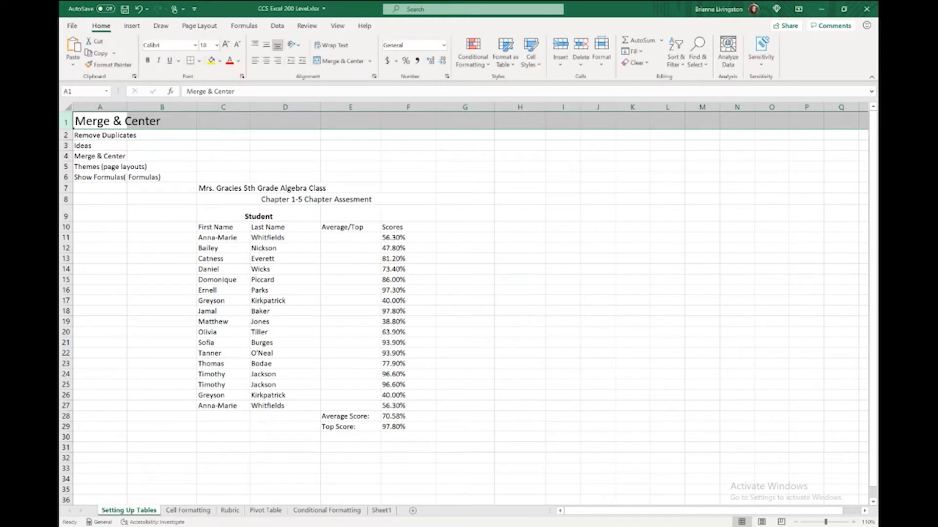
# - Switch to the Teams live event, read the new and dismissed Q&A questions, and return to the Excel workbook
pyautogui.hotkey('alt', 'Tab')
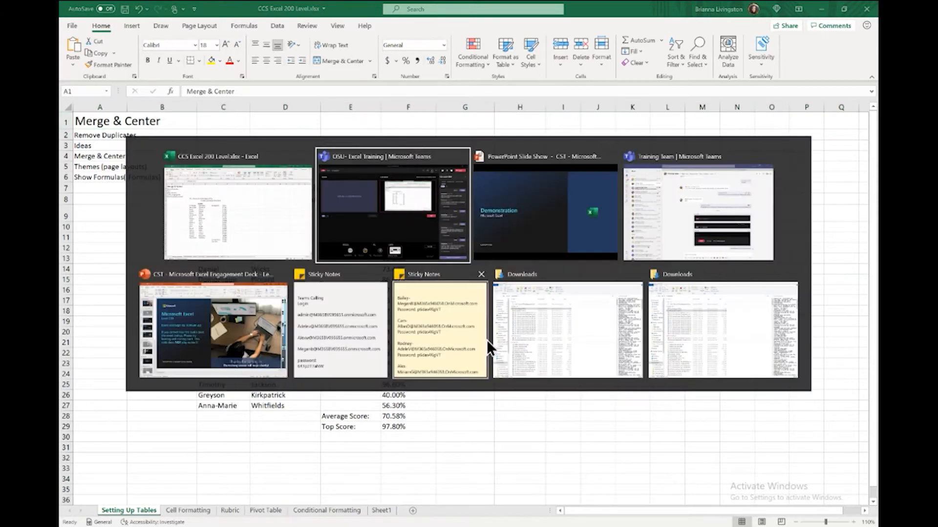
pyautogui.click(433, 216)
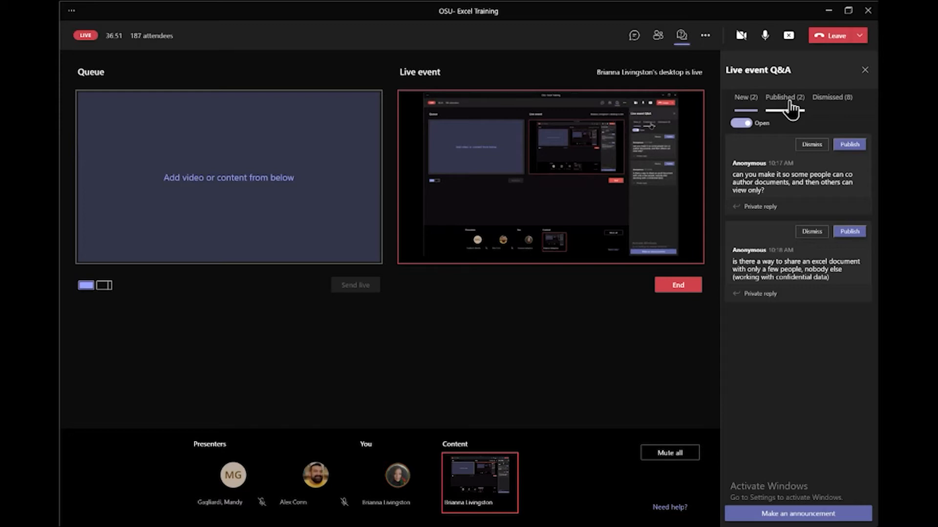
pyautogui.click(844, 111)
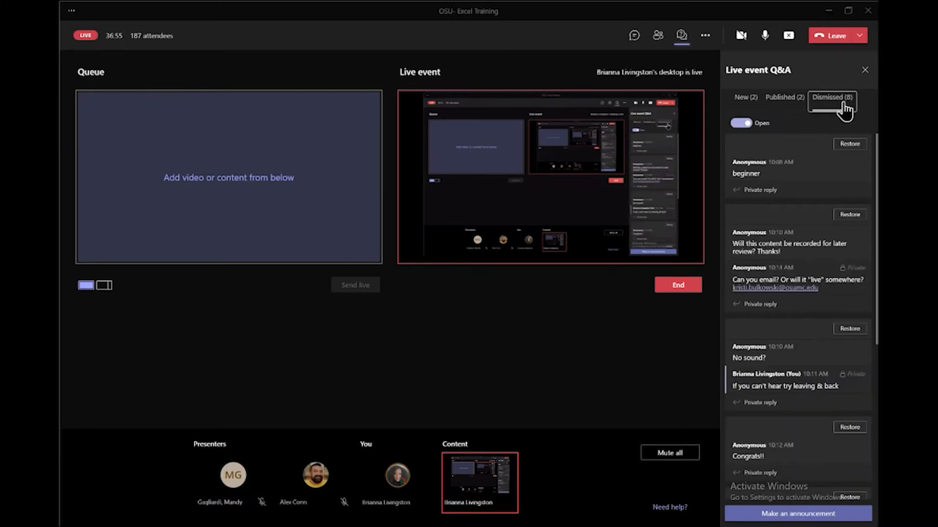
pyautogui.scroll(-5, 796, 293)
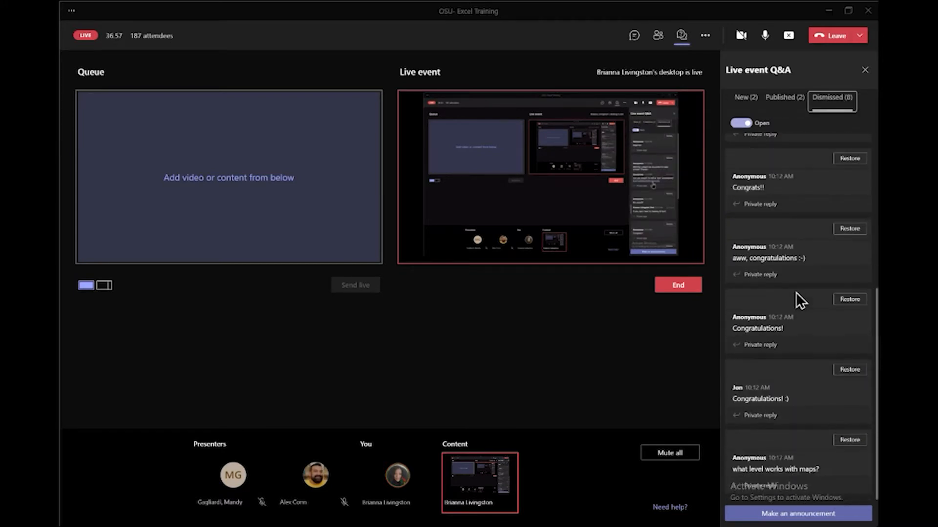
pyautogui.hotkey('alt', 'Tab')
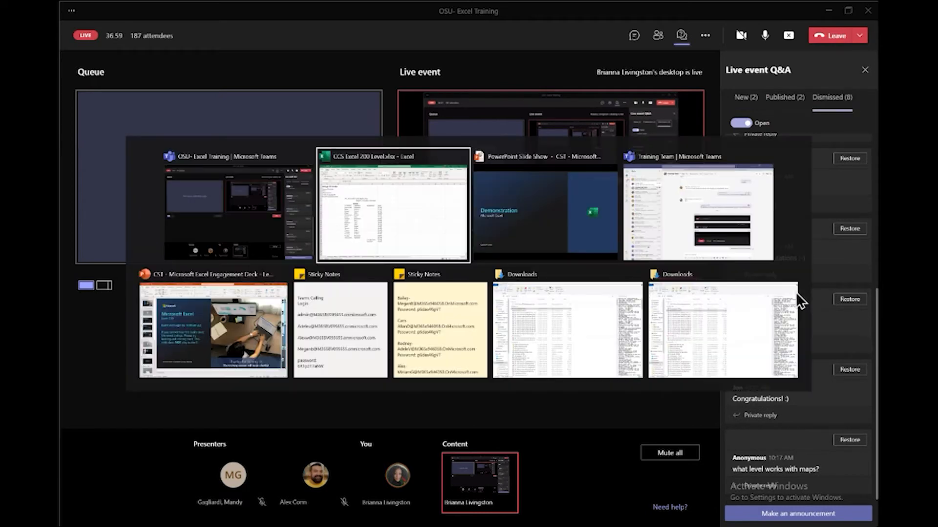
pyautogui.click(446, 209)
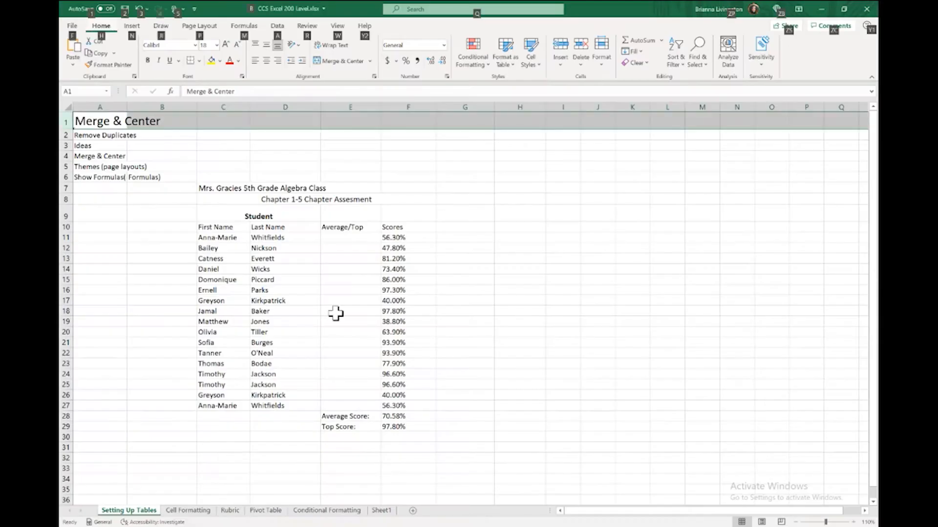
# - Zoom the Setting Up Tables sheet to 124%
pyautogui.click(163, 167)
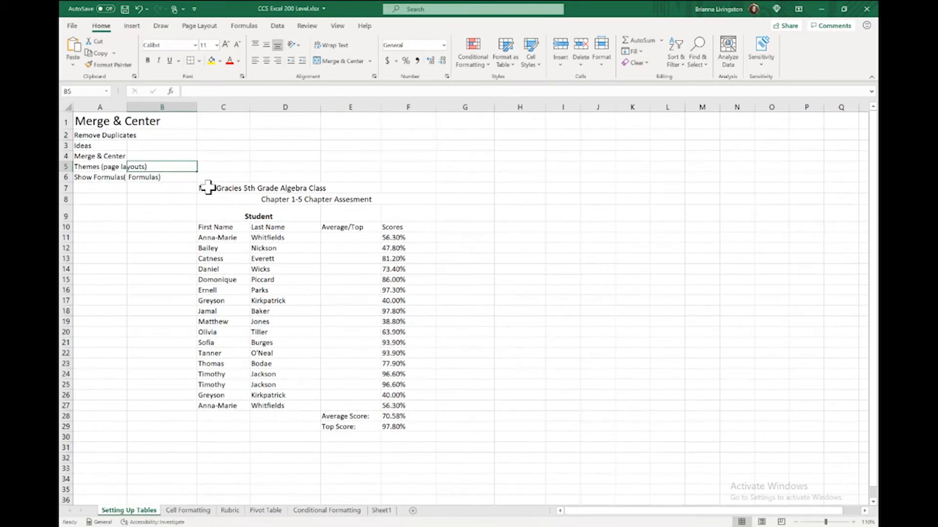
pyautogui.keyDown('ctrl'); pyautogui.scroll(1, 218, 183); pyautogui.keyUp('ctrl')
pyautogui.keyDown('ctrl'); pyautogui.scroll(2, 219, 183); pyautogui.keyUp('ctrl')
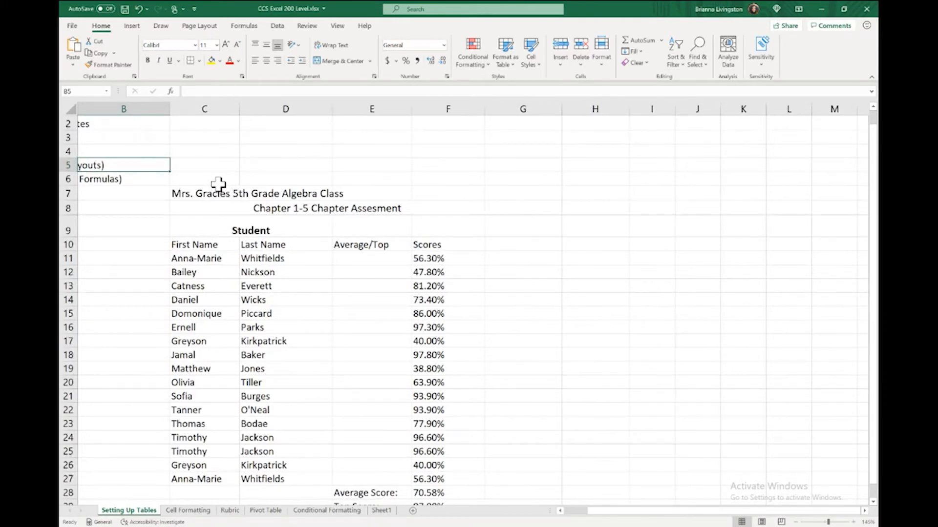
pyautogui.keyDown('ctrl'); pyautogui.scroll(-2, 230, 212); pyautogui.keyUp('ctrl')
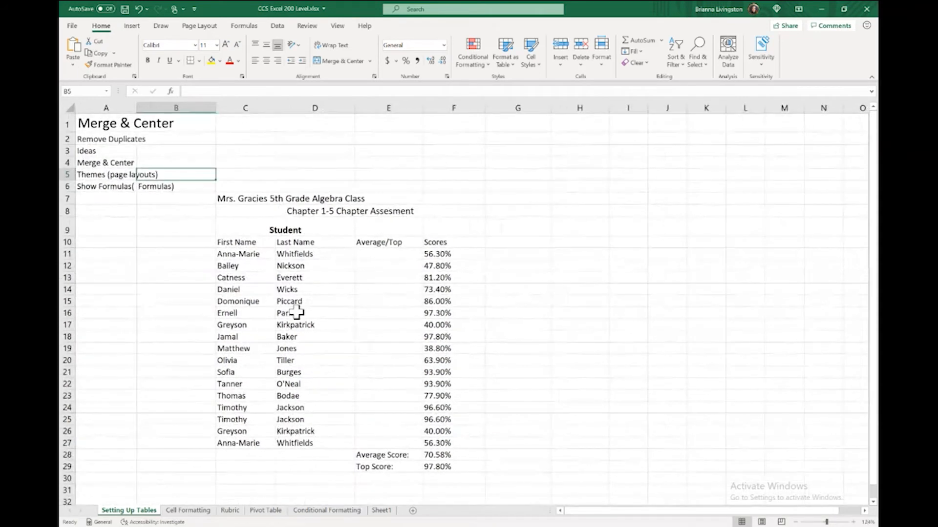
# - Examine which cells hold the class title in row 7, the merged chapter heading in row 8 and the merged Student heading in row 9
pyautogui.click(292, 200)
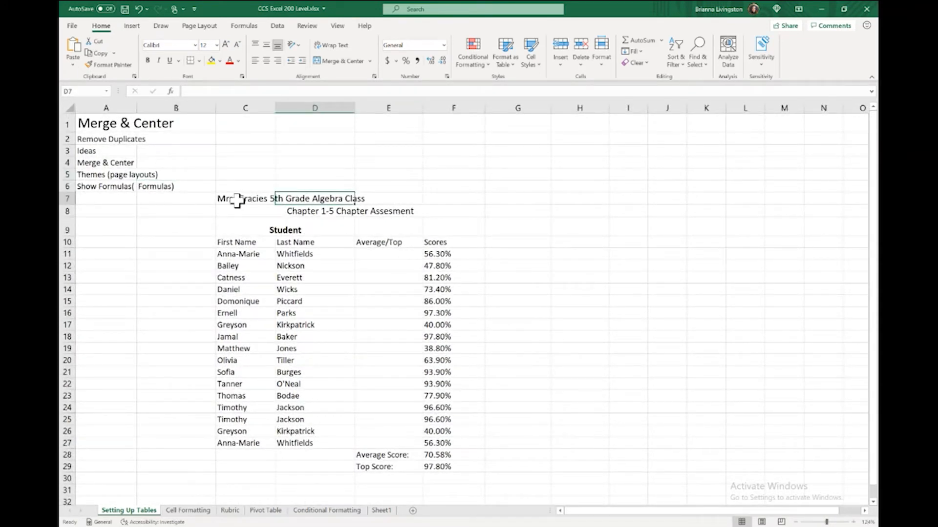
pyautogui.moveTo(236, 200); pyautogui.dragTo(283, 201)
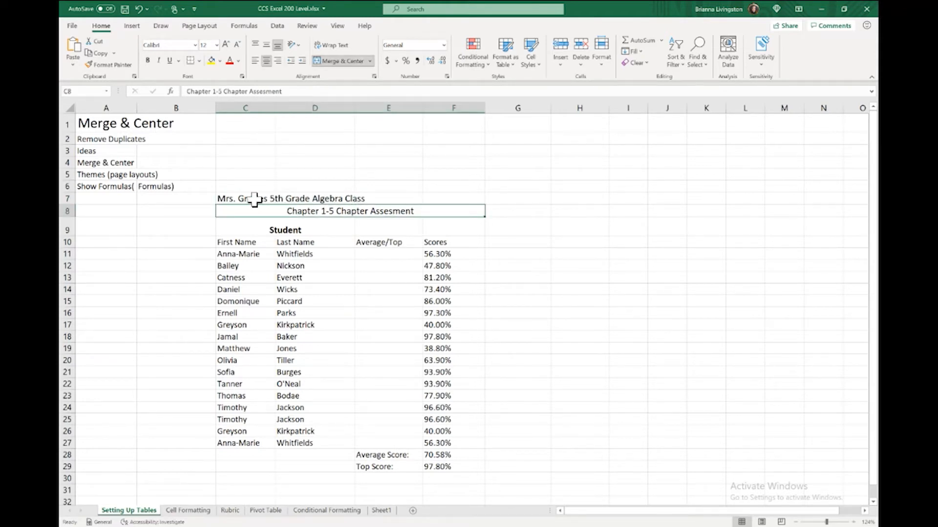
pyautogui.click(254, 199)
pyautogui.doubleClick(254, 200)
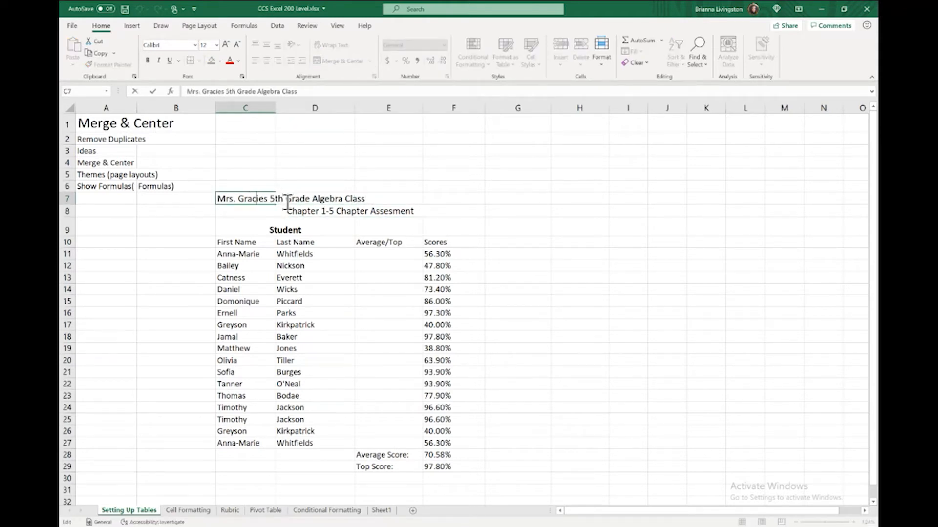
pyautogui.click(312, 228)
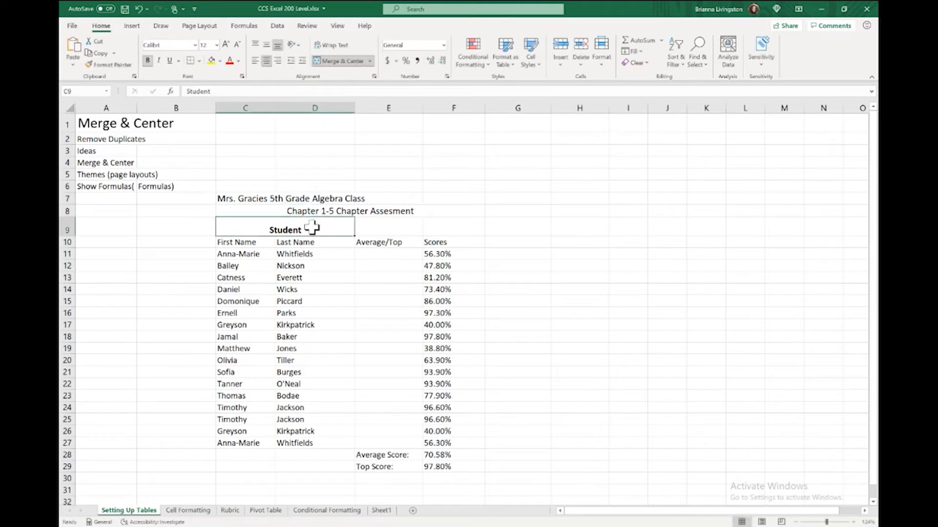
pyautogui.click(368, 200)
pyautogui.click(343, 201)
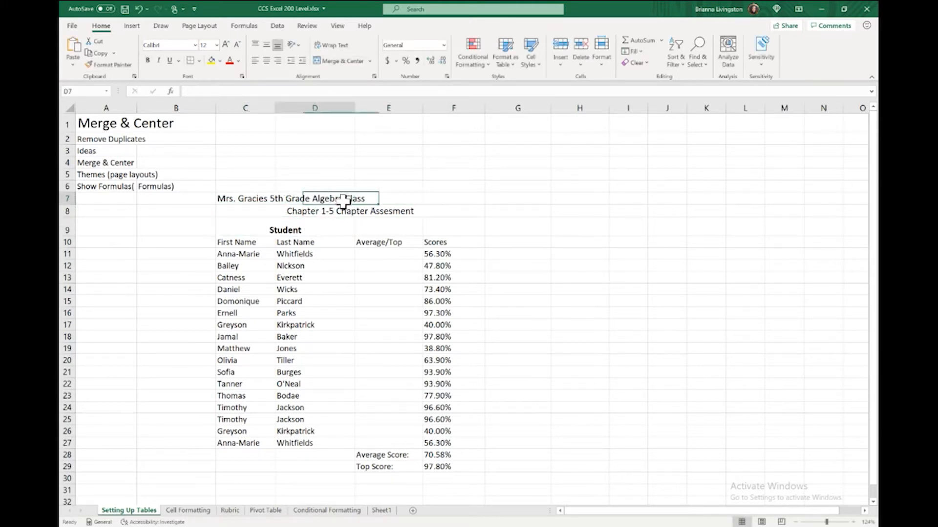
# - Enter "mn ." in cell D7 beside the class title and clear it again
pyautogui.doubleClick(346, 201)
pyautogui.write('mn .')
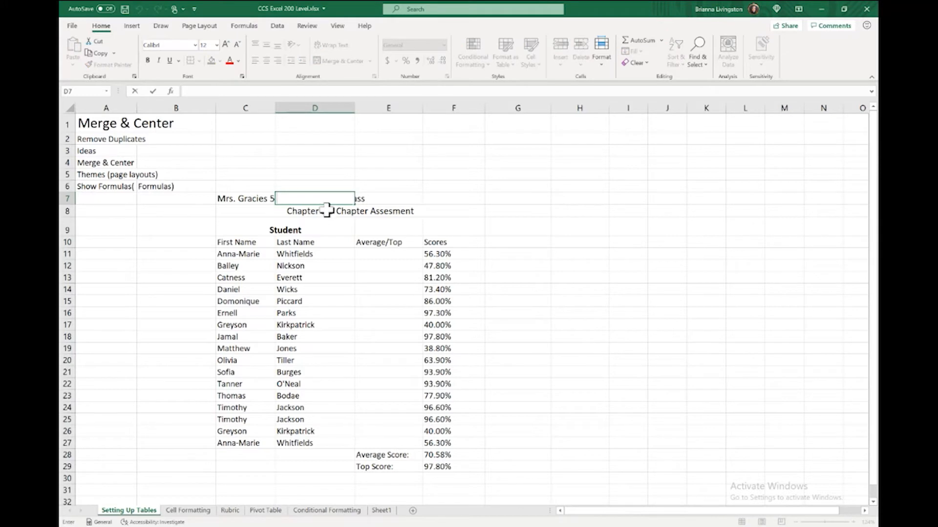
pyautogui.click(349, 242)
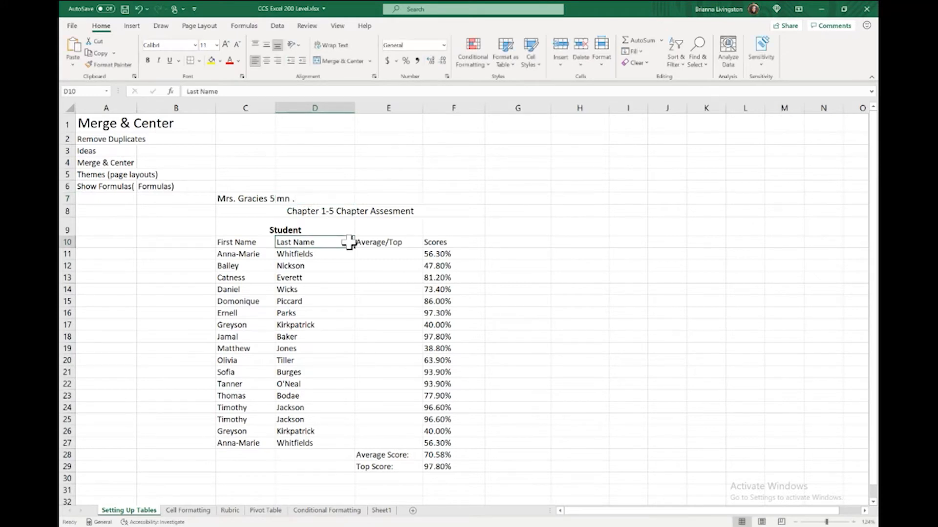
pyautogui.doubleClick(340, 200)
pyautogui.press('BackSpace')
pyautogui.press('BackSpace')
pyautogui.press('BackSpace')
pyautogui.press('BackSpace')
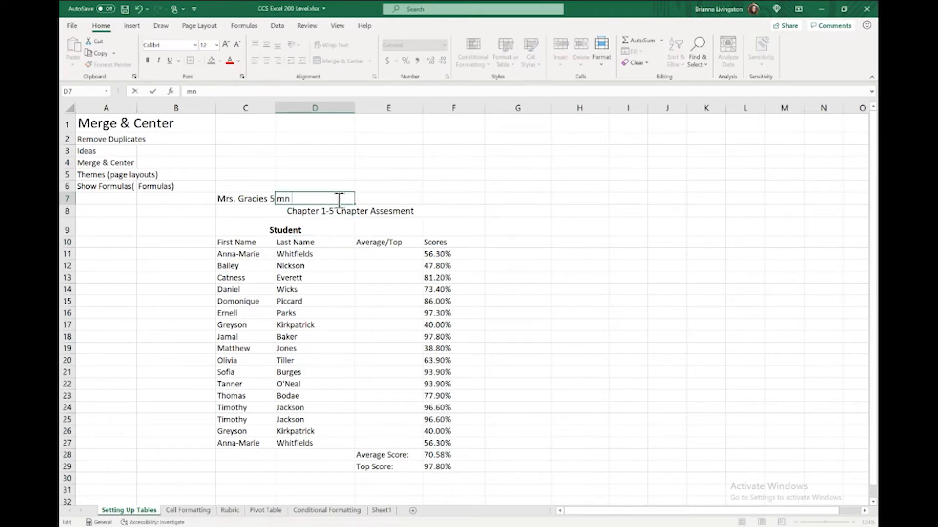
pyautogui.click(239, 243)
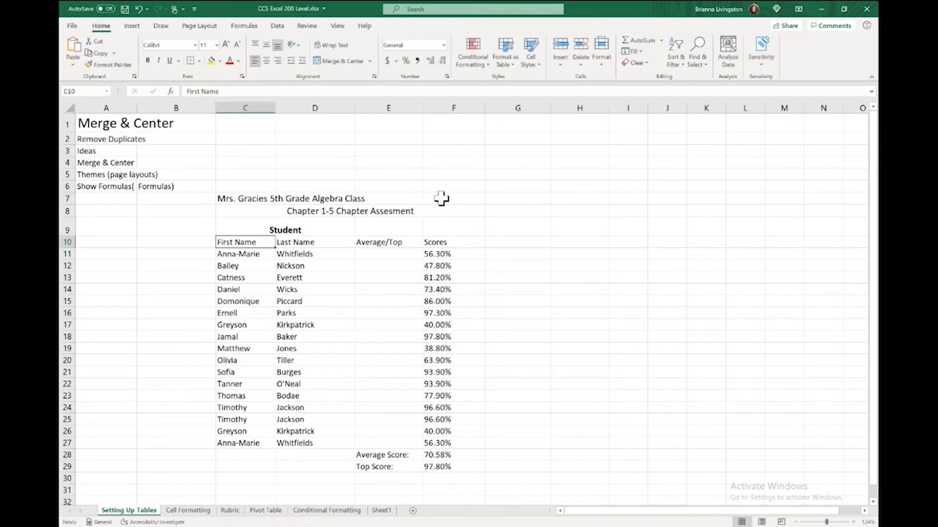
# - Merge and center the class title across cells C7 to F7
pyautogui.moveTo(226, 198); pyautogui.dragTo(465, 205)
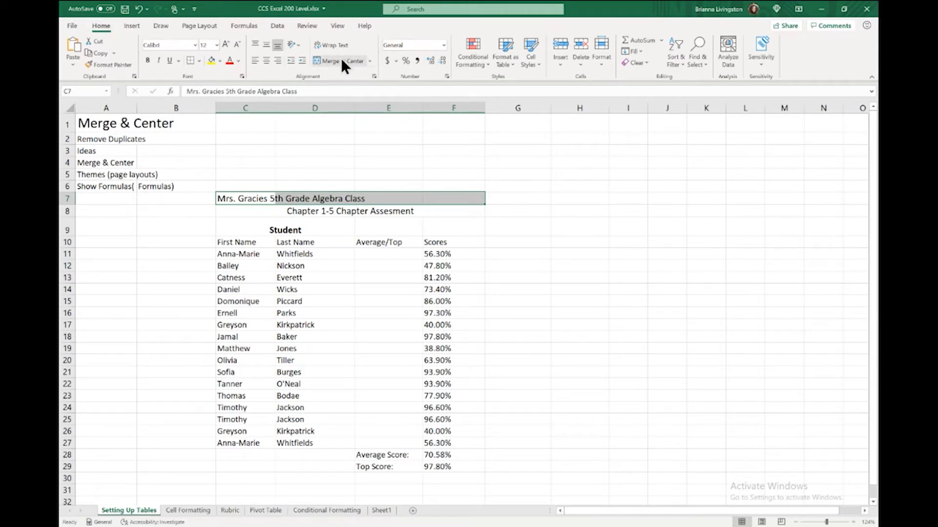
pyautogui.click(371, 62)
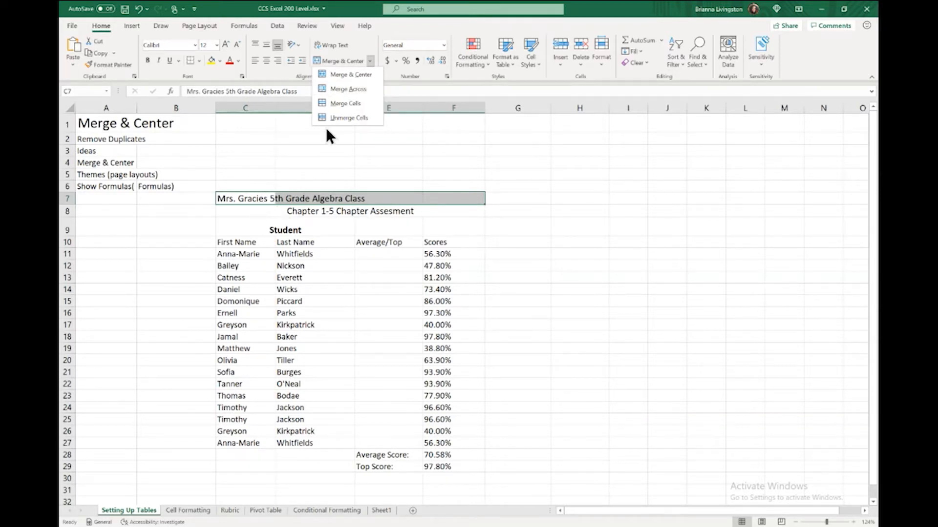
pyautogui.click(353, 75)
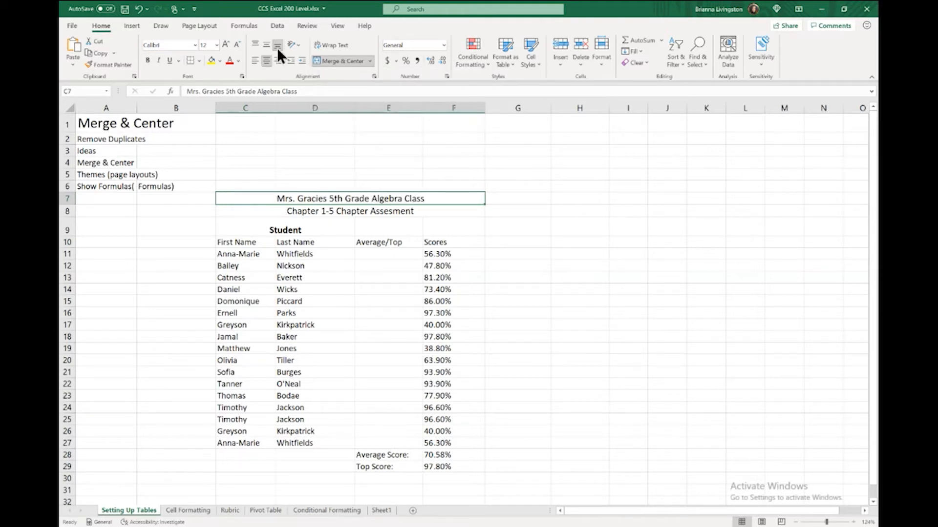
# - Enlarge the merged class title's font to 16 and make it bold
pyautogui.click(227, 44)
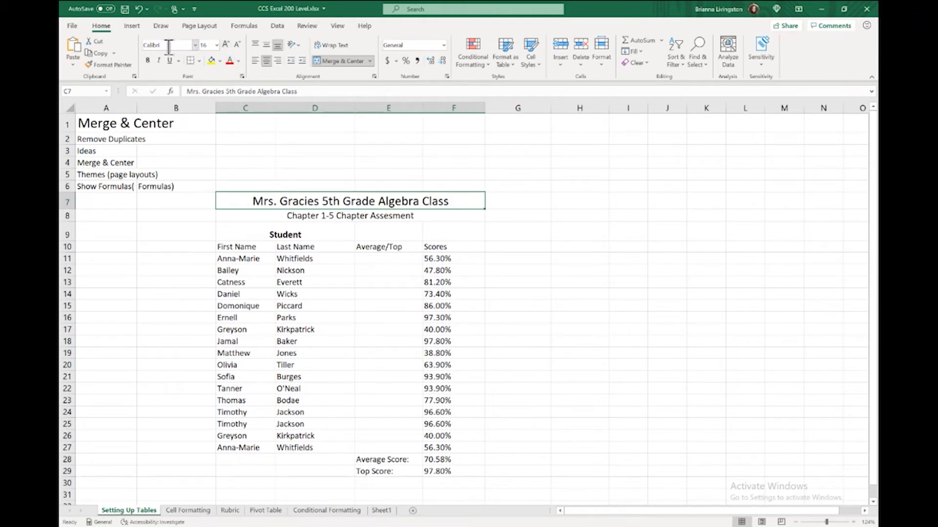
pyautogui.click(149, 60)
pyautogui.click(487, 219)
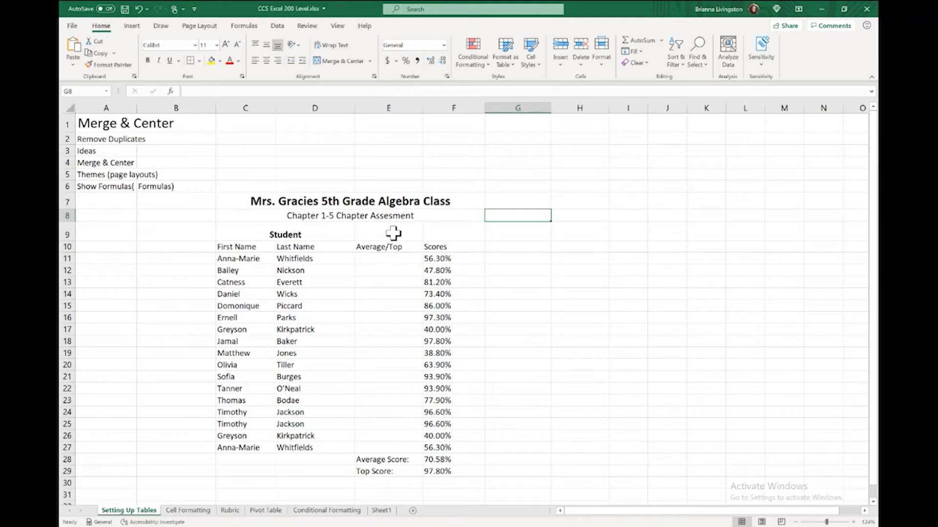
pyautogui.scroll(1, 229, 392)
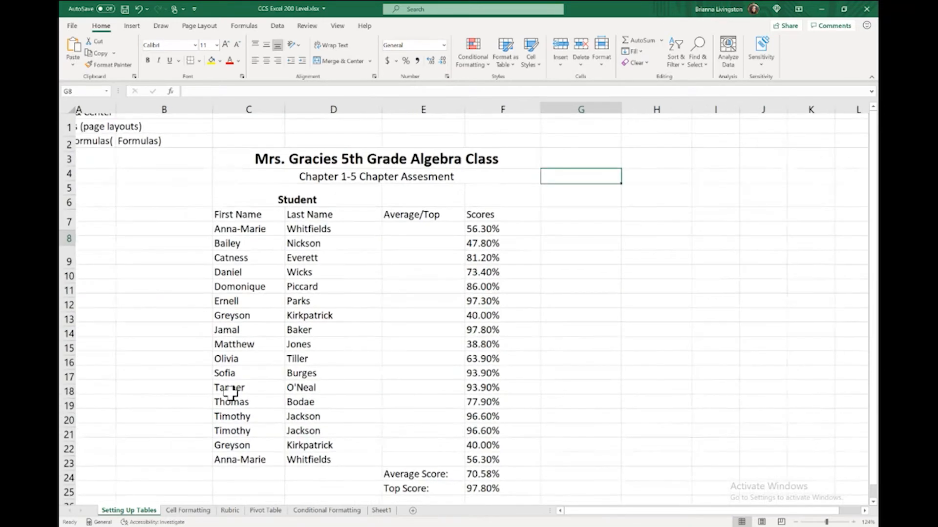
pyautogui.scroll(2, 229, 392)
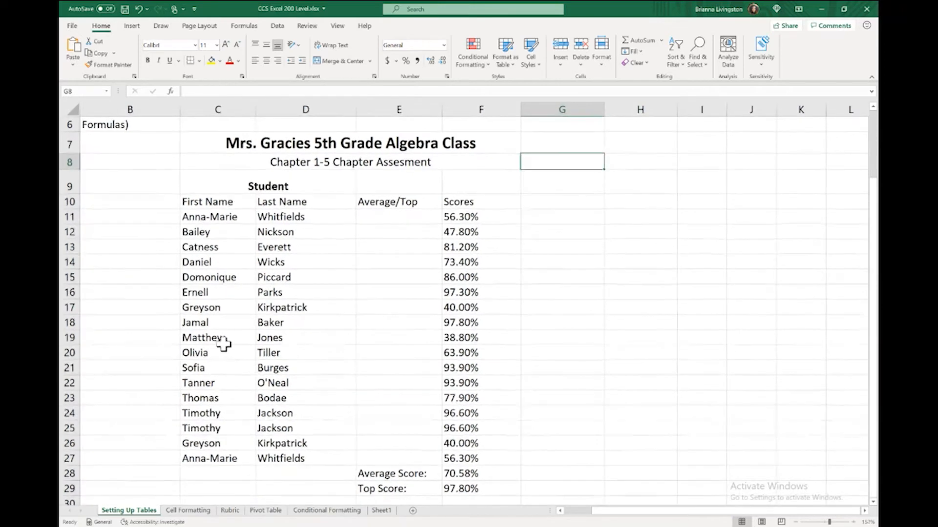
pyautogui.scroll(-1, 477, 292)
pyautogui.scroll(-1, 476, 292)
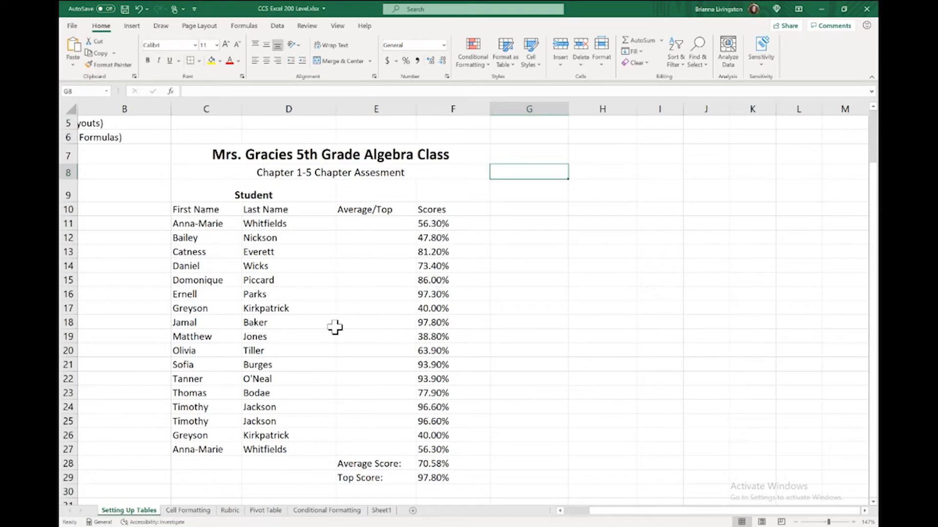
pyautogui.scroll(-3, 335, 327)
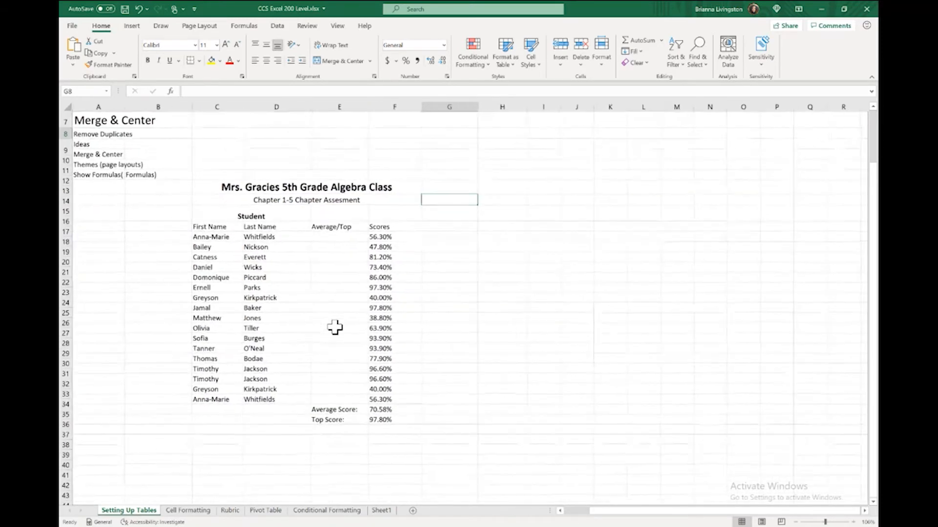
pyautogui.scroll(1, 279, 287)
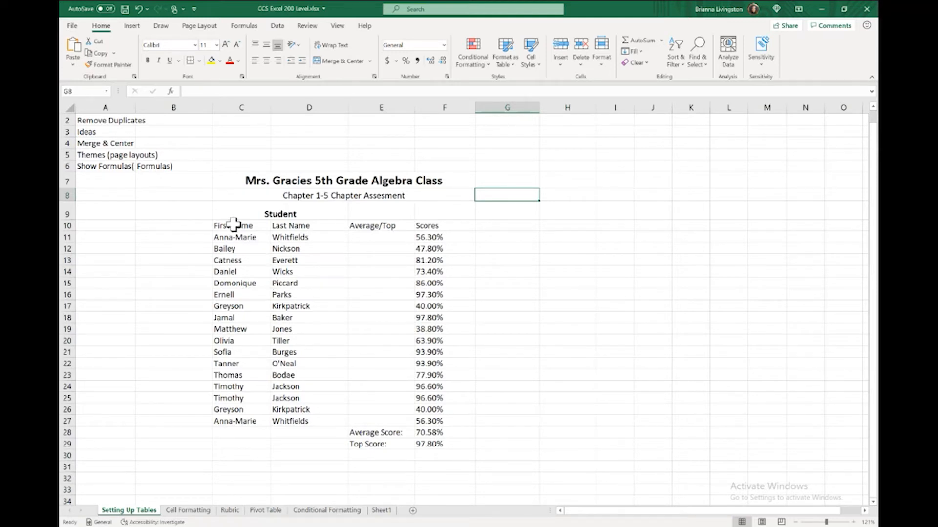
# - Open Remove Duplicates for the student table in C10:F29 and move the dialog clear of the data
pyautogui.moveTo(233, 224); pyautogui.dragTo(426, 447)
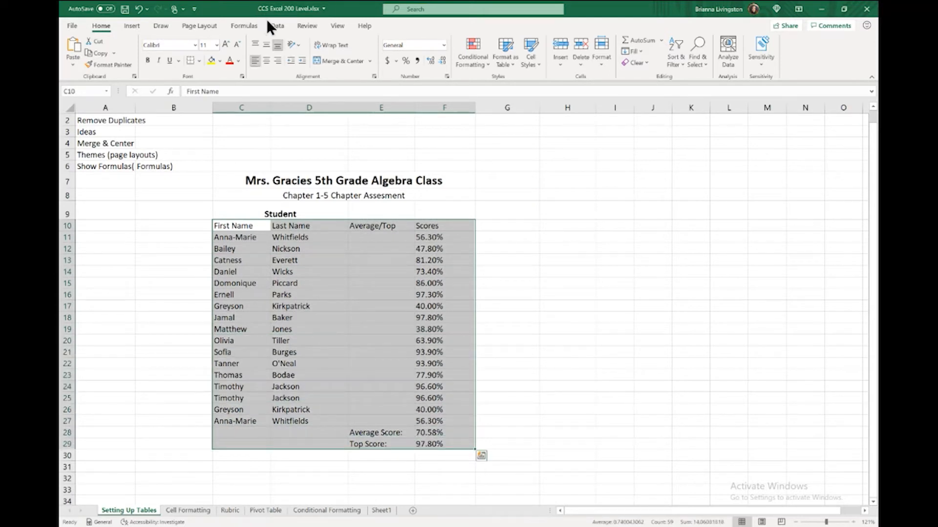
pyautogui.click(276, 25)
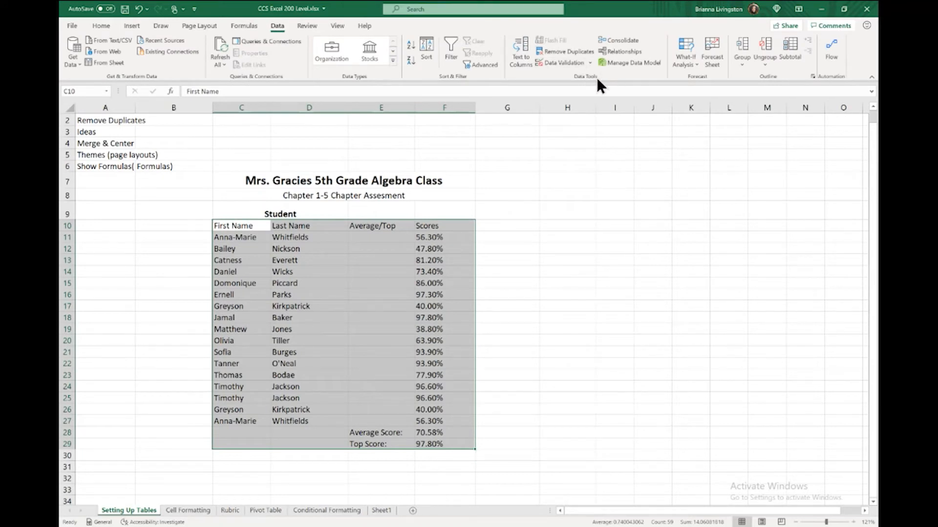
pyautogui.click(566, 51)
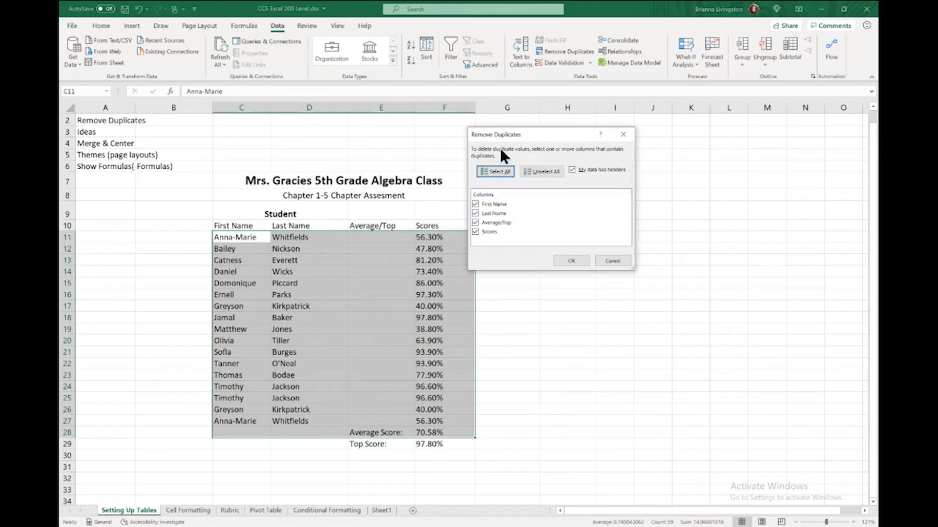
pyautogui.moveTo(529, 134); pyautogui.dragTo(590, 203)
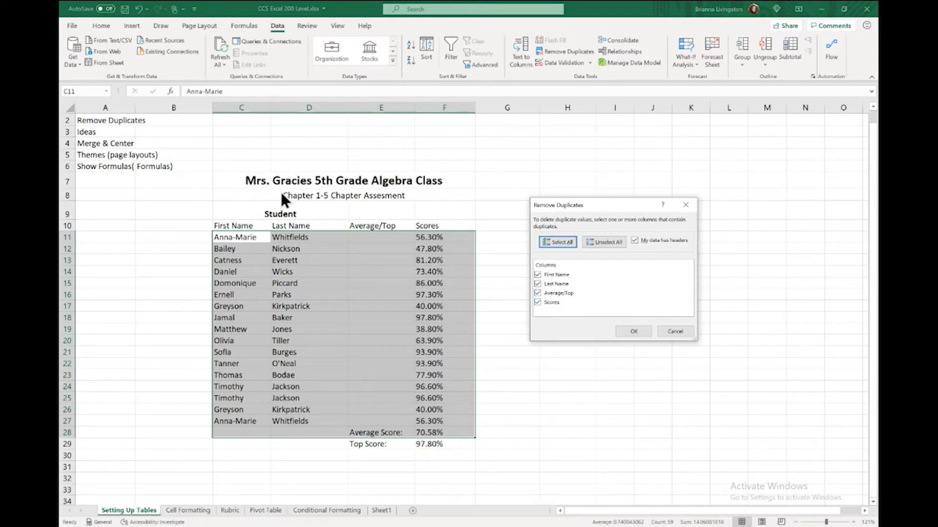
# - Remove the duplicate student rows, comparing only the First Name and Last Name columns
pyautogui.click(552, 303)
pyautogui.click(564, 295)
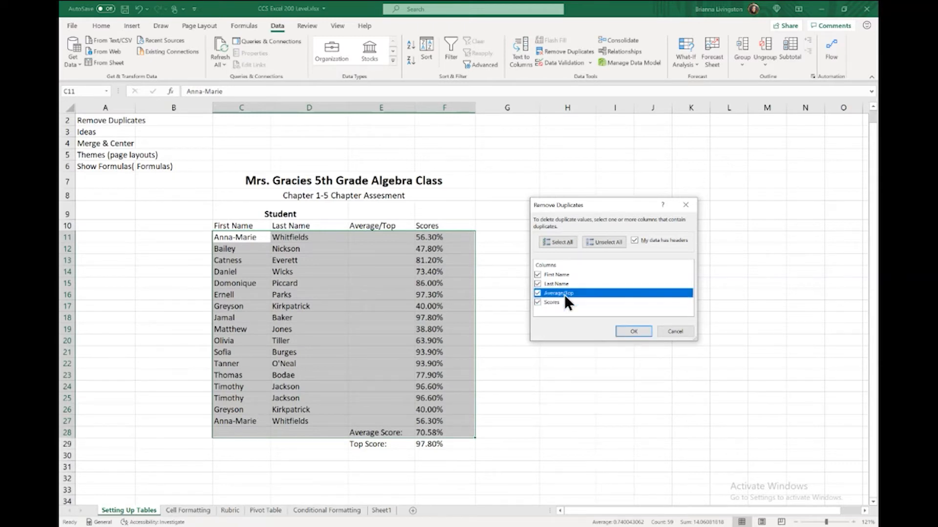
pyautogui.click(539, 302)
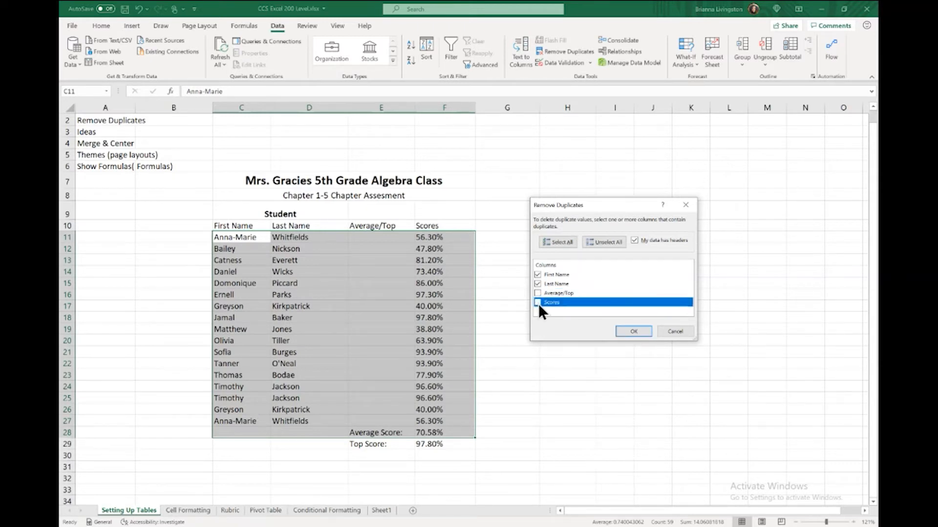
pyautogui.click(628, 331)
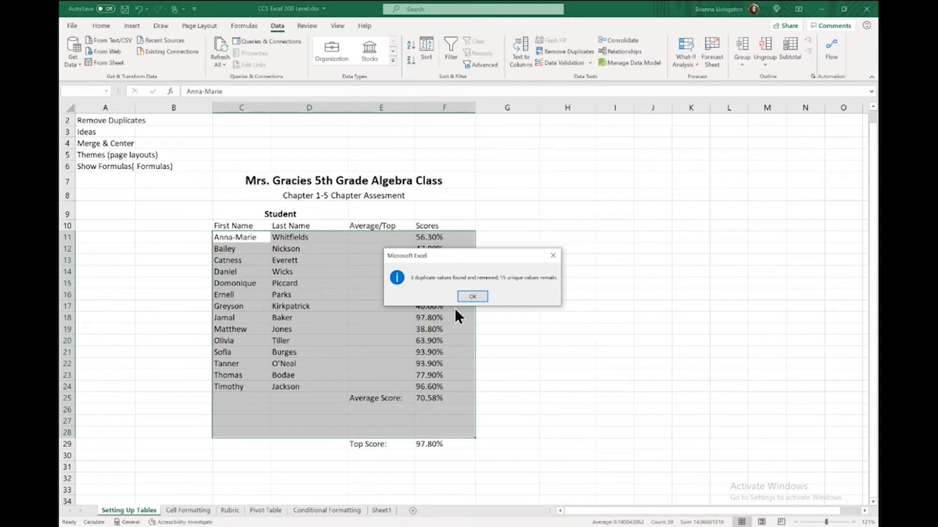
pyautogui.click(466, 298)
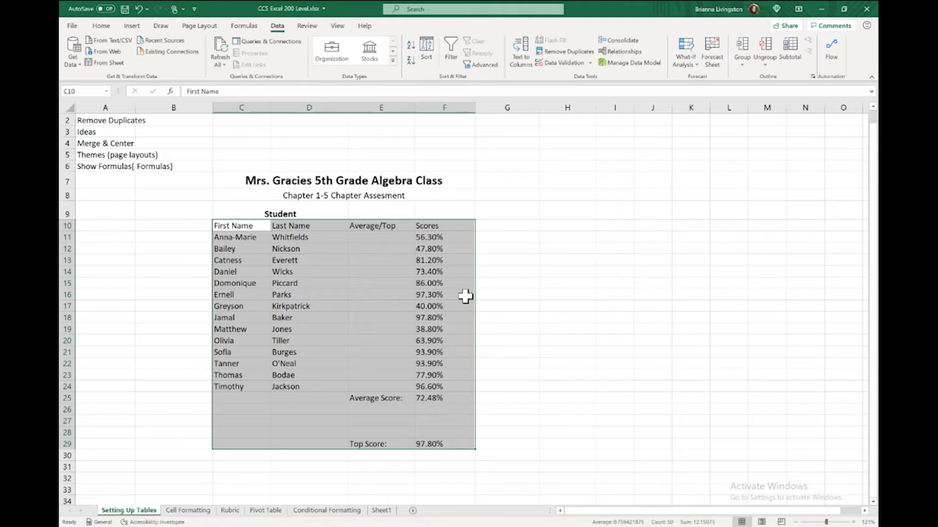
pyautogui.click(478, 307)
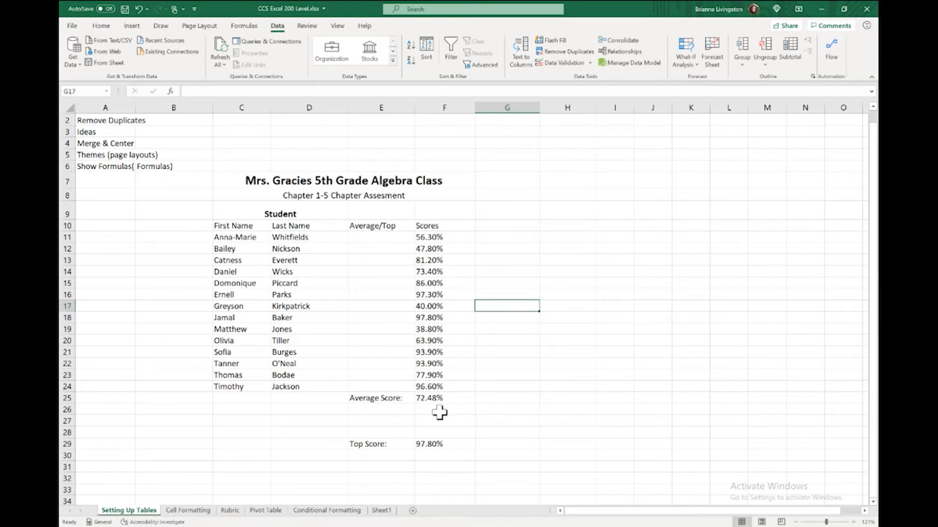
# - Review the Scores column with its average and top score, and display the sheet's formulas instead of values
pyautogui.keyDown('ctrl'); pyautogui.scroll(4, 417, 369); pyautogui.keyUp('ctrl')
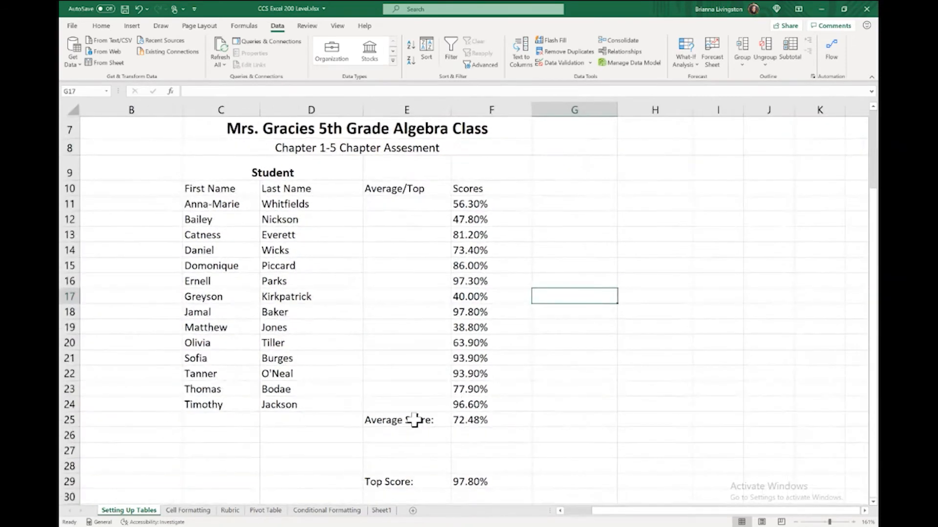
pyautogui.keyDown('ctrl'); pyautogui.scroll(-3, 242, 304); pyautogui.keyUp('ctrl')
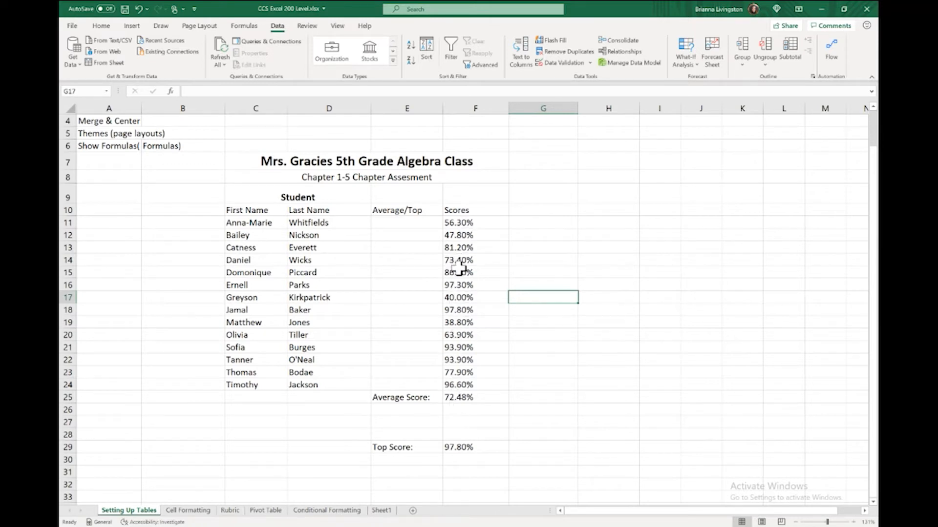
pyautogui.click(462, 226)
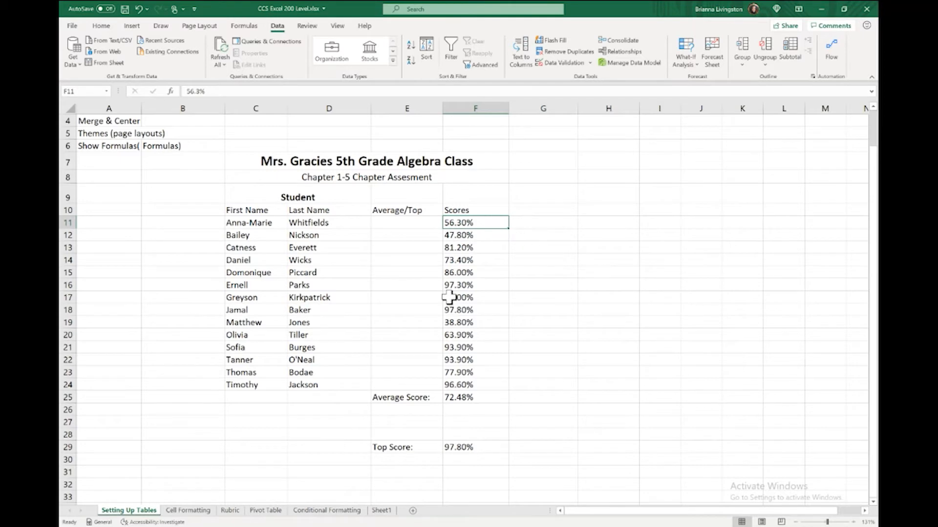
pyautogui.scroll(-2, 452, 254)
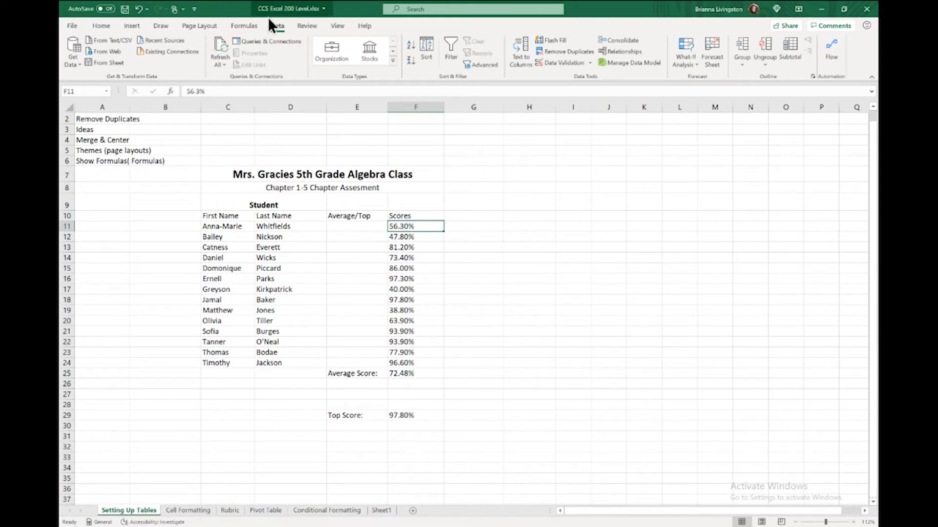
pyautogui.click(245, 28)
pyautogui.click(226, 216)
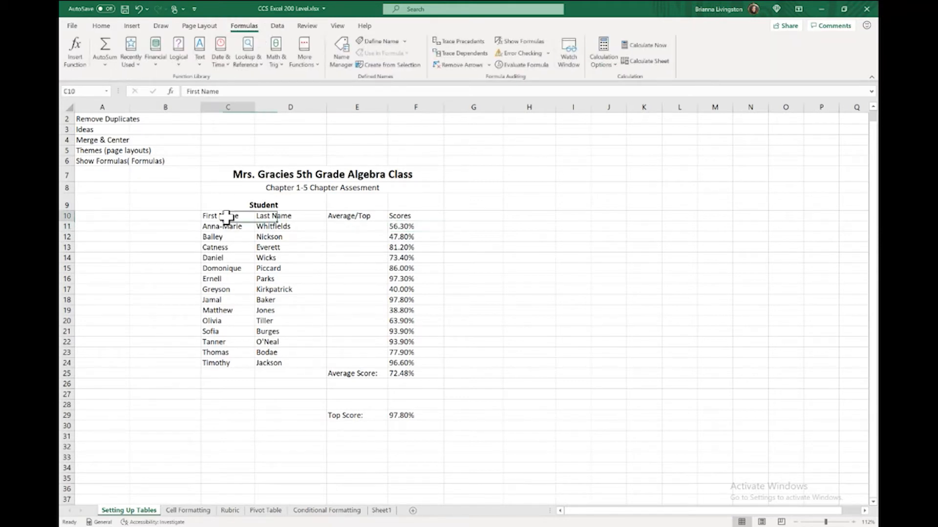
pyautogui.click(457, 239)
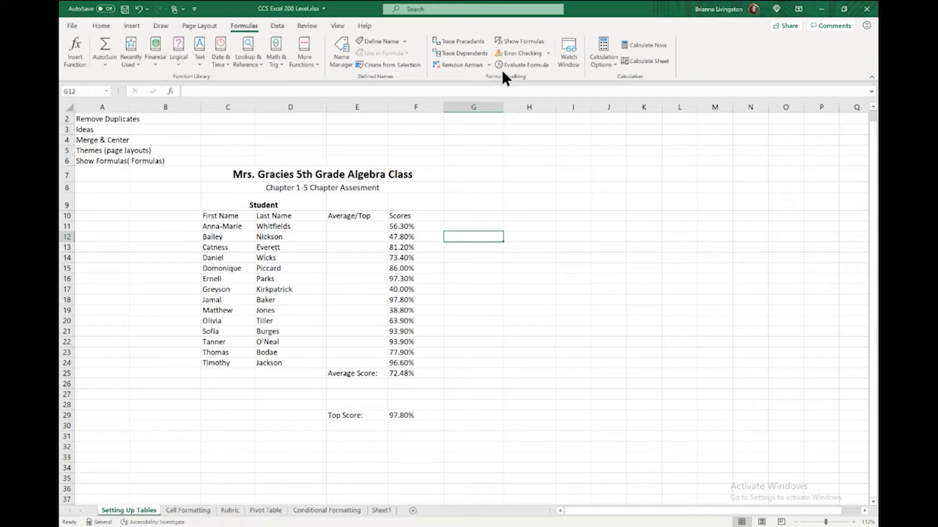
pyautogui.click(530, 47)
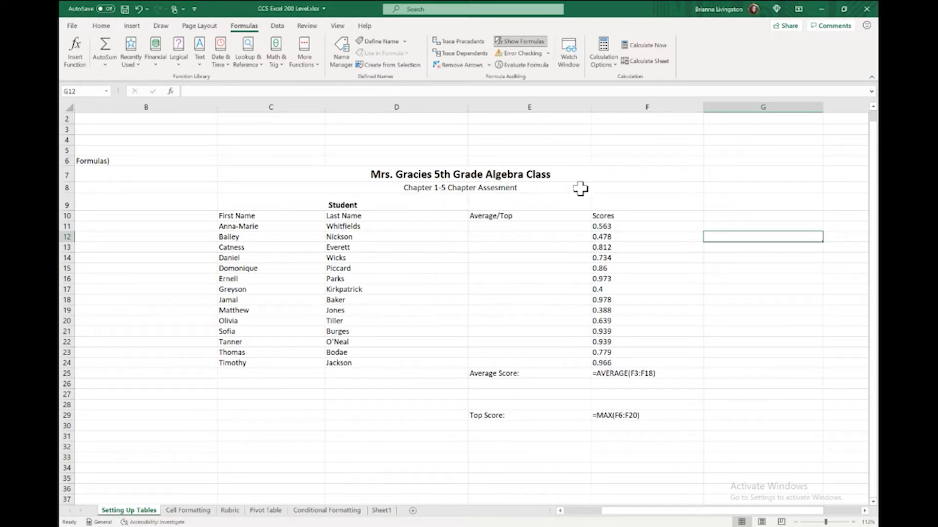
# - Replace the range in the Average Score formula in F25 so it reads =AVERAGE(F11:F23)
pyautogui.click(611, 363)
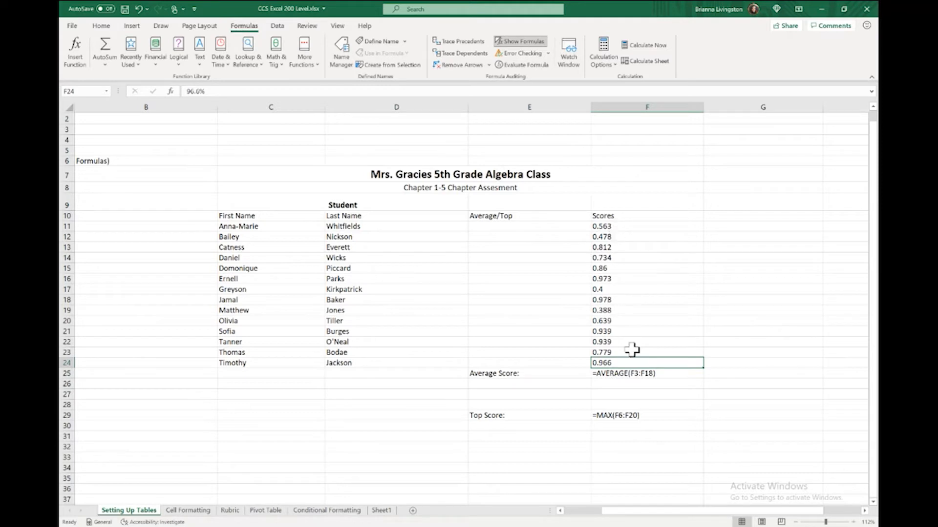
pyautogui.click(634, 372)
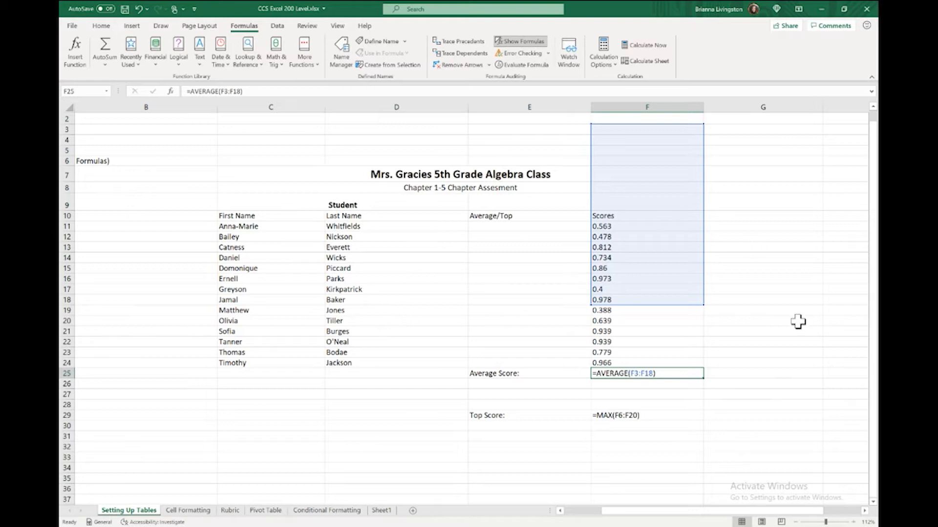
pyautogui.doubleClick(650, 374)
pyautogui.press('BackSpace')
pyautogui.press('BackSpace')
pyautogui.press('BackSpace')
pyautogui.press('BackSpace')
pyautogui.press('BackSpace')
pyautogui.press('BackSpace')
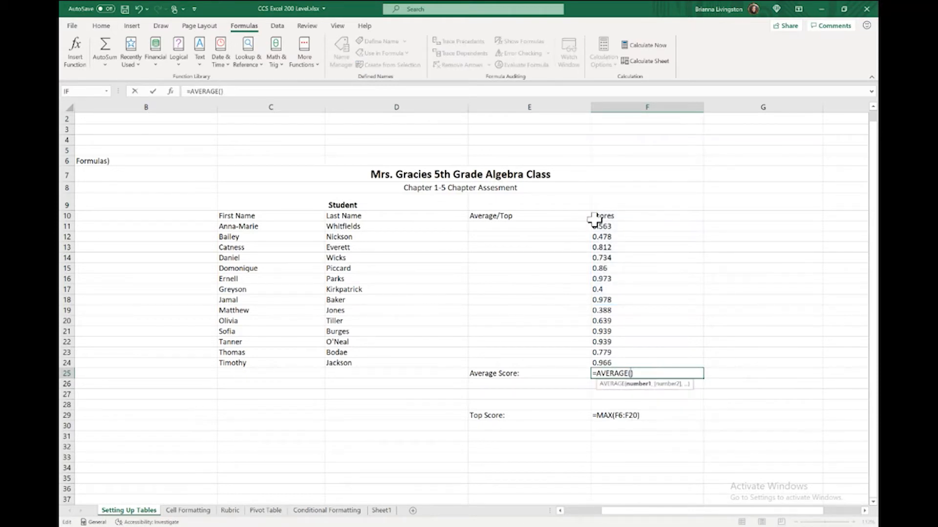
pyautogui.moveTo(600, 226); pyautogui.dragTo(597, 354)
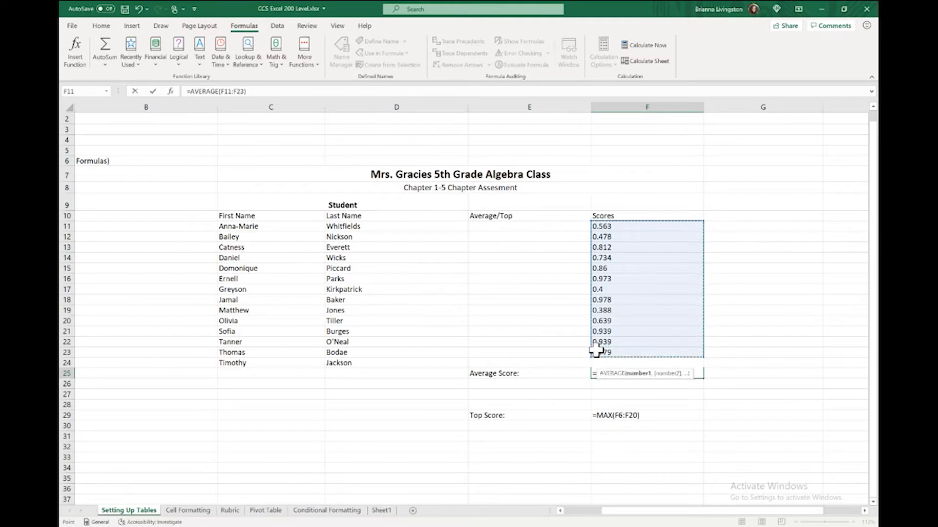
pyautogui.press('Return')
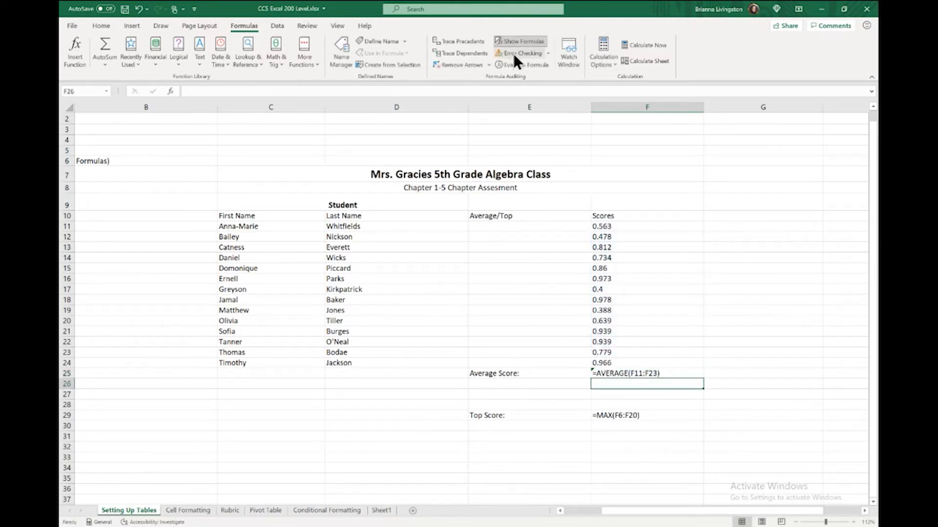
# - Switch the sheet back to showing values and rebuild the Average Score formula in F25 as =AVERAGE(F11:F23)
pyautogui.click(520, 41)
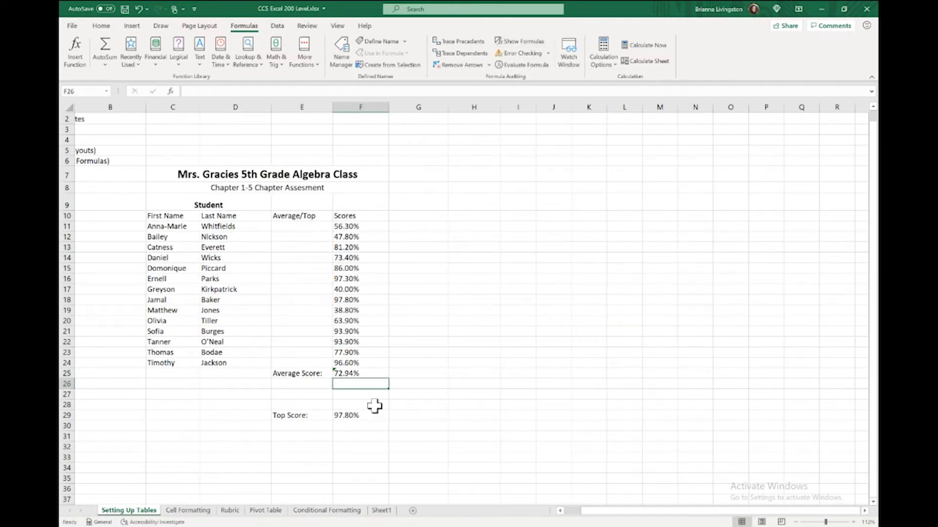
pyautogui.doubleClick(363, 374)
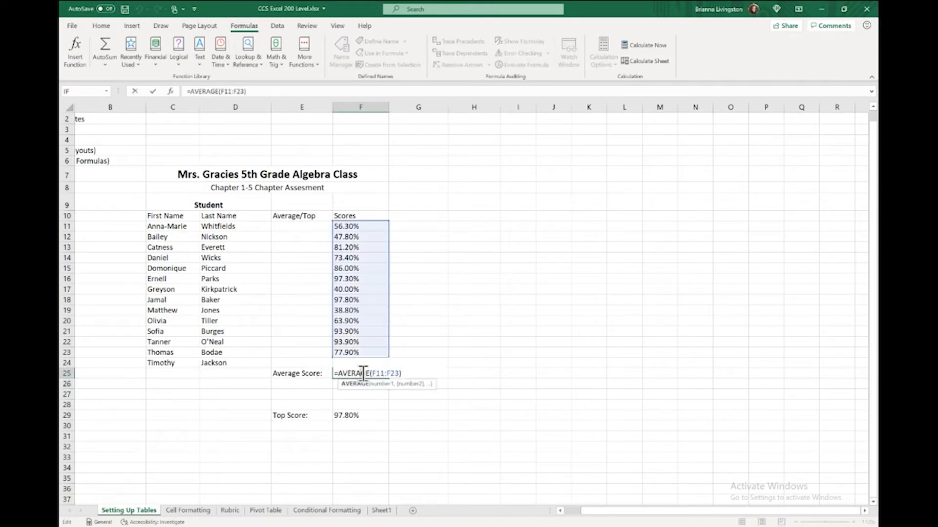
pyautogui.click(394, 373)
pyautogui.press('BackSpace')
pyautogui.press('BackSpace')
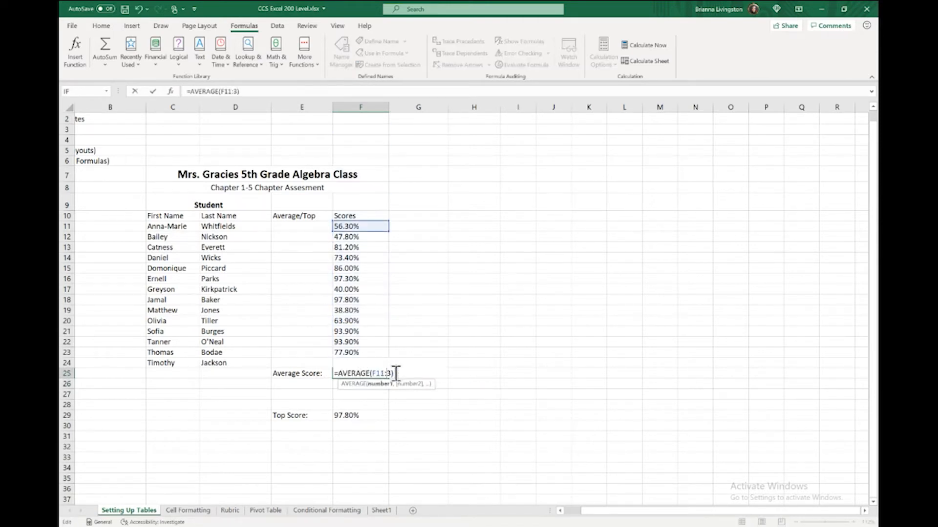
pyautogui.press('BackSpace')
pyautogui.press('BackSpace')
pyautogui.press('BackSpace')
pyautogui.press('BackSpace')
pyautogui.press('BackSpace')
pyautogui.press('BackSpace')
pyautogui.press('BackSpace')
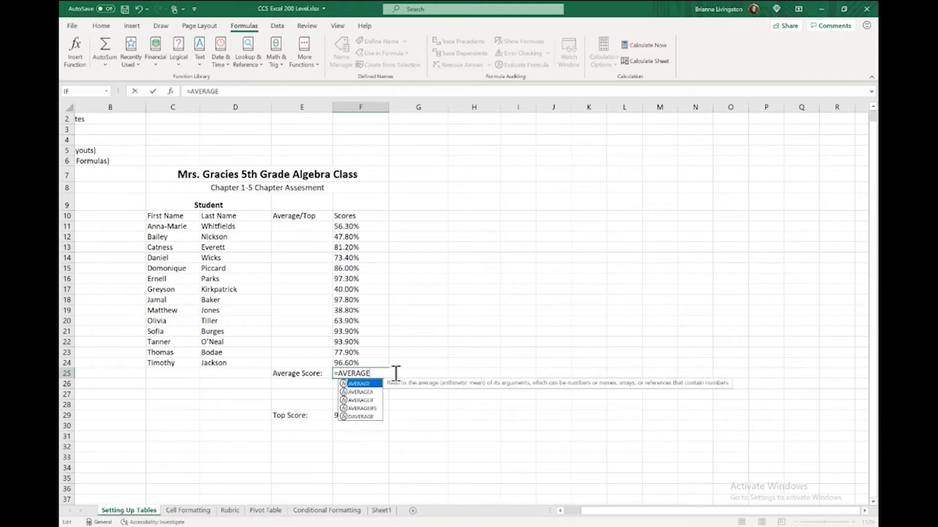
pyautogui.doubleClick(362, 384)
pyautogui.moveTo(349, 227); pyautogui.dragTo(352, 350)
pyautogui.press('Return')
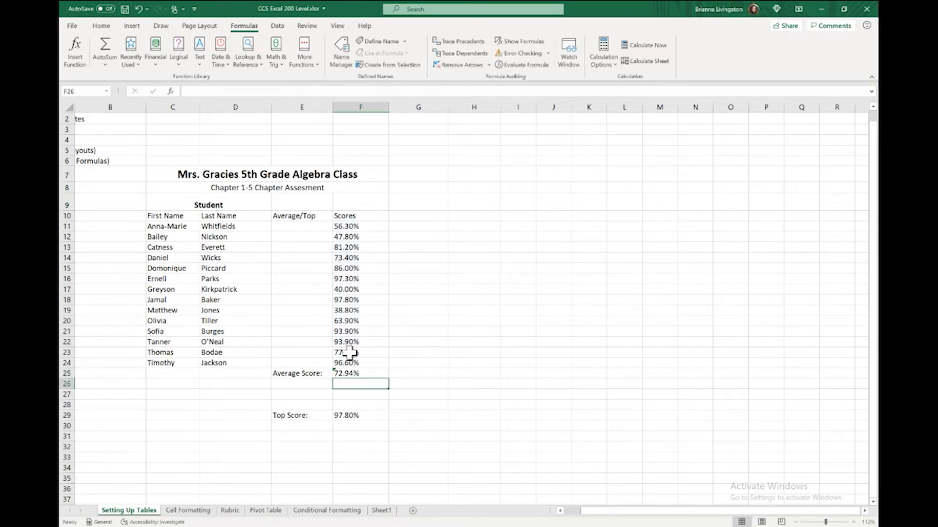
# - Inspect the Top Score and Average Score formulas, and compare the average with that of the selected scores in F11:F24
pyautogui.click(360, 416)
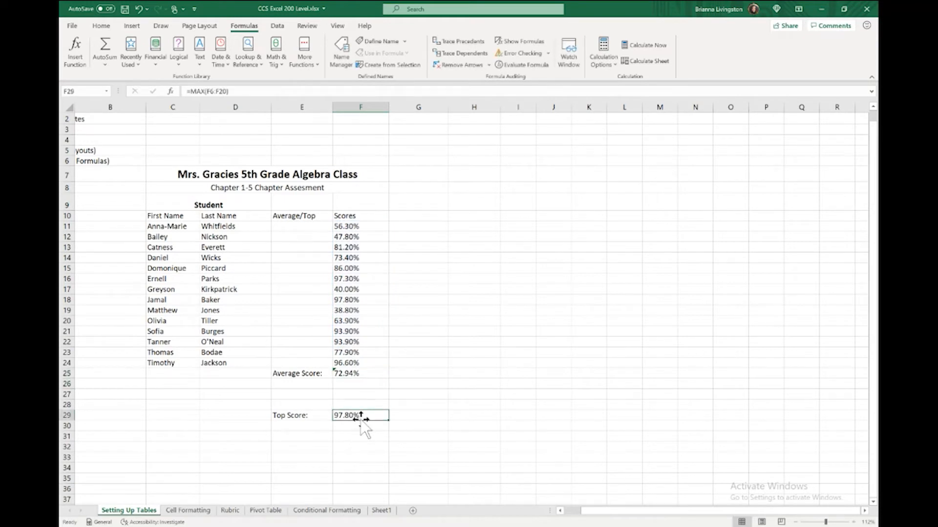
pyautogui.doubleClick(346, 374)
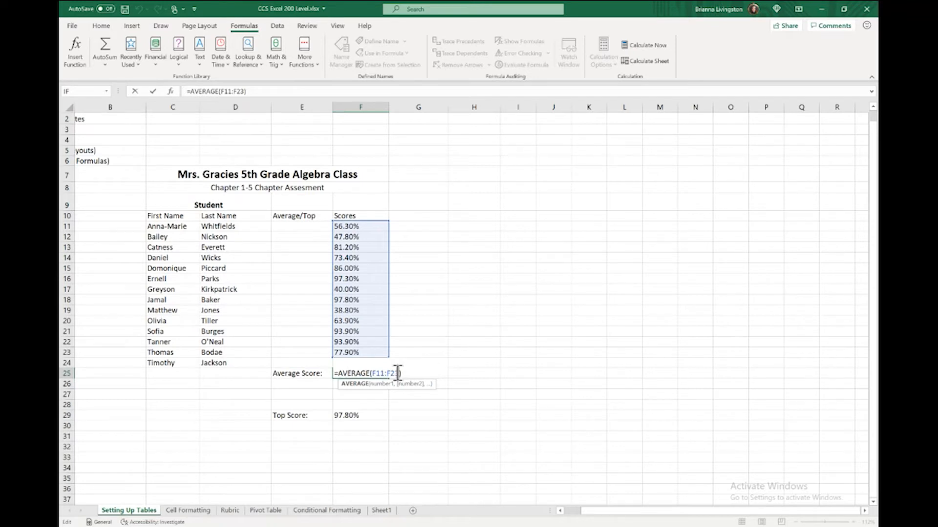
pyautogui.click(377, 279)
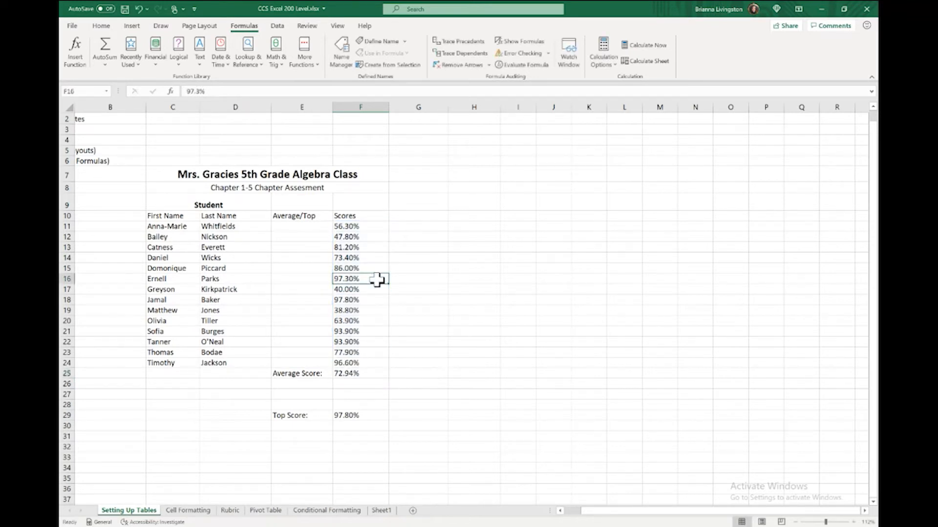
pyautogui.hscroll(-1, 366, 366)
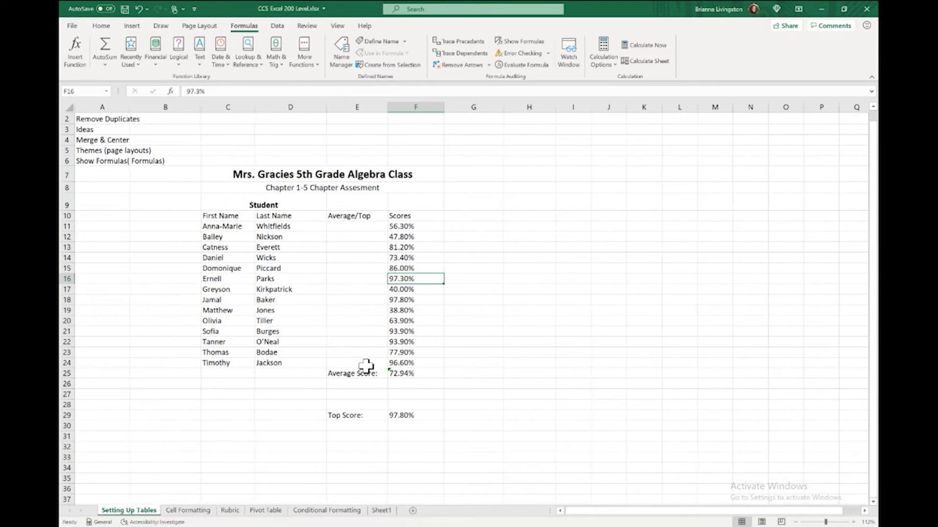
pyautogui.moveTo(415, 226); pyautogui.dragTo(423, 363)
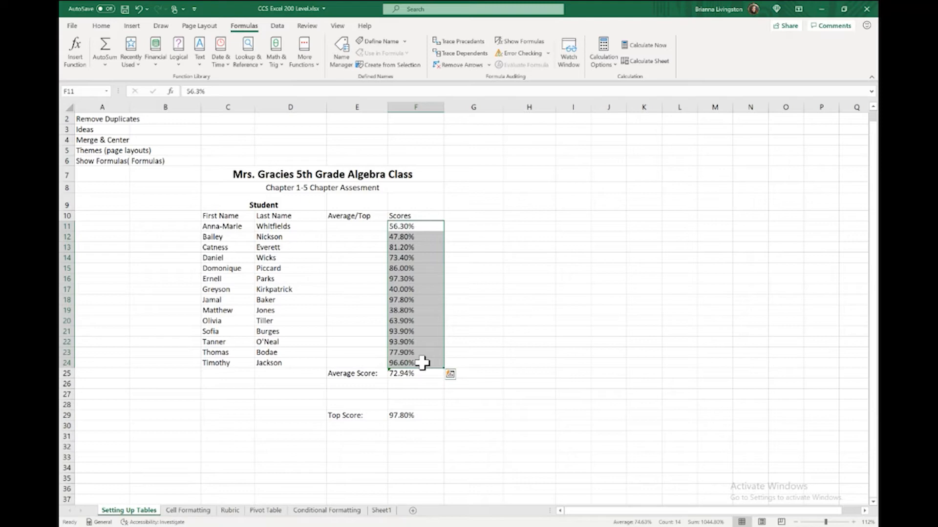
pyautogui.scroll(3, 422, 363)
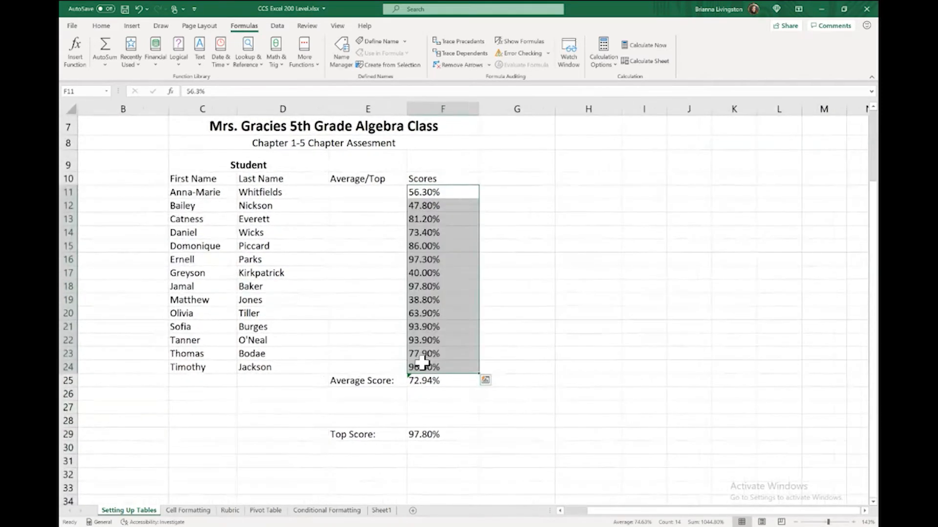
pyautogui.scroll(-4, 422, 363)
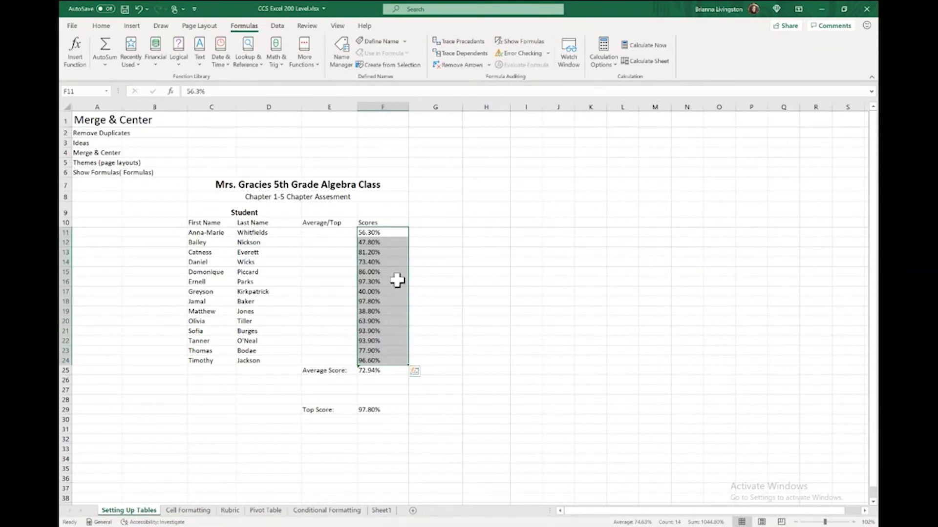
pyautogui.click(380, 420)
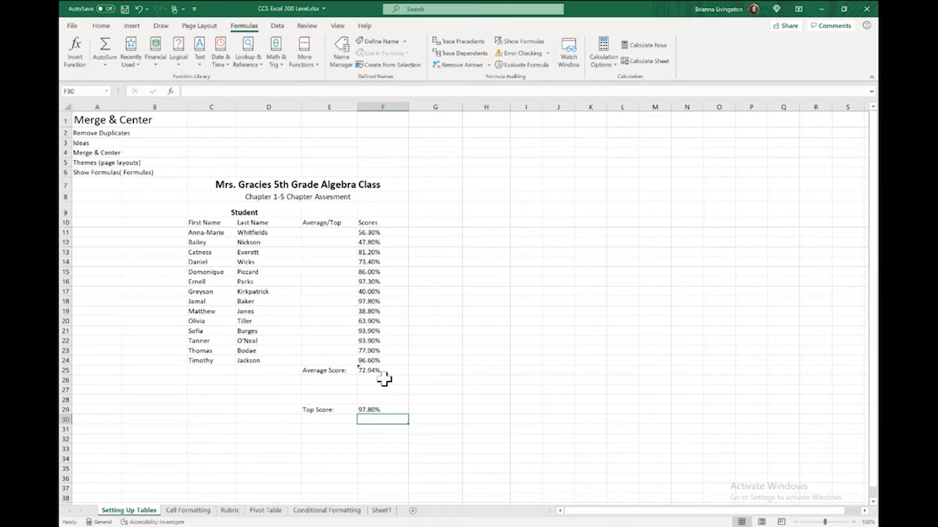
# - Replace the range in the Top Score MAX formula in F29 with the scores in F11:F24
pyautogui.doubleClick(379, 410)
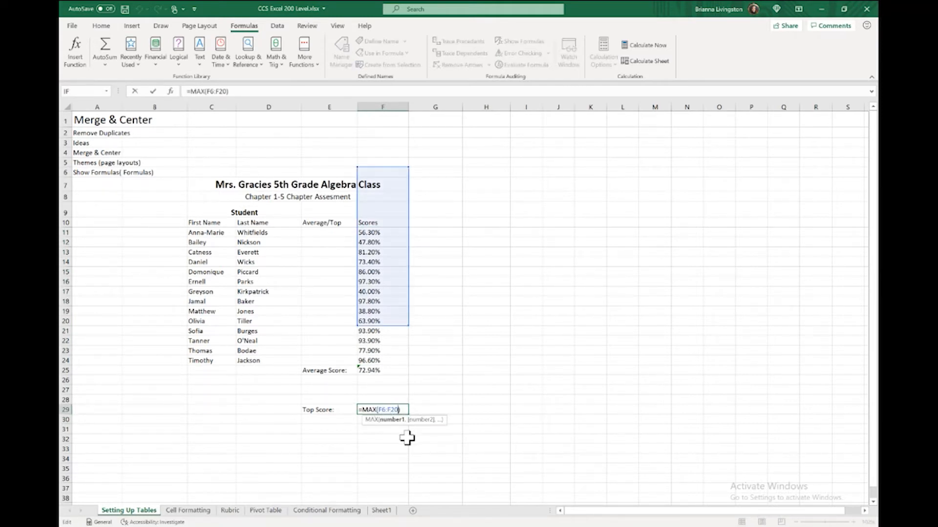
pyautogui.press('BackSpace')
pyautogui.press('BackSpace')
pyautogui.press('BackSpace')
pyautogui.press('BackSpace')
pyautogui.press('BackSpace')
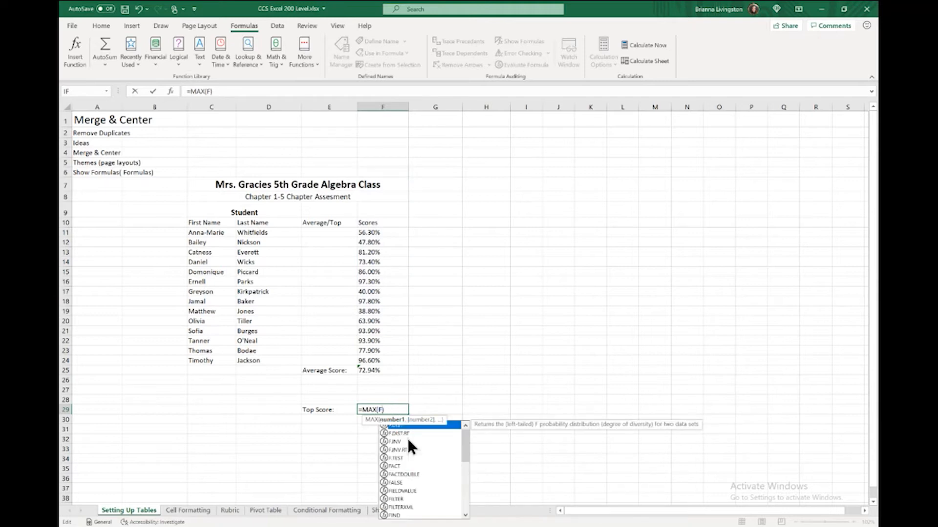
pyautogui.press('Escape')
pyautogui.moveTo(373, 234); pyautogui.dragTo(371, 360)
pyautogui.press('Return')
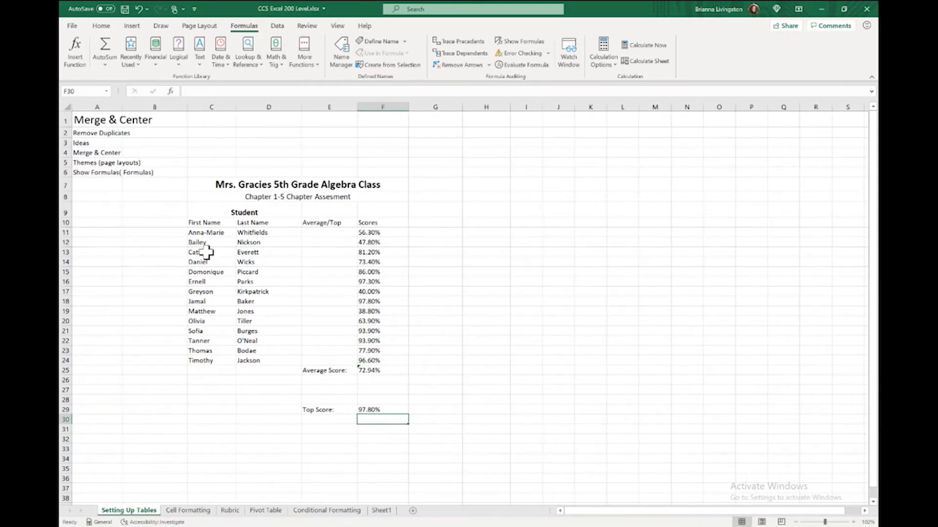
# - Format C10:F29 as a table with headers, using the blue banded Medium style that has a solid header row
pyautogui.click(102, 31)
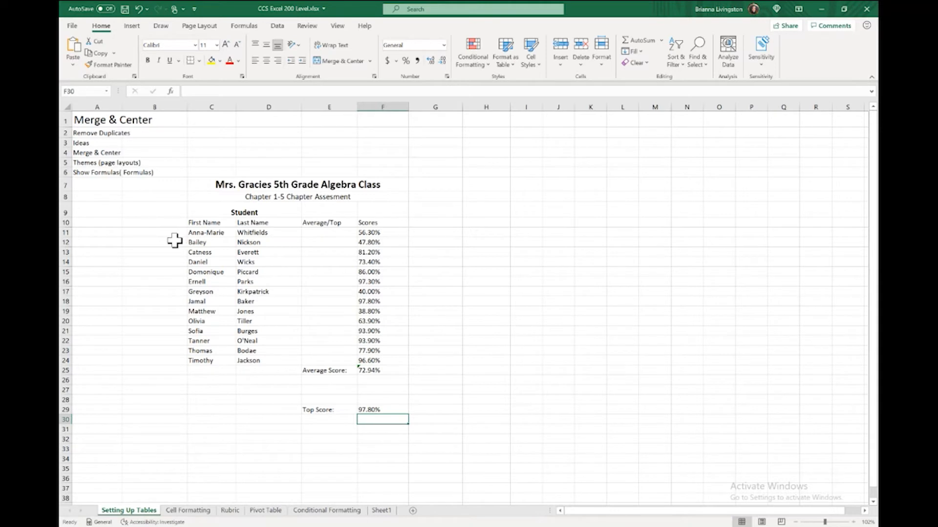
pyautogui.moveTo(201, 219); pyautogui.dragTo(370, 409)
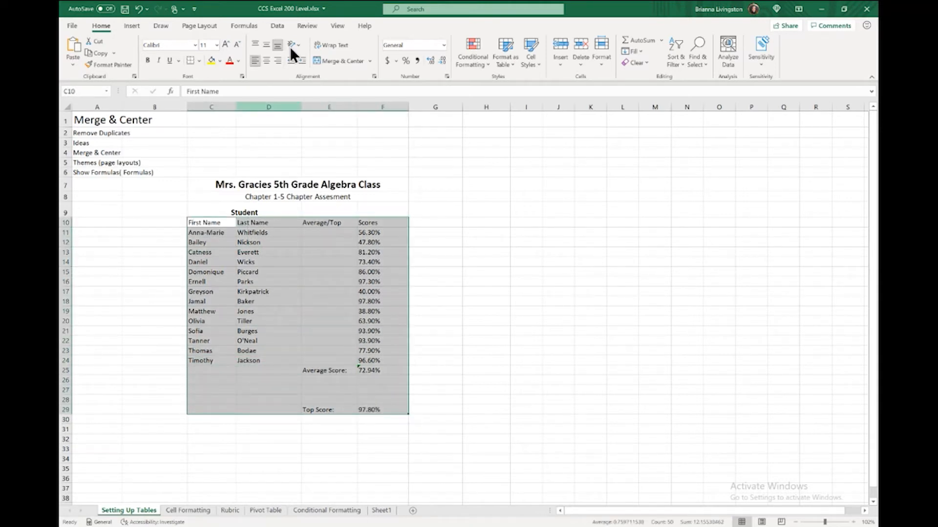
pyautogui.click(504, 68)
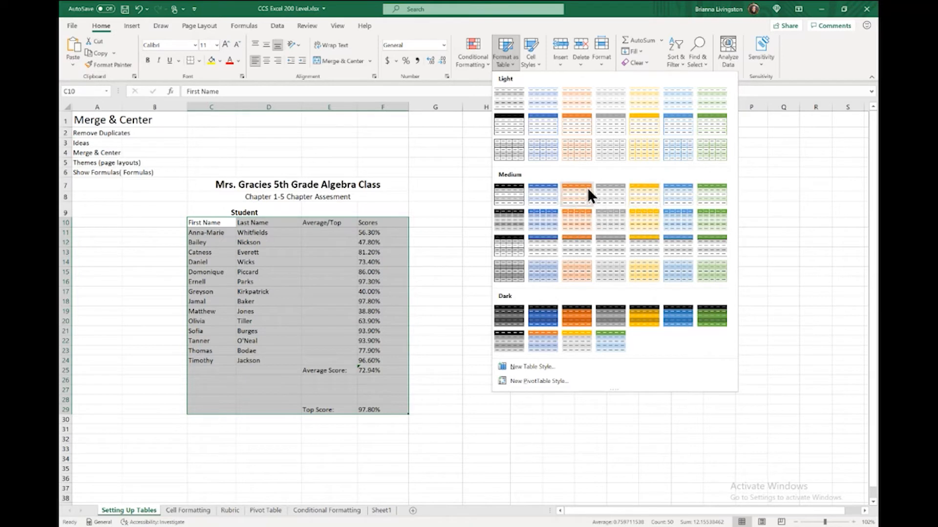
pyautogui.click(548, 219)
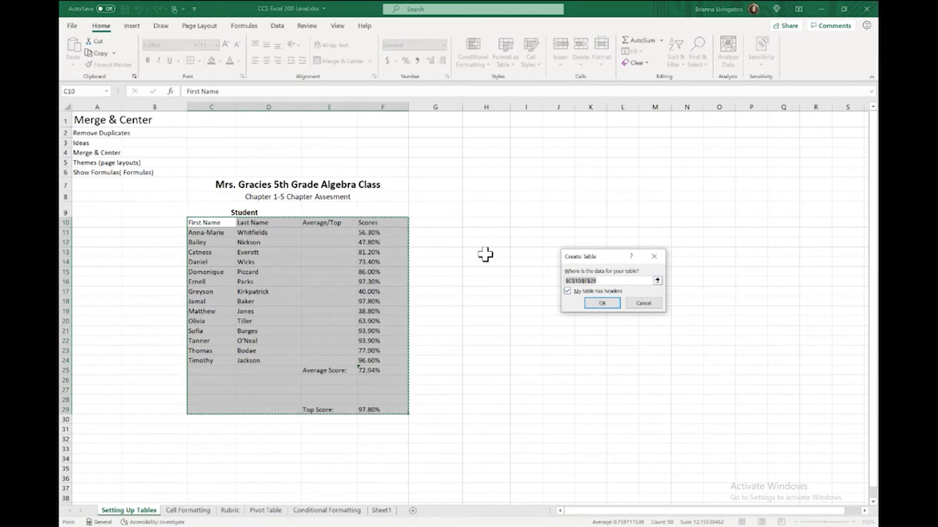
pyautogui.click(607, 302)
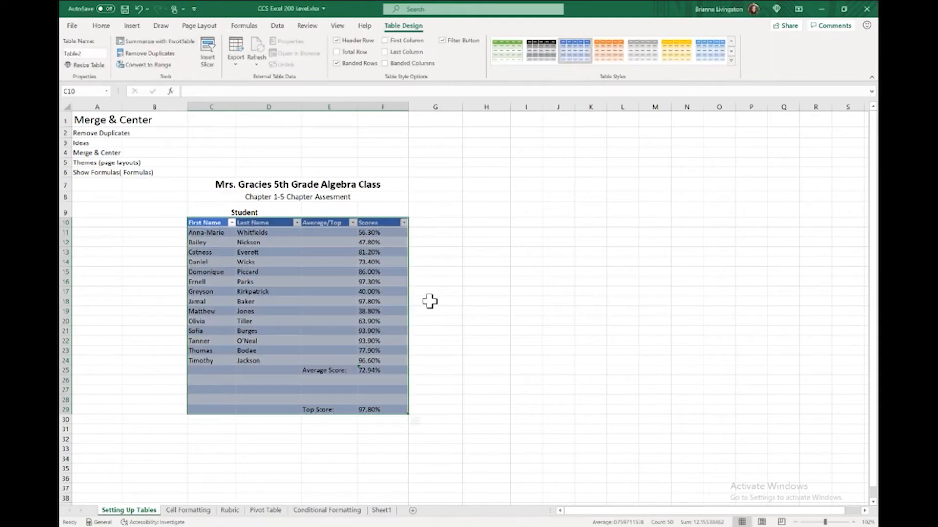
pyautogui.click(430, 302)
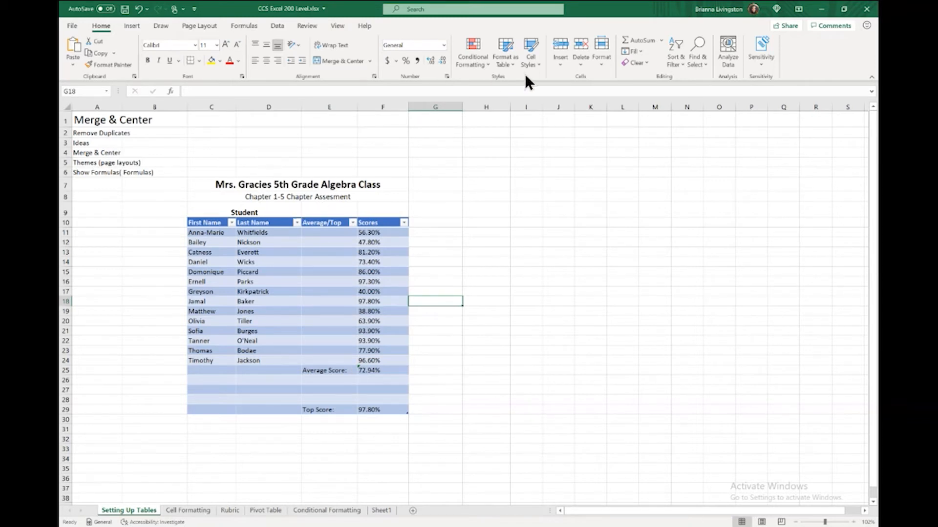
# - Browse the workbook themes and apply the Slice theme
pyautogui.click(505, 74)
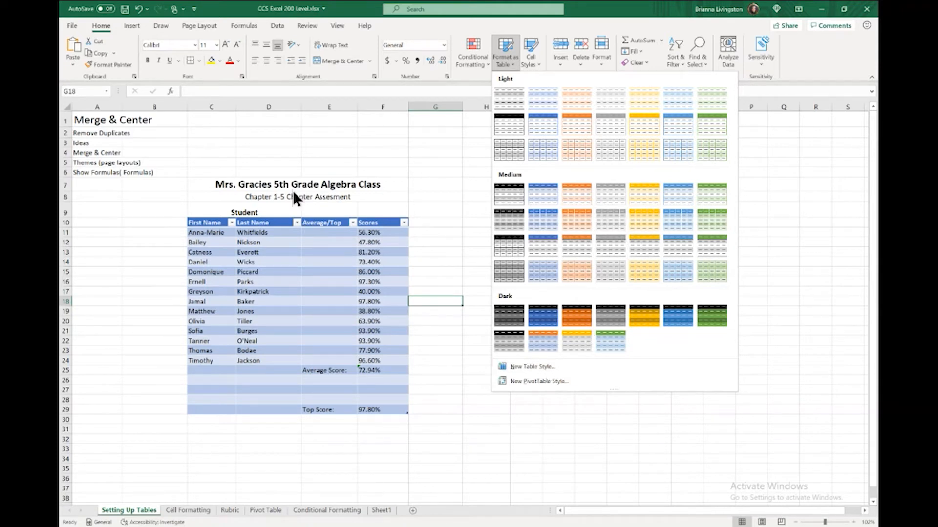
pyautogui.click(190, 25)
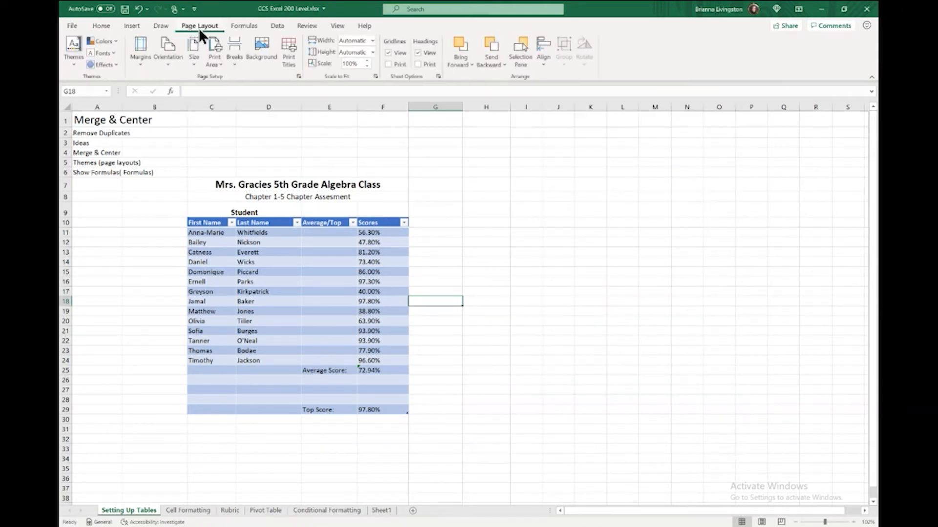
pyautogui.click(77, 58)
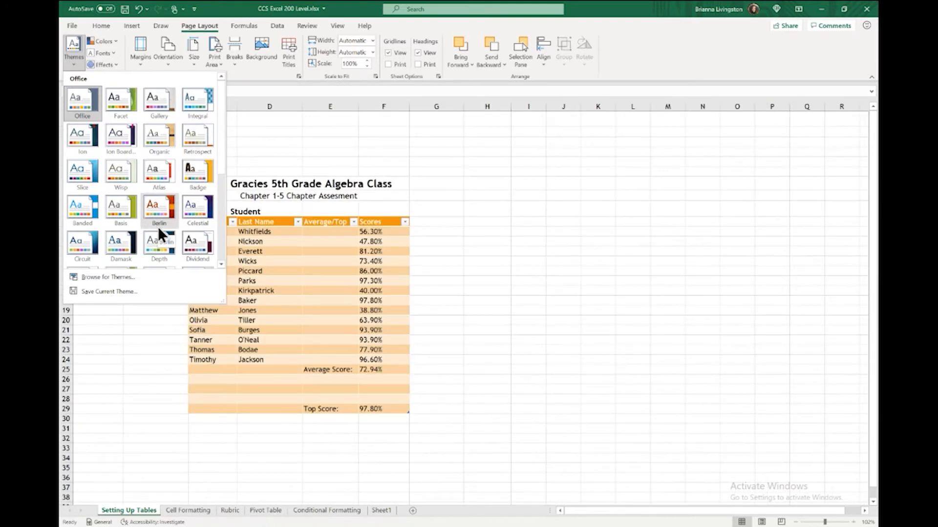
pyautogui.scroll(-3, 130, 243)
pyautogui.scroll(-2, 130, 250)
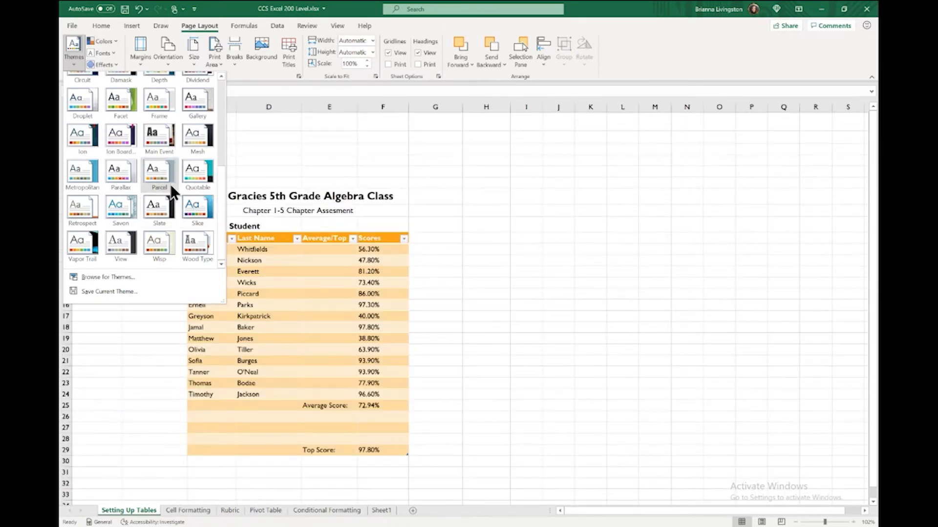
pyautogui.click(195, 204)
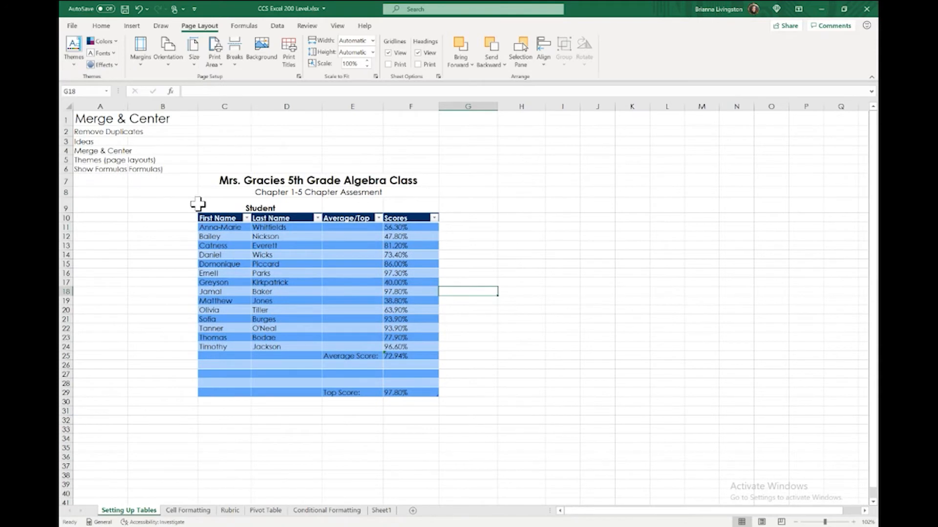
pyautogui.click(456, 328)
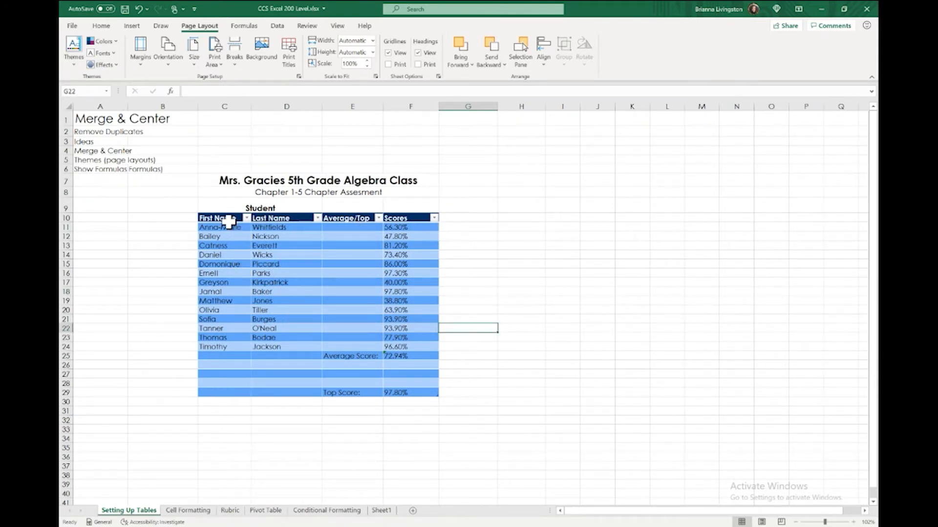
# - Review the Format as Table styles offered in the current theme's colors
pyautogui.click(100, 26)
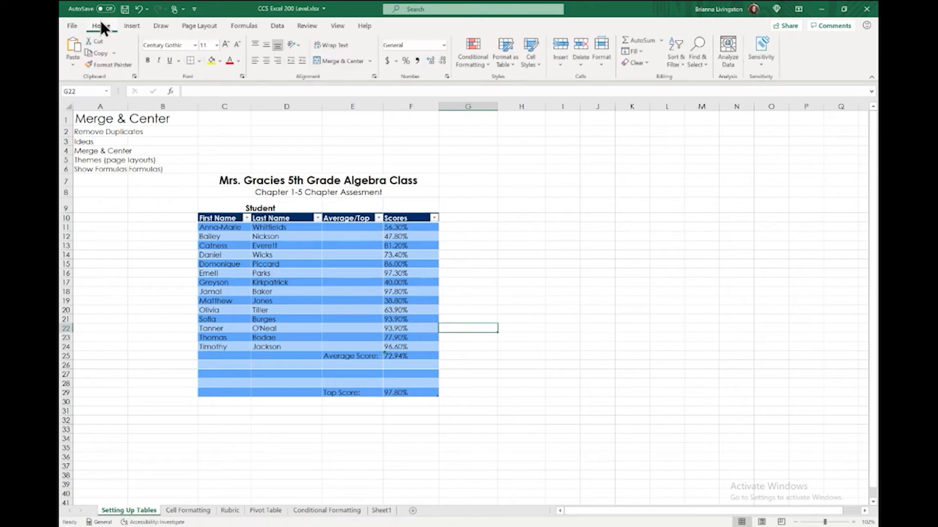
pyautogui.click(506, 67)
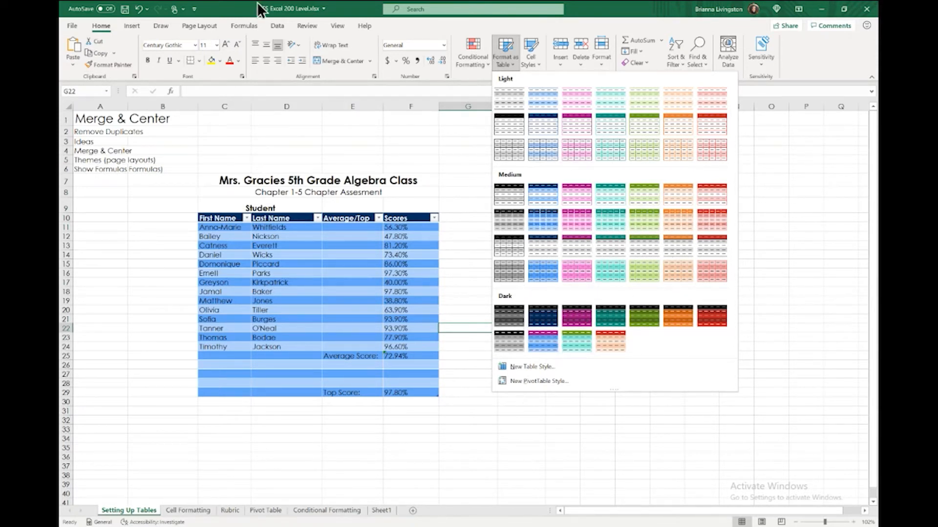
pyautogui.click(209, 24)
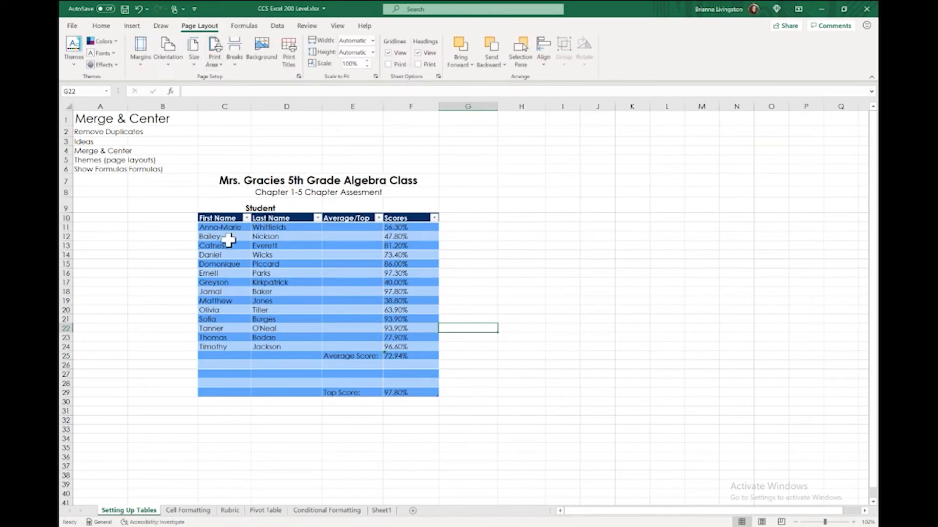
# - Apply the Franklin Gothic font set to the workbook theme
pyautogui.click(114, 54)
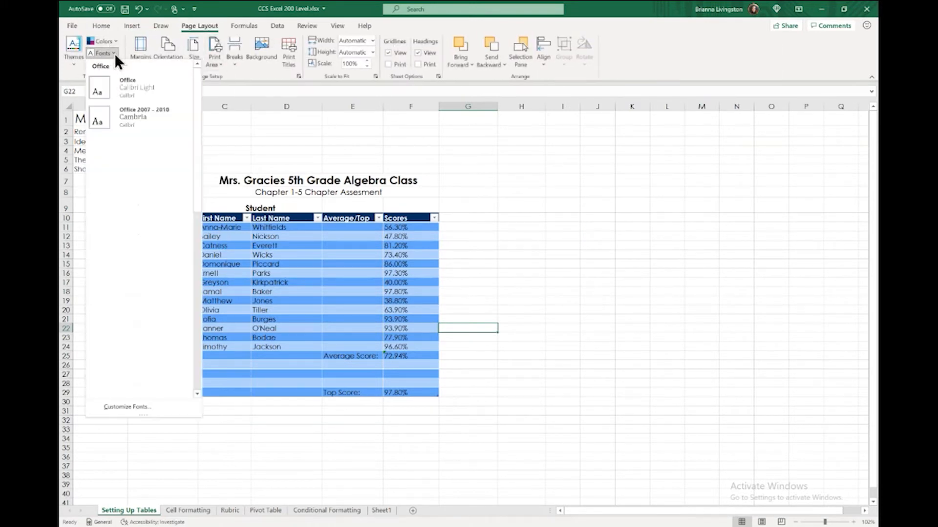
pyautogui.click(155, 300)
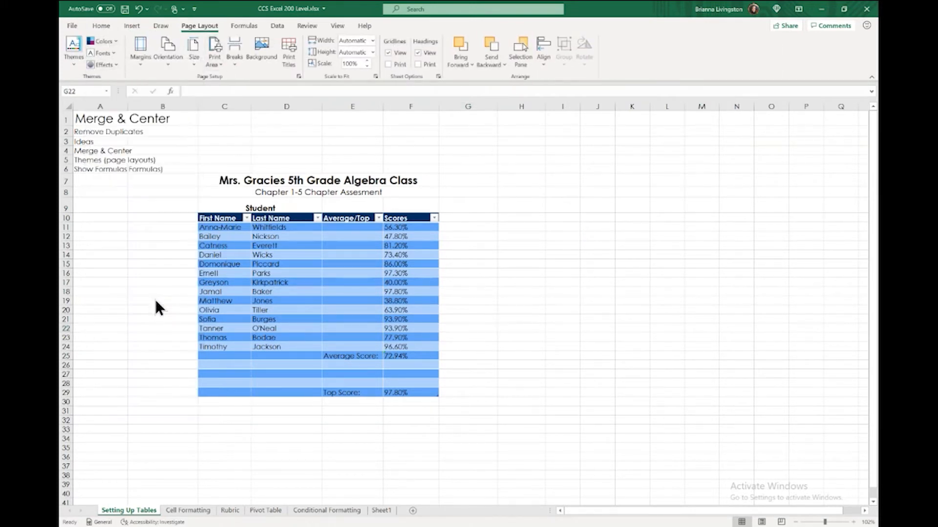
pyautogui.moveTo(225, 229); pyautogui.dragTo(416, 393)
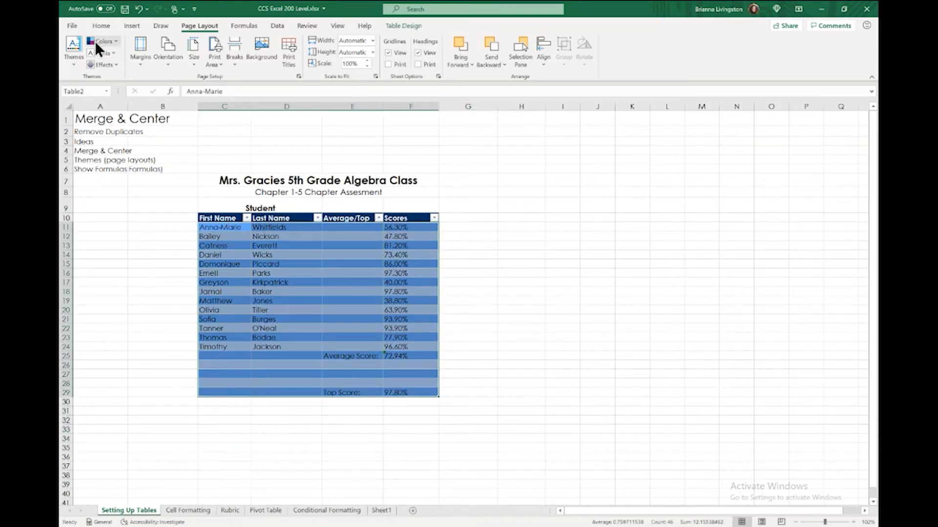
pyautogui.click(114, 54)
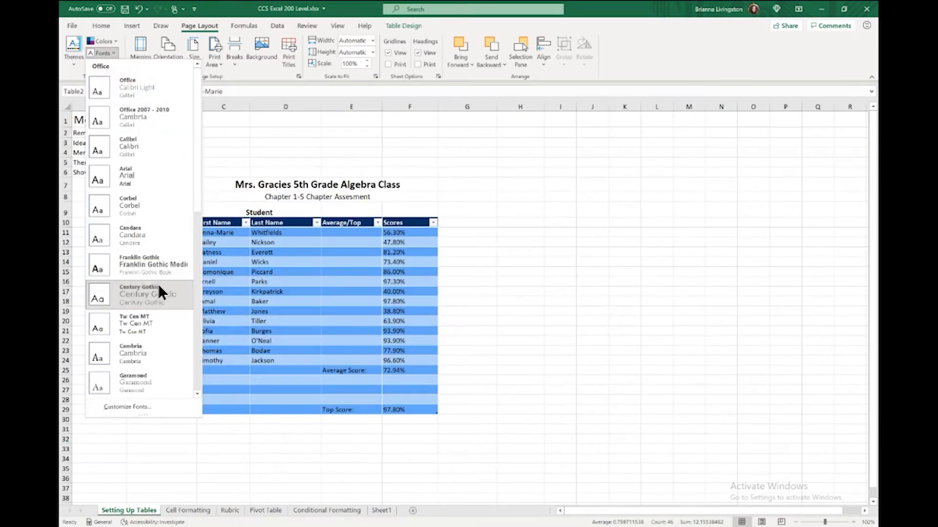
pyautogui.click(156, 271)
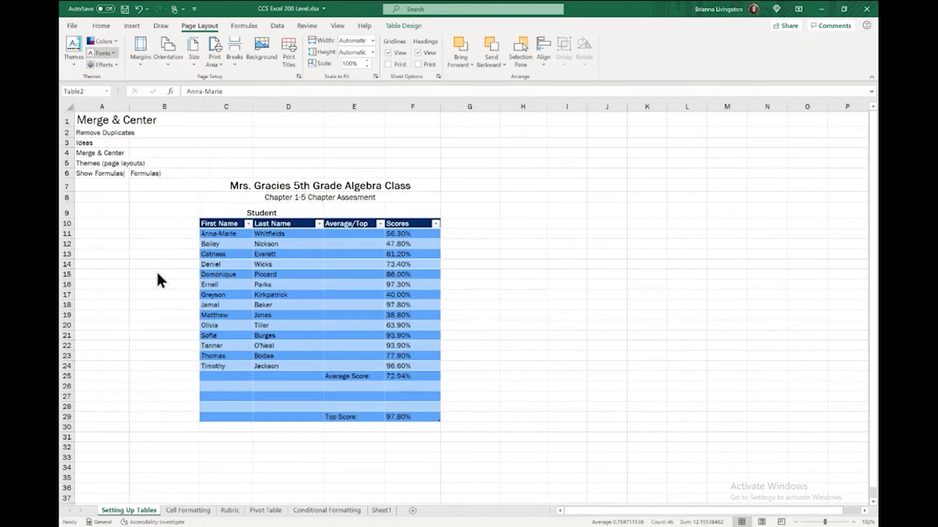
pyautogui.click(559, 255)
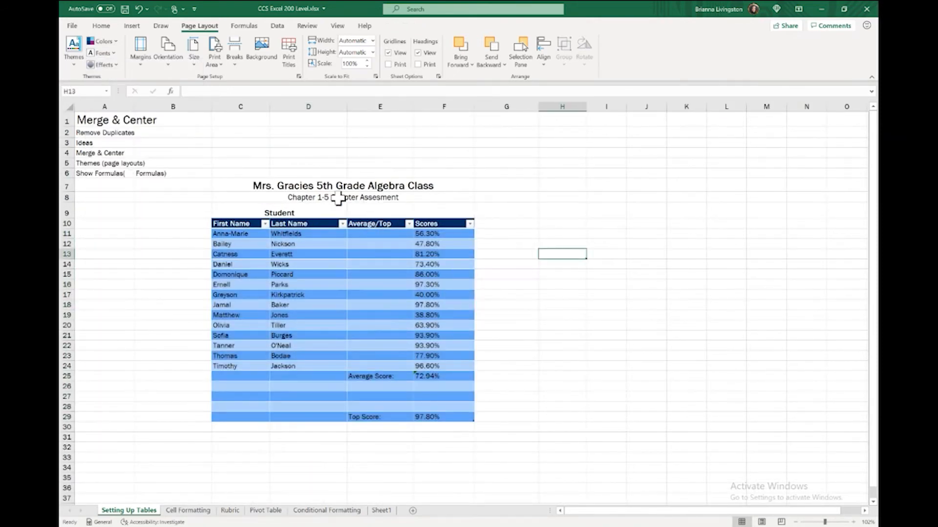
# - Check how the Cell Formatting, Rubric and Pivot Table sheets look with the changed theme, and return to Setting Up Tables
pyautogui.click(191, 511)
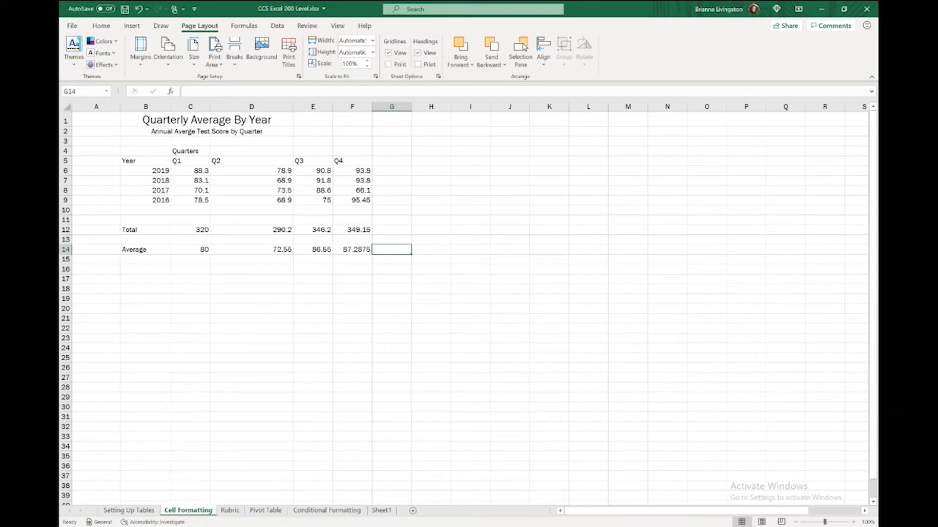
pyautogui.click(233, 511)
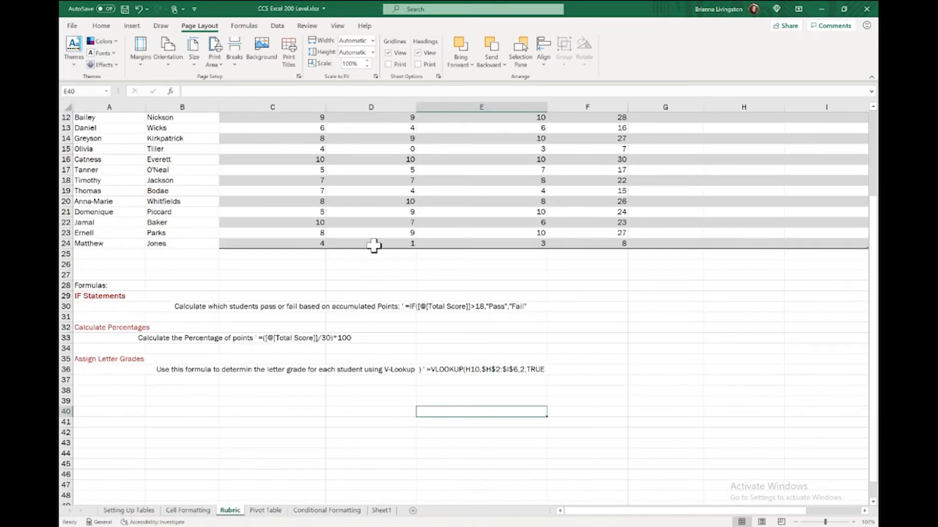
pyautogui.keyDown('ctrl'); pyautogui.scroll(-4, 373, 246); pyautogui.keyUp('ctrl')
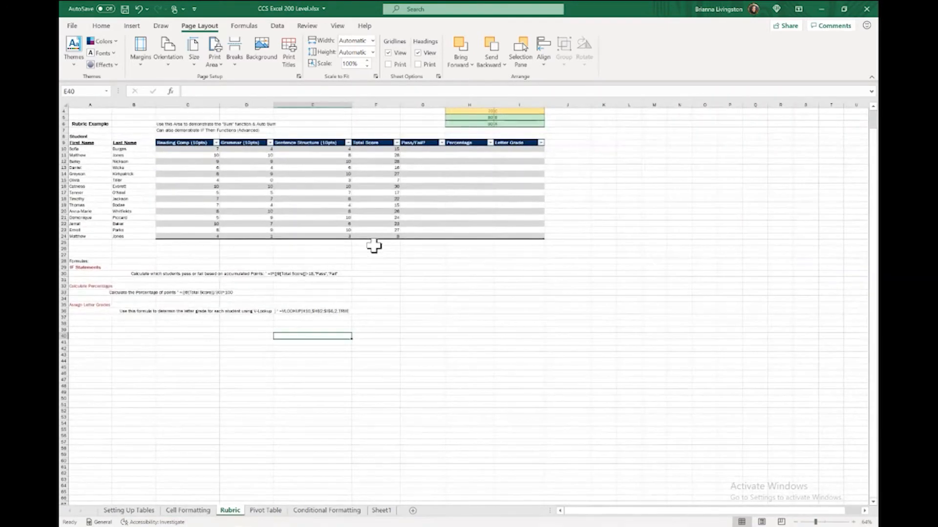
pyautogui.click(265, 511)
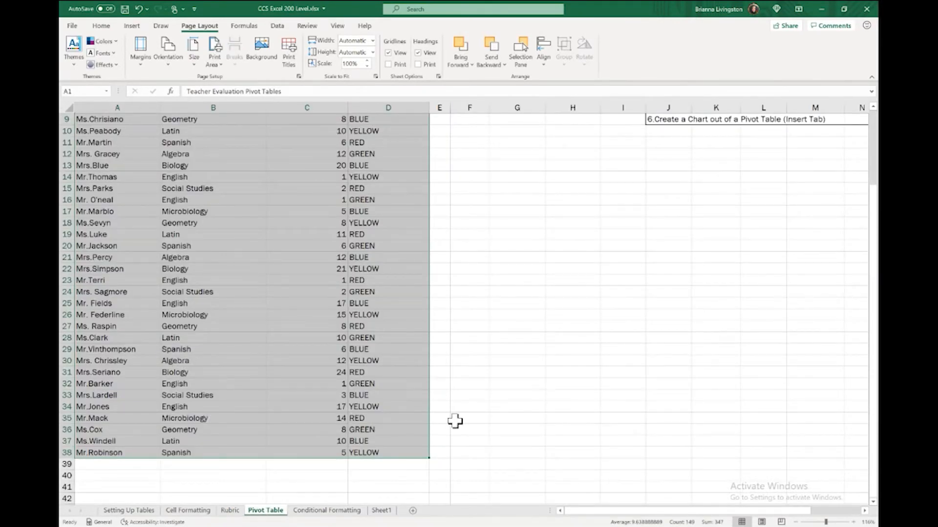
pyautogui.click(455, 420)
pyautogui.keyDown('ctrl'); pyautogui.scroll(-5, 443, 275); pyautogui.keyUp('ctrl')
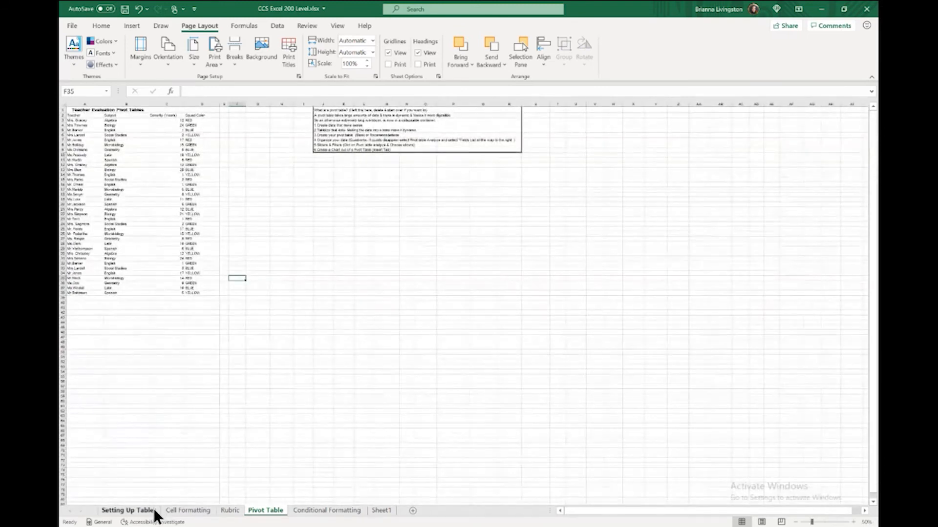
pyautogui.click(128, 510)
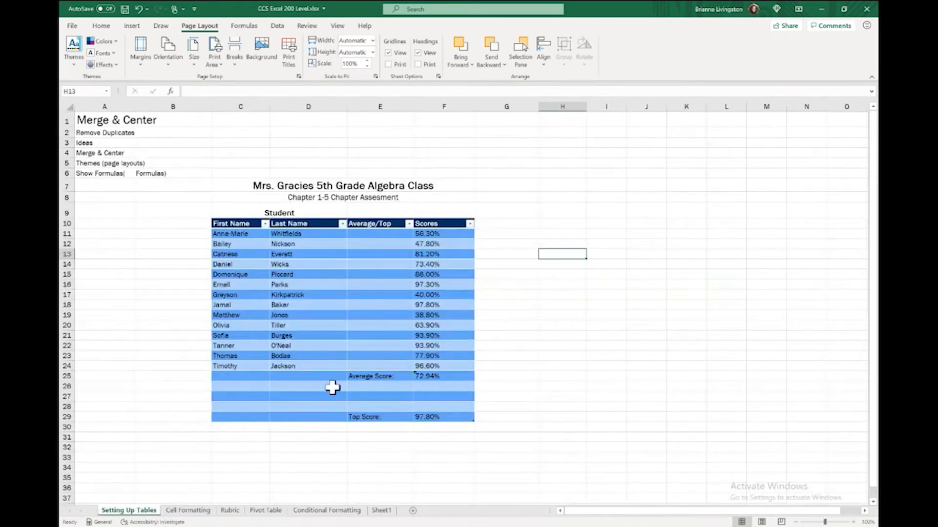
# - Examine the sort and filter choices offered for the table's First Name and Last Name columns
pyautogui.click(523, 265)
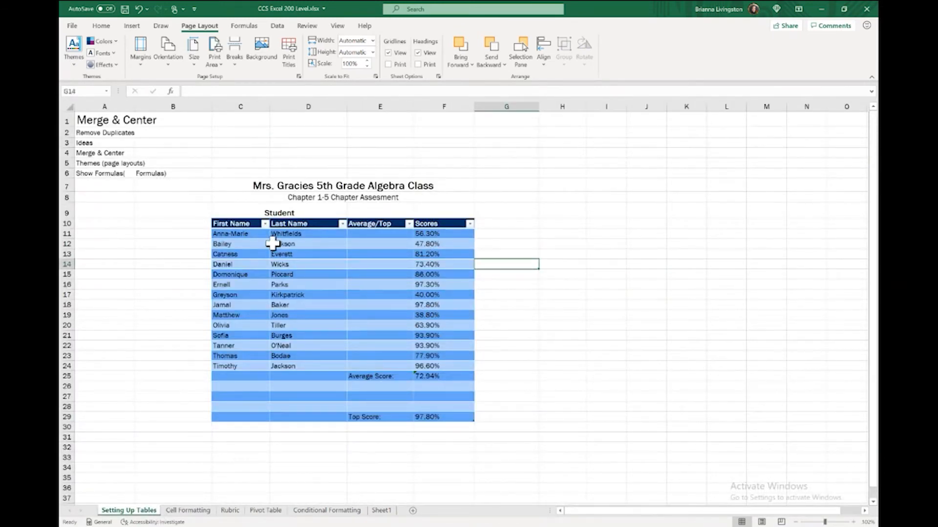
pyautogui.click(265, 223)
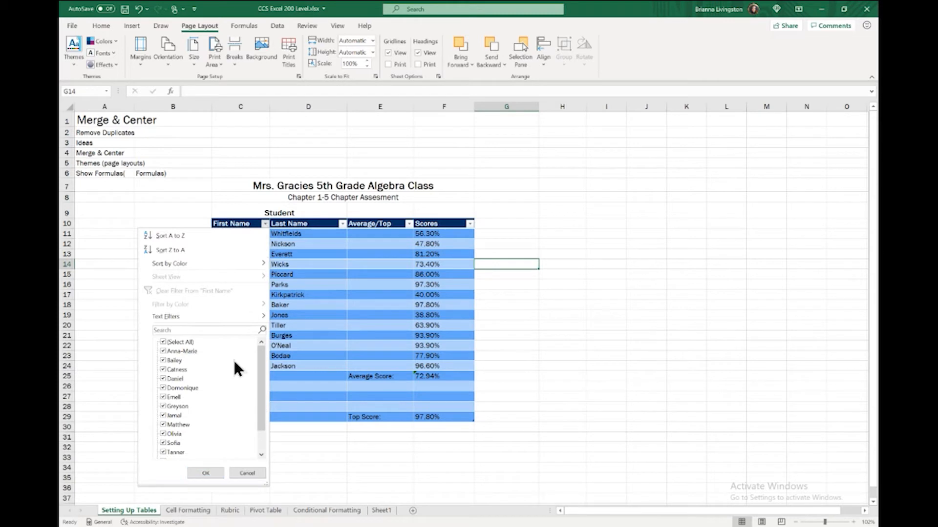
pyautogui.click(264, 224)
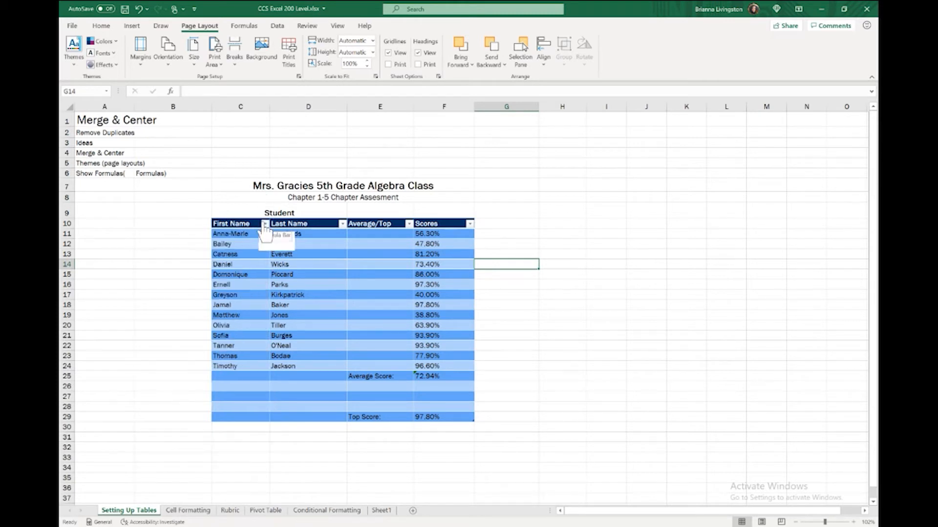
pyautogui.click(342, 224)
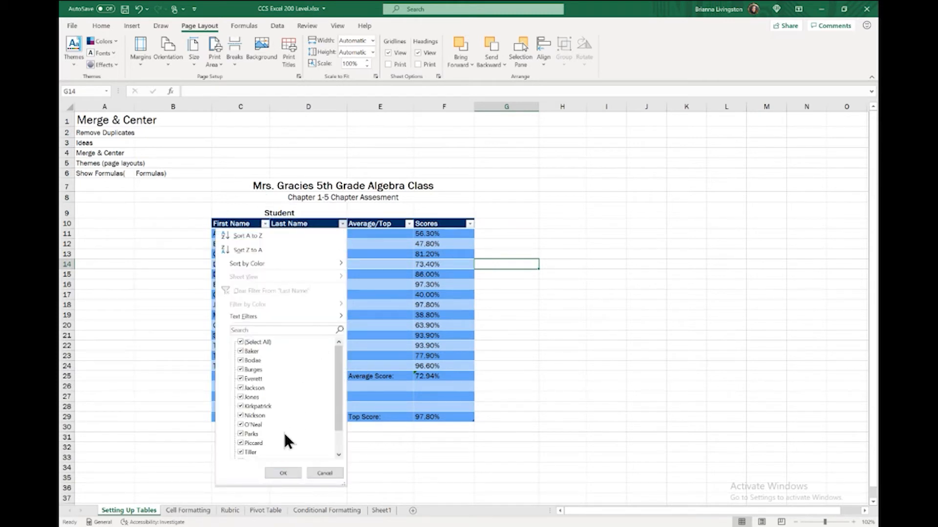
pyautogui.scroll(-1, 268, 379)
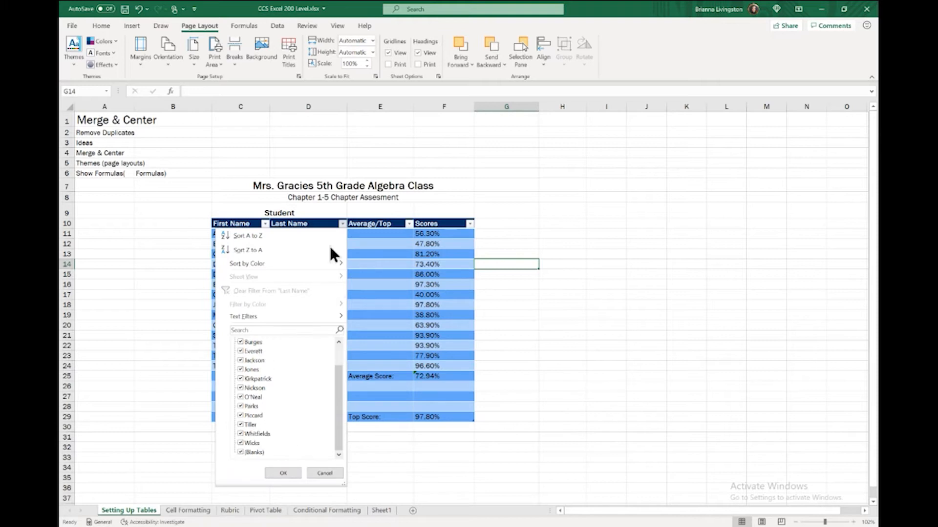
pyautogui.scroll(1, 247, 341)
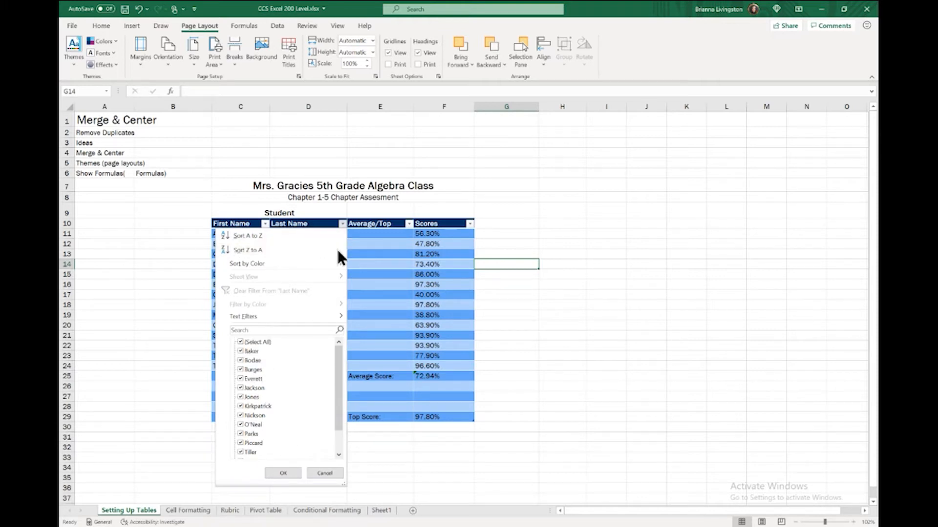
pyautogui.click(341, 224)
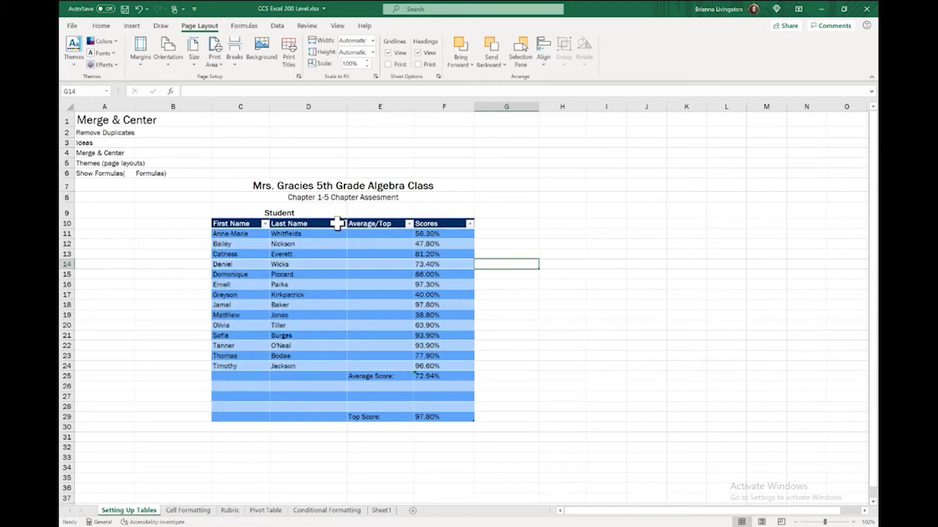
# - Filter the First Name column to only the student in row 13, and undo the filter
pyautogui.click(265, 224)
pyautogui.click(174, 344)
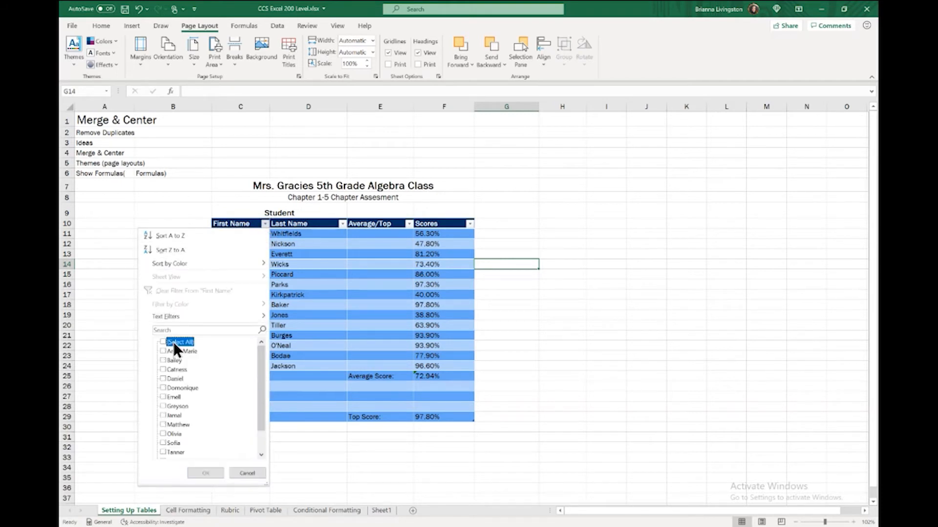
pyautogui.click(163, 370)
pyautogui.click(218, 474)
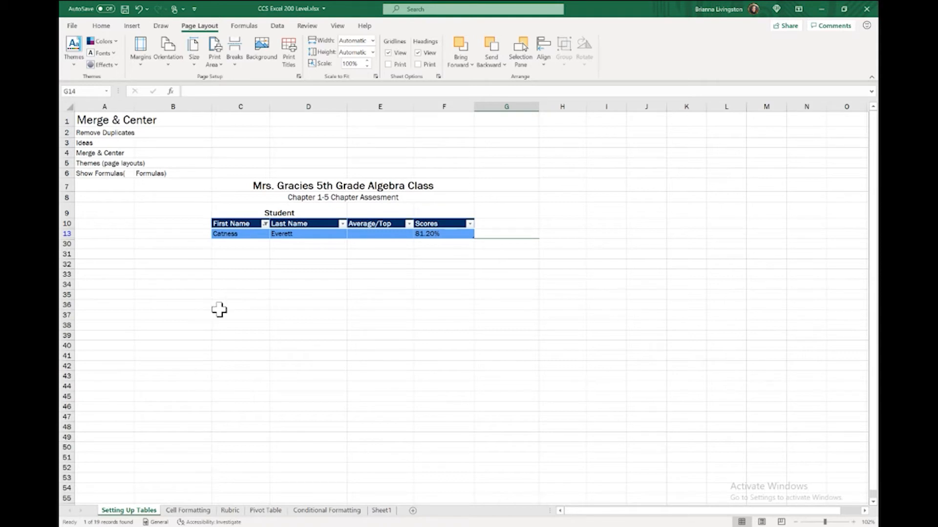
pyautogui.hotkey('ctrl', 'z')
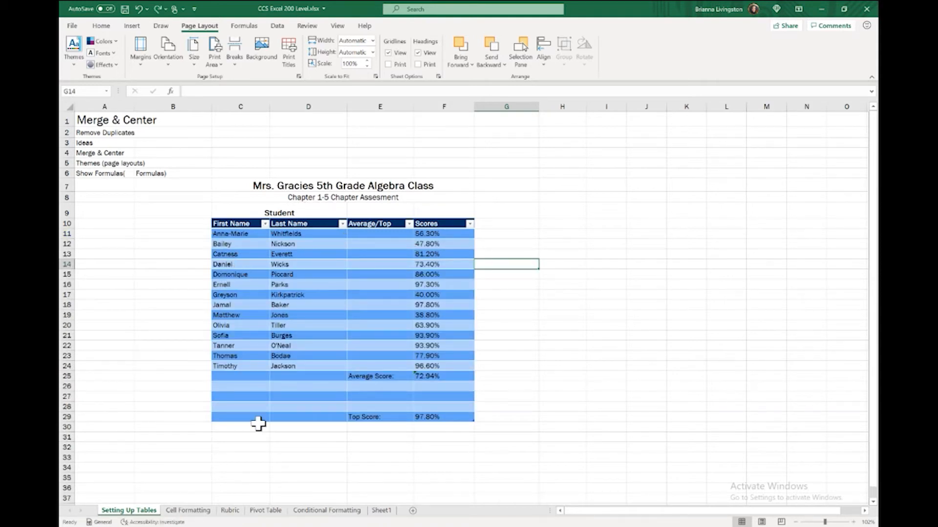
# - Open the Cell Formatting sheet, and dismiss both new Q&A questions in the Microsoft Teams live event
pyautogui.click(204, 514)
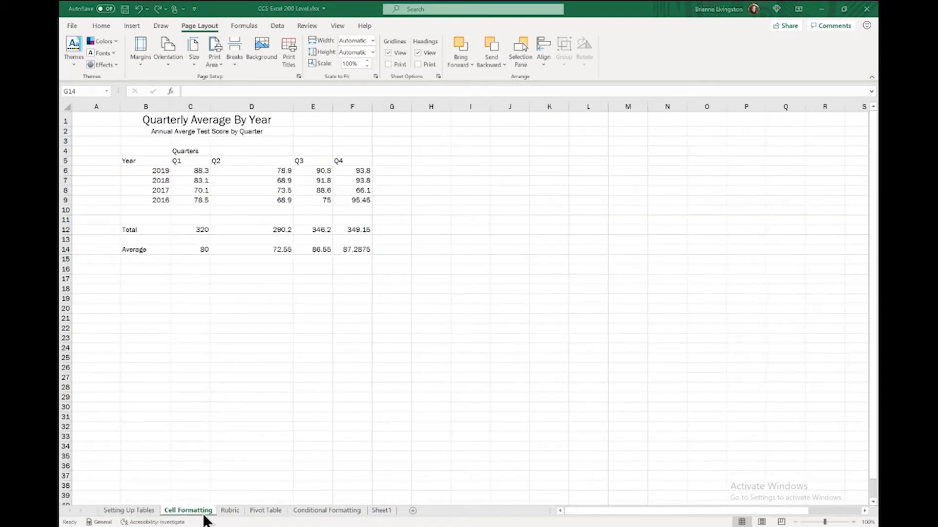
pyautogui.hotkey('alt', 'Tab')
pyautogui.click(407, 219)
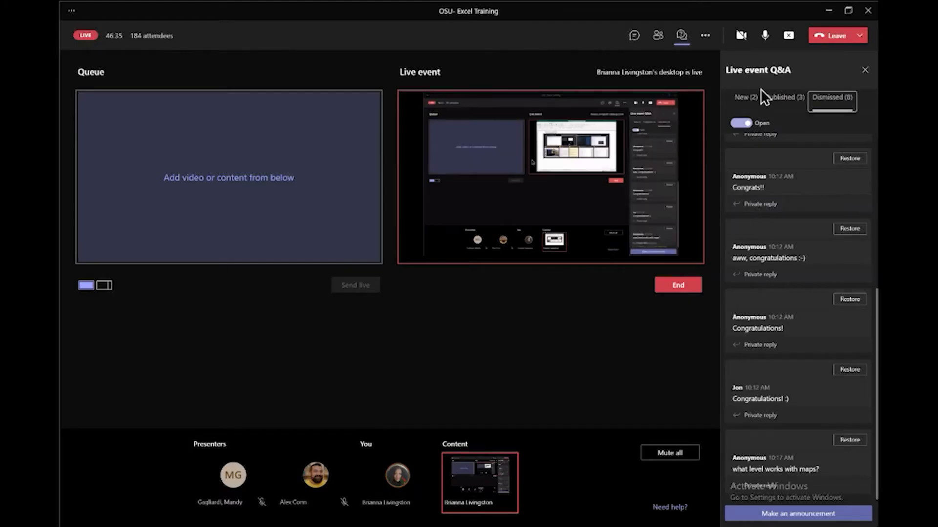
pyautogui.click(763, 107)
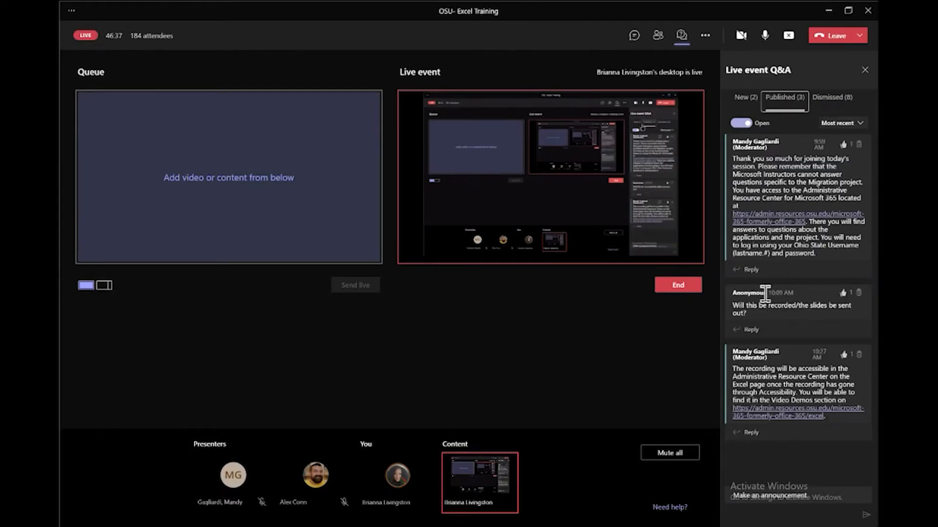
pyautogui.click(745, 100)
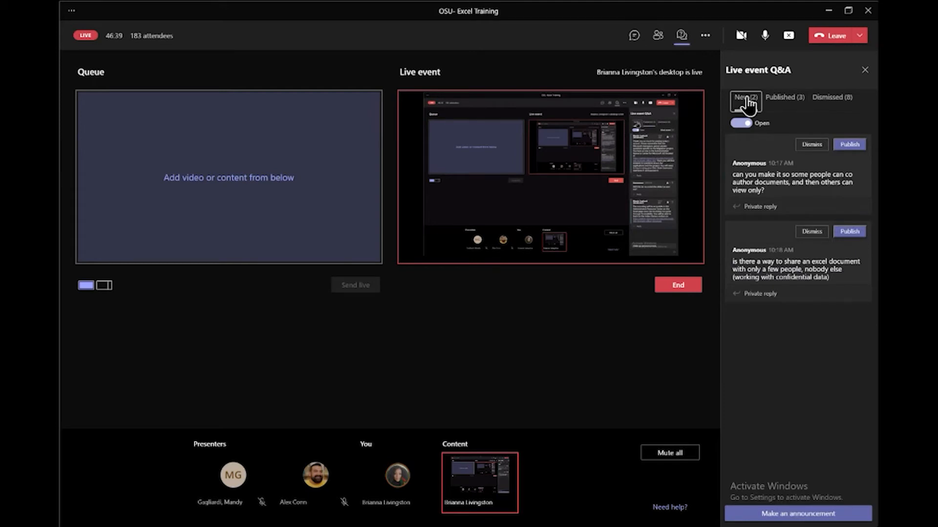
pyautogui.click(811, 233)
pyautogui.click(815, 146)
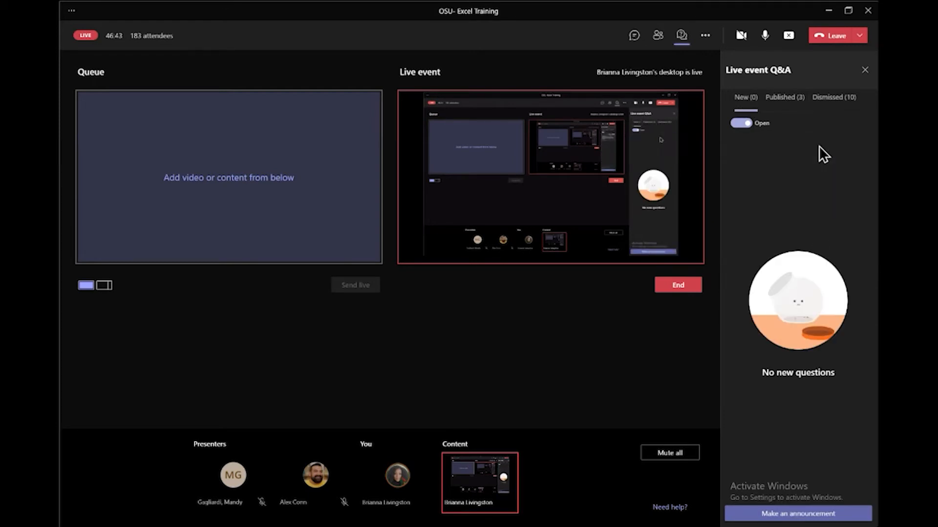
# - Switch back to Excel and apply the 60% - Accent6 cell style to the 2017 Q1 score in C8
pyautogui.hotkey('alt', 'Tab')
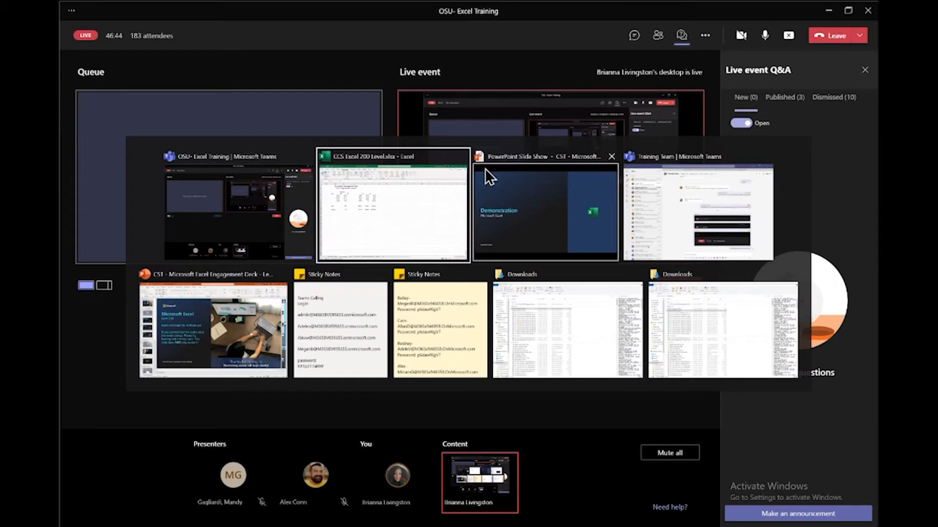
pyautogui.click(449, 230)
pyautogui.click(231, 218)
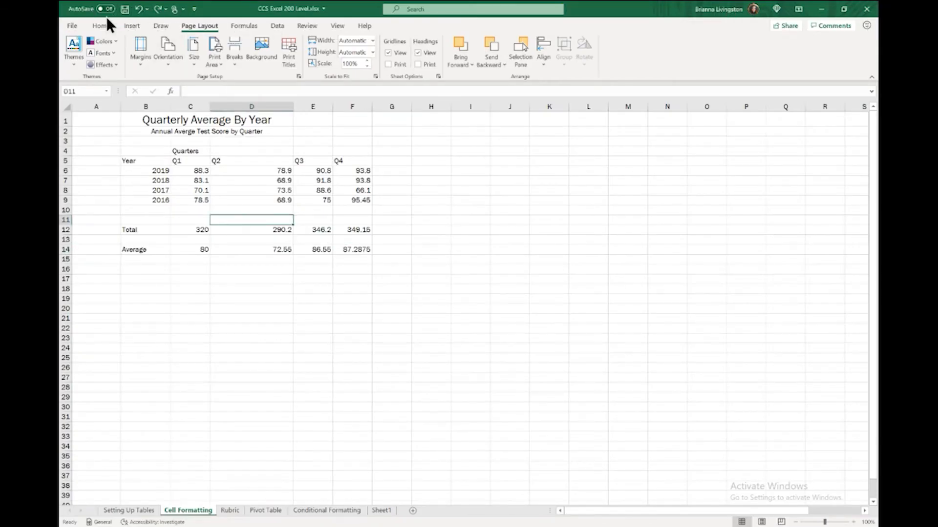
pyautogui.click(93, 28)
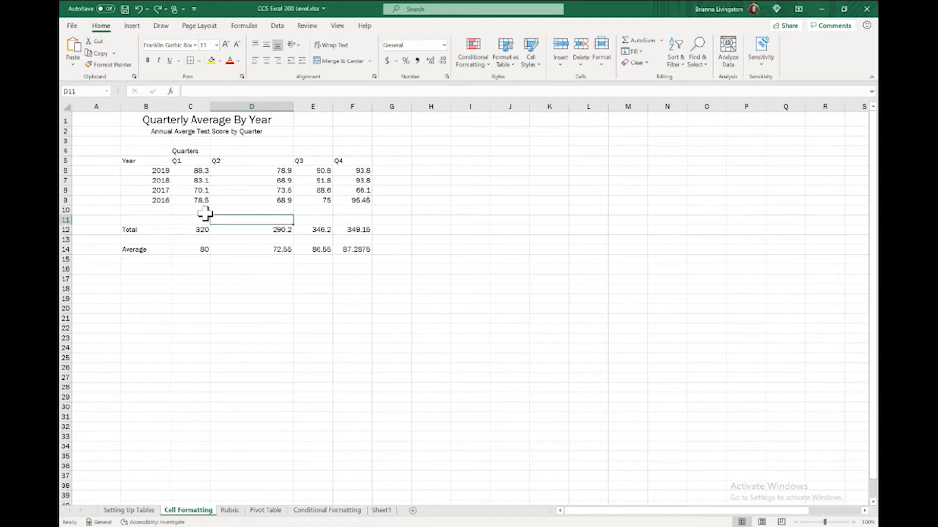
pyautogui.scroll(3, 205, 214)
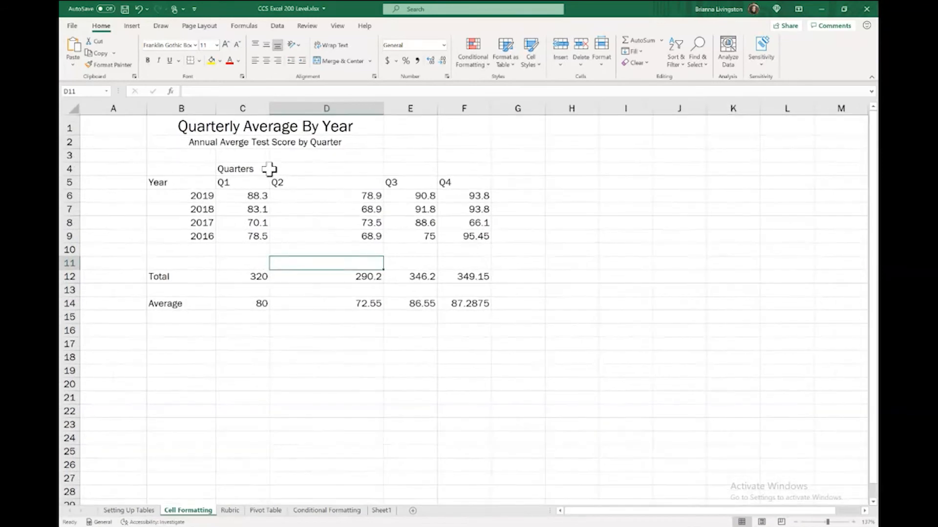
pyautogui.click(259, 223)
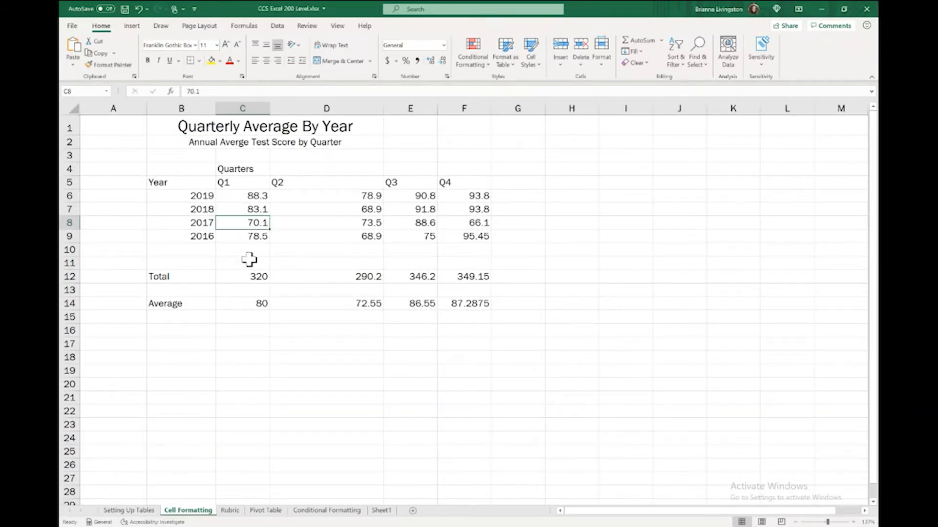
pyautogui.click(538, 60)
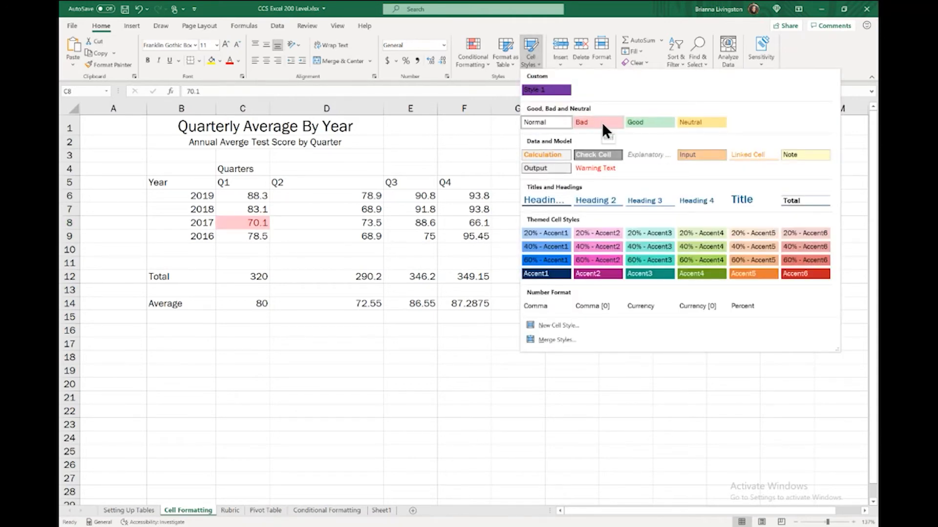
pyautogui.click(820, 258)
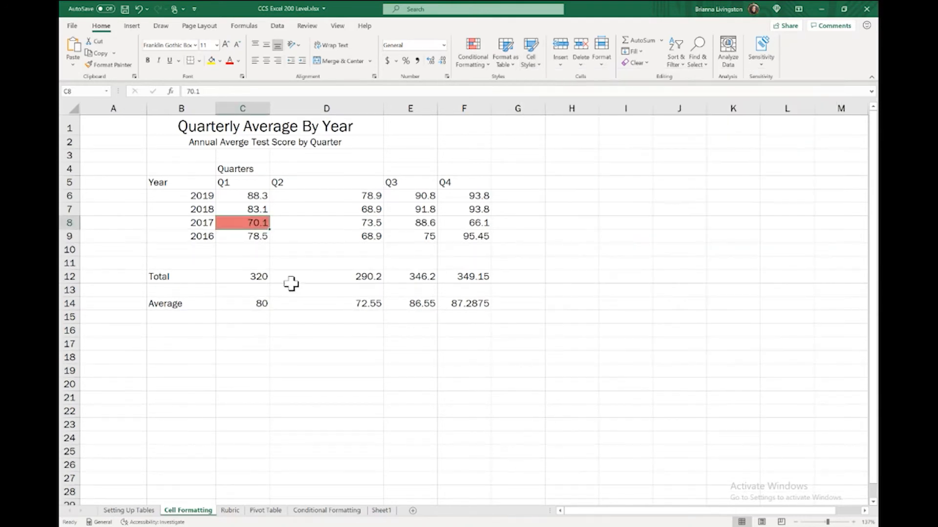
# - Create a new custom cell style with a dark red background fill, leaving the fill pattern unset
pyautogui.click(530, 60)
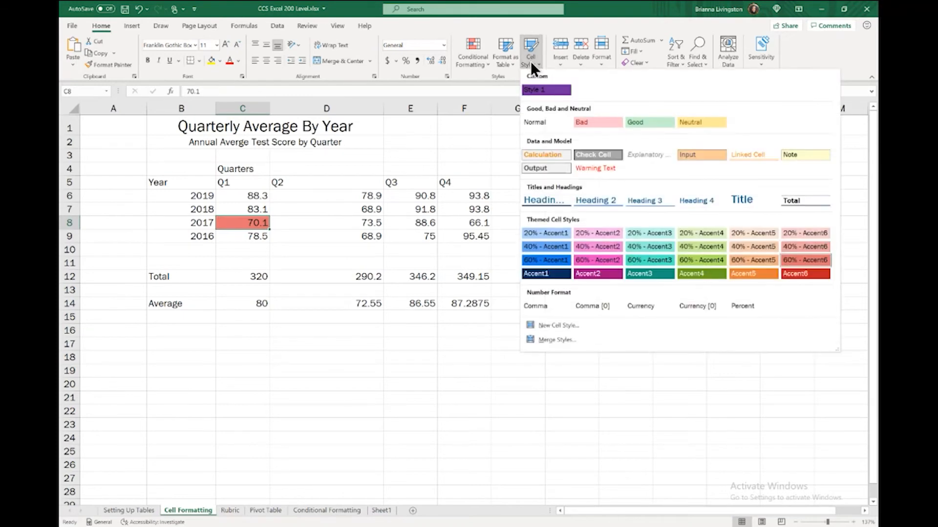
pyautogui.click(569, 327)
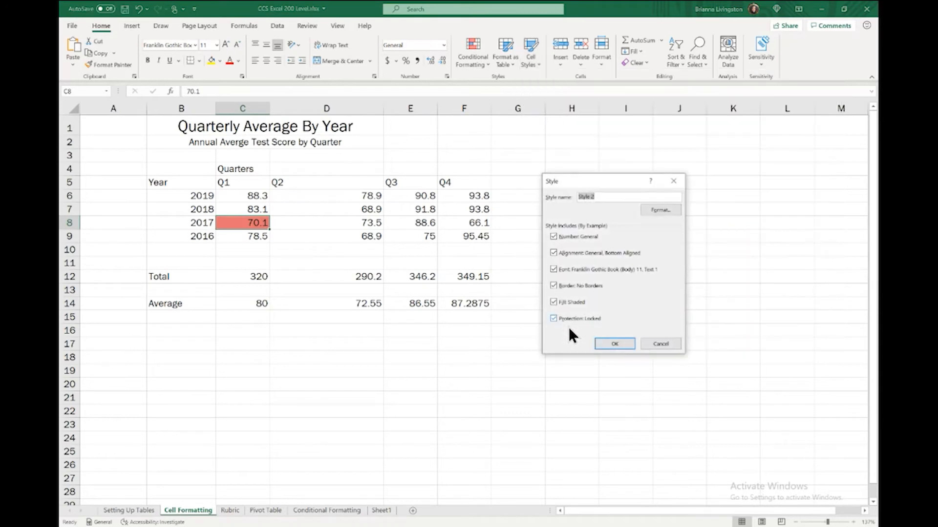
pyautogui.click(662, 211)
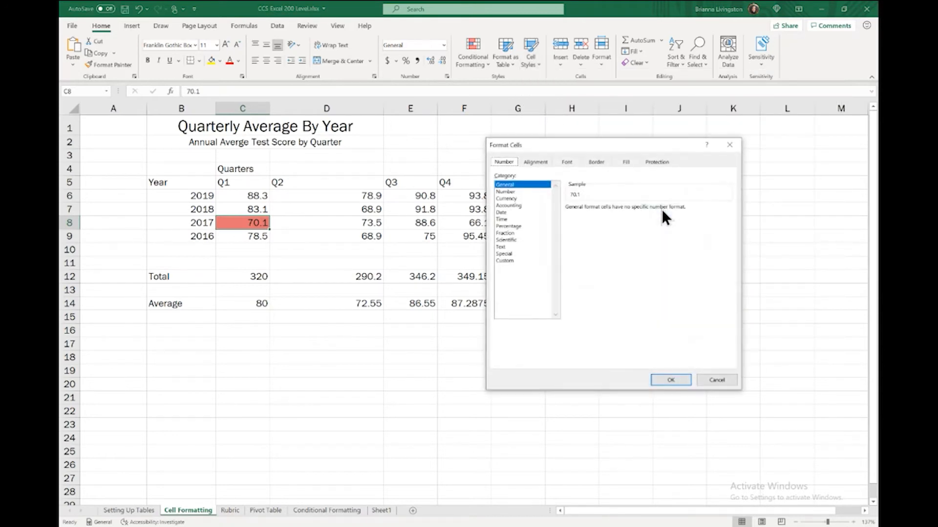
pyautogui.click(627, 162)
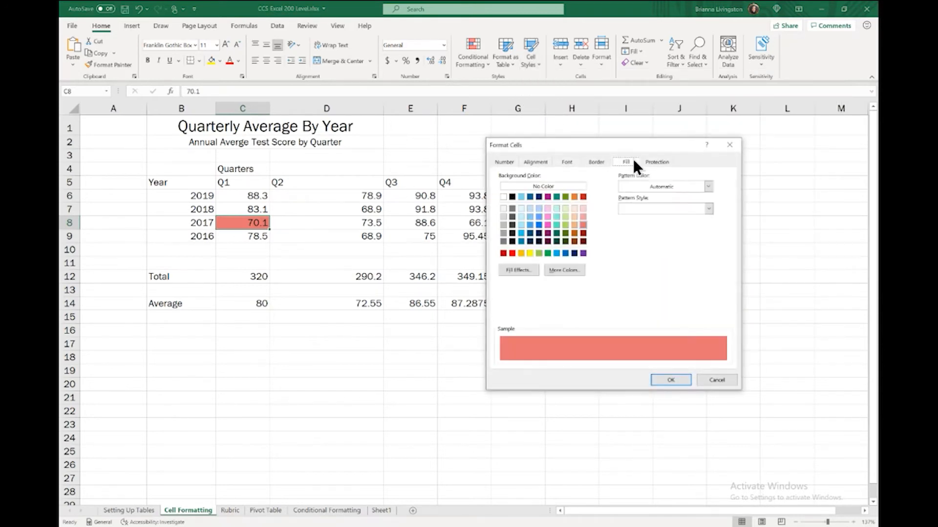
pyautogui.click(583, 233)
pyautogui.click(679, 208)
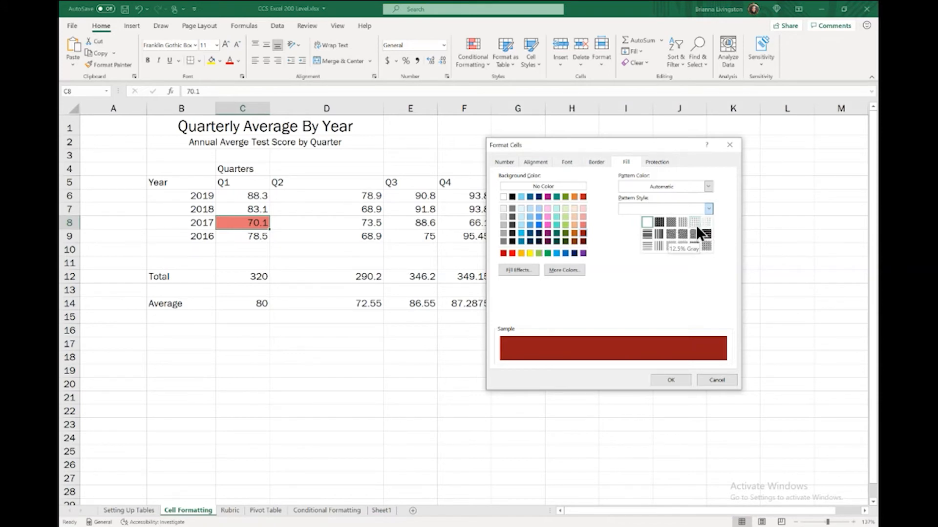
pyautogui.click(618, 258)
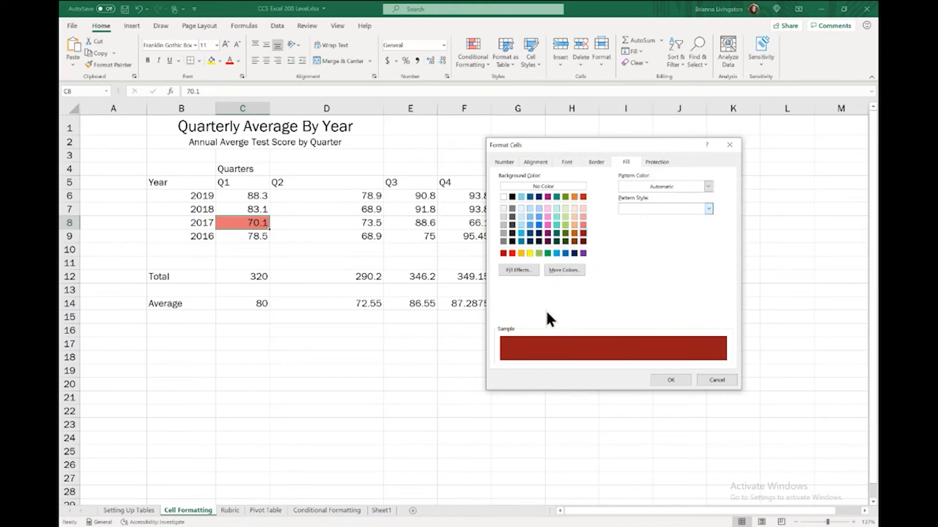
pyautogui.click(569, 267)
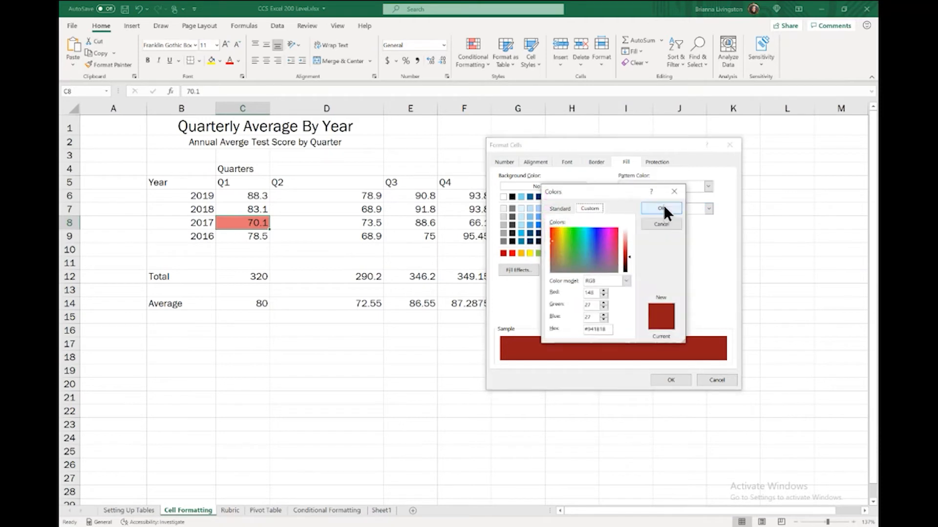
pyautogui.click(671, 189)
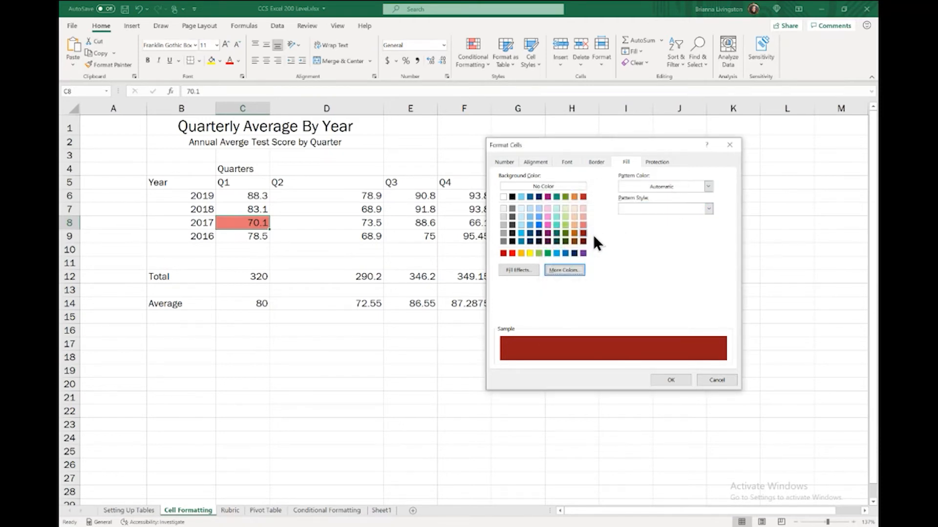
pyautogui.click(681, 383)
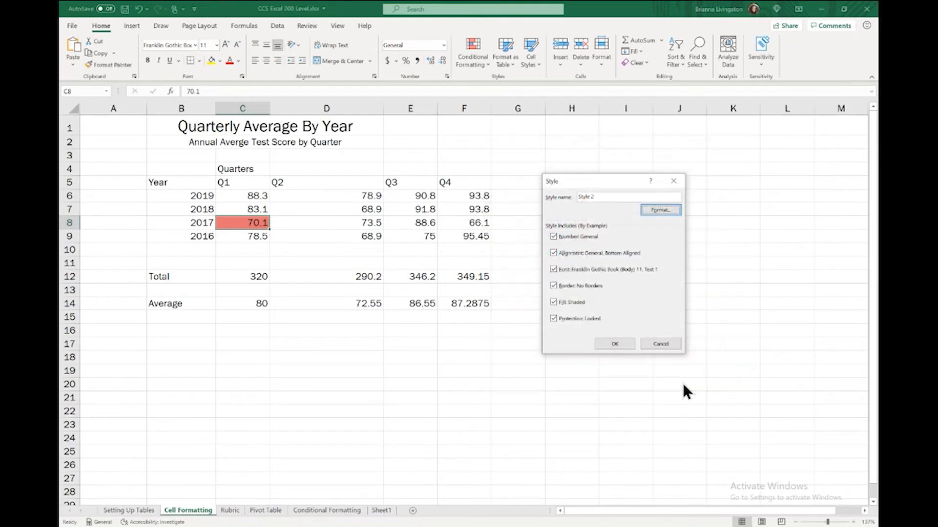
pyautogui.click(628, 343)
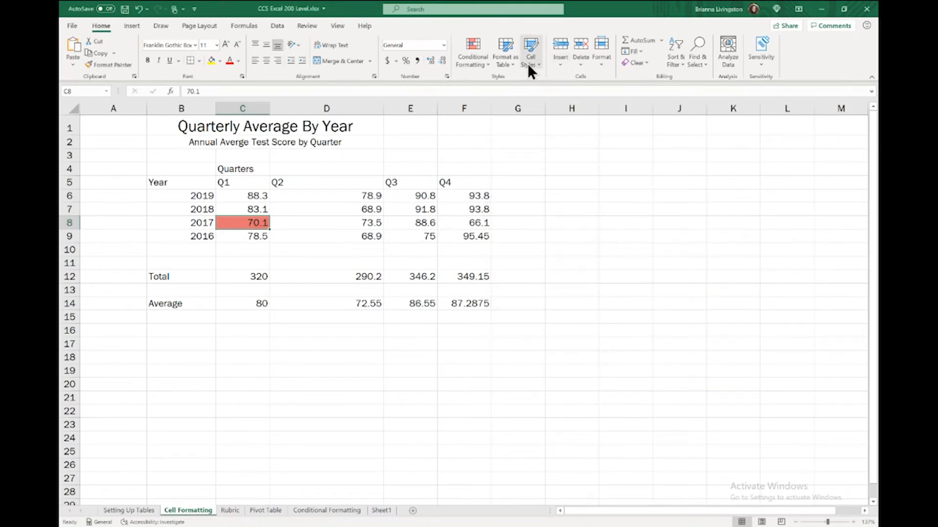
# - Apply the Accent6 cell style to the 2017 Q1 score in C8 and the 2018 and 2016 Q2 scores in D7 and D9
pyautogui.click(528, 63)
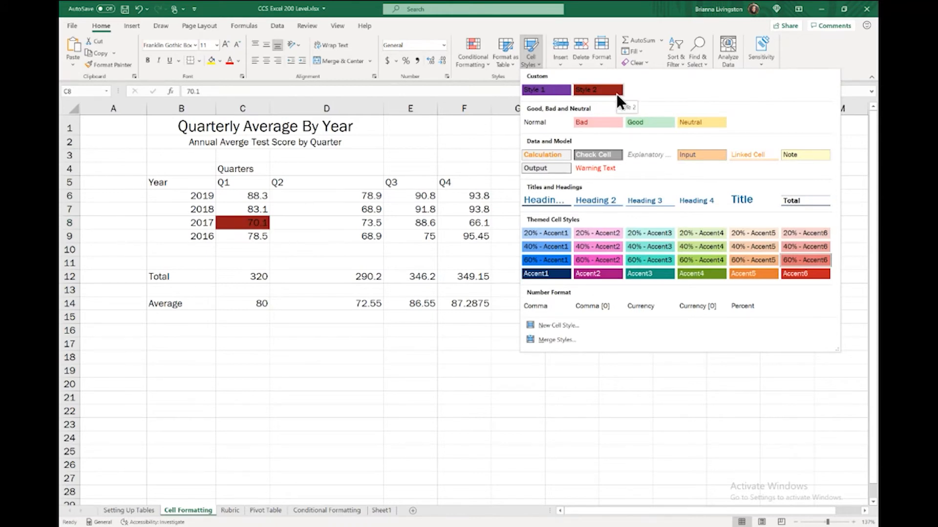
pyautogui.click(804, 275)
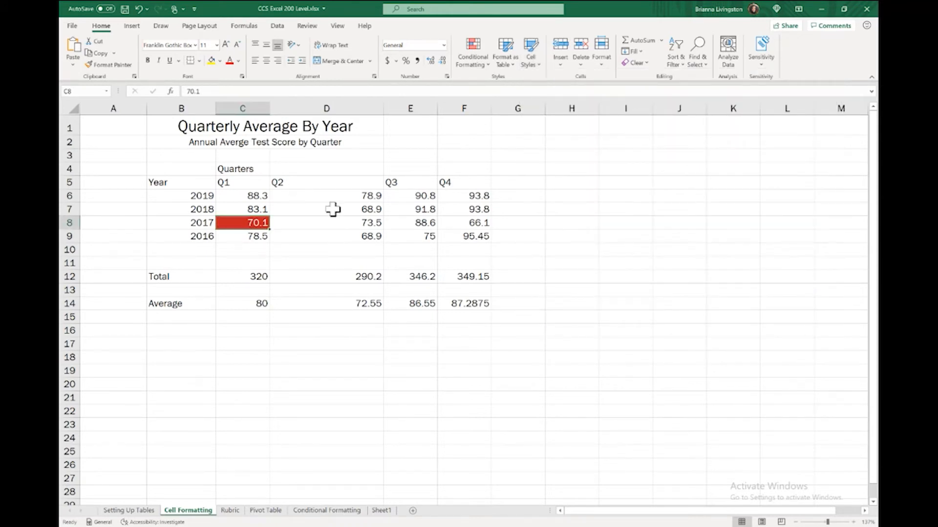
pyautogui.click(369, 211)
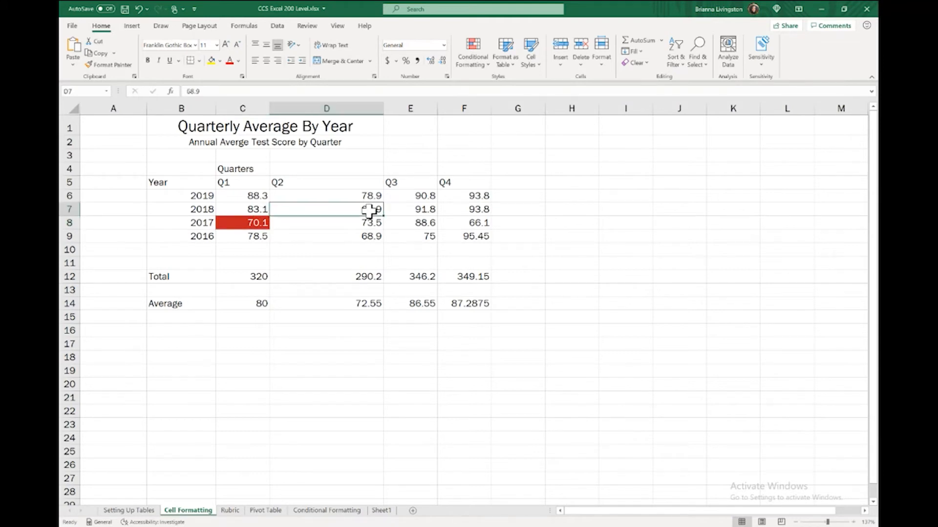
pyautogui.click(529, 63)
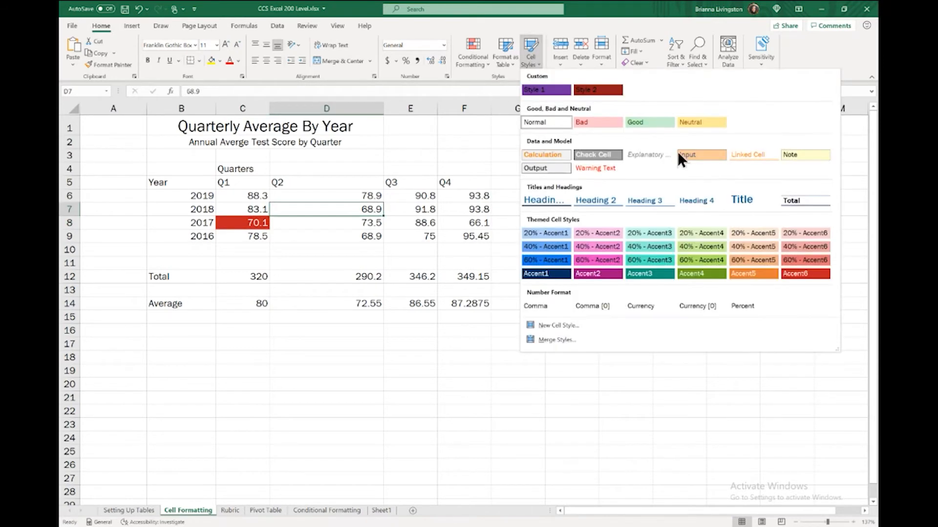
pyautogui.click(814, 272)
pyautogui.click(375, 237)
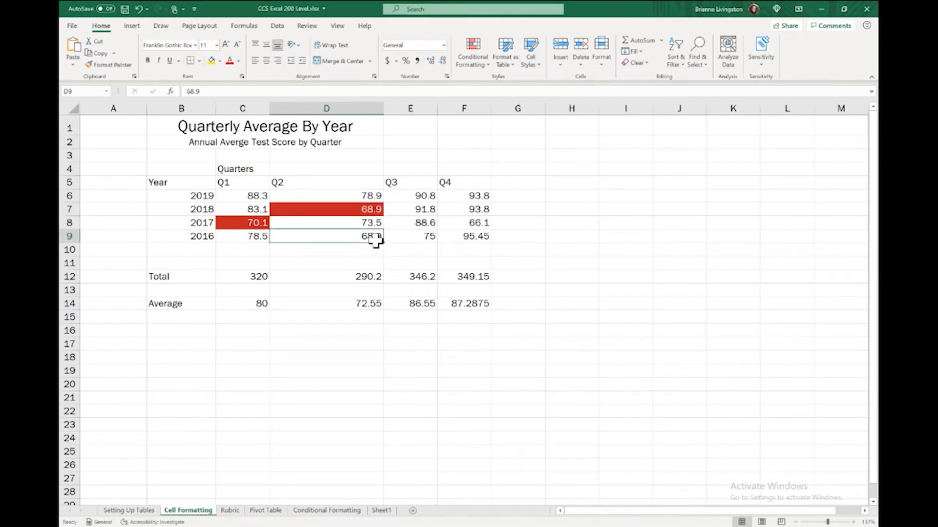
pyautogui.click(534, 66)
pyautogui.click(807, 273)
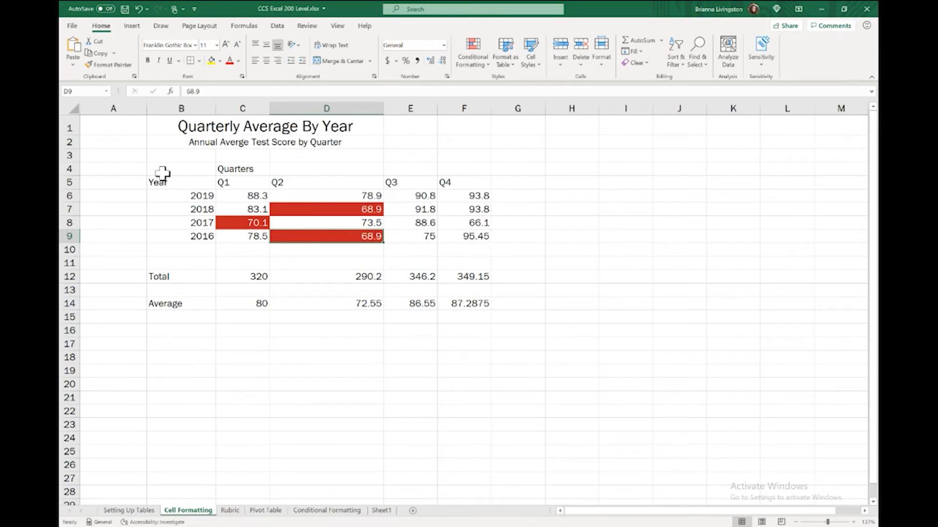
# - Select the score range B4:F14, examine the permissions offered for protecting the sheet, and close them without applying protection
pyautogui.moveTo(156, 171); pyautogui.dragTo(487, 299)
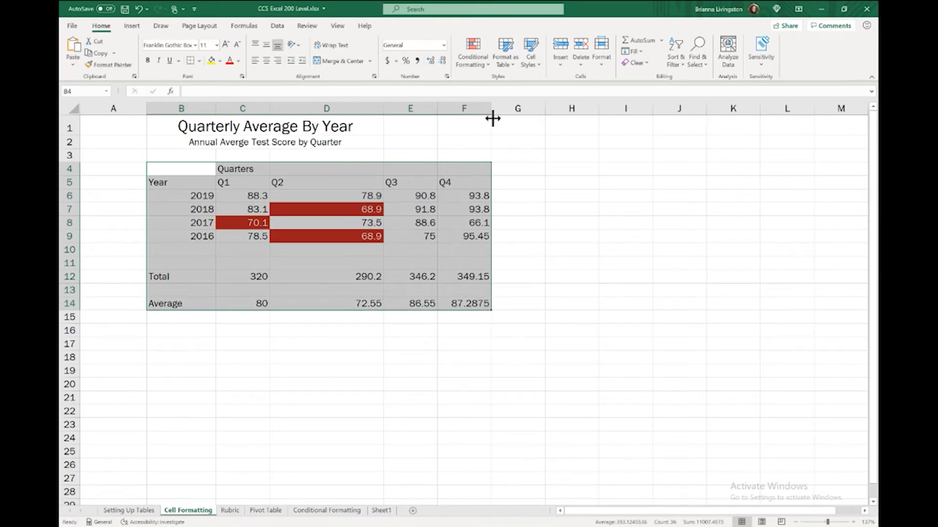
pyautogui.click(272, 27)
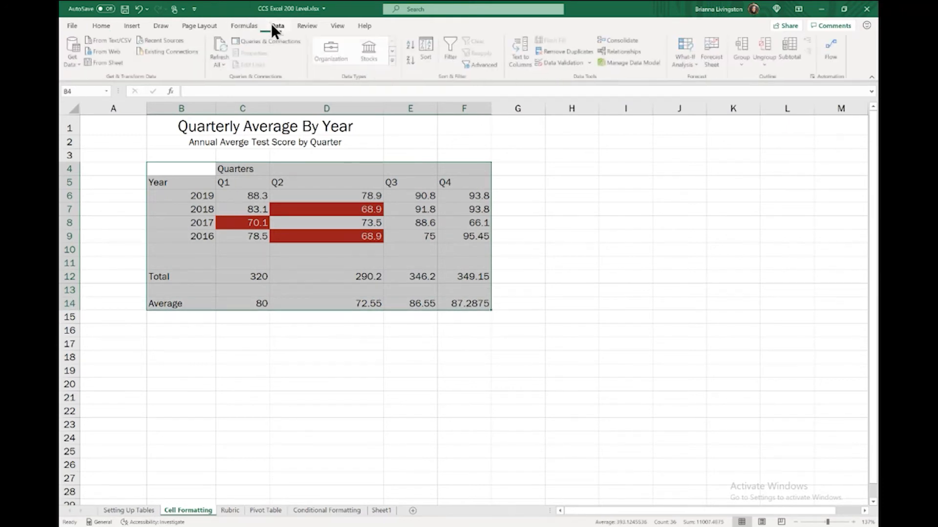
pyautogui.click(308, 24)
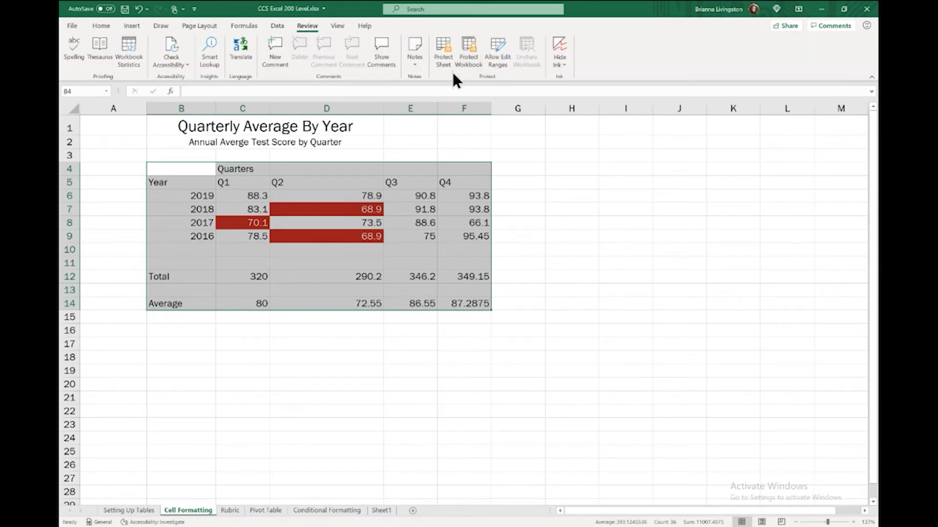
pyautogui.click(445, 66)
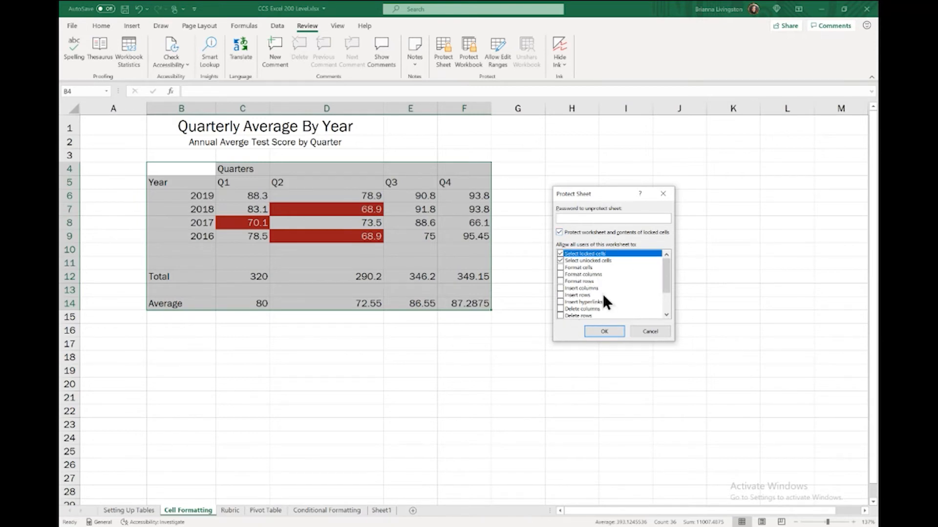
pyautogui.click(587, 268)
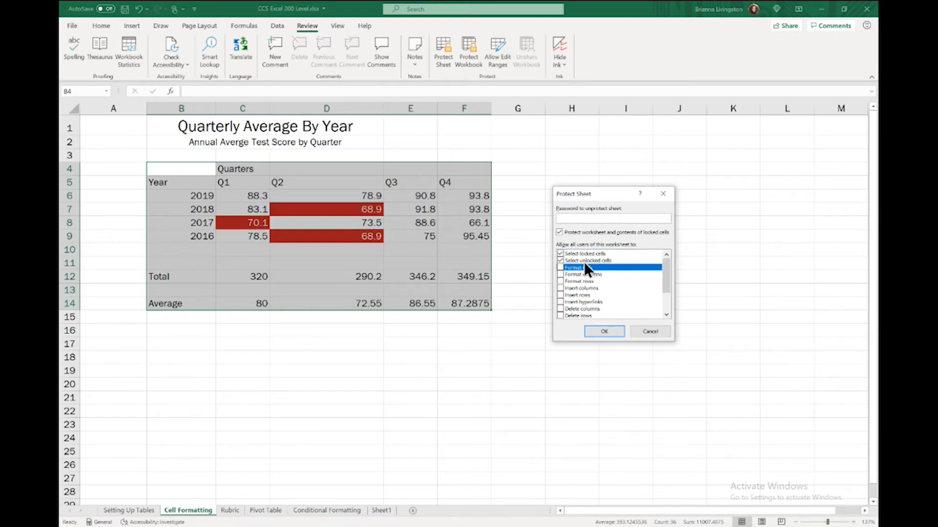
pyautogui.click(583, 261)
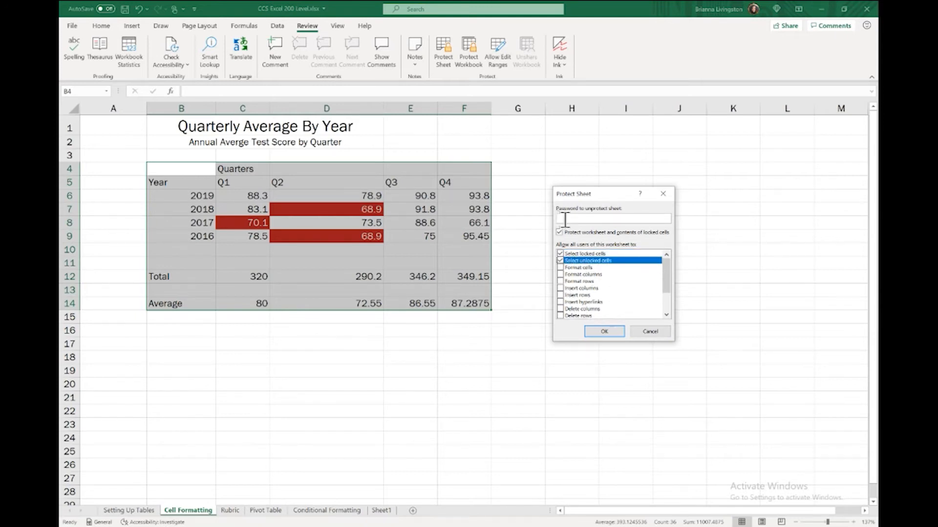
pyautogui.click(663, 193)
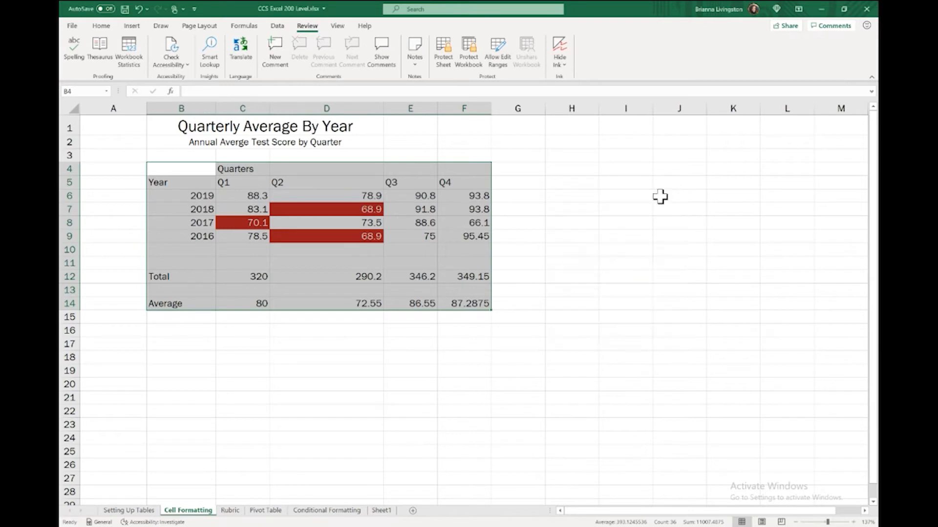
pyautogui.click(536, 248)
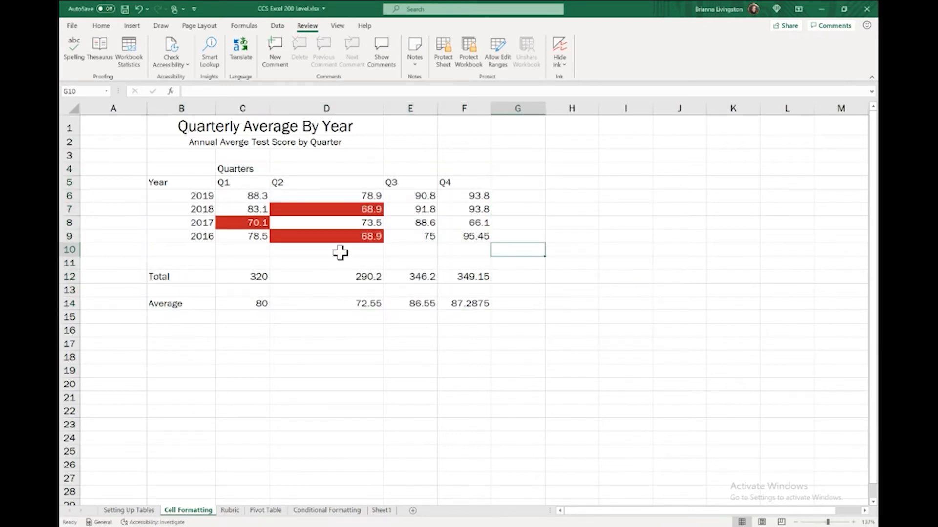
# - Examine the Rubric sheet's score table, grade scale and sample formulas, revisit the Cell Formatting sheet, and return to Rubric
pyautogui.click(230, 511)
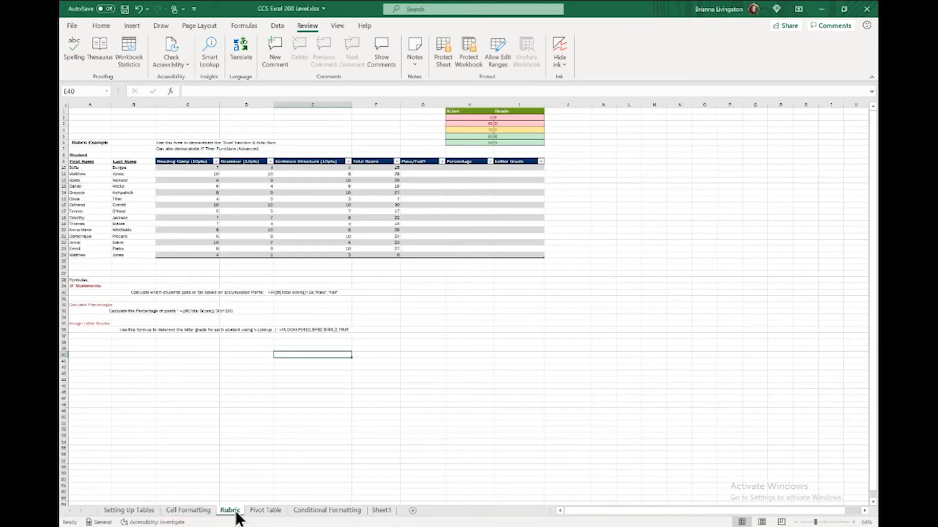
pyautogui.scroll(3, 337, 250)
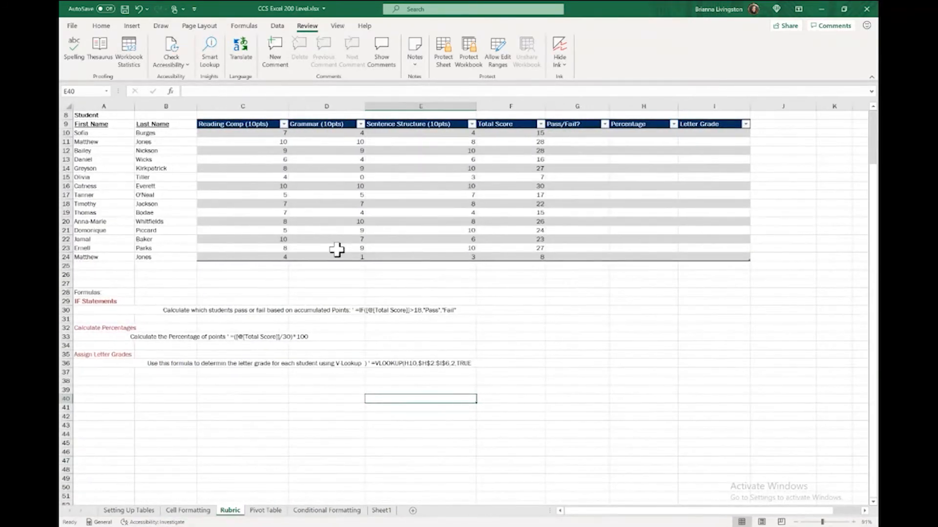
pyautogui.scroll(3, 337, 249)
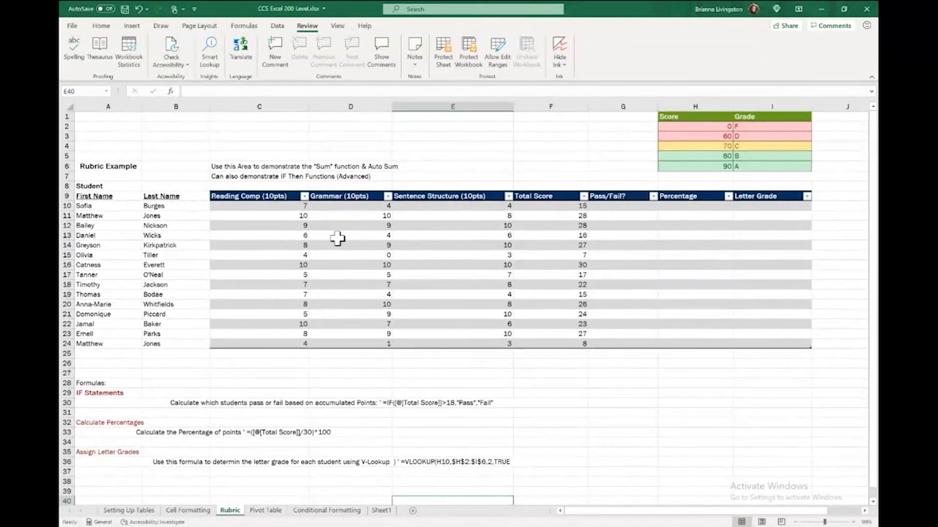
pyautogui.click(246, 206)
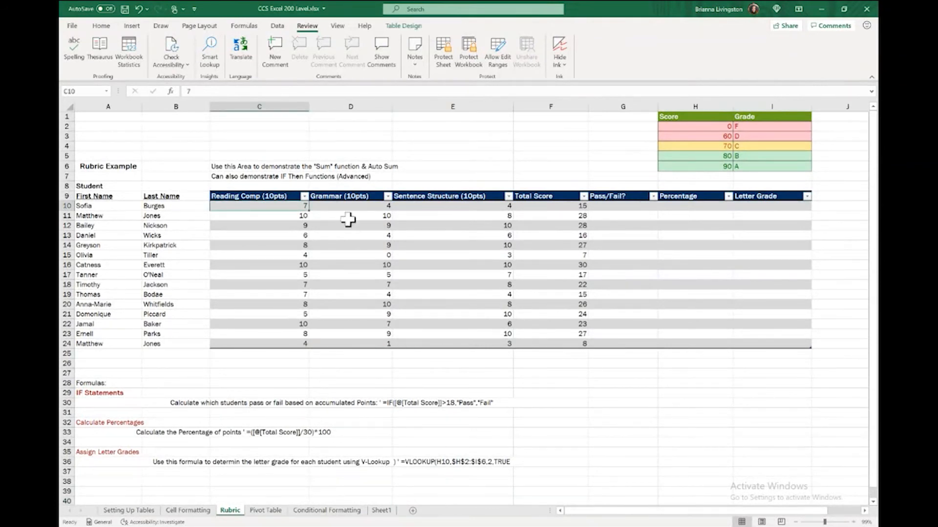
pyautogui.click(569, 364)
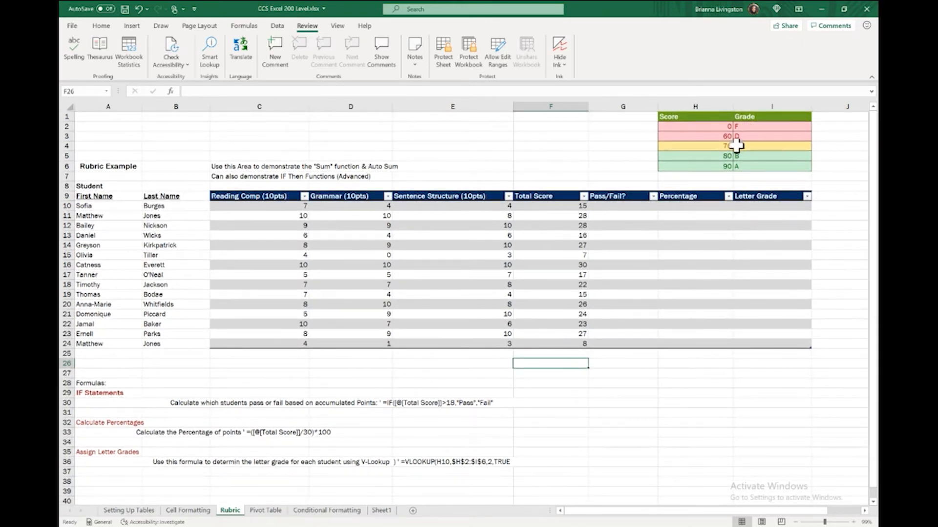
pyautogui.click(211, 511)
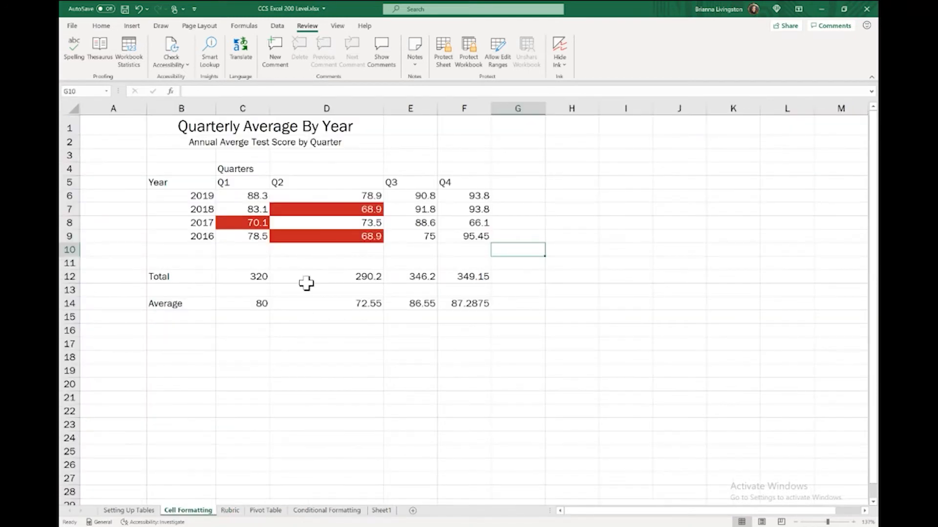
pyautogui.click(229, 512)
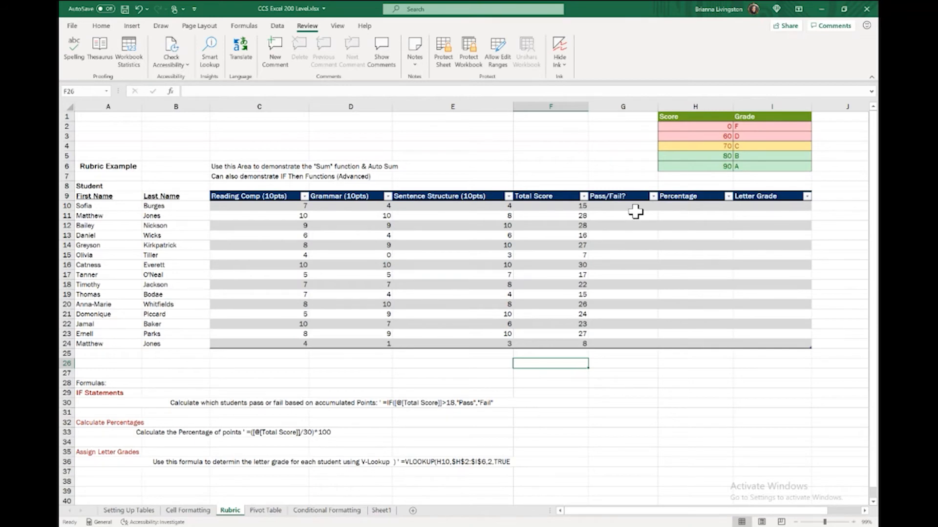
pyautogui.keyDown('ctrl'); pyautogui.scroll(3, 636, 211); pyautogui.keyUp('ctrl')
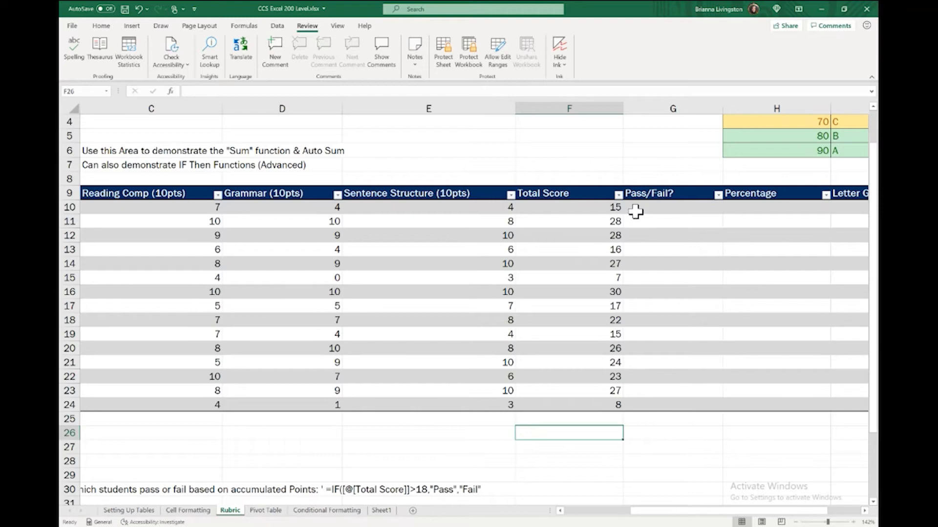
pyautogui.scroll(-1, 635, 211)
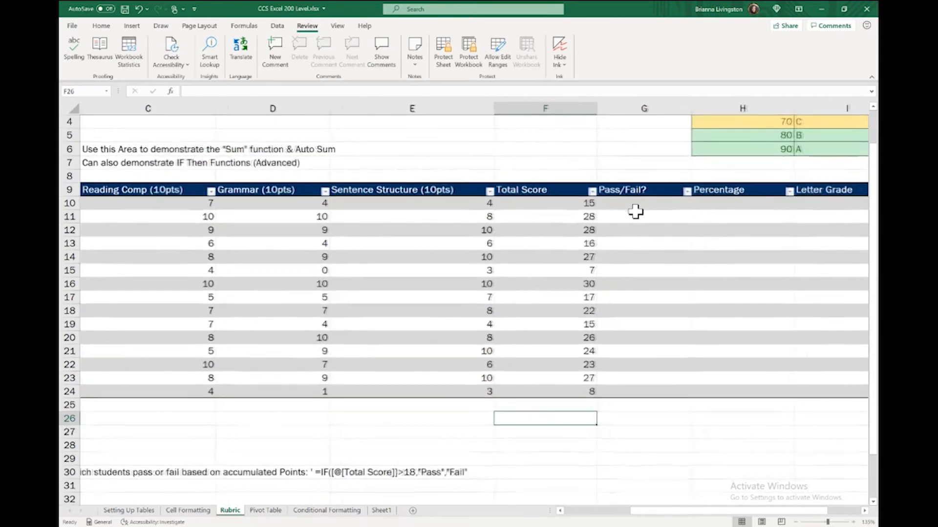
pyautogui.scroll(-1, 635, 211)
pyautogui.click(635, 199)
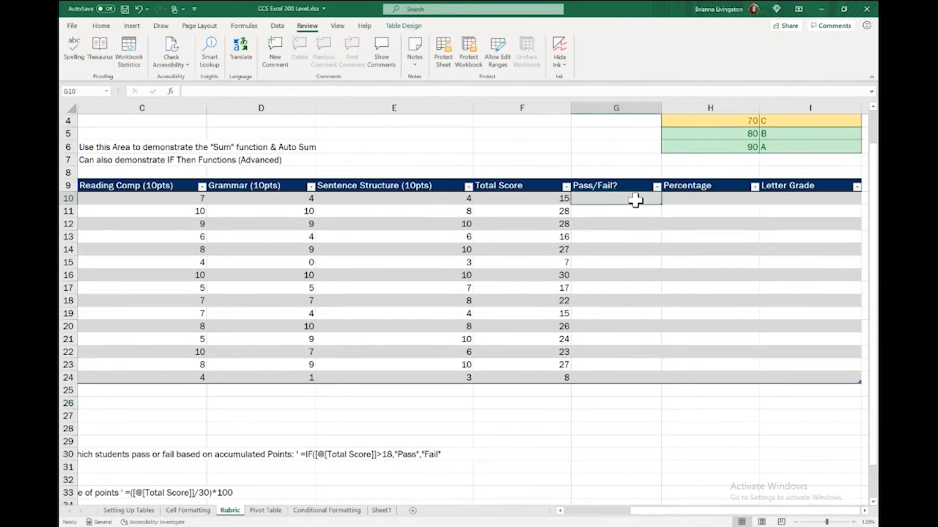
pyautogui.write('=')
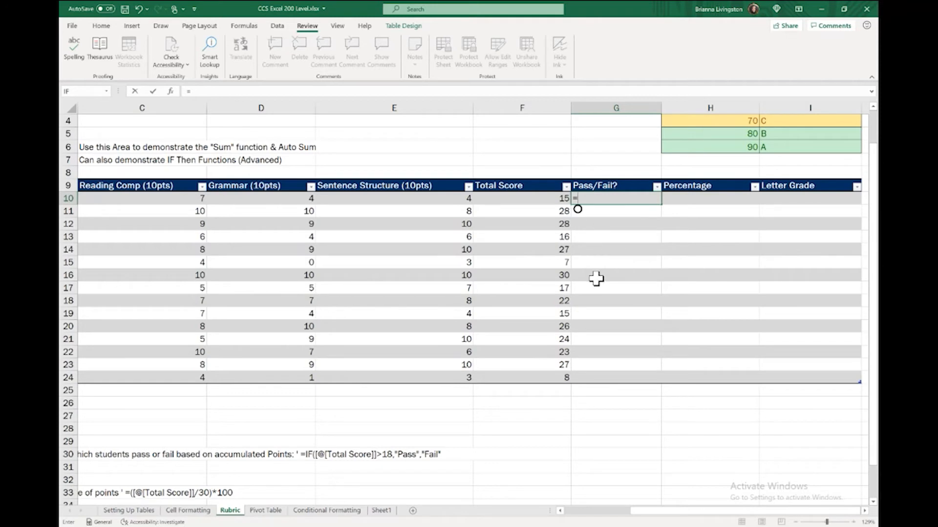
pyautogui.click(629, 442)
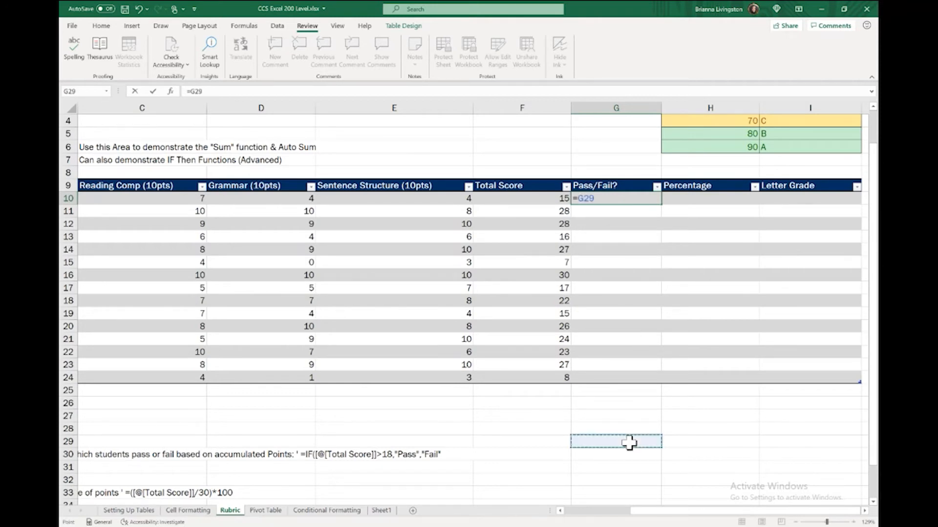
pyautogui.click(607, 201)
pyautogui.press('BackSpace')
pyautogui.press('BackSpace')
pyautogui.press('BackSpace')
pyautogui.press('BackSpace')
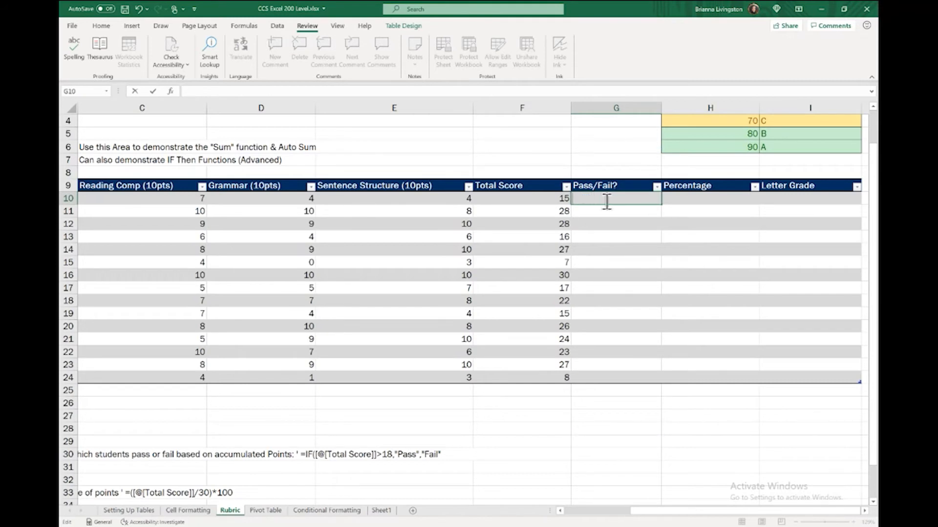
pyautogui.click(626, 441)
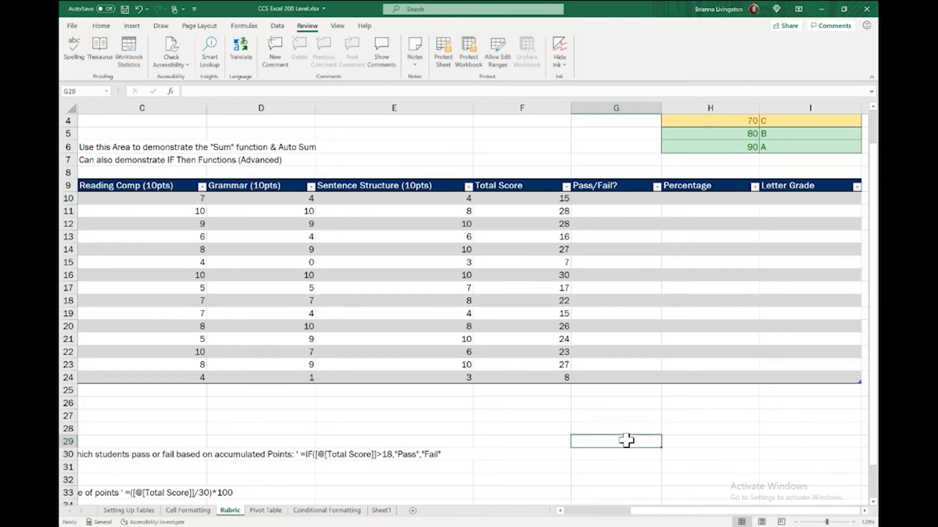
# - Start an IF formula in cell G10, the first student's Pass/Fail? cell in the rubric table
pyautogui.keyDown('ctrl'); pyautogui.scroll(-4, 606, 427); pyautogui.keyUp('ctrl')
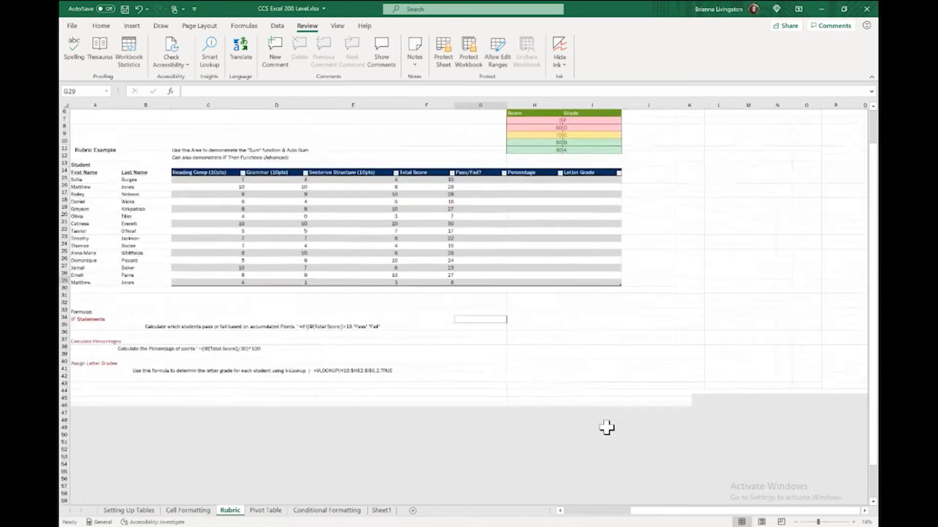
pyautogui.keyDown('ctrl'); pyautogui.scroll(3, 607, 428); pyautogui.keyUp('ctrl')
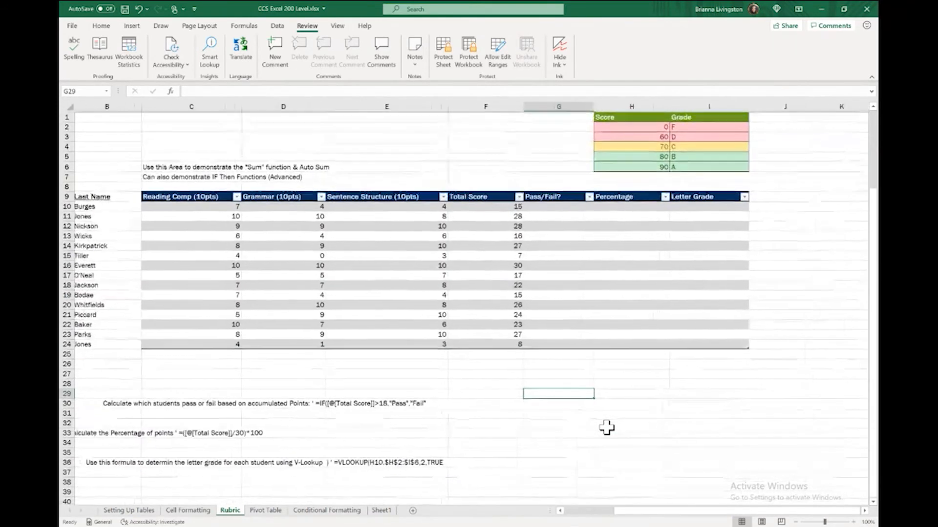
pyautogui.doubleClick(554, 206)
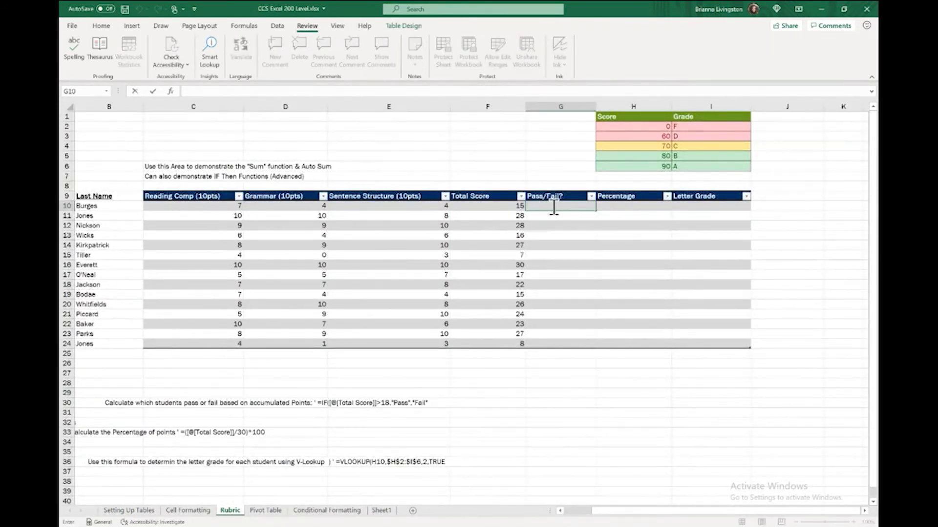
pyautogui.write('=')
pyautogui.write('IF')
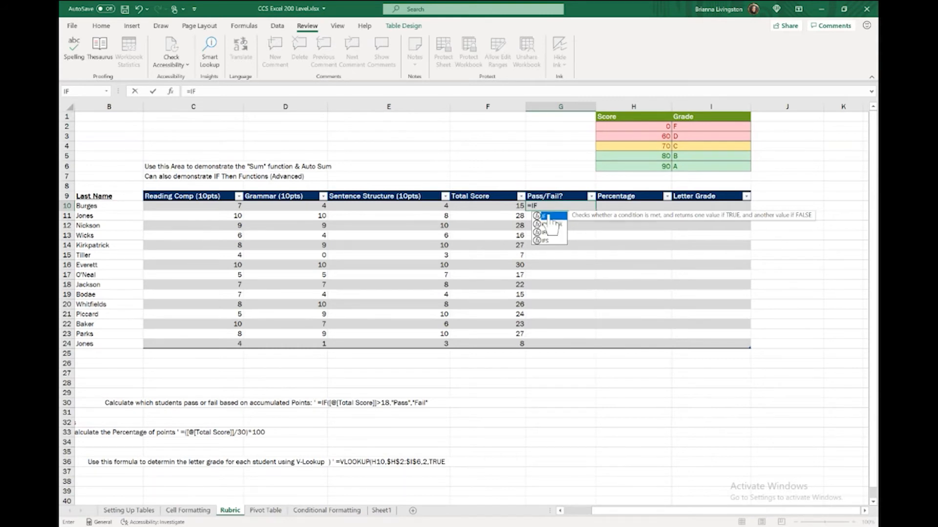
# - Complete the first Pass/Fail cell's formula as =IF([@[Total Score]]>18,"Pass","Fail")
pyautogui.doubleClick(548, 215)
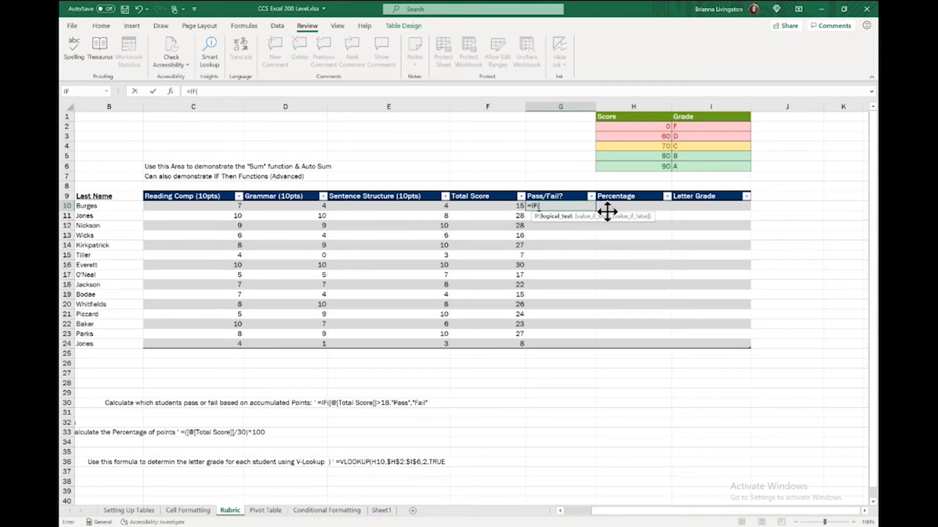
pyautogui.click(480, 203)
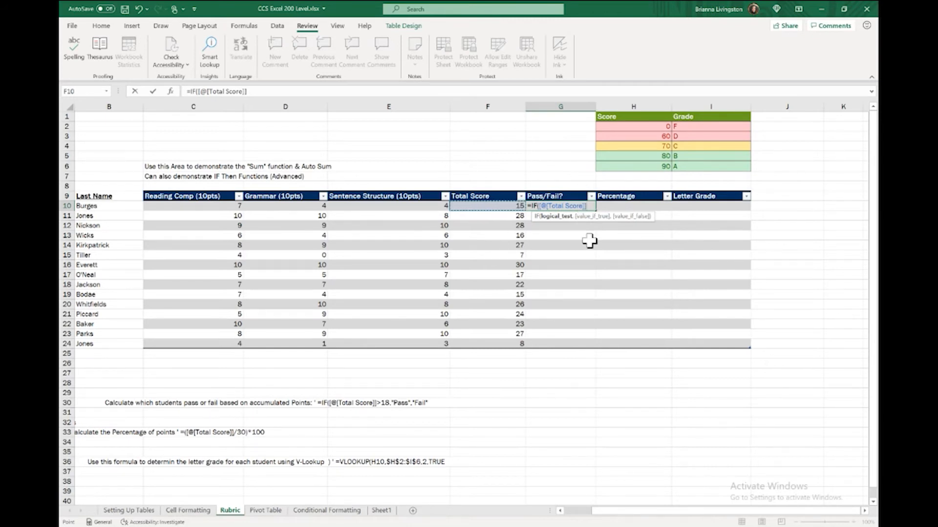
pyautogui.write('>18')
pyautogui.write(',')
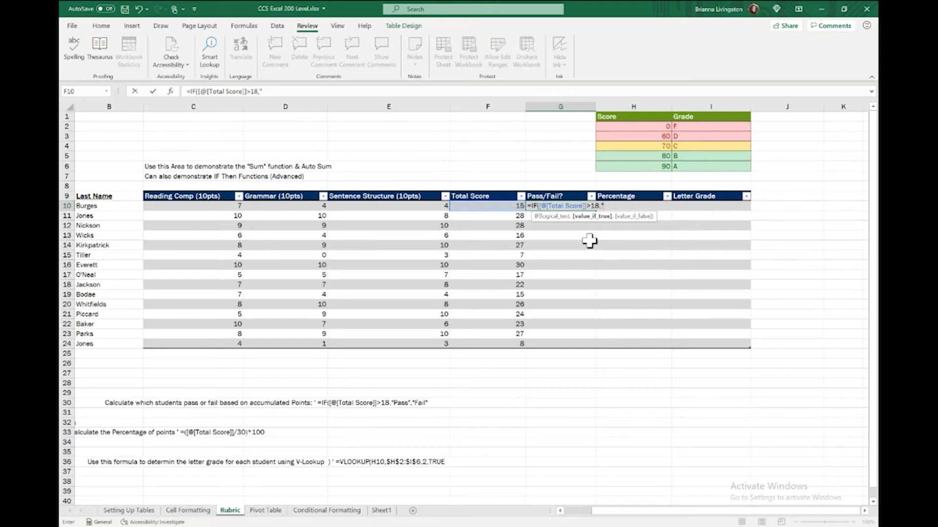
pyautogui.write('Pass')
pyautogui.write('",')
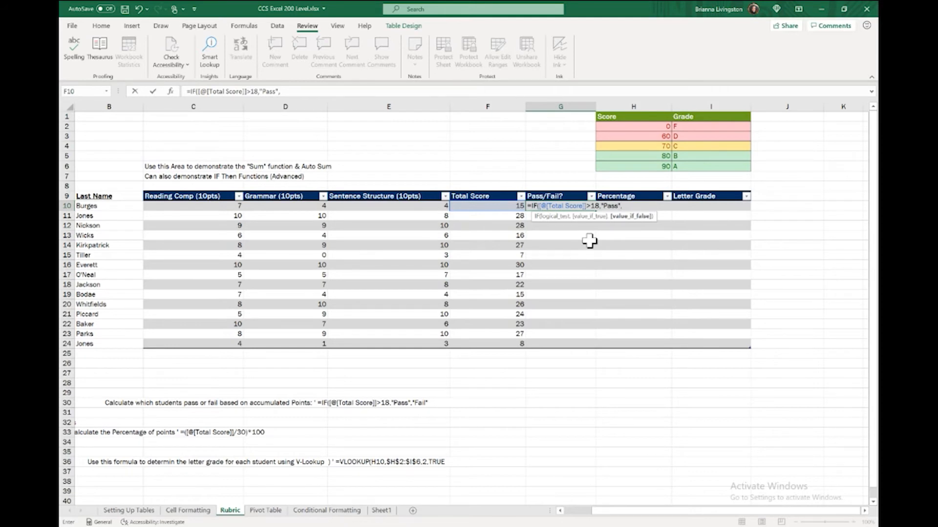
pyautogui.write('"Fail"')
pyautogui.press('Return')
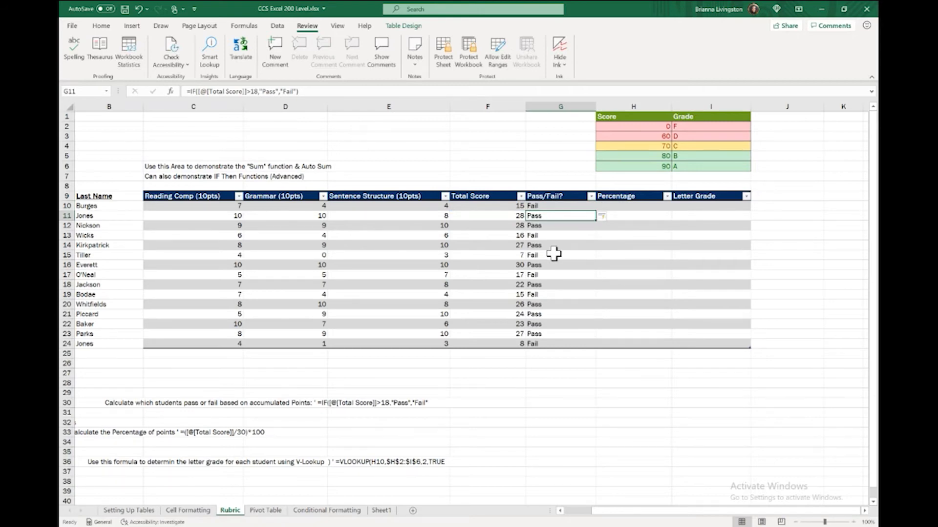
pyautogui.scroll(5, 555, 253)
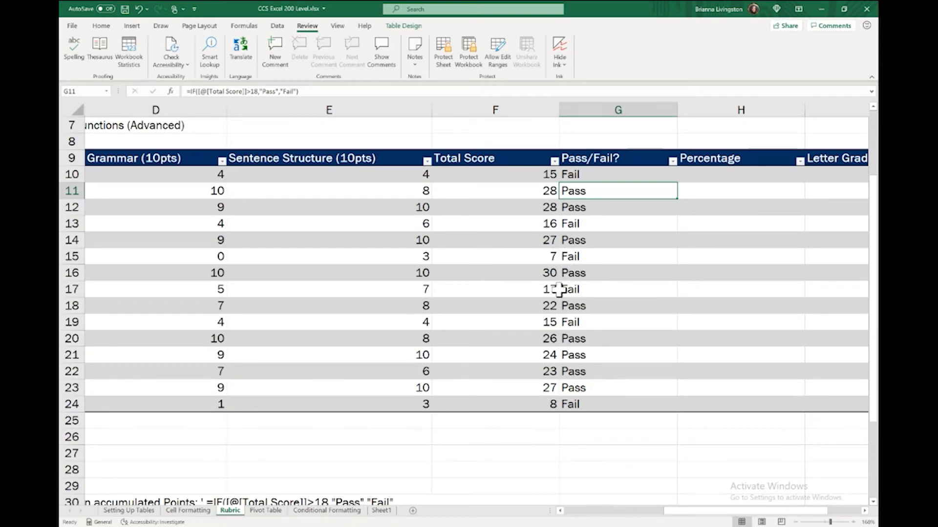
pyautogui.scroll(-6, 563, 239)
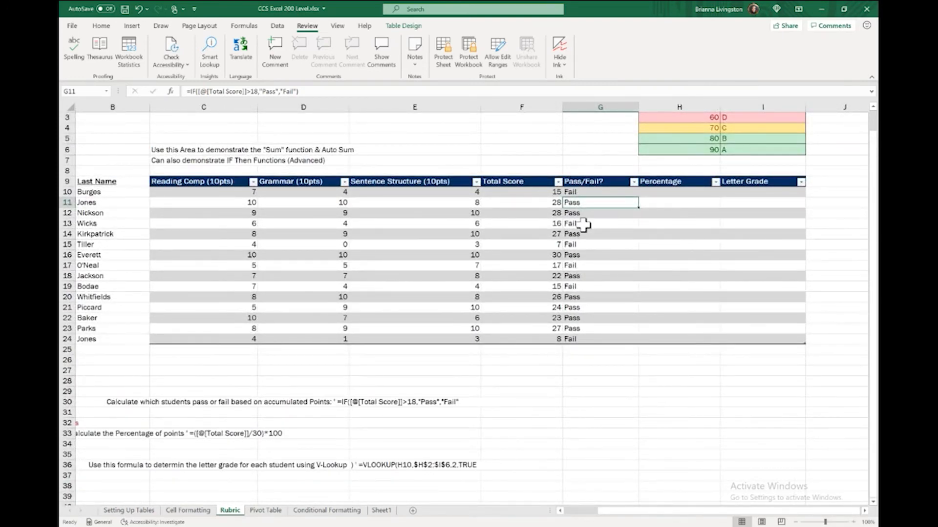
pyautogui.scroll(-1, 583, 225)
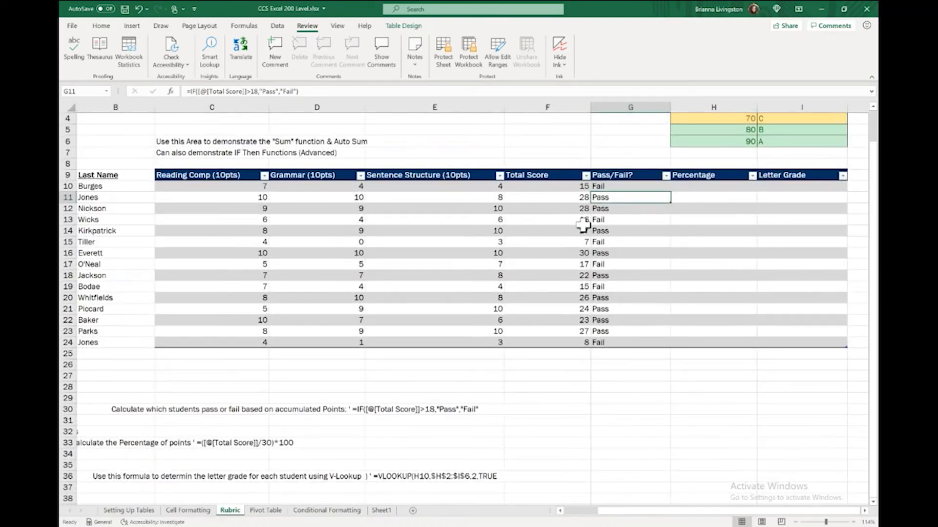
# - Enter the formula =([@[Total Score]]/30)*100 in the first Percentage cell, H10
pyautogui.click(701, 186)
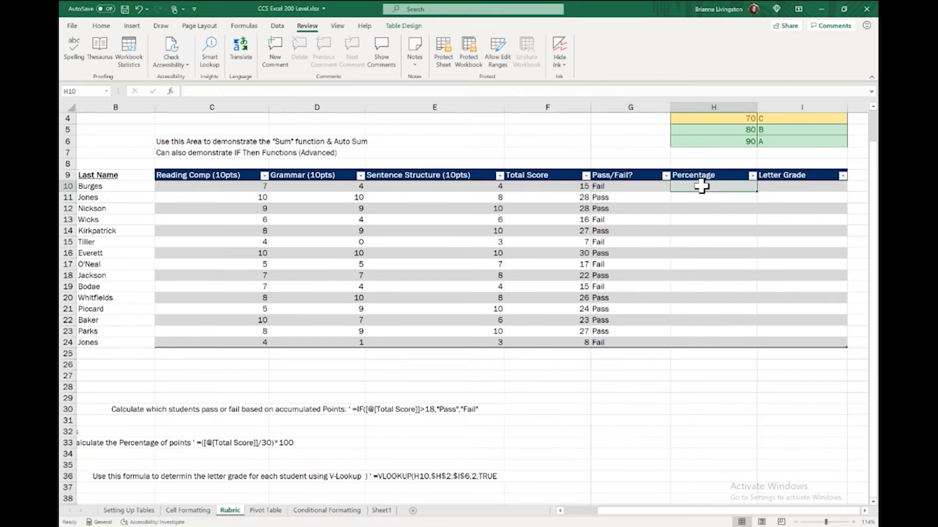
pyautogui.scroll(-2, 701, 186)
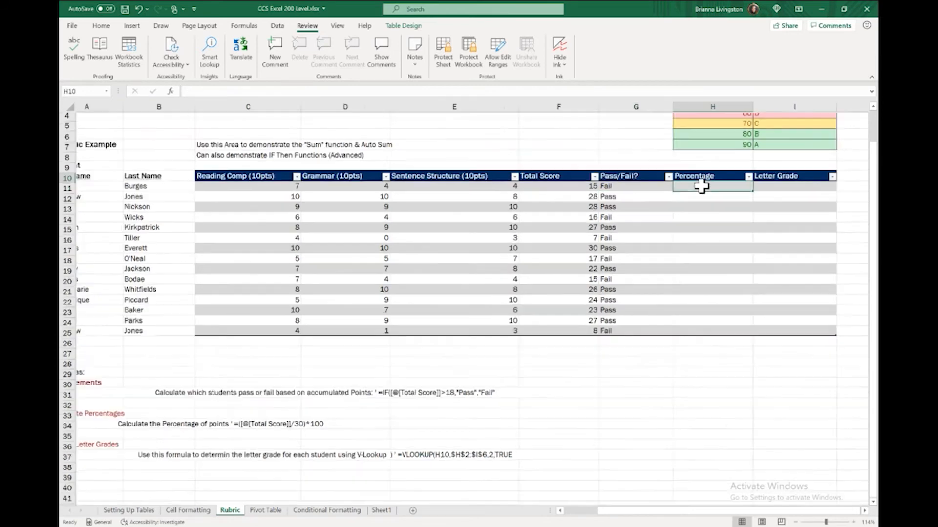
pyautogui.scroll(1, 702, 186)
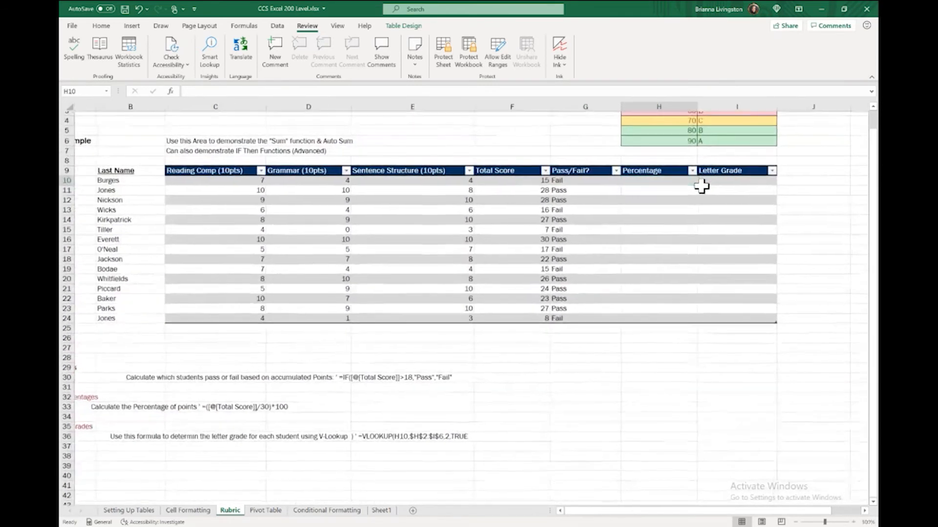
pyautogui.doubleClick(638, 178)
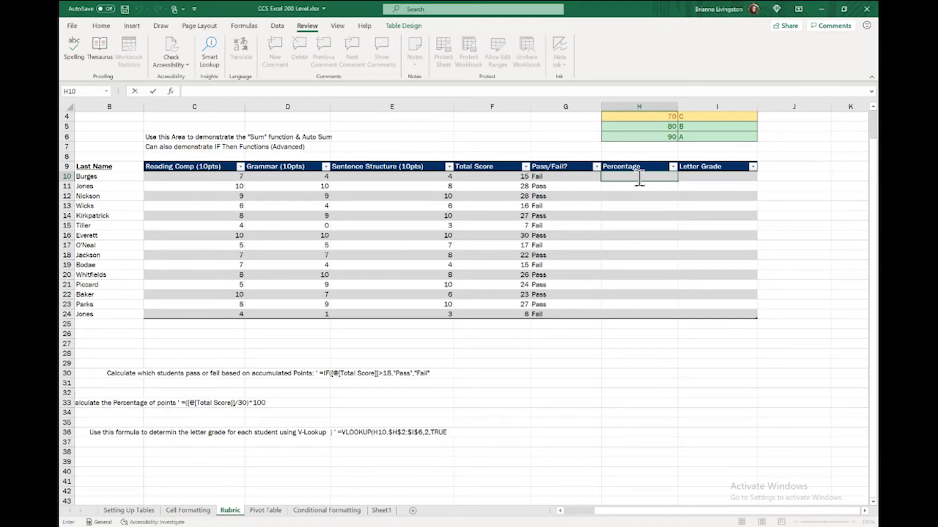
pyautogui.write('=')
pyautogui.click(496, 180)
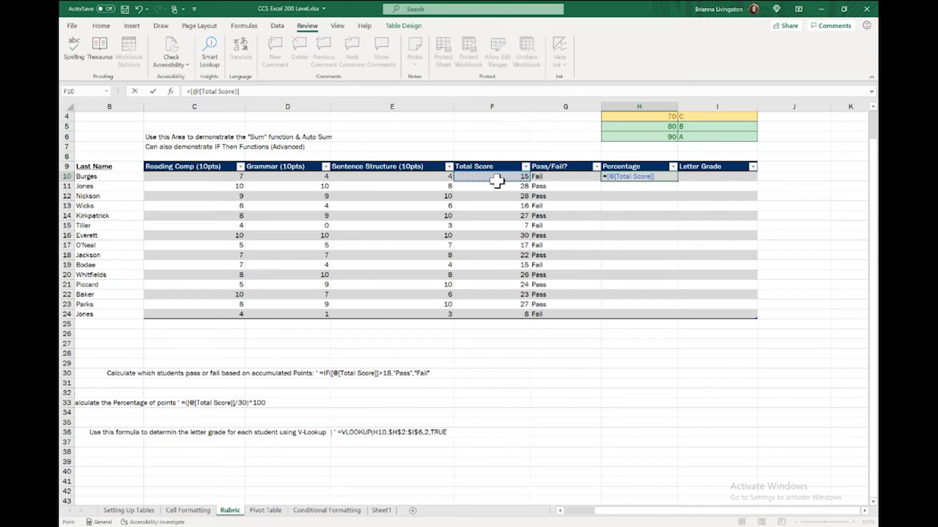
pyautogui.write('/30')
pyautogui.write(')')
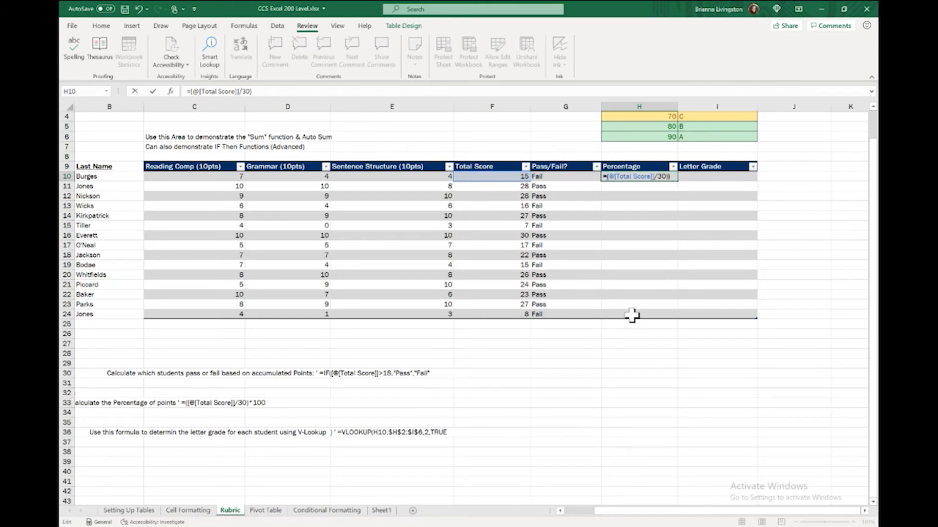
pyautogui.write('(')
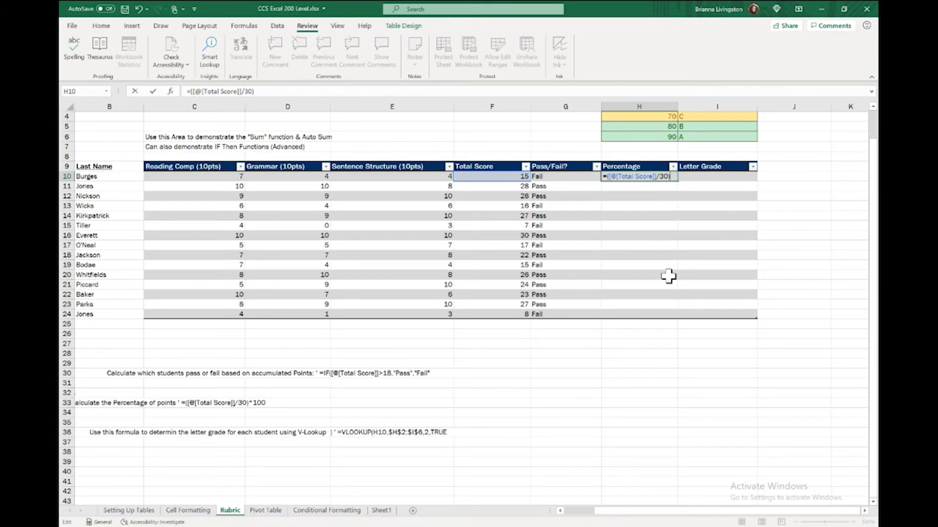
pyautogui.write('/')
pyautogui.press('BackSpace')
pyautogui.write('*100')
pyautogui.press('Return')
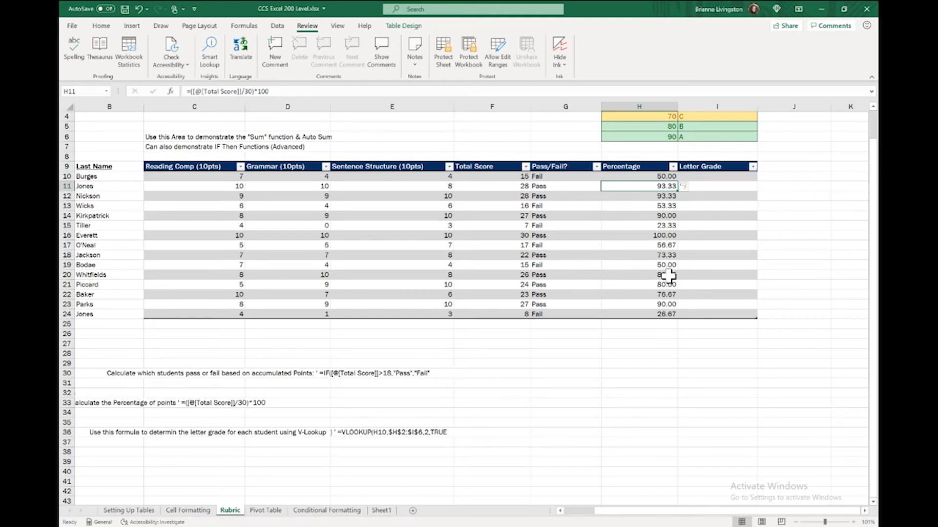
pyautogui.scroll(1, 703, 130)
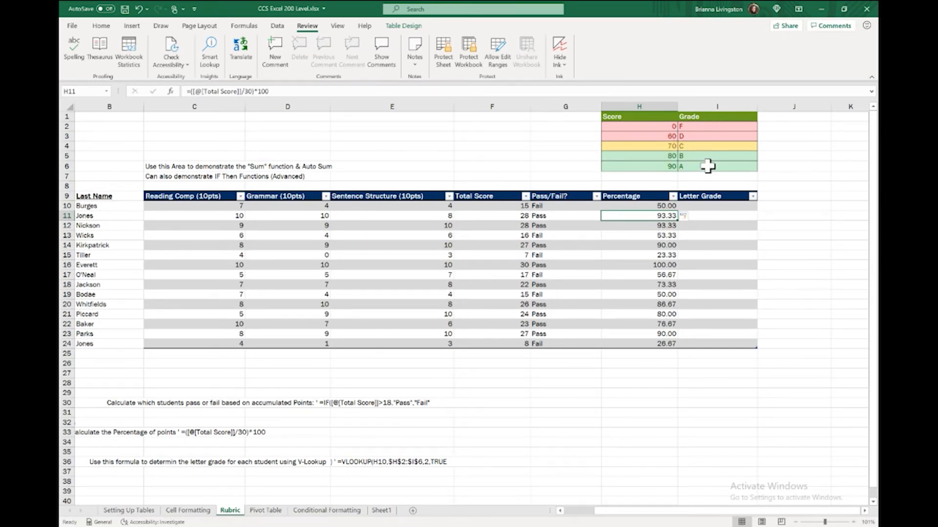
pyautogui.click(719, 205)
pyautogui.write('=')
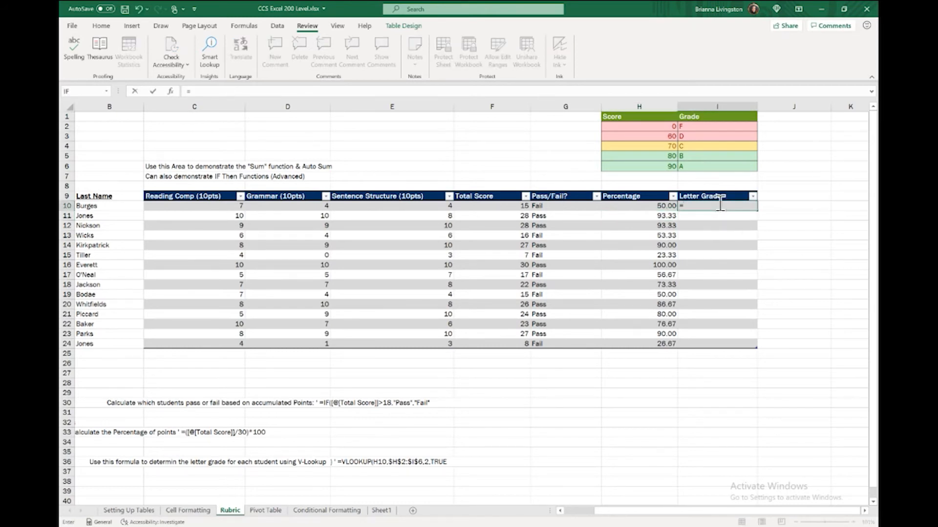
pyautogui.write('Vlo')
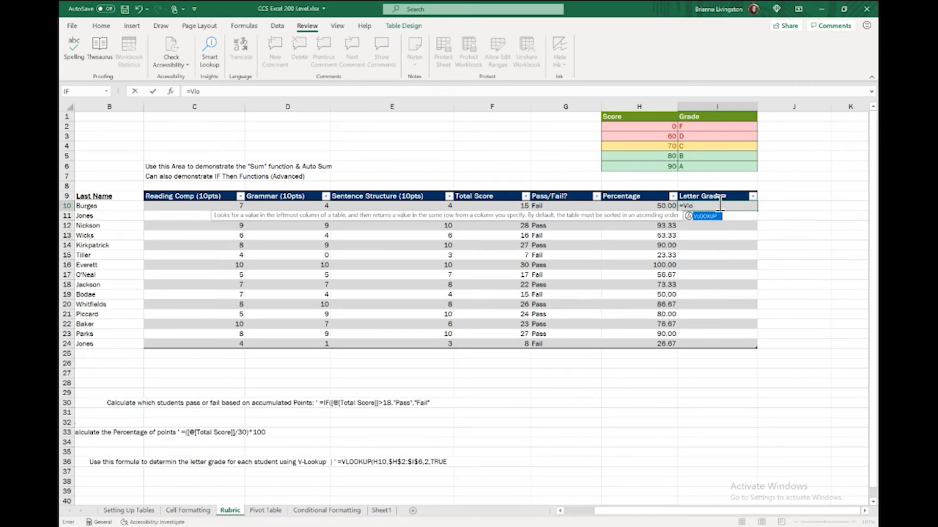
pyautogui.press('Return')
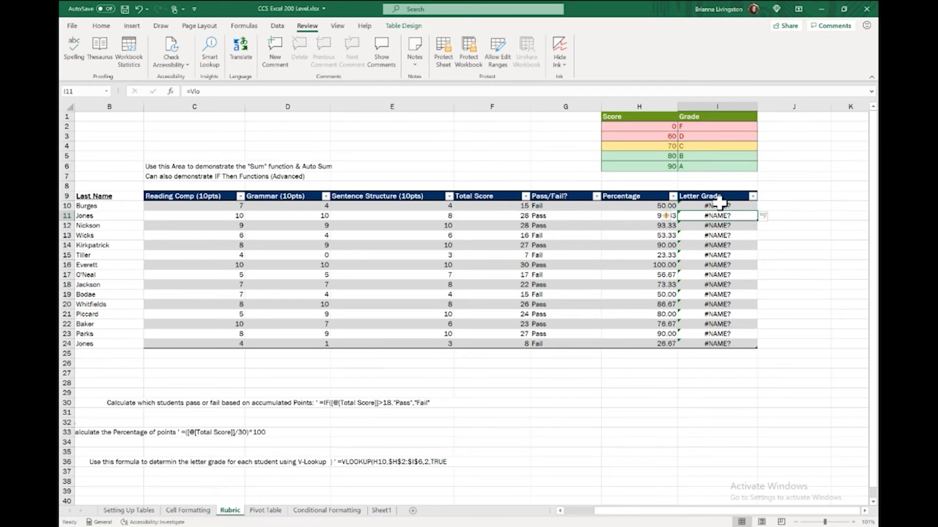
pyautogui.hotkey('ctrl', 'z')
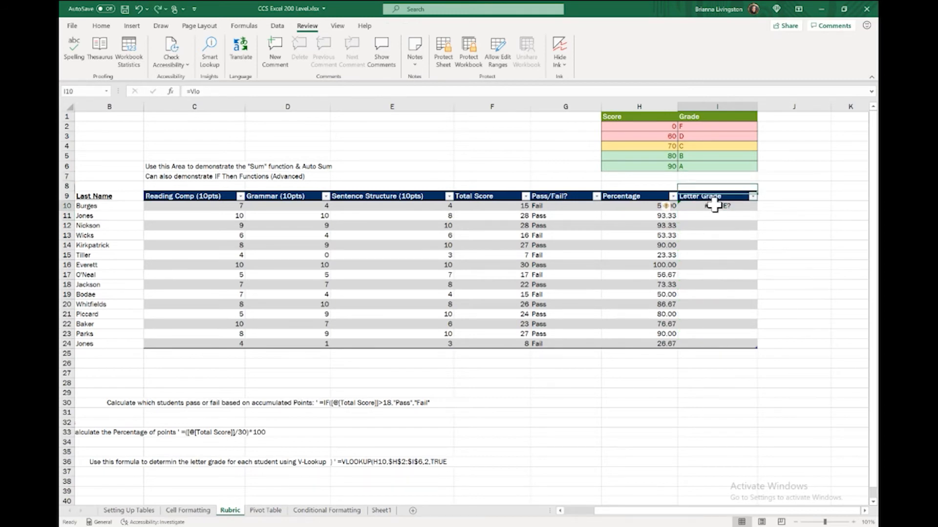
pyautogui.doubleClick(716, 205)
pyautogui.write('o')
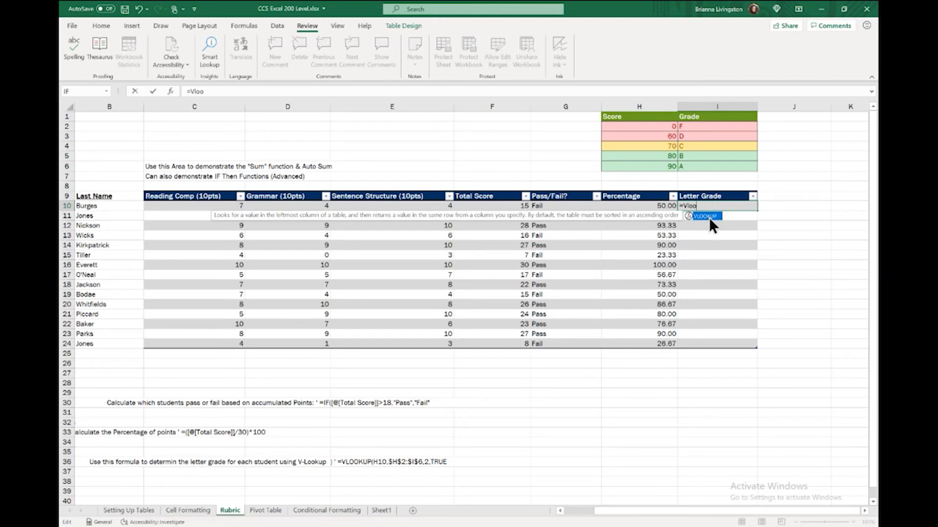
pyautogui.doubleClick(709, 220)
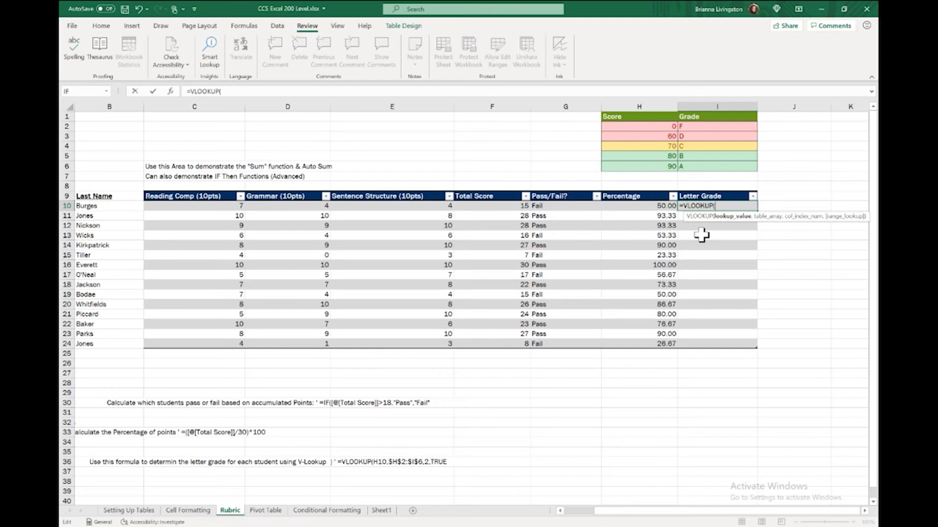
pyautogui.click(637, 206)
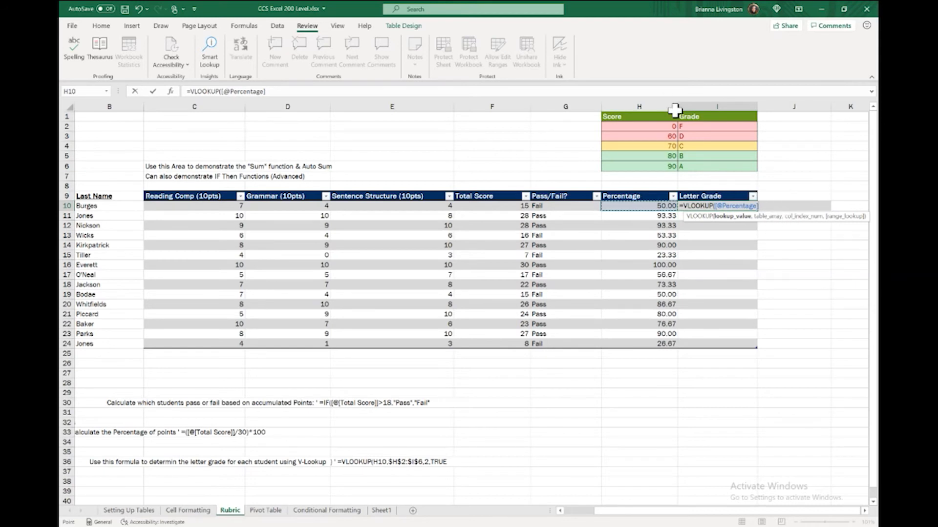
pyautogui.write(',')
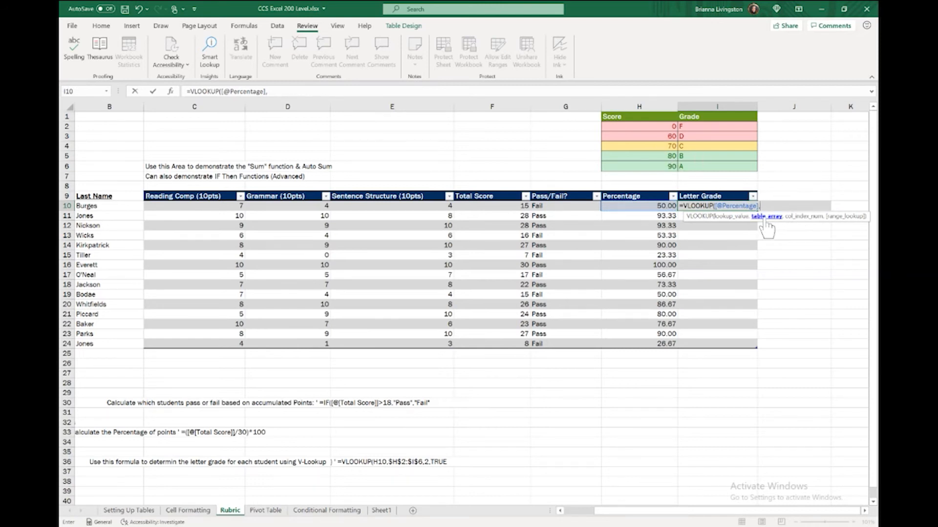
# - Set the VLOOKUP table array to H2:I5 in the Score and Grade table
pyautogui.moveTo(630, 127); pyautogui.dragTo(713, 163)
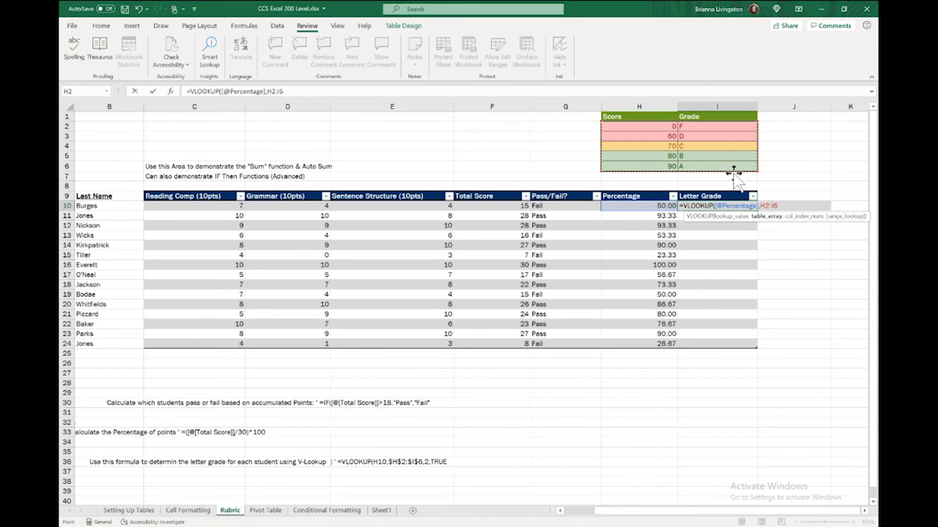
pyautogui.write('4')
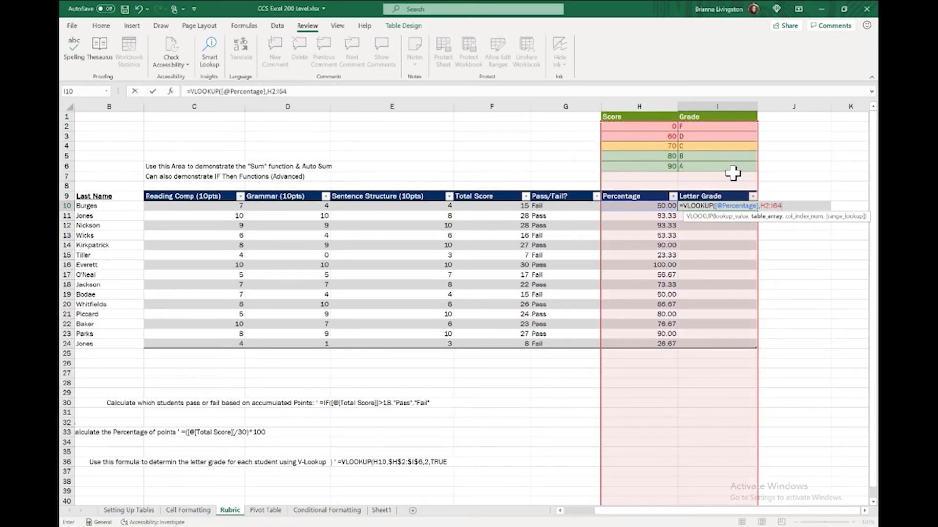
pyautogui.press('BackSpace')
pyautogui.press('BackSpace')
pyautogui.write('5')
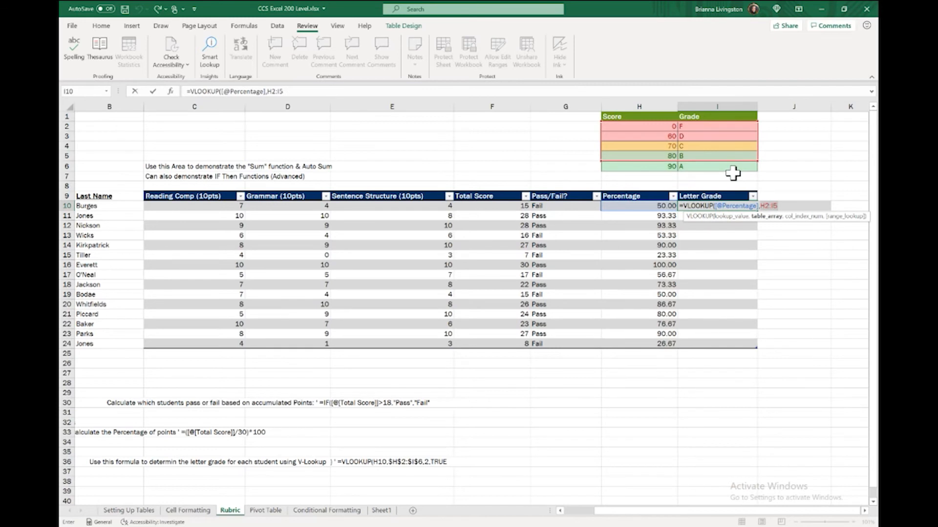
pyautogui.rightClick(789, 206)
pyautogui.press('Escape')
pyautogui.click(791, 204)
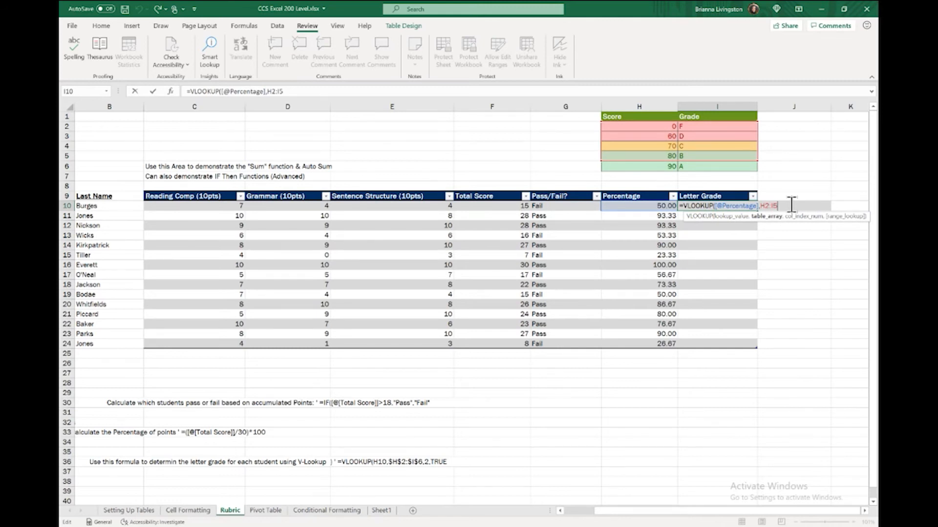
pyautogui.press('XF86AudioRaiseVolume')
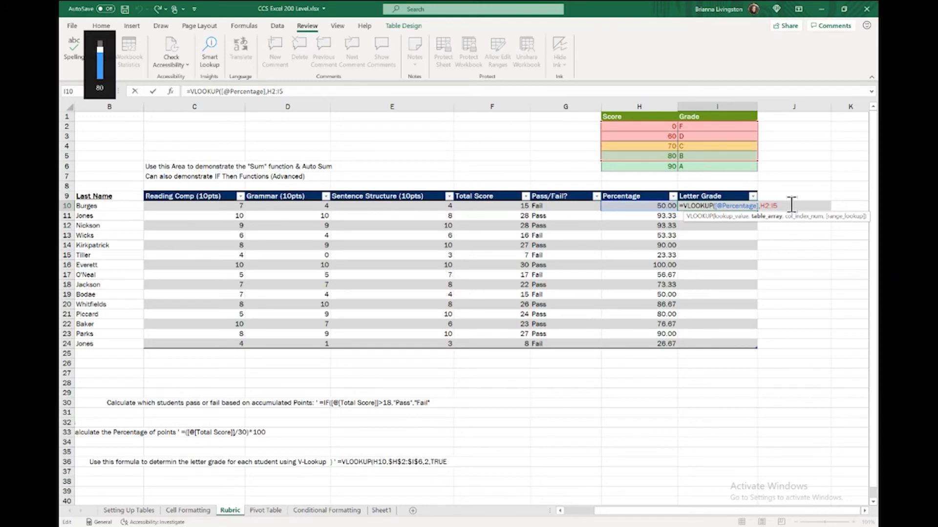
pyautogui.press('XF86AudioRaiseVolume')
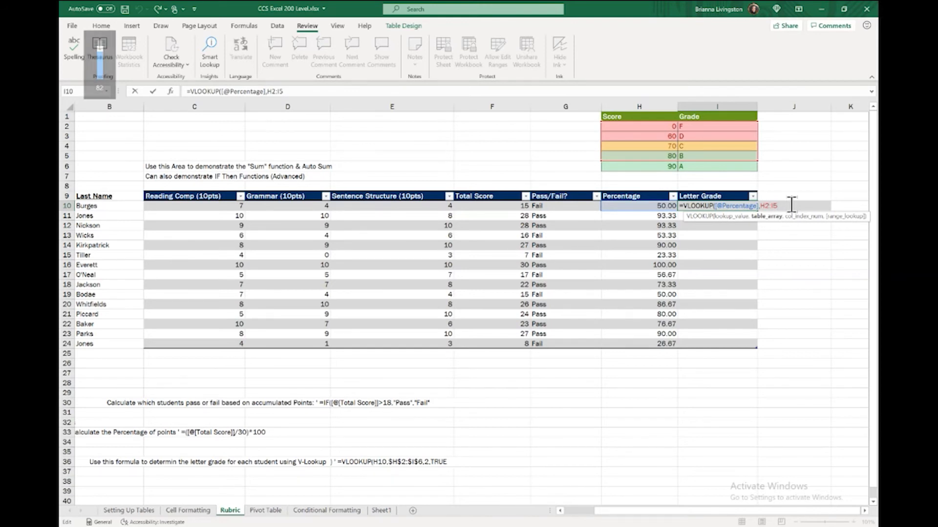
pyautogui.press('XF86AudioRaiseVolume')
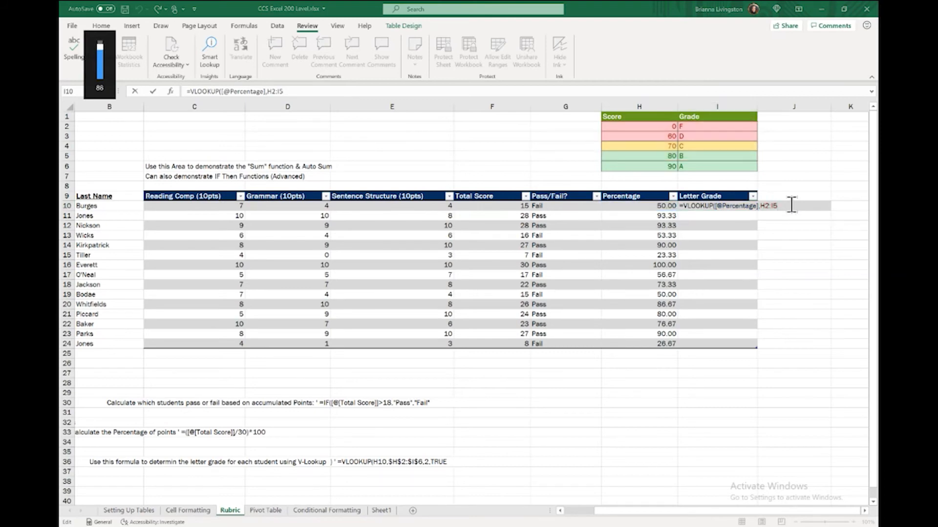
pyautogui.press('super')
pyautogui.press('super')
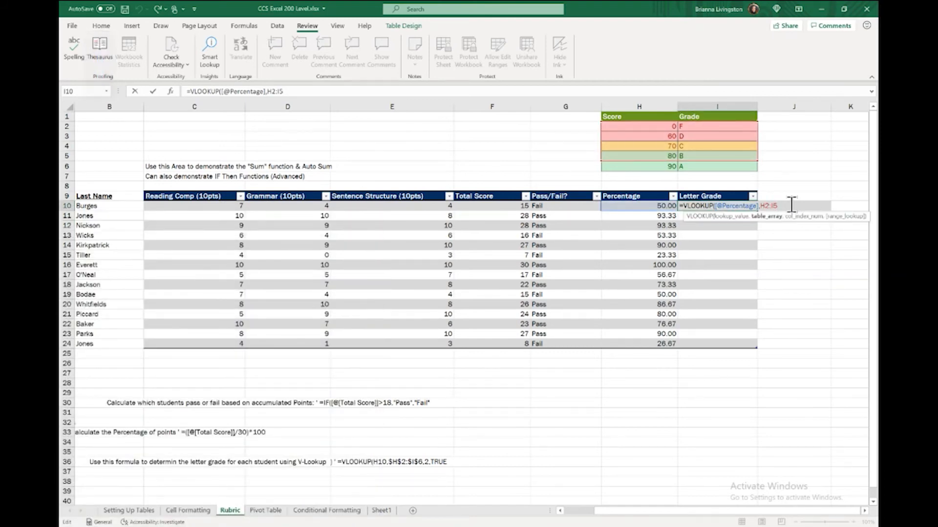
# - Make the VLOOKUP table array absolute as $H$2:$I$5 and try to commit the formula
pyautogui.press('F4')
pyautogui.write('$')
pyautogui.click(768, 205)
pyautogui.write('$')
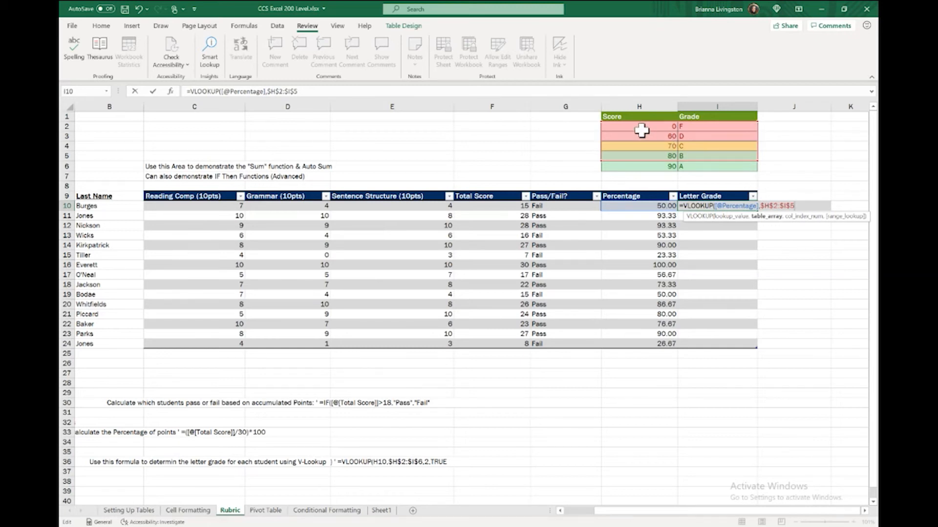
pyautogui.press('Return')
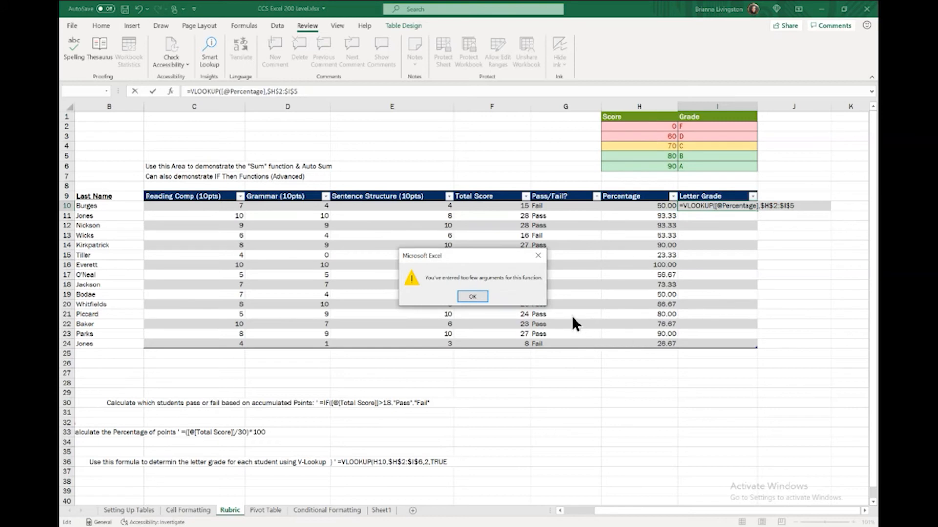
# - Correct the VLOOKUP table array in the first Letter Grade cell to $H$2:$I$6
pyautogui.click(472, 296)
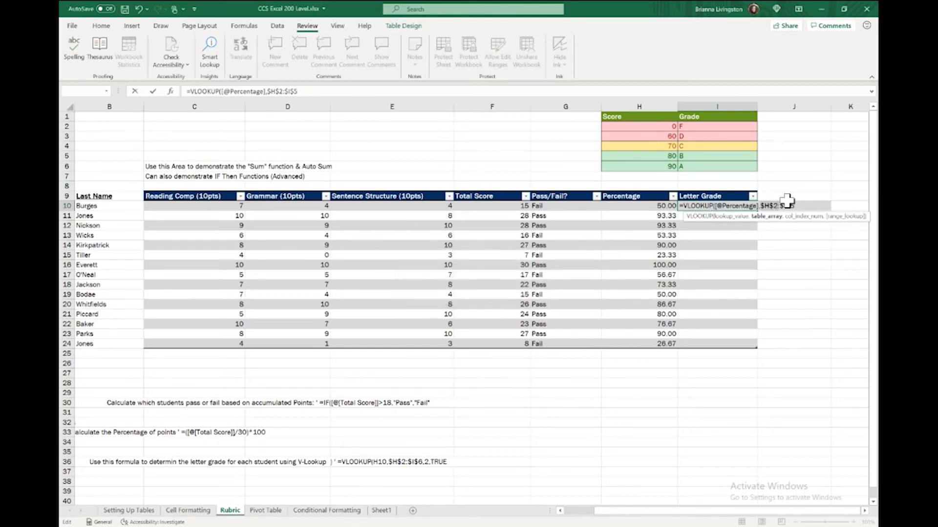
pyautogui.press('BackSpace')
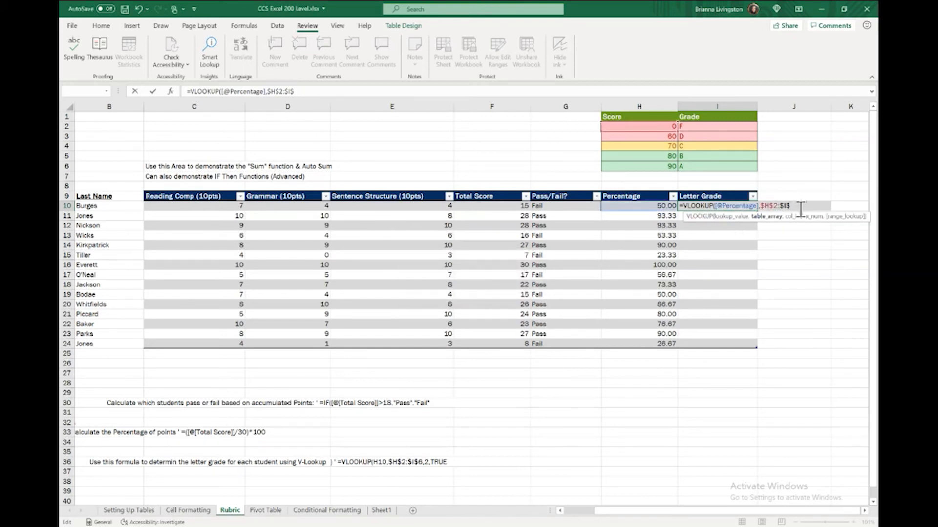
pyautogui.write('6')
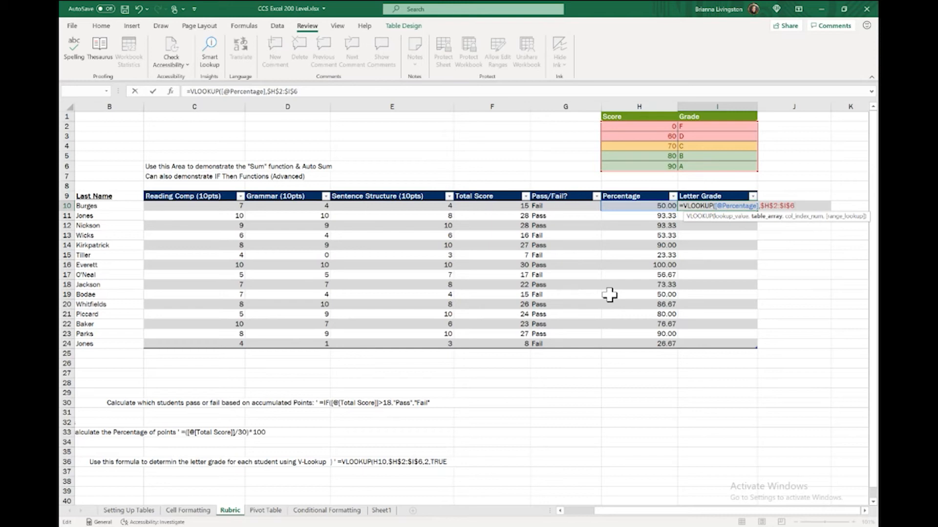
# - Complete the Letter Grade VLOOKUP with column index 2 and TRUE for an approximate match, and commit the formula
pyautogui.write(',')
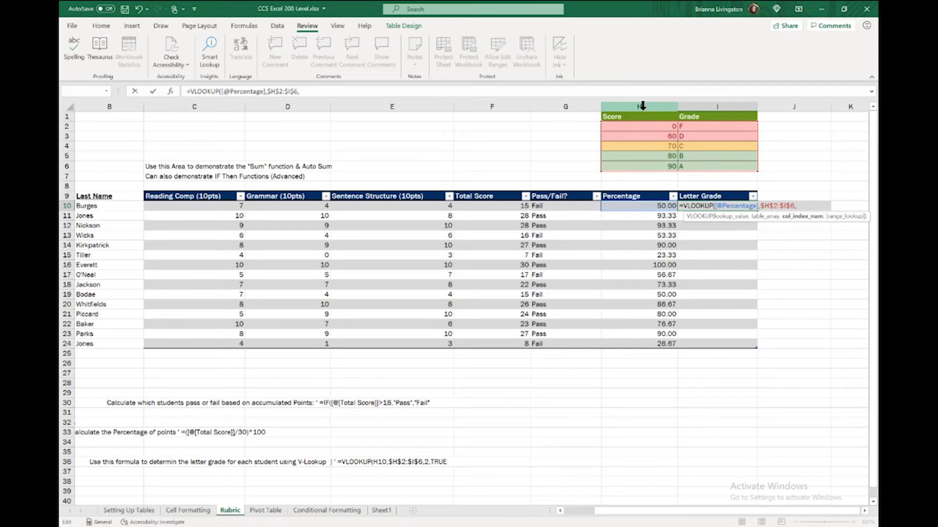
pyautogui.write('2')
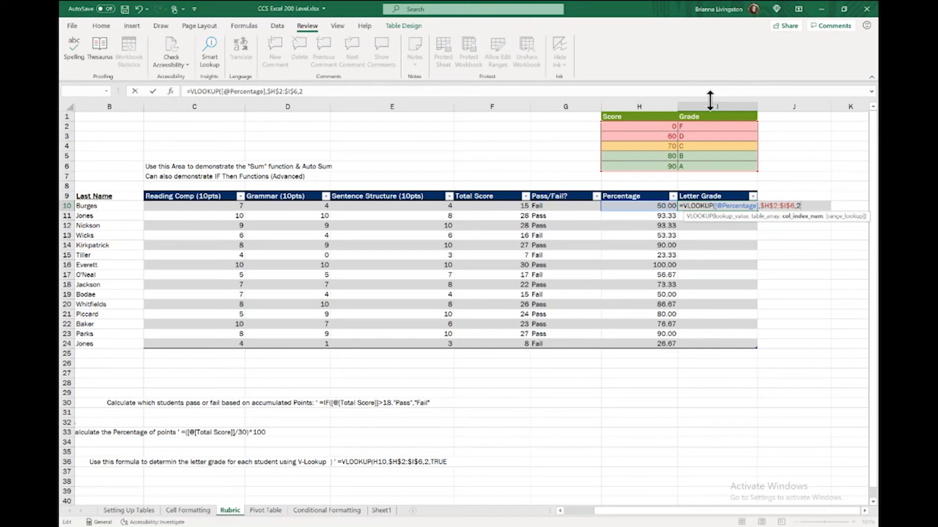
pyautogui.write(',')
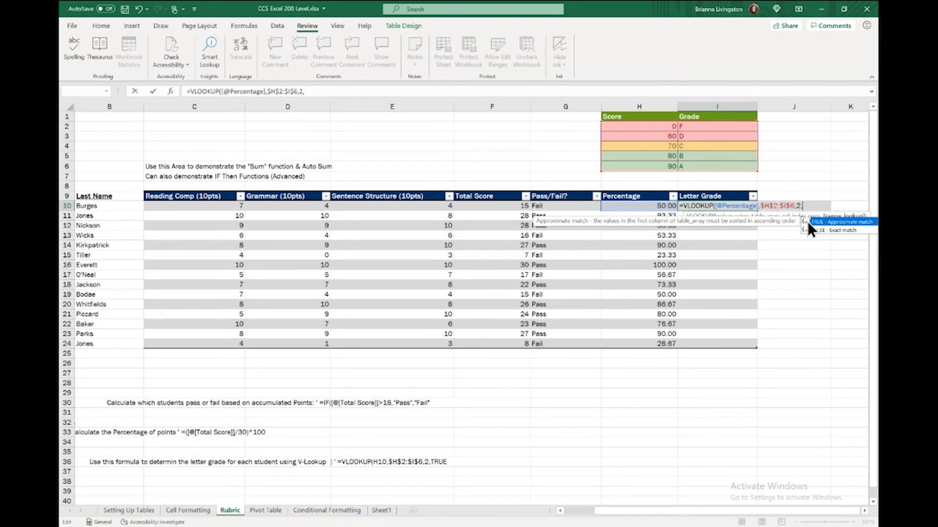
pyautogui.doubleClick(822, 221)
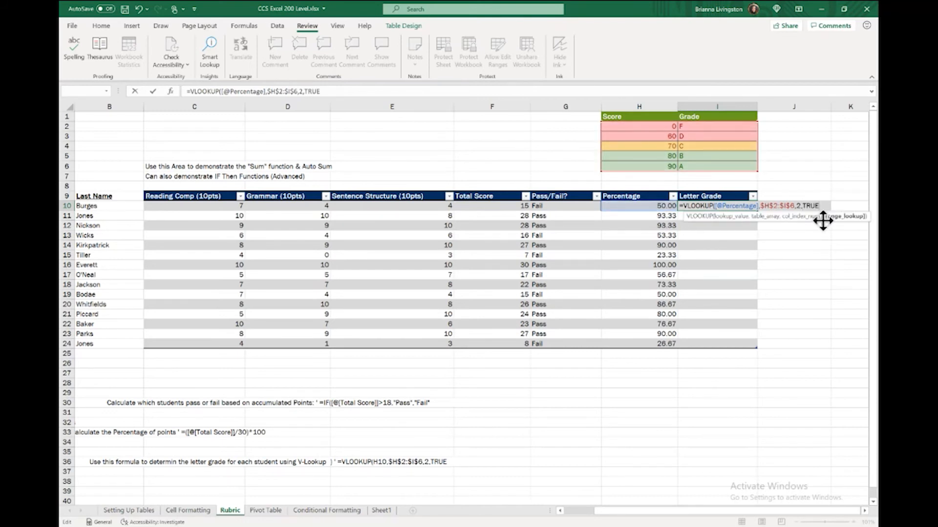
pyautogui.press('Return')
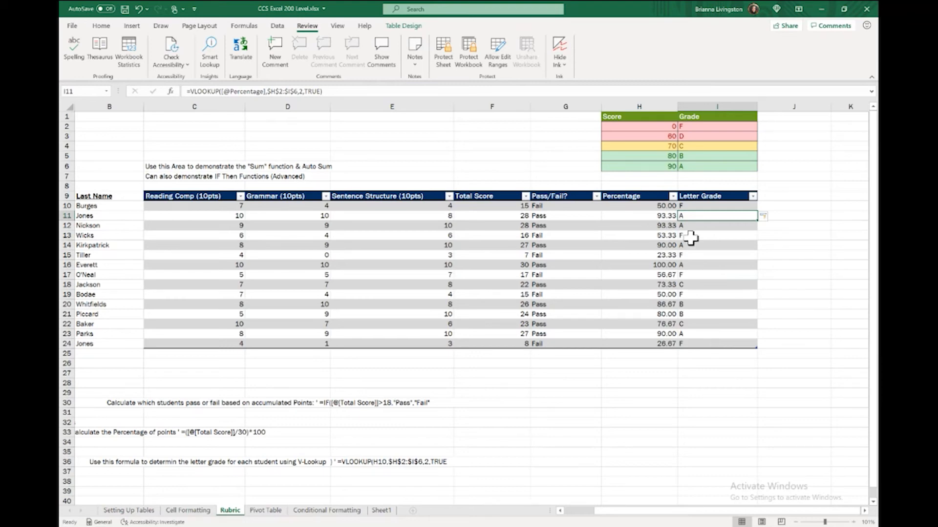
# - Compare the Letter Grade and Percentage columns with the Score and Grade table on the Rubric sheet
pyautogui.keyDown('ctrl'); pyautogui.scroll(4, 690, 237); pyautogui.keyUp('ctrl')
pyautogui.keyDown('ctrl'); pyautogui.scroll(-2, 690, 238); pyautogui.keyUp('ctrl')
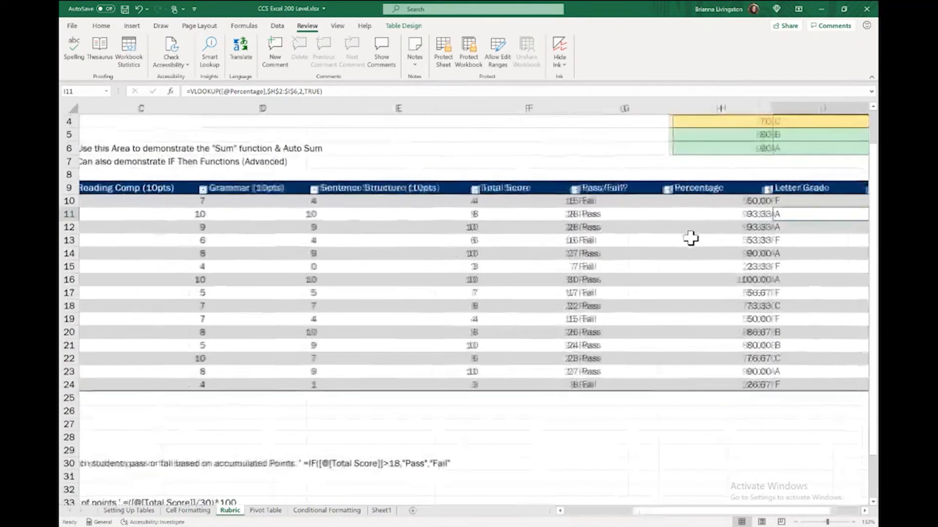
pyautogui.scroll(1, 724, 214)
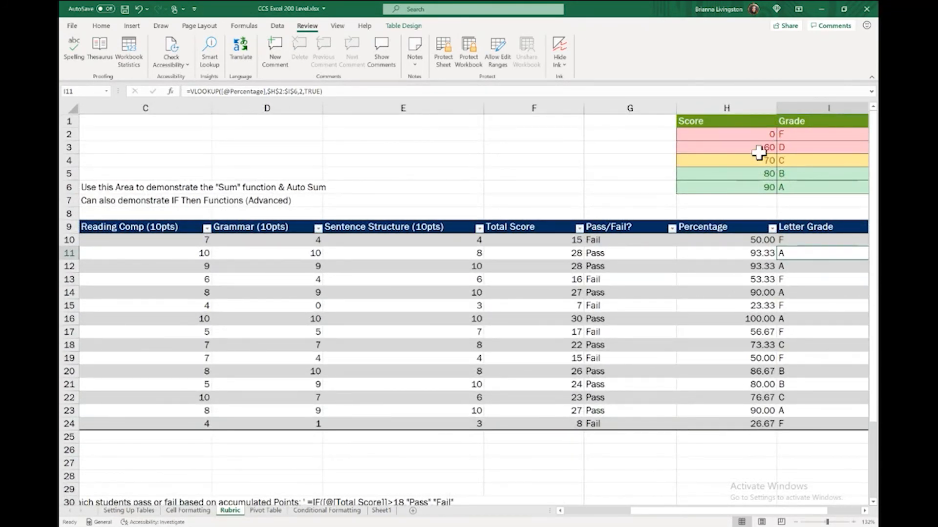
pyautogui.hscroll(2, 743, 158)
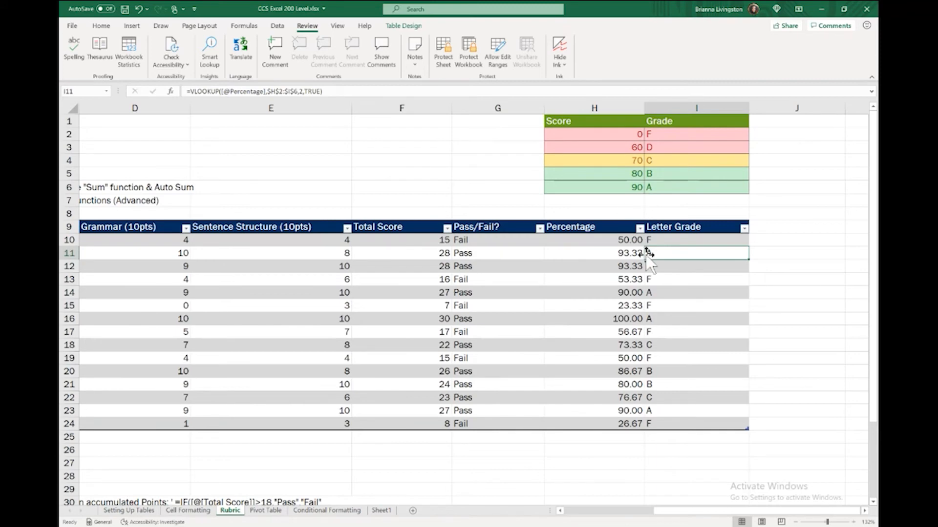
pyautogui.scroll(-2, 645, 254)
pyautogui.hscroll(-2, 645, 254)
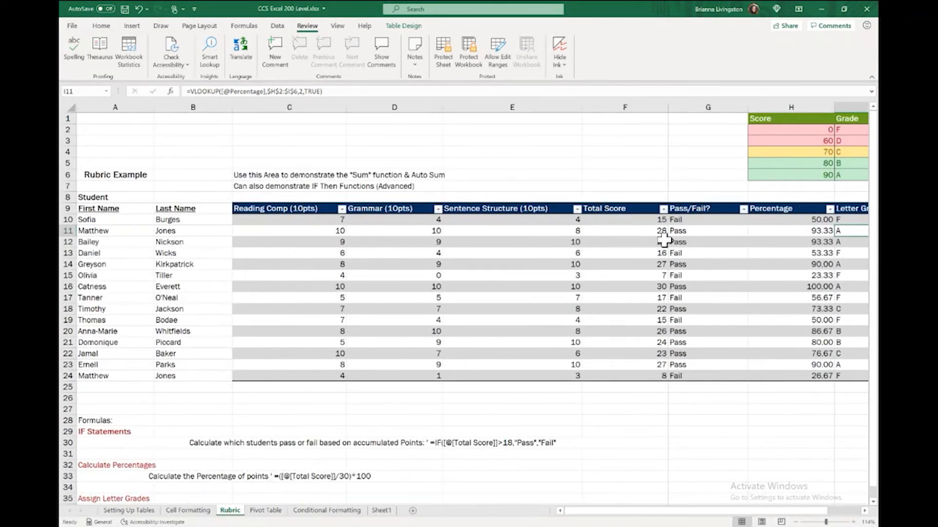
pyautogui.hscroll(2, 664, 240)
pyautogui.scroll(-1, 666, 238)
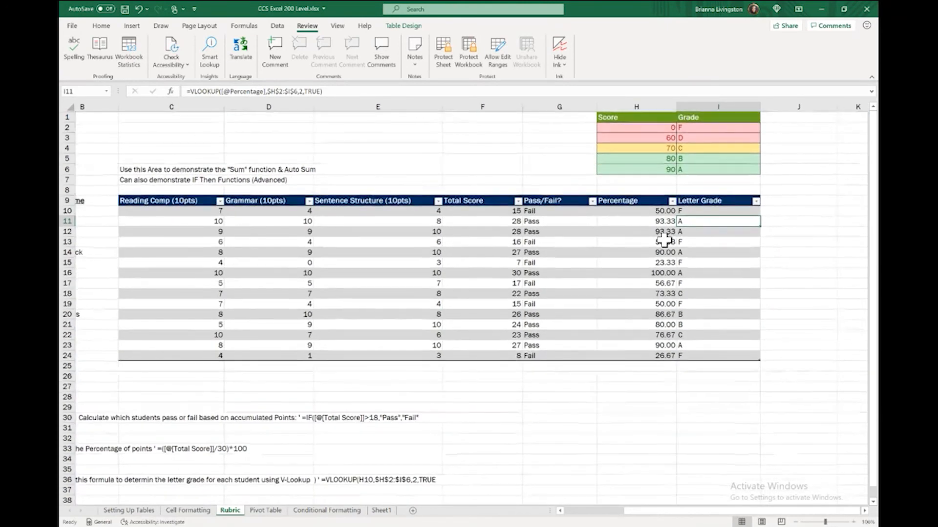
pyautogui.hscroll(-1, 667, 236)
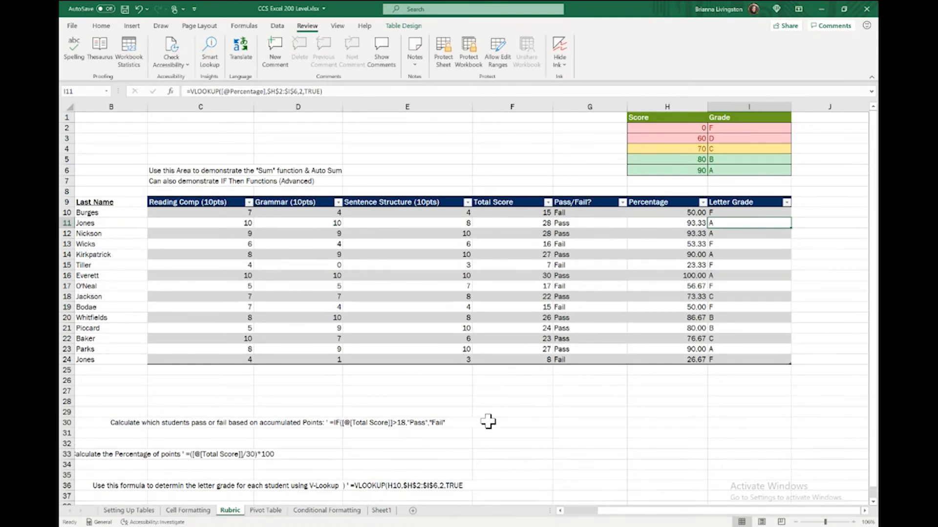
# - Switch to Microsoft Teams to check the live event Q&A, and return to the Excel workbook
pyautogui.hotkey('alt', 'Tab')
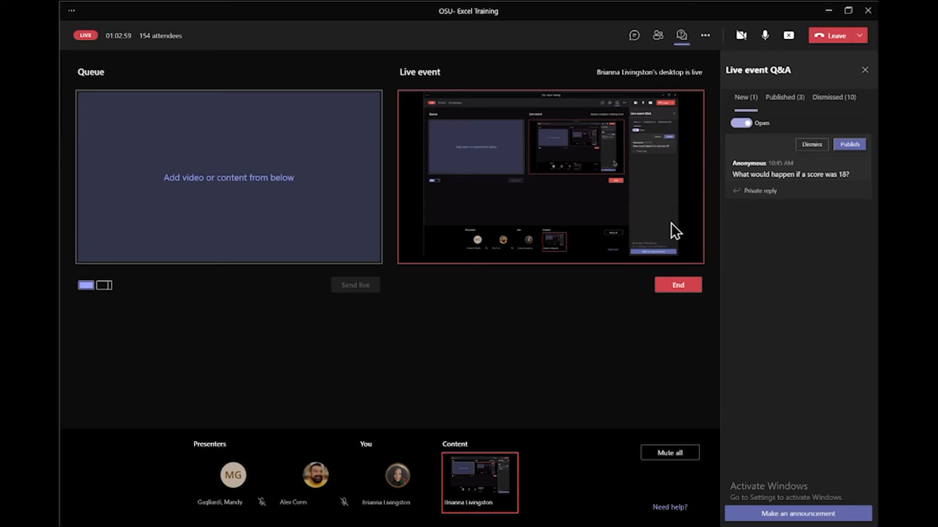
pyautogui.hotkey('alt', 'Tab')
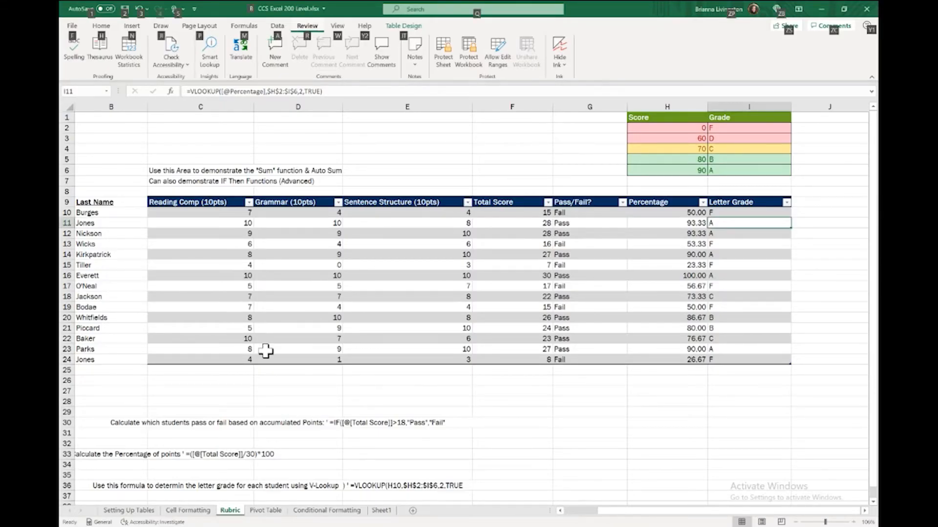
# - Apply the blue banded table style with a dark blue header to the rubric table on the Conditional Formatting sheet
pyautogui.click(296, 511)
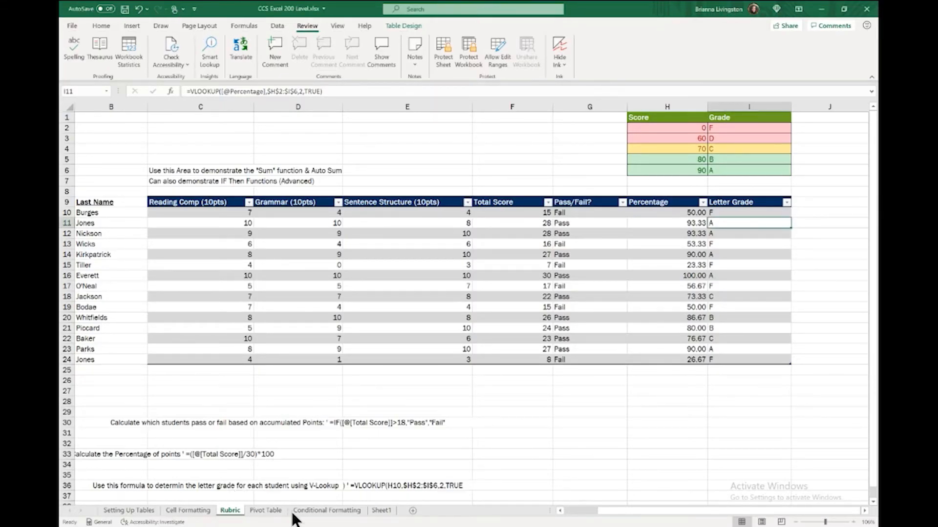
pyautogui.keyDown('ctrl'); pyautogui.scroll(-2, 469, 181); pyautogui.keyUp('ctrl')
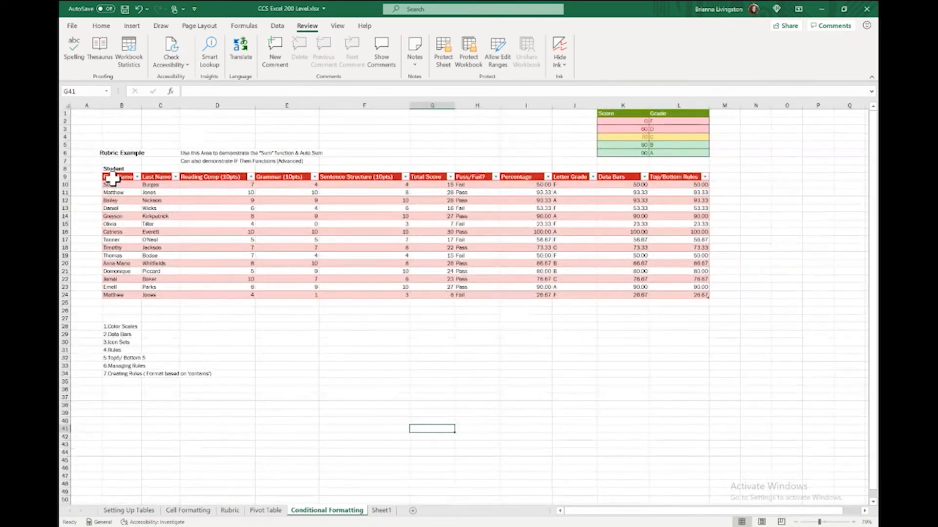
pyautogui.moveTo(114, 180); pyautogui.dragTo(364, 294)
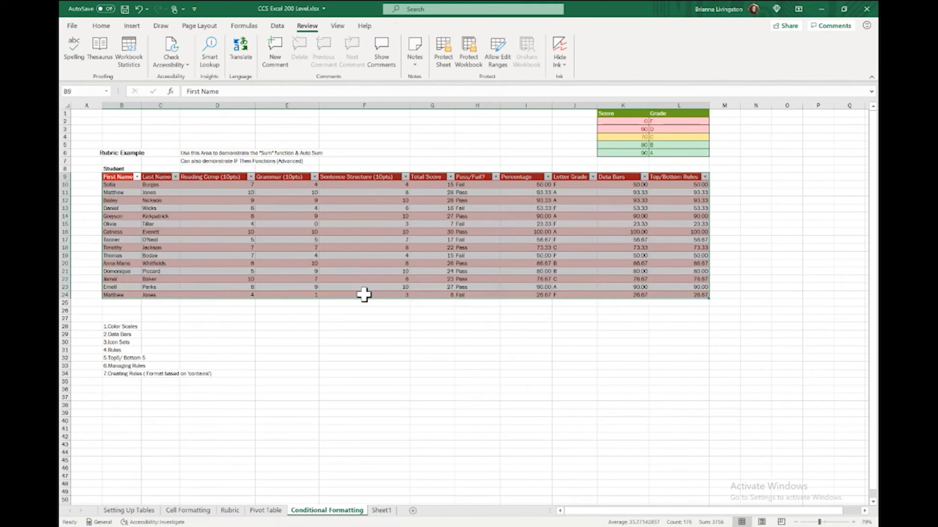
pyautogui.click(105, 23)
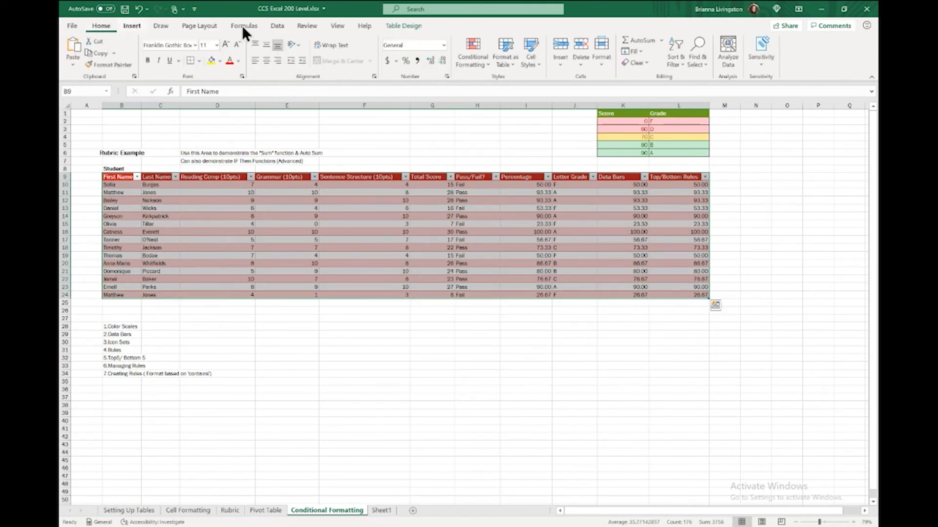
pyautogui.click(407, 27)
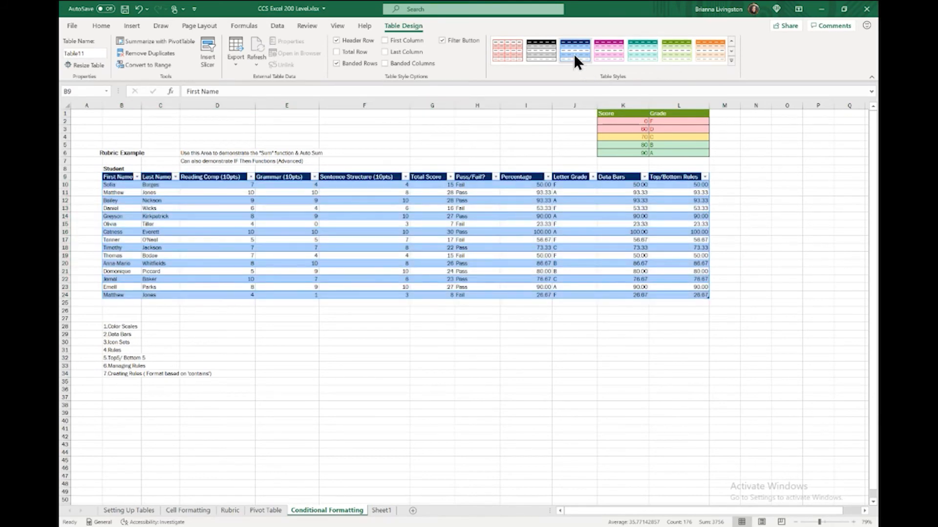
pyautogui.click(574, 50)
pyautogui.scroll(1, 404, 274)
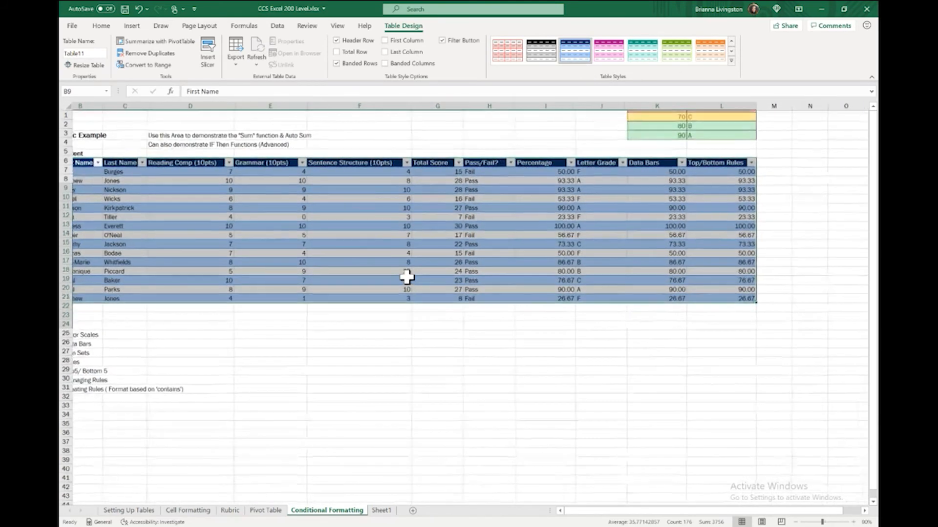
pyautogui.click(561, 303)
pyautogui.hscroll(-1, 562, 303)
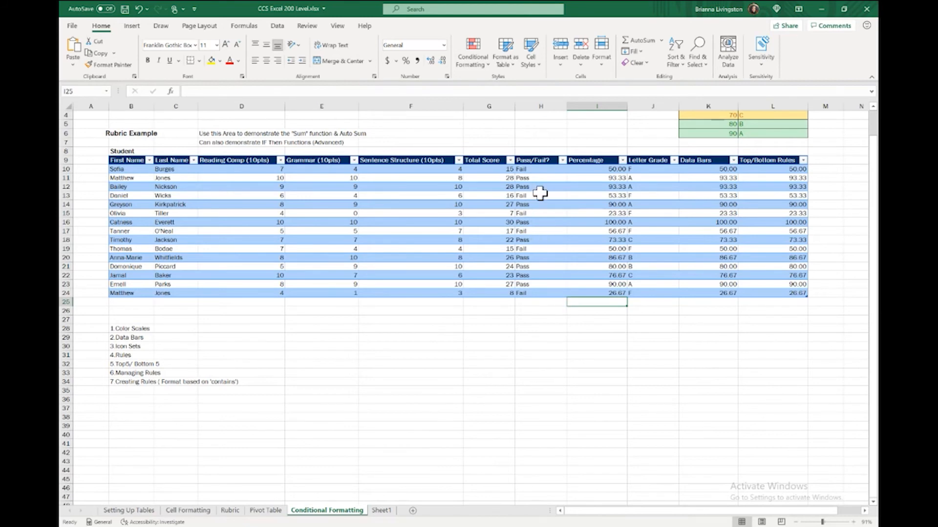
# - Examine the rubric table on the Conditional Formatting sheet, including the available cell styles and the Percentage and Pass/Fail formulas
pyautogui.keyDown('ctrl'); pyautogui.scroll(3, 539, 193); pyautogui.keyUp('ctrl')
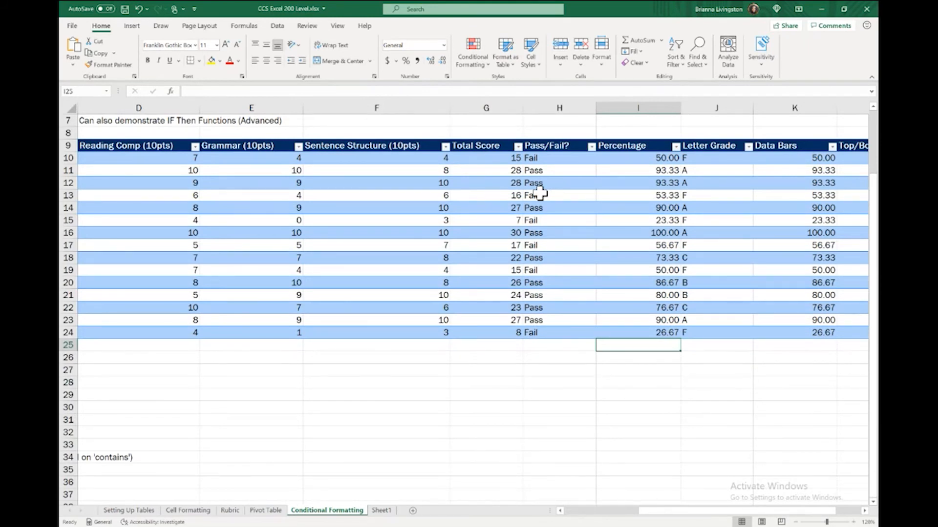
pyautogui.keyDown('ctrl'); pyautogui.scroll(-4, 195, 293); pyautogui.keyUp('ctrl')
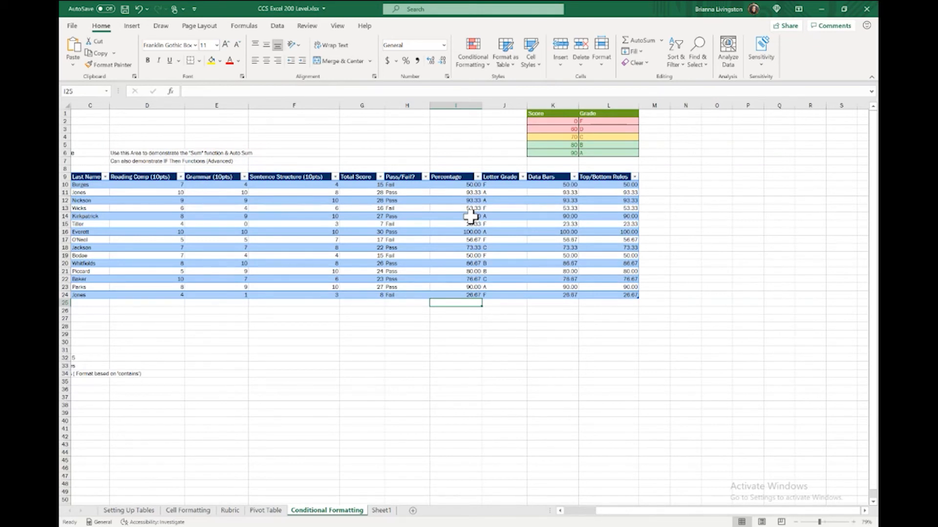
pyautogui.click(535, 68)
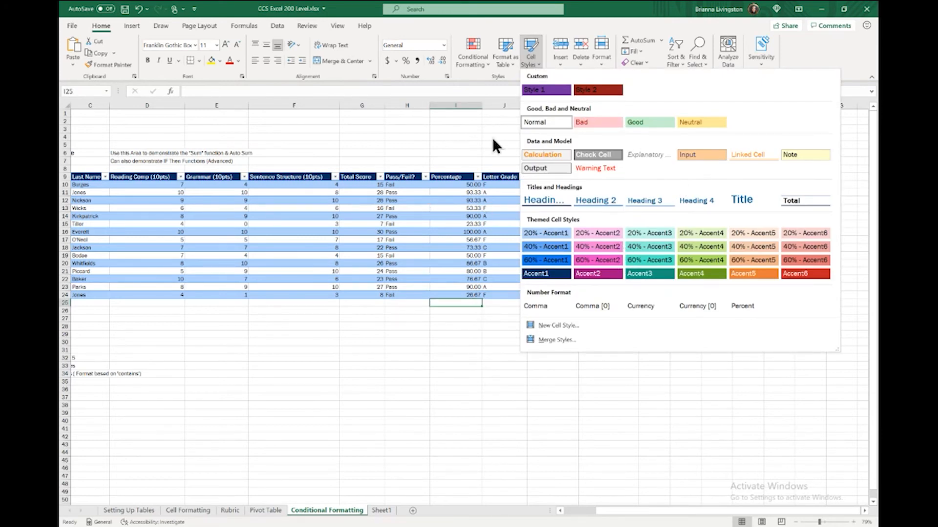
pyautogui.click(535, 64)
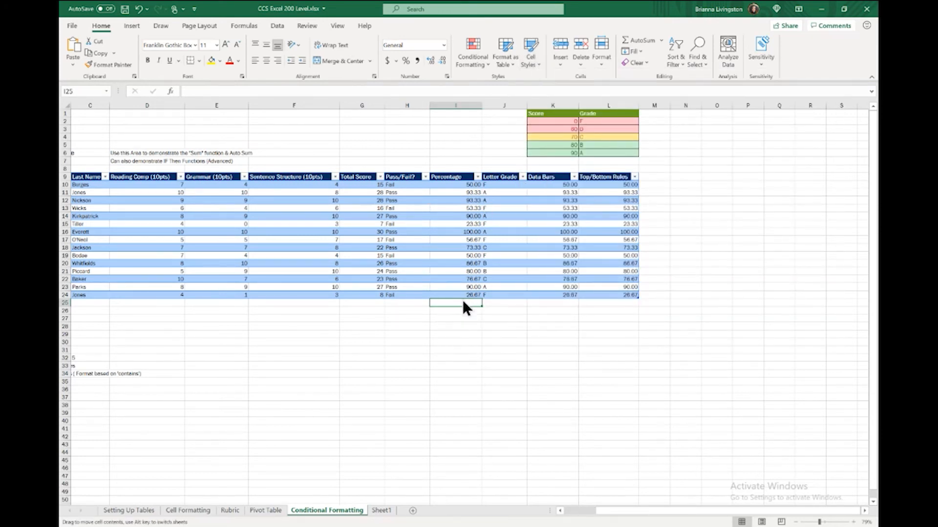
pyautogui.click(473, 288)
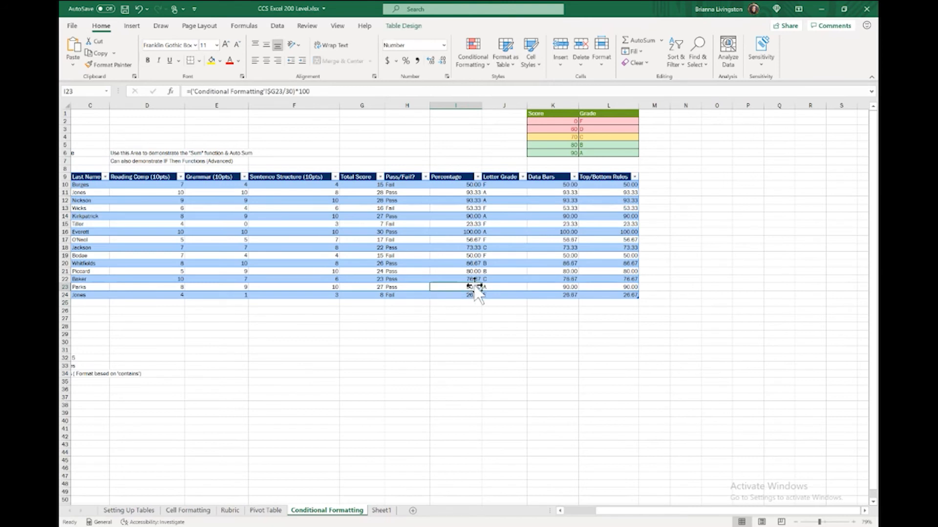
pyautogui.click(408, 184)
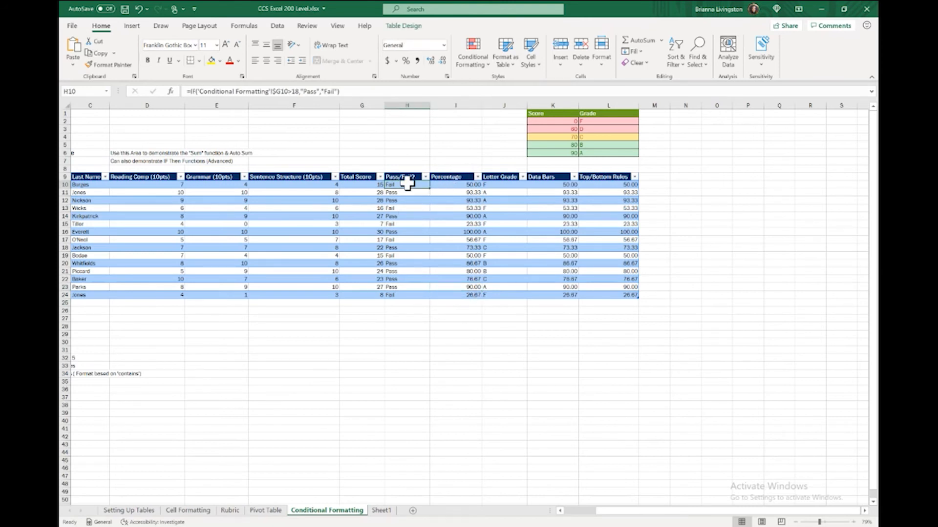
pyautogui.keyDown('ctrl'); pyautogui.scroll(1, 407, 183); pyautogui.keyUp('ctrl')
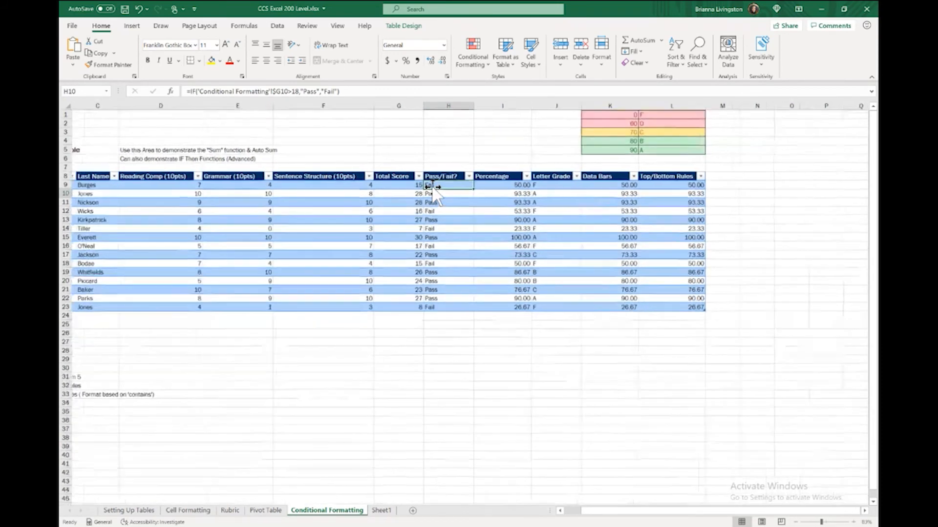
pyautogui.keyDown('ctrl'); pyautogui.scroll(4, 432, 184); pyautogui.keyUp('ctrl')
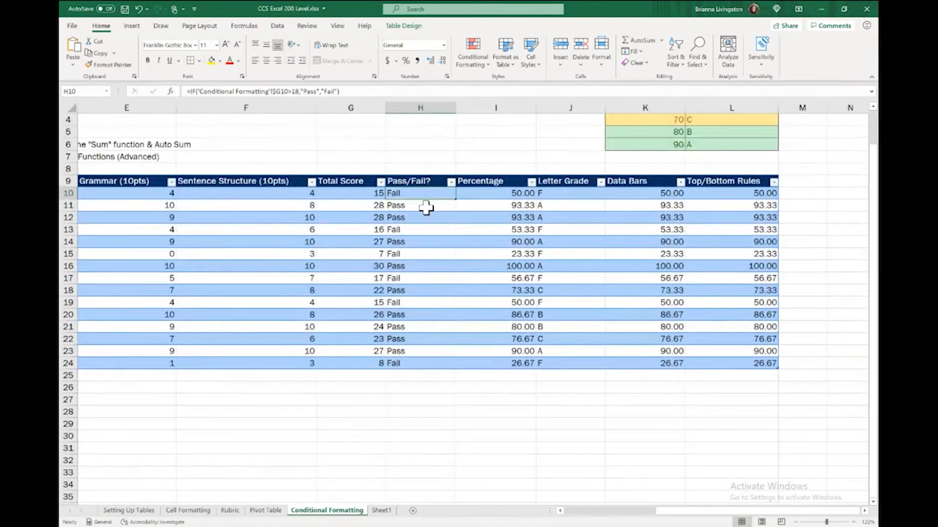
pyautogui.hscroll(-4, 426, 207)
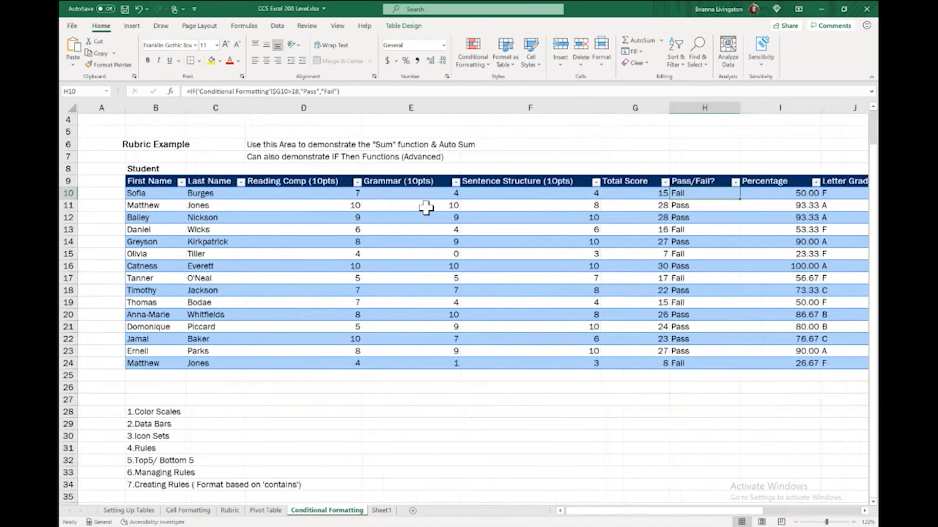
pyautogui.hscroll(1, 425, 207)
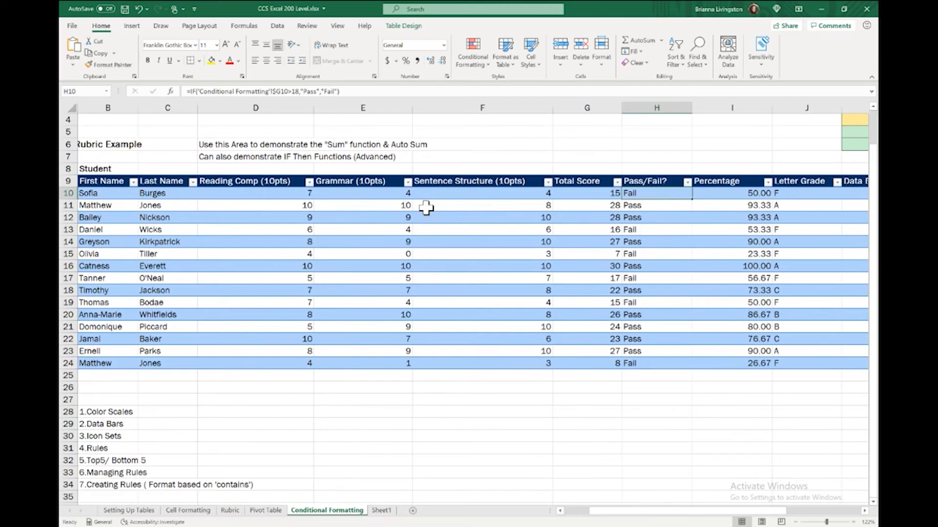
pyautogui.hscroll(1, 607, 250)
pyautogui.scroll(3, 607, 250)
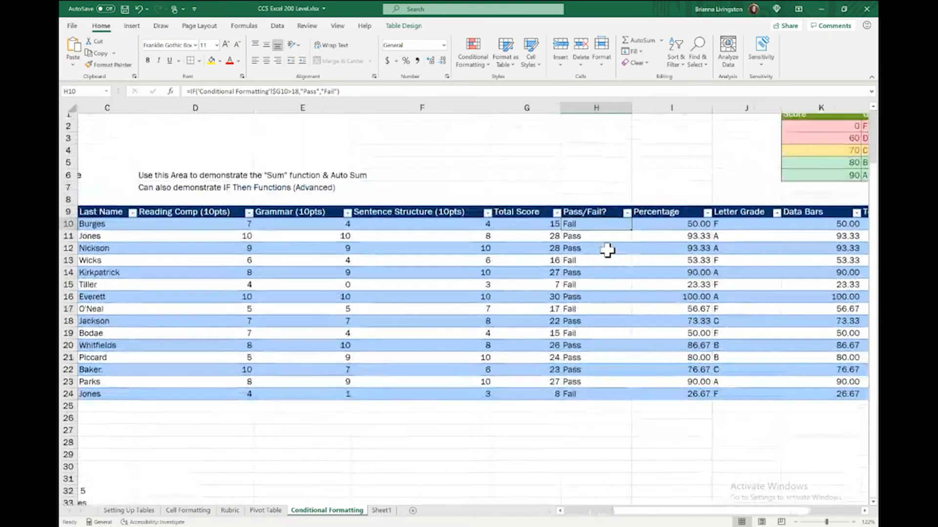
pyautogui.hscroll(1, 607, 250)
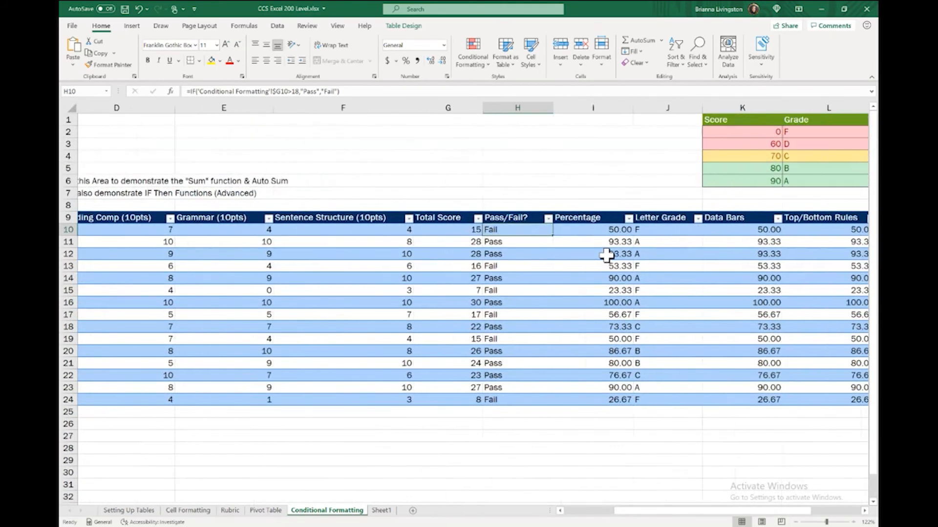
# - Review the rubric table's columns from the student names across to the Data Bars and Top/Bottom Rules columns
pyautogui.hscroll(-3, 607, 254)
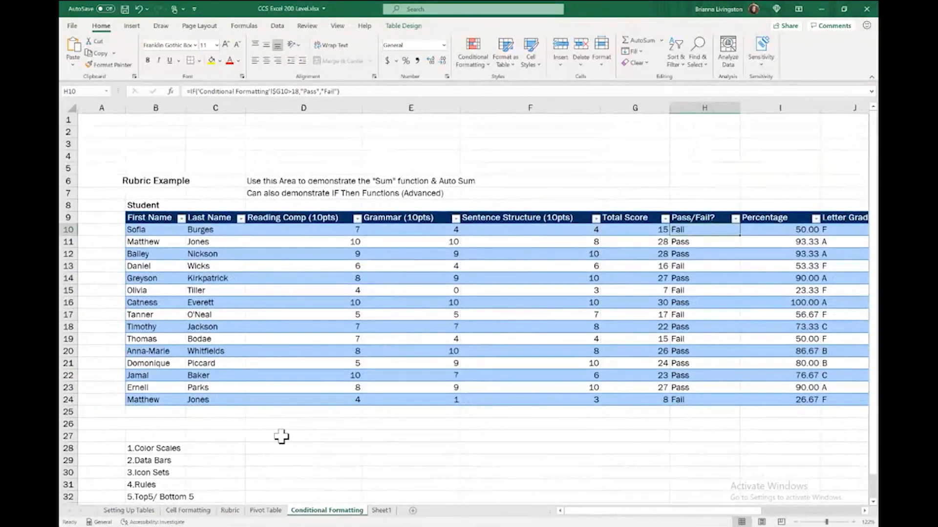
pyautogui.click(498, 350)
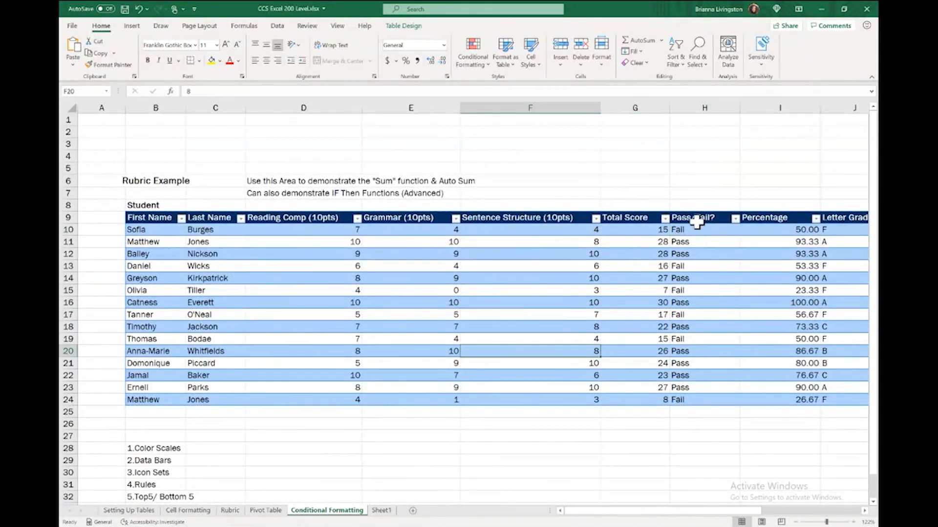
pyautogui.hscroll(2, 696, 240)
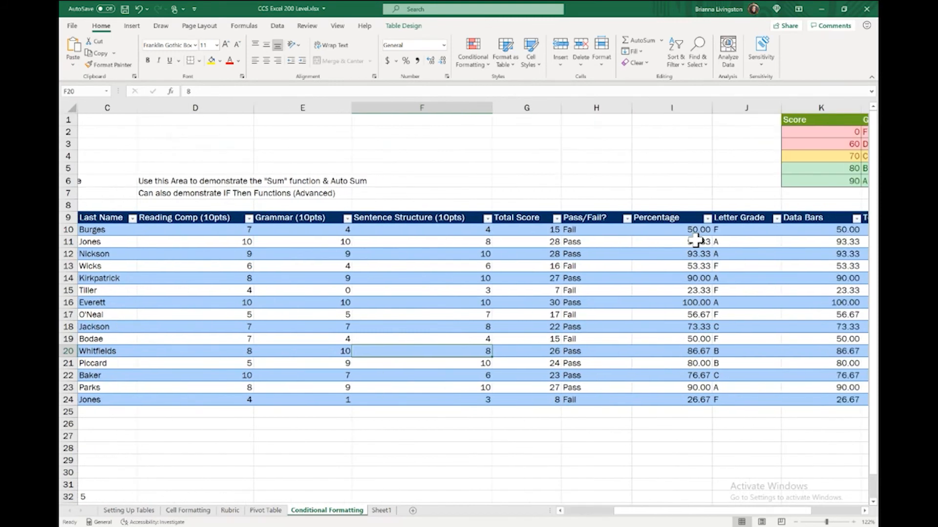
pyautogui.hscroll(-1, 649, 291)
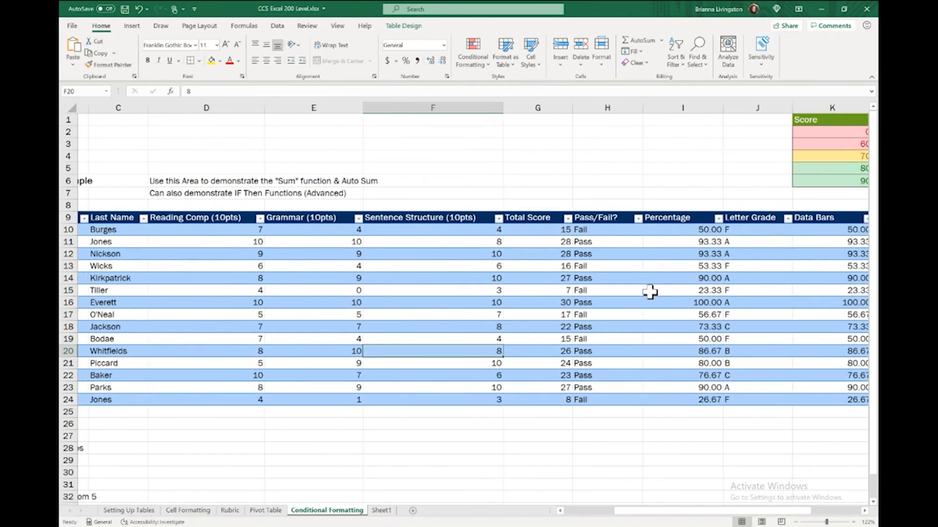
pyautogui.hscroll(1, 649, 290)
pyautogui.hscroll(1, 750, 275)
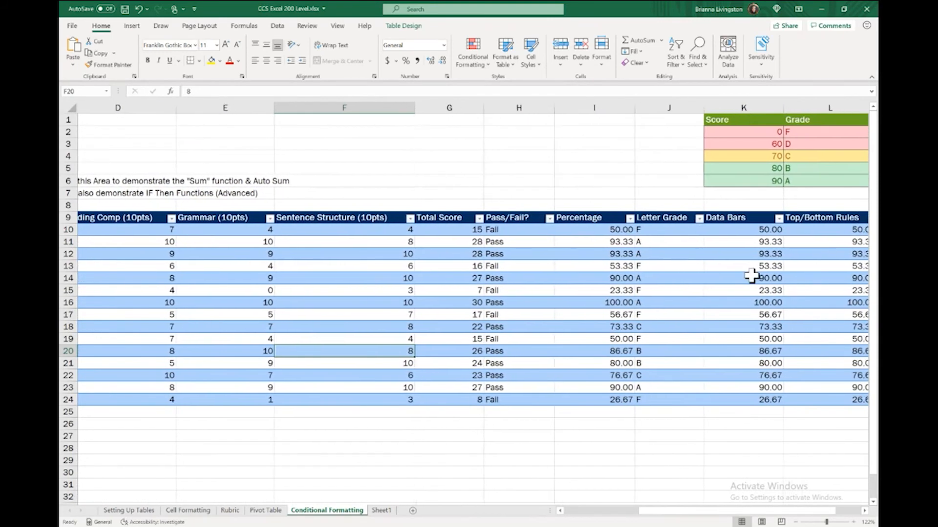
pyautogui.hscroll(-1, 750, 273)
pyautogui.hscroll(2, 723, 274)
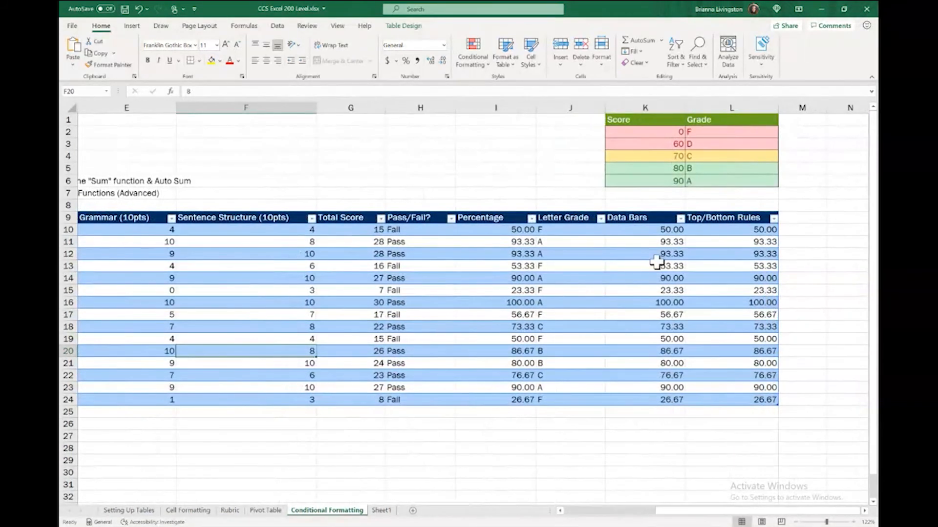
pyautogui.scroll(2, 657, 262)
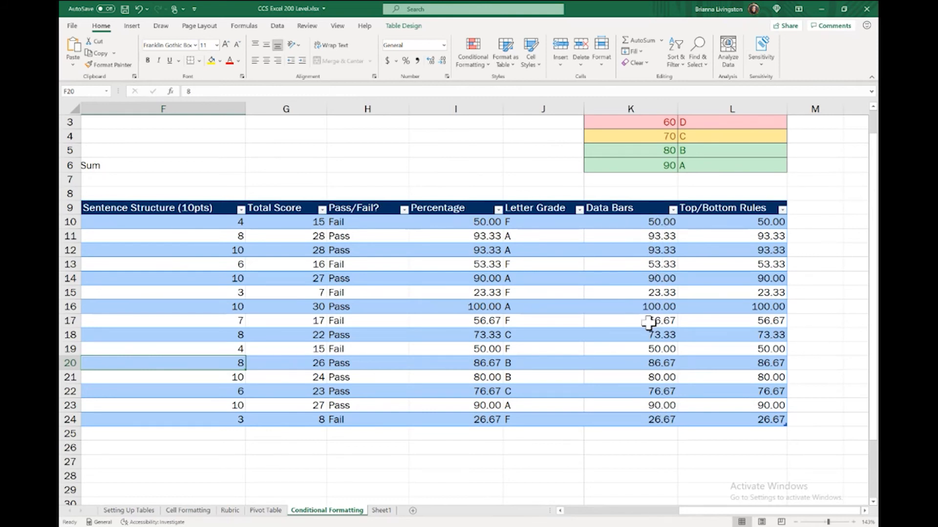
# - Apply solid-fill orange data bars to the percentages in the Data Bars column, K10:K24
pyautogui.click(625, 221)
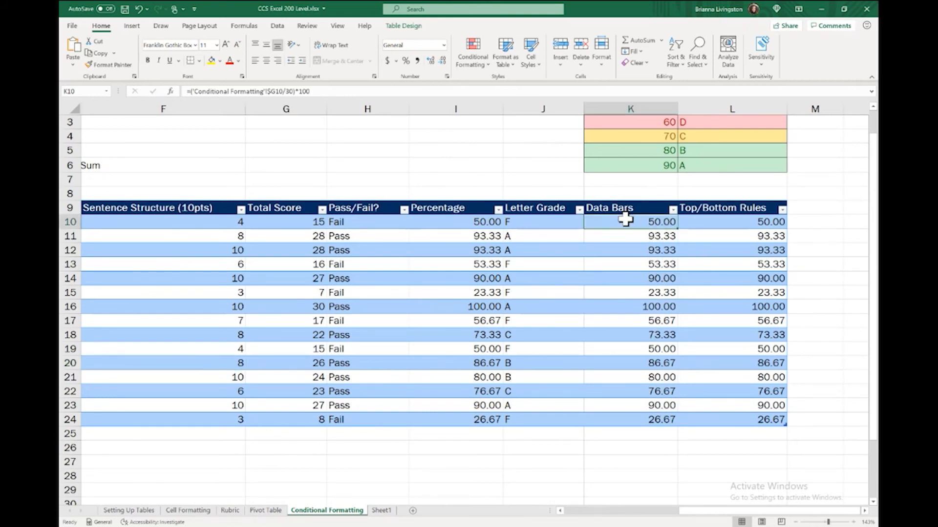
pyautogui.moveTo(625, 221); pyautogui.dragTo(612, 419)
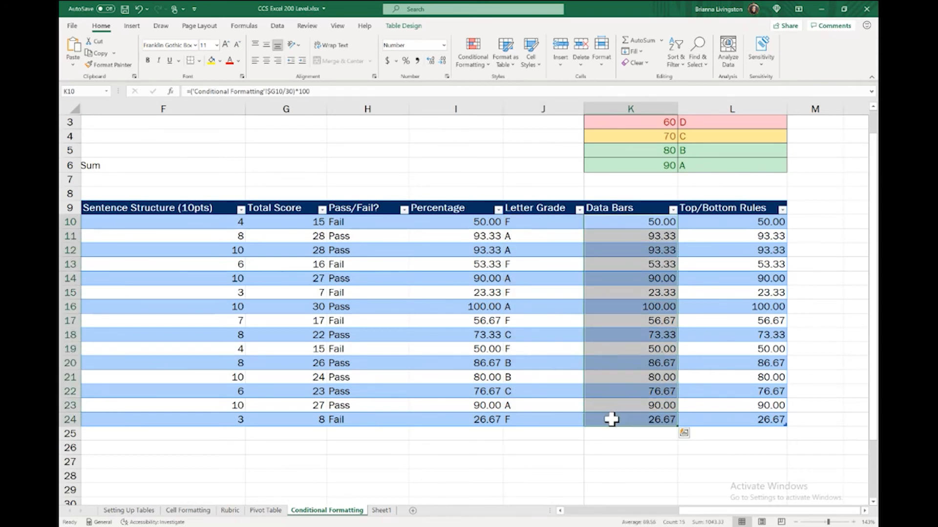
pyautogui.click(477, 62)
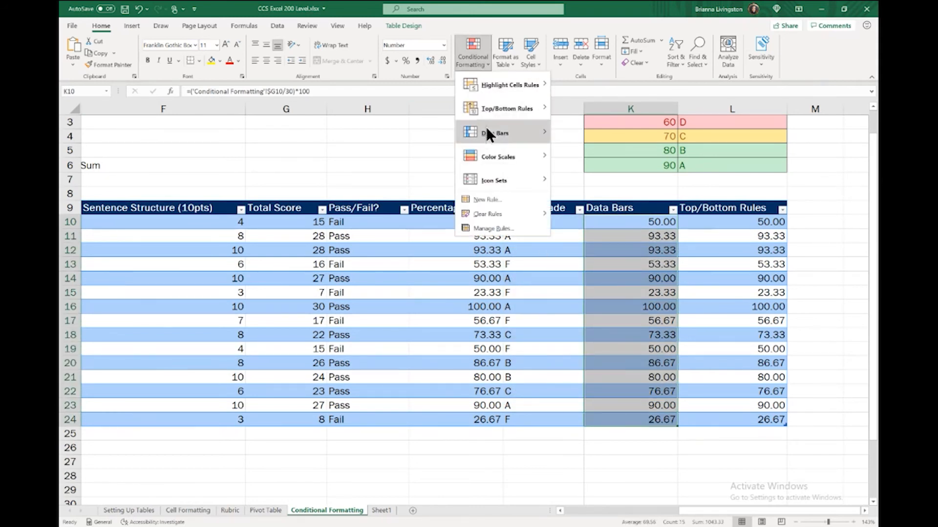
pyautogui.moveTo(486, 132)
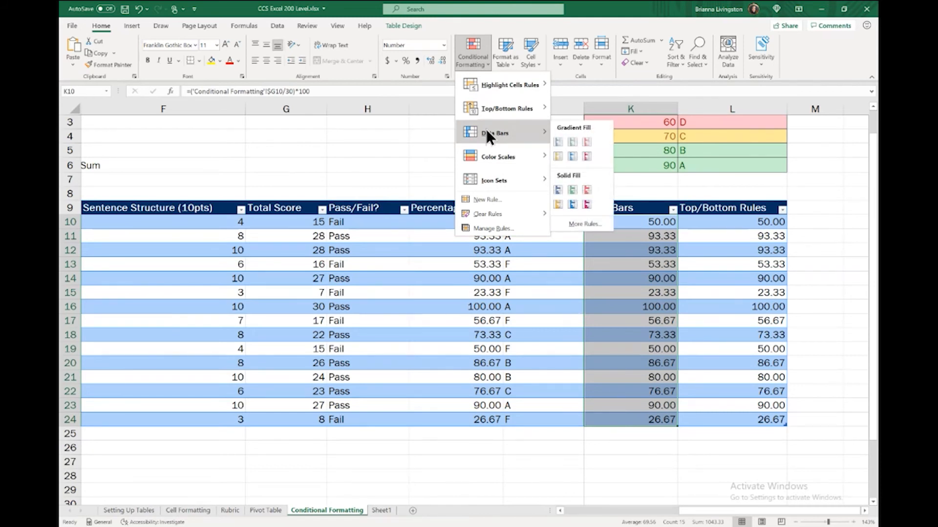
pyautogui.click(558, 203)
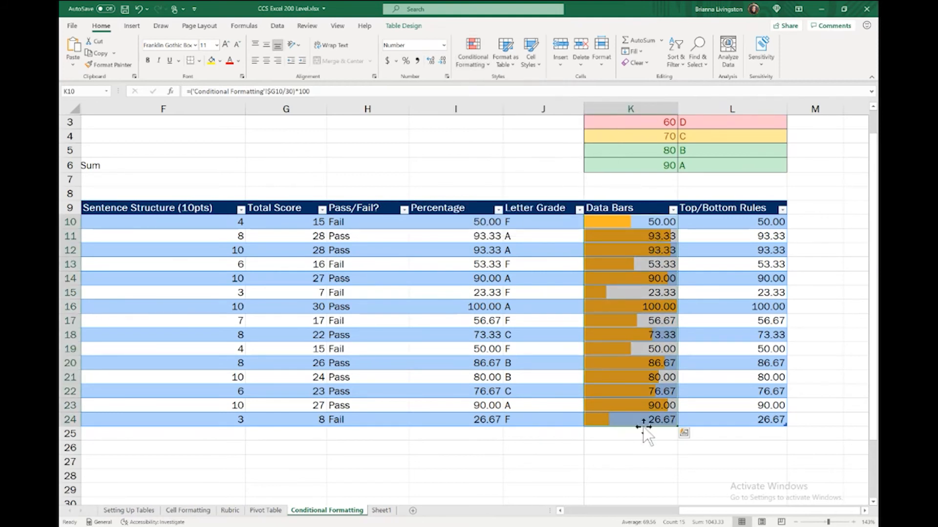
pyautogui.click(651, 460)
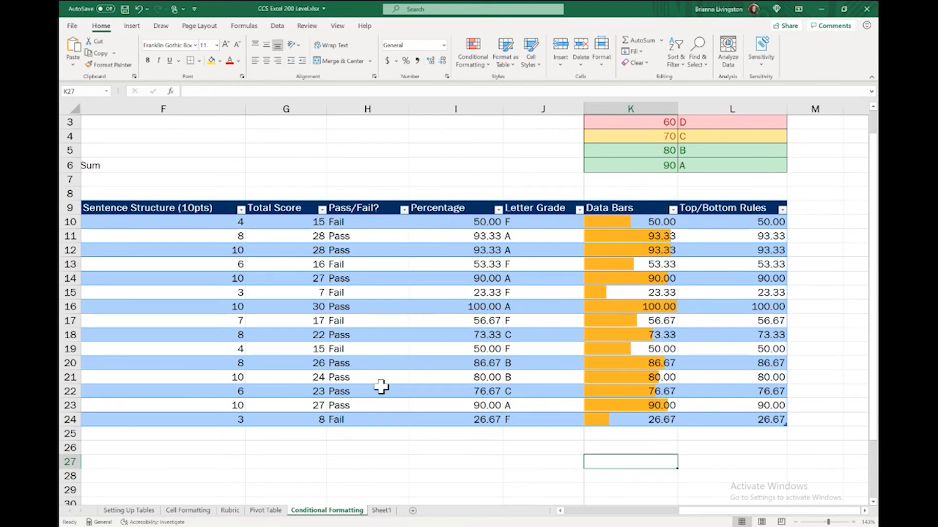
# - Start a Top 10 Items conditional formatting rule for the Top/Bottom Rules column, L10:L24, and set the number of ranked items to 5
pyautogui.keyDown('ctrl'); pyautogui.scroll(-2, 382, 385); pyautogui.keyUp('ctrl')
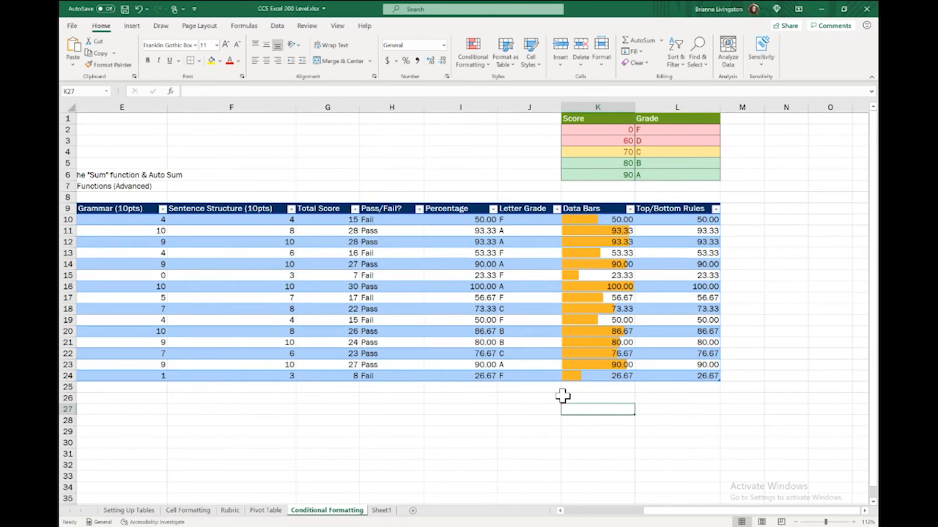
pyautogui.hscroll(-1, 389, 426)
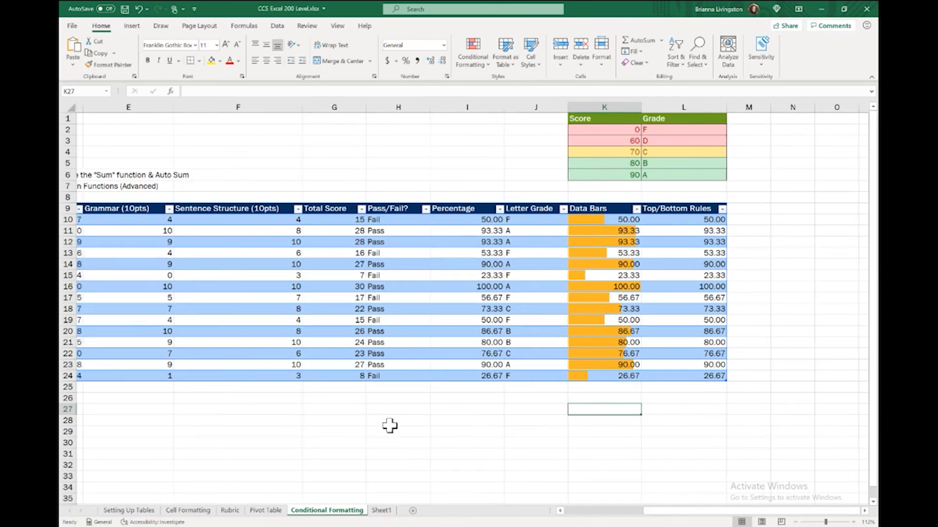
pyautogui.hscroll(-2, 389, 426)
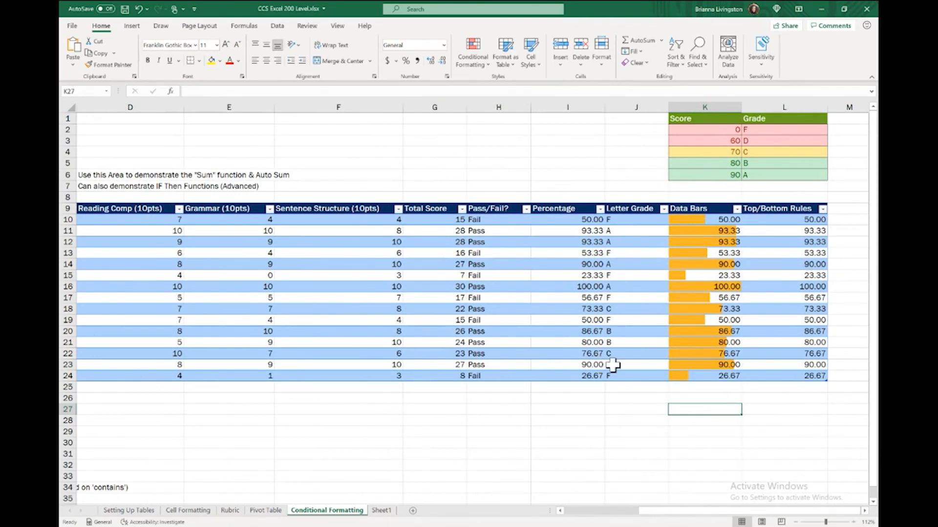
pyautogui.hscroll(3, 615, 367)
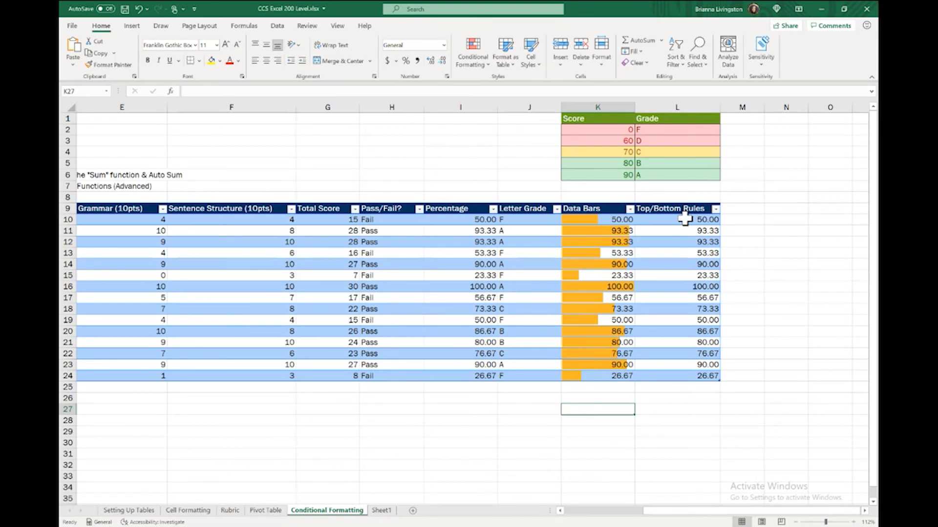
pyautogui.moveTo(685, 219); pyautogui.dragTo(678, 377)
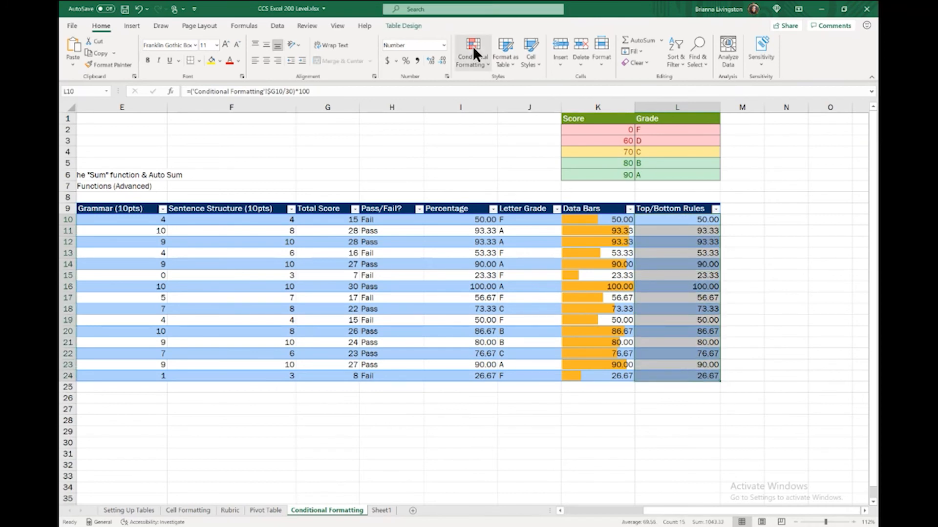
pyautogui.click(483, 64)
pyautogui.moveTo(506, 109)
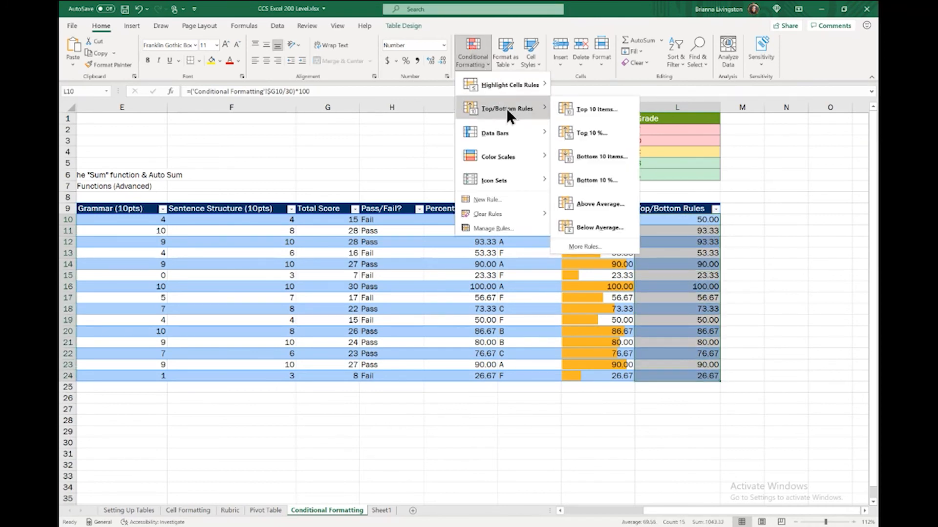
pyautogui.click(600, 110)
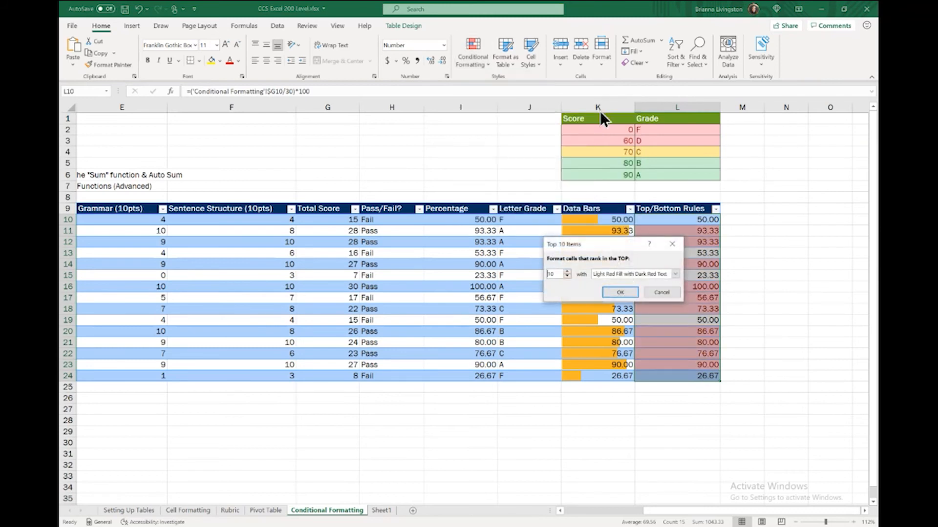
pyautogui.click(569, 276)
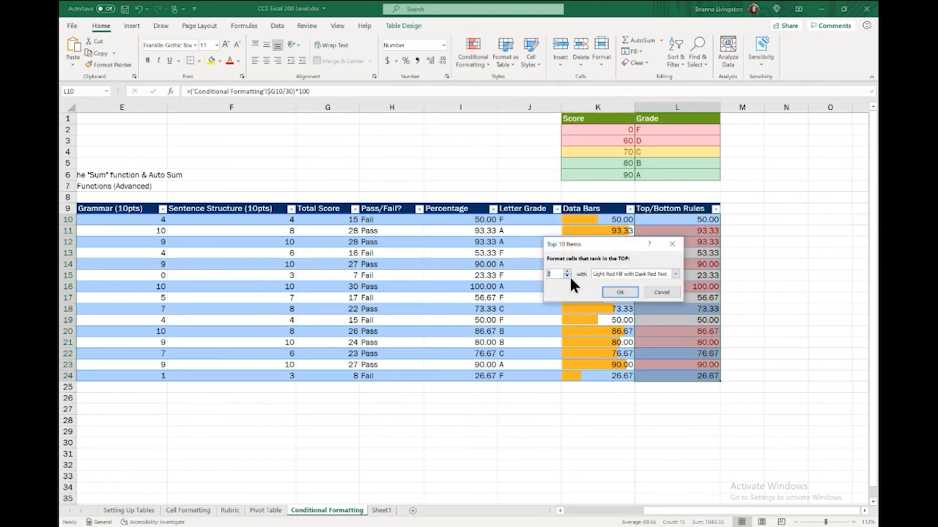
pyautogui.click(569, 276)
pyautogui.click(568, 276)
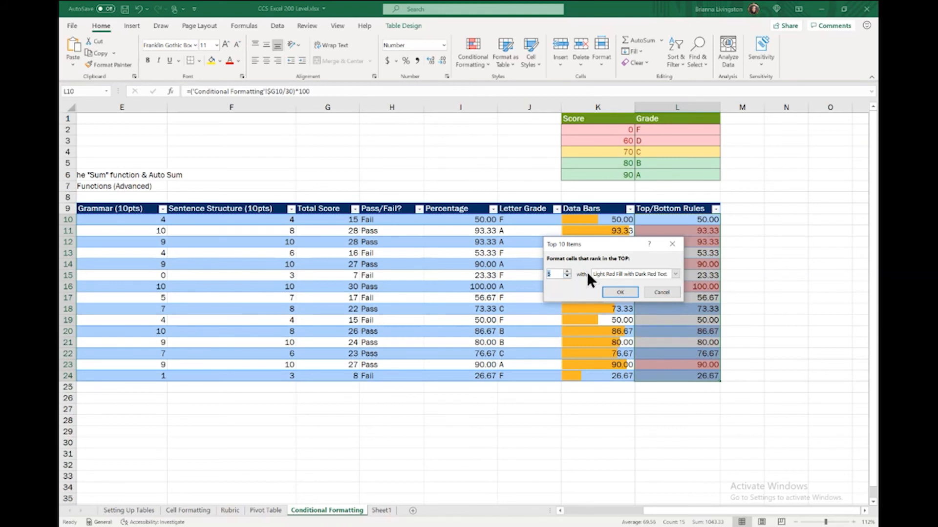
# - Try Yellow Fill with Dark Yellow Text for the top 5 items, and apply the rule with Green Fill with Dark Green Text
pyautogui.click(670, 273)
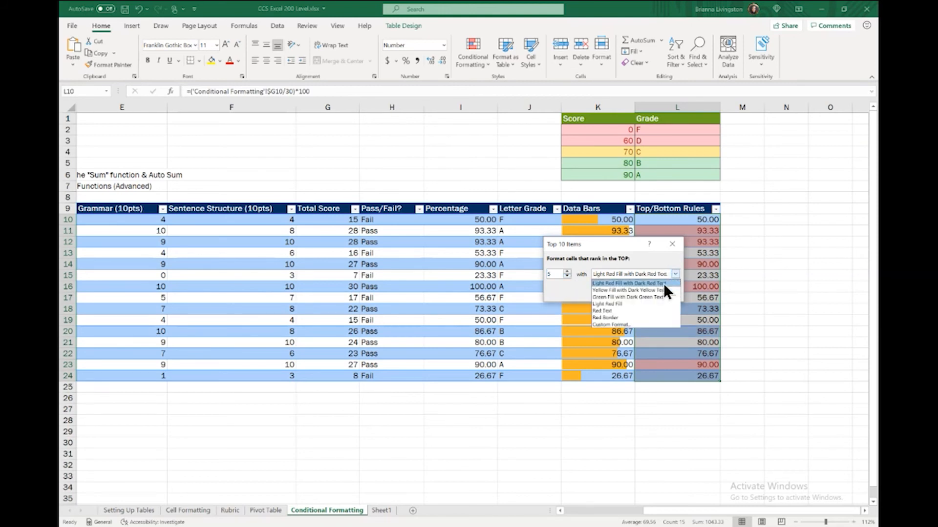
pyautogui.click(626, 290)
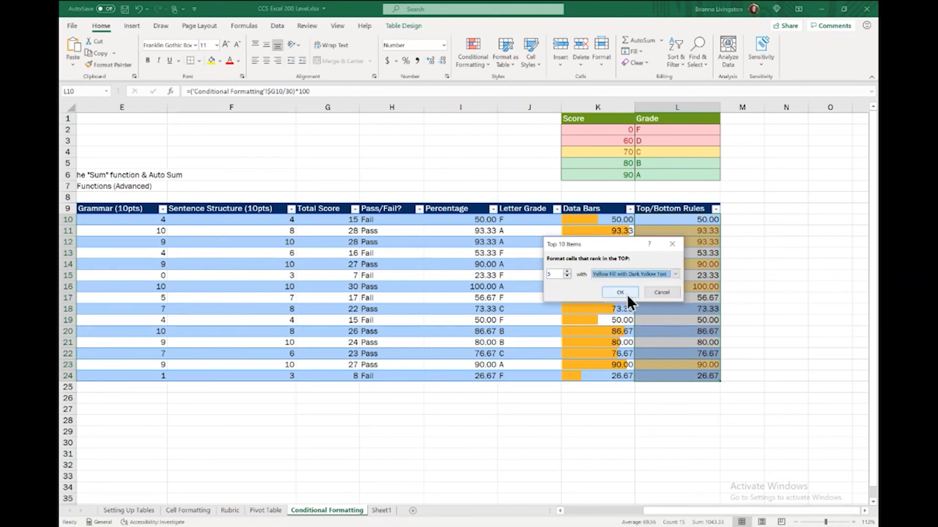
pyautogui.click(676, 274)
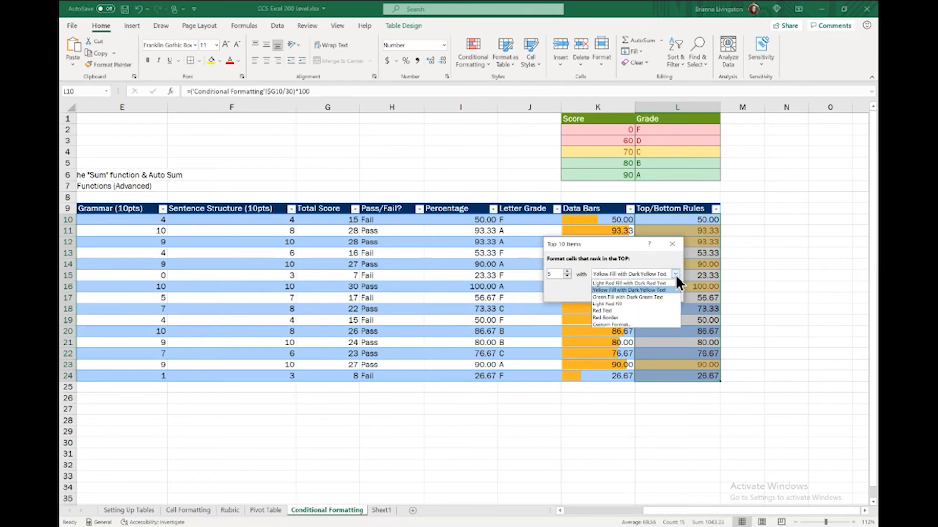
pyautogui.click(657, 296)
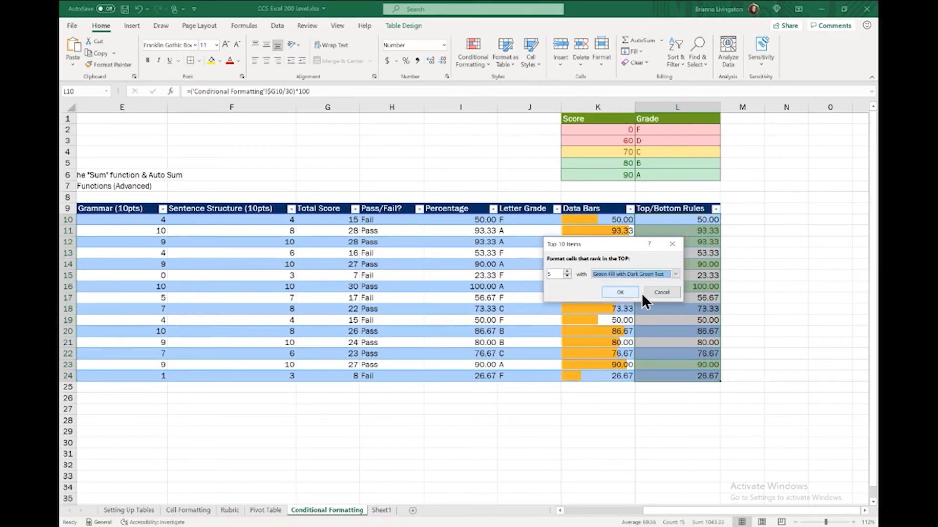
pyautogui.click(675, 273)
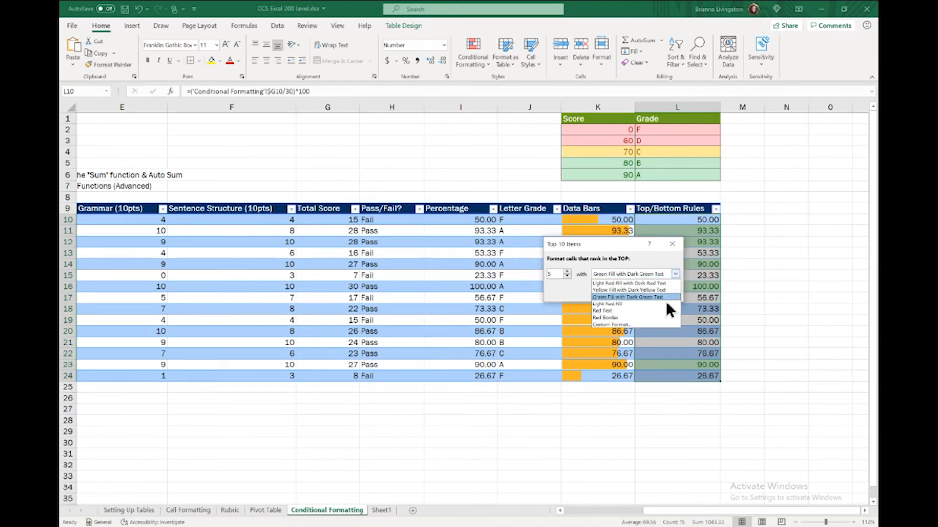
pyautogui.click(652, 250)
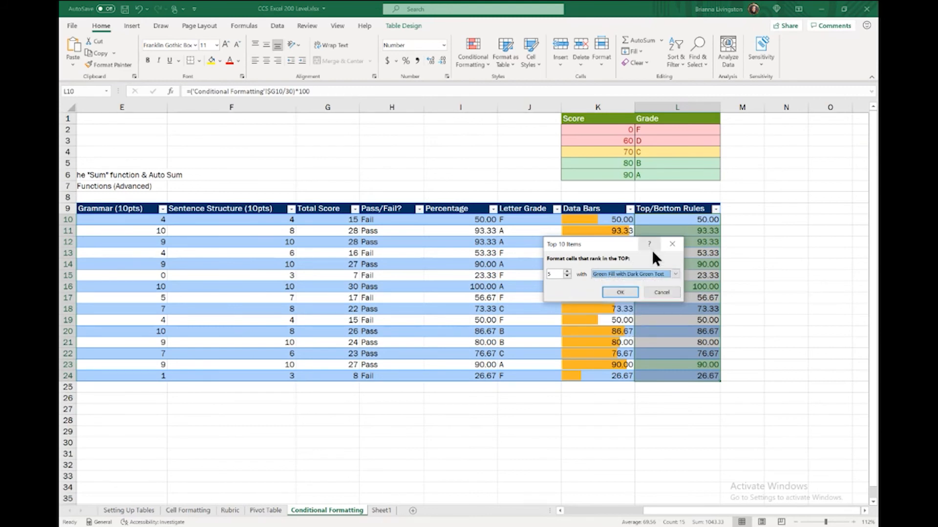
pyautogui.click(619, 292)
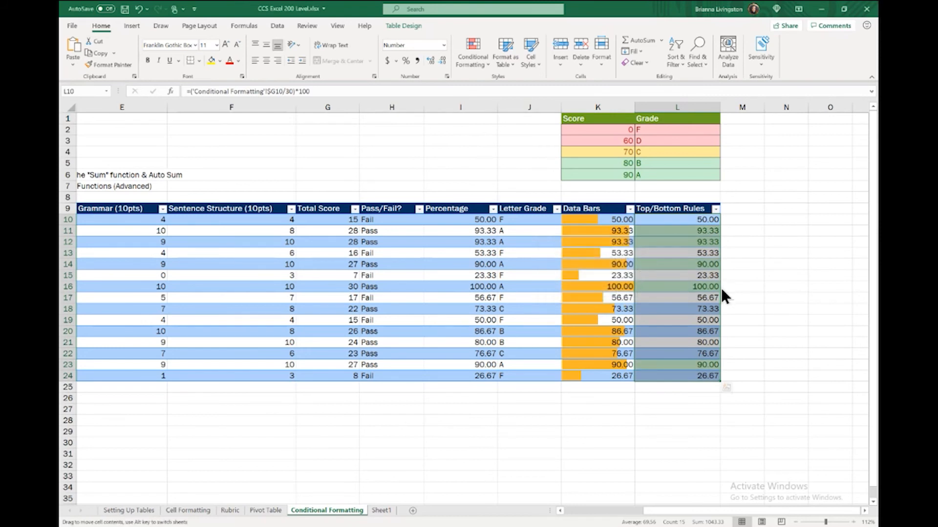
pyautogui.click(739, 274)
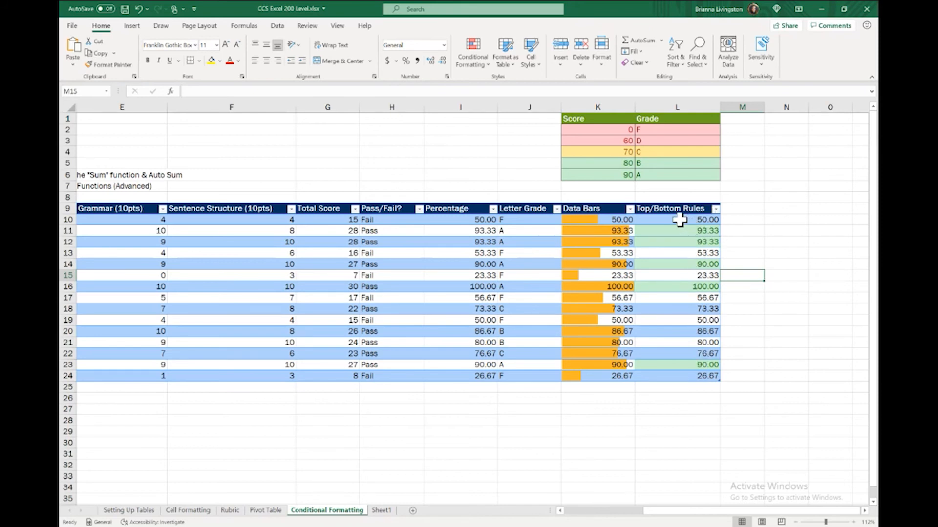
# - Apply a Bottom 10 Items rule to L10:L24, limited to 5 items, with Light Red Fill with Dark Red Text
pyautogui.moveTo(684, 219); pyautogui.dragTo(684, 374)
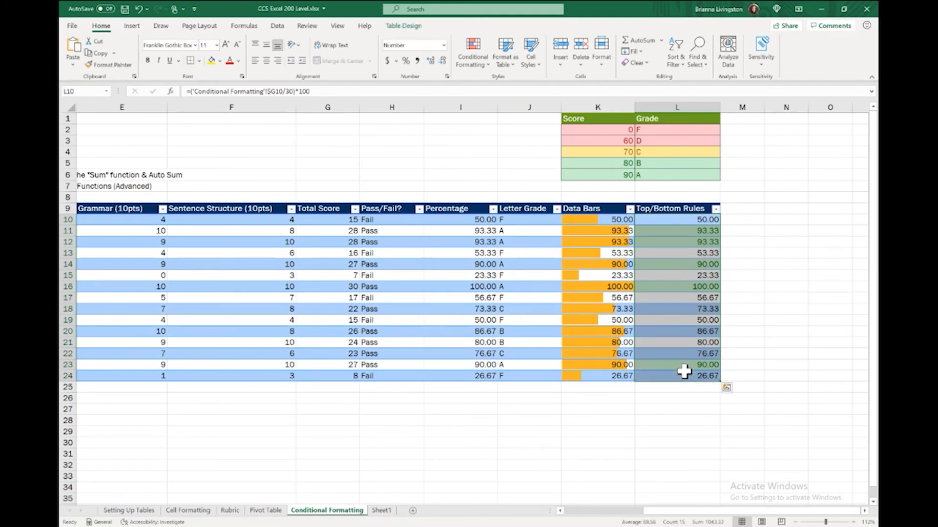
pyautogui.click(467, 57)
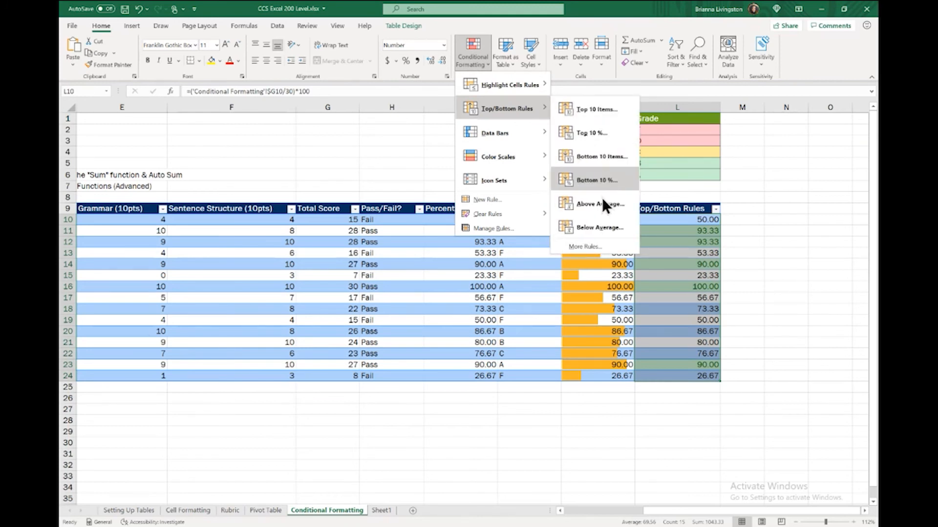
pyautogui.click(609, 155)
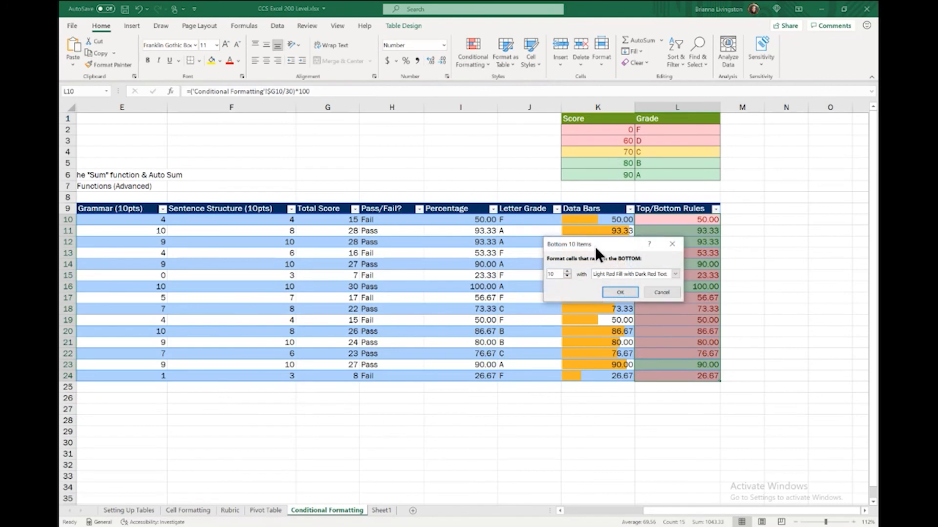
pyautogui.click(566, 276)
pyautogui.click(567, 277)
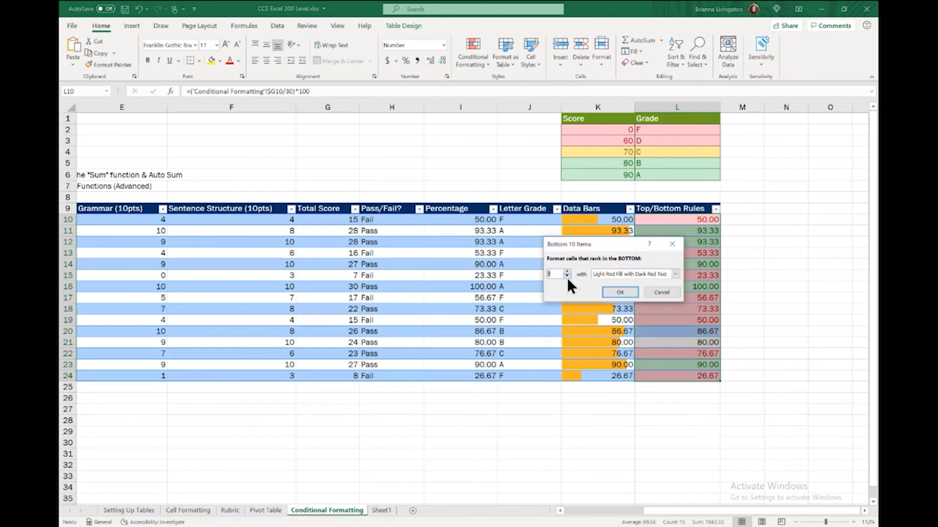
pyautogui.click(566, 276)
pyautogui.click(566, 276)
pyautogui.click(567, 276)
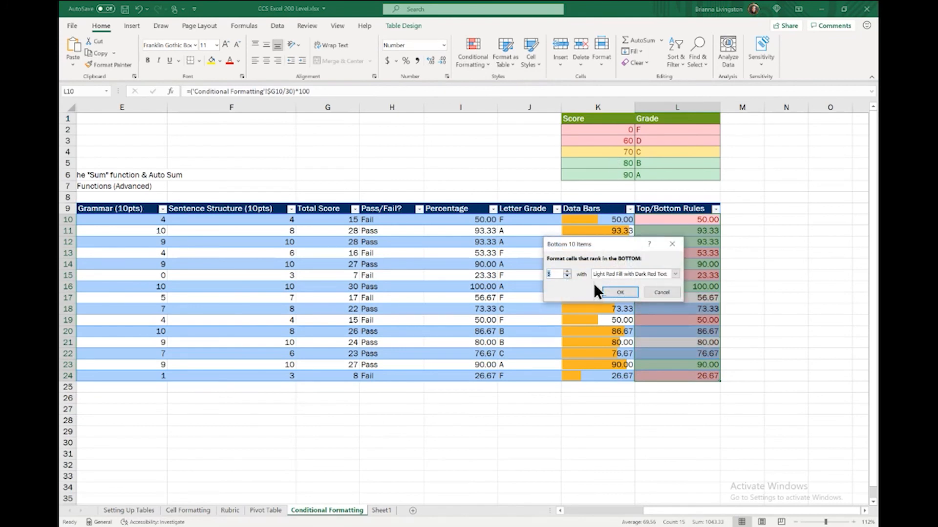
pyautogui.click(620, 292)
pyautogui.click(749, 319)
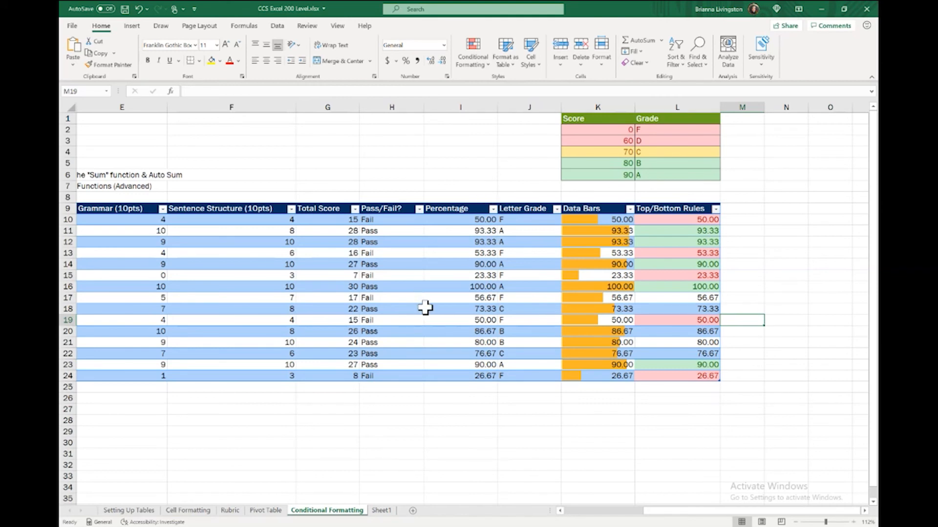
pyautogui.hscroll(-3, 436, 345)
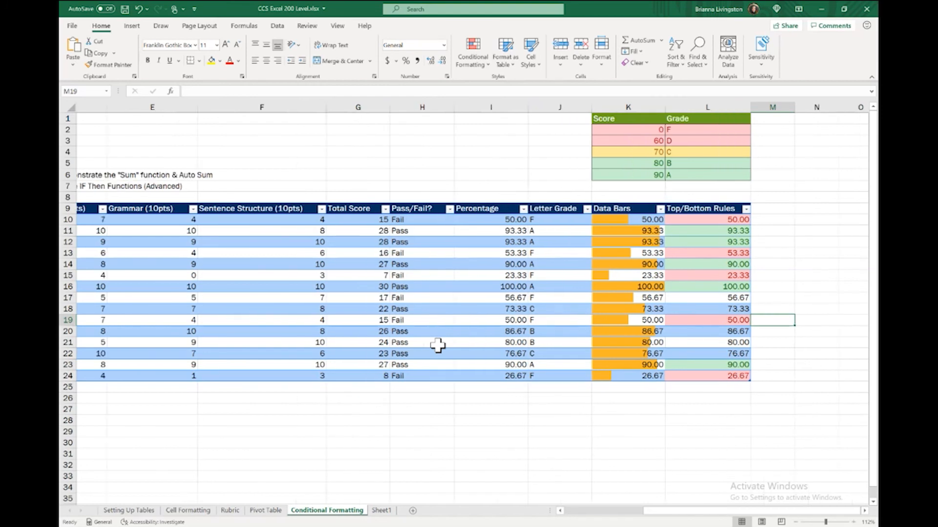
pyautogui.hscroll(-1, 437, 345)
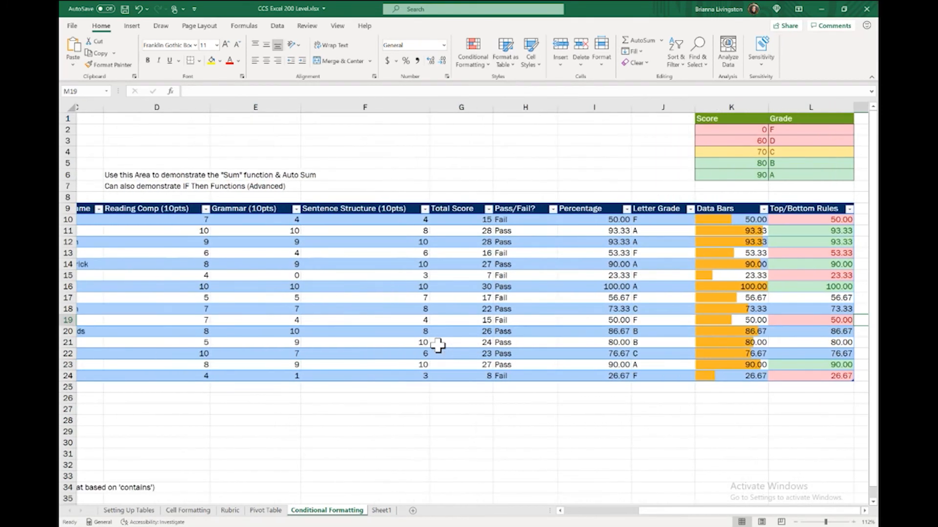
pyautogui.hscroll(-1, 437, 345)
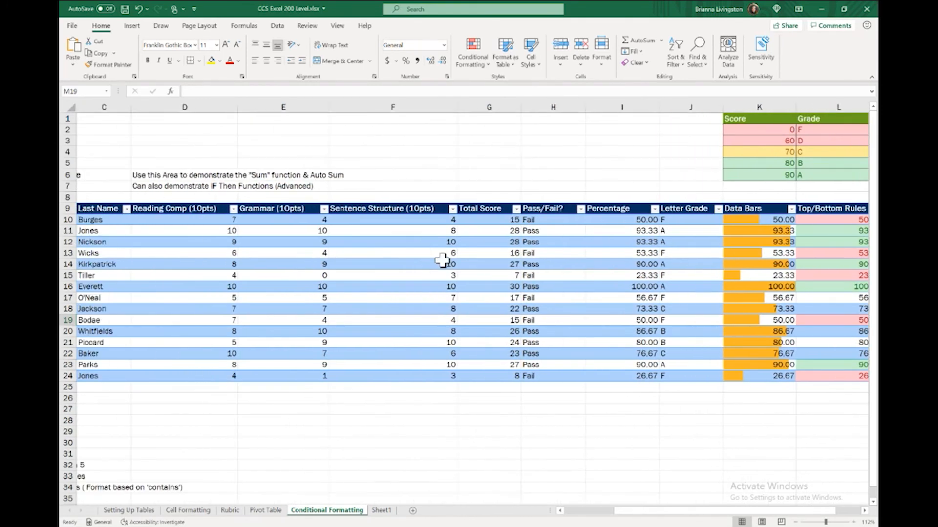
pyautogui.click(547, 221)
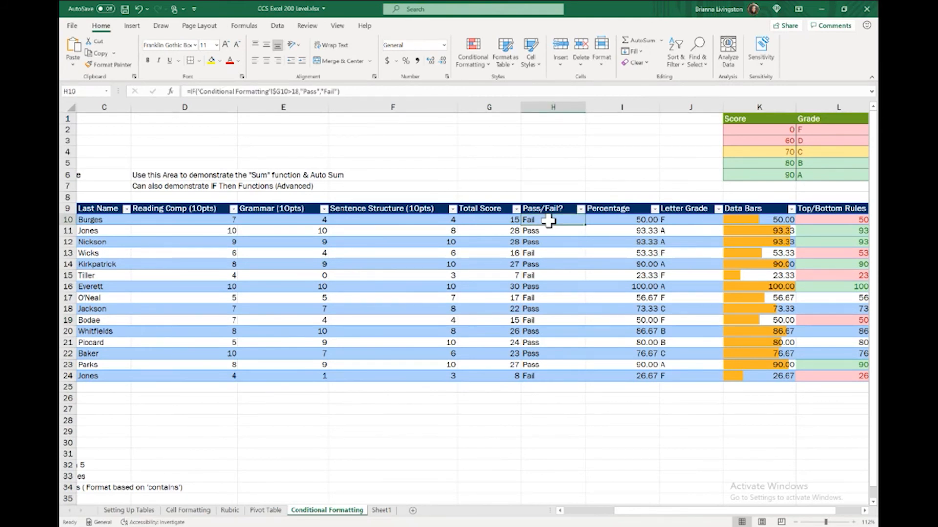
pyautogui.moveTo(548, 221); pyautogui.dragTo(603, 208)
pyautogui.click(566, 216)
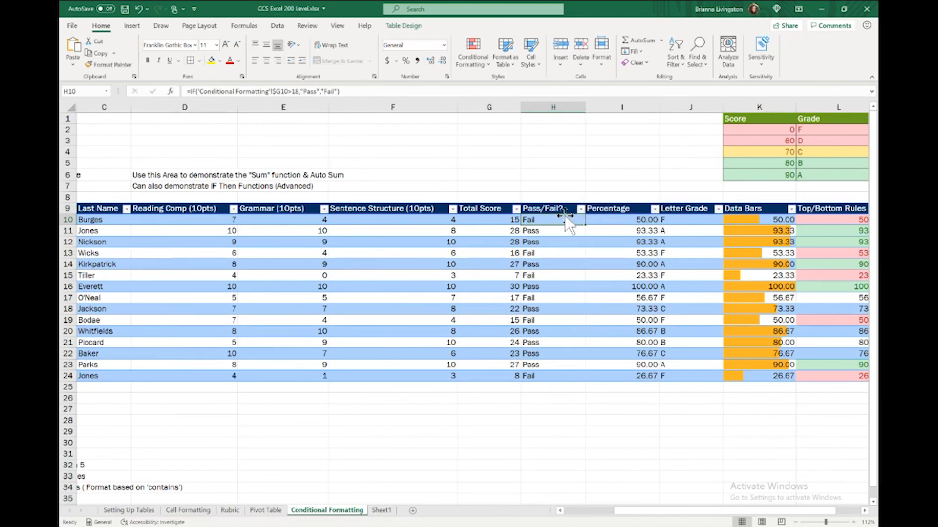
pyautogui.click(475, 72)
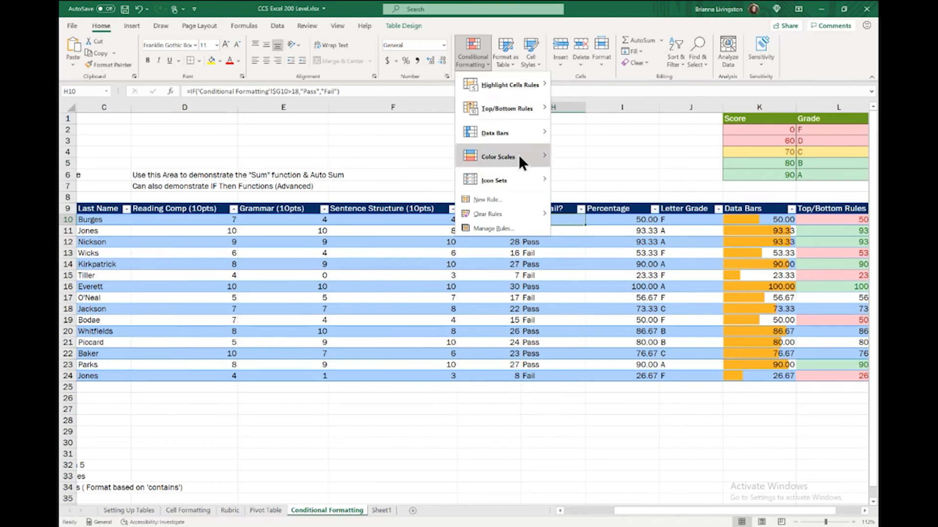
pyautogui.click(571, 220)
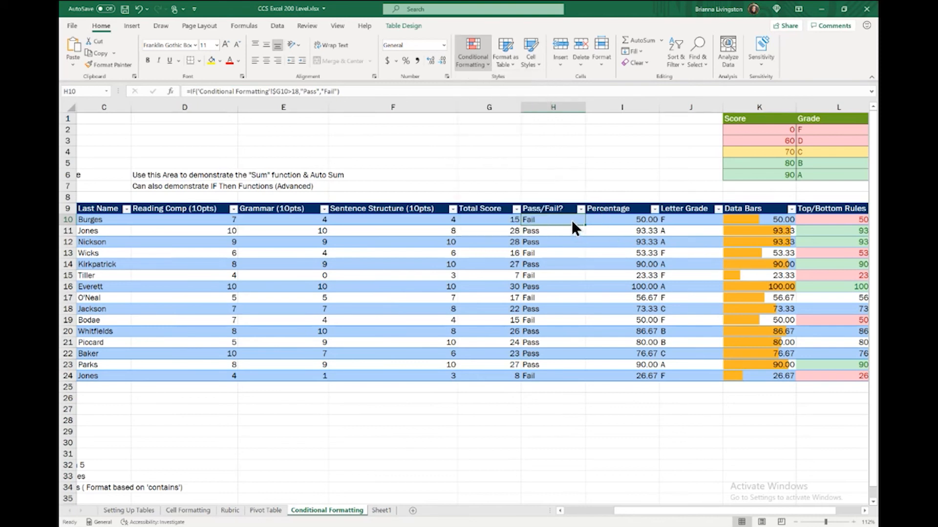
# - Start a new formatting rule for the Pass/Fail? cells, H10:H24, that formats only cells with specific text containing "Pass"
pyautogui.moveTo(569, 220); pyautogui.dragTo(555, 378)
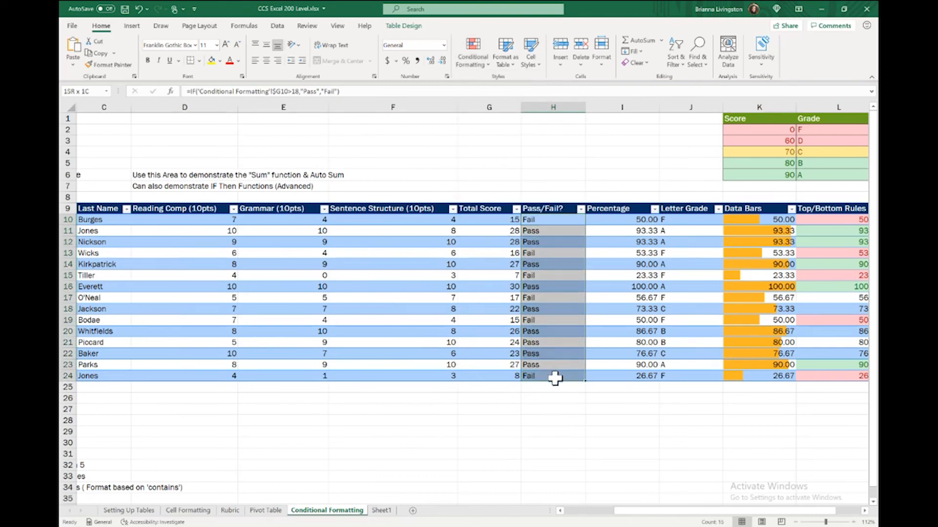
pyautogui.click(470, 55)
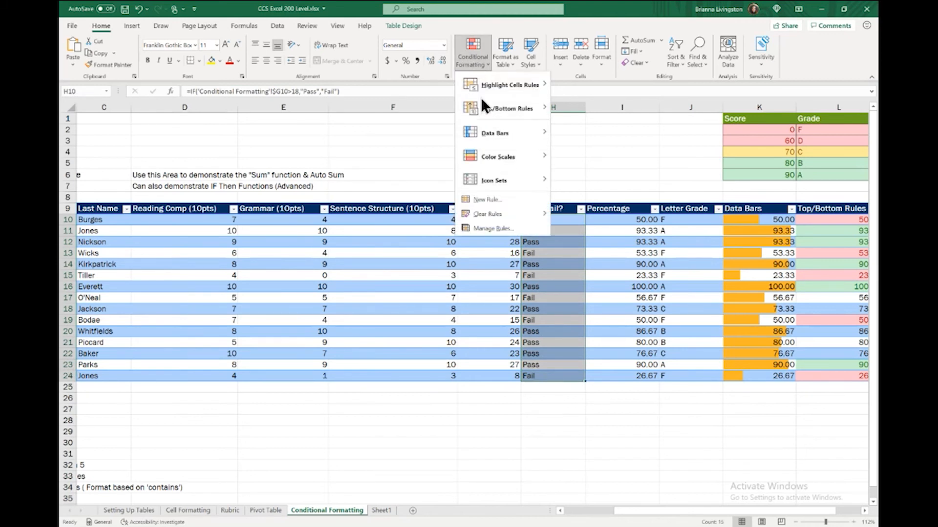
pyautogui.click(488, 202)
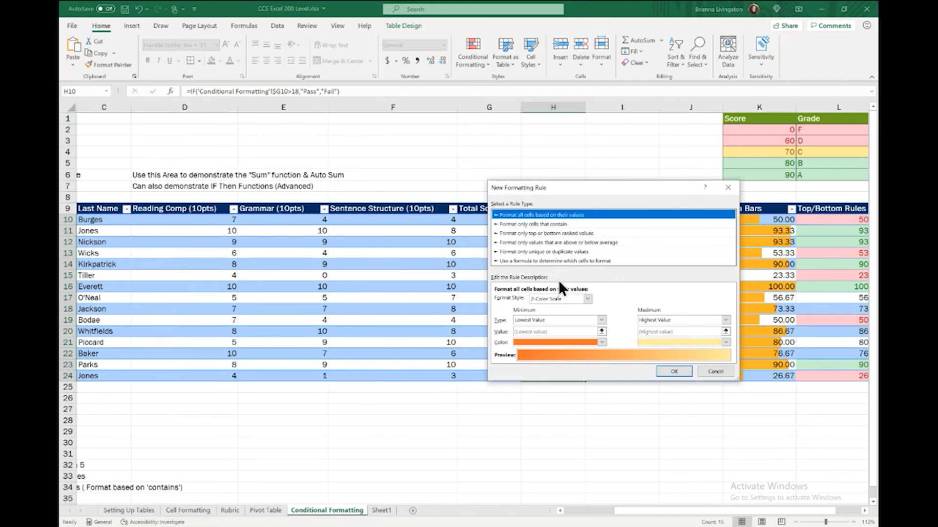
pyautogui.click(535, 224)
pyautogui.click(540, 300)
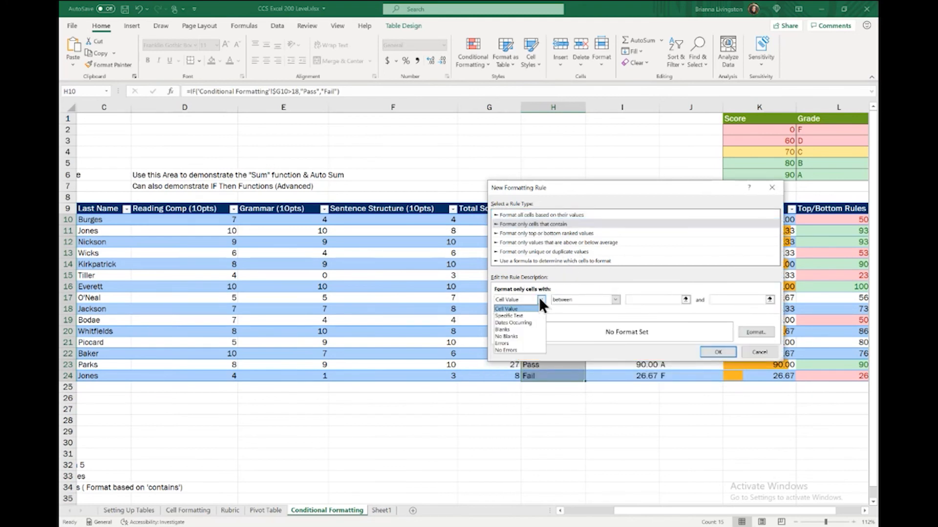
pyautogui.click(526, 322)
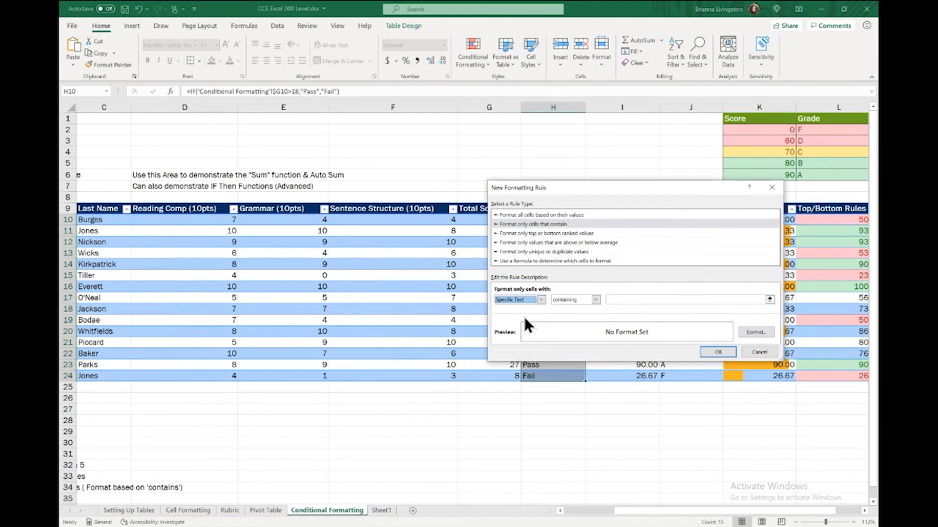
pyautogui.click(626, 300)
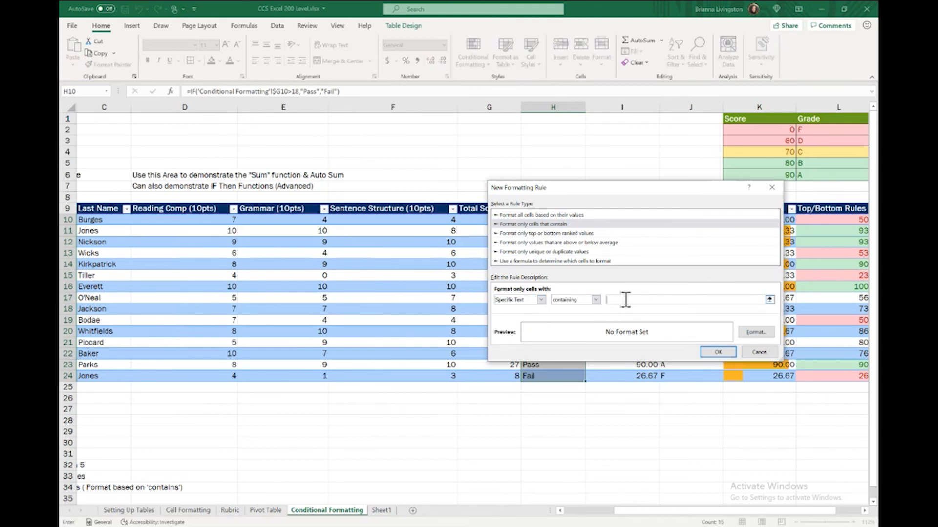
pyautogui.write('pas')
pyautogui.press('BackSpace')
pyautogui.press('BackSpace')
pyautogui.press('BackSpace')
pyautogui.write('Pass')
# - Set a light green background fill for the "Pass" rule and apply the rule
pyautogui.click(748, 332)
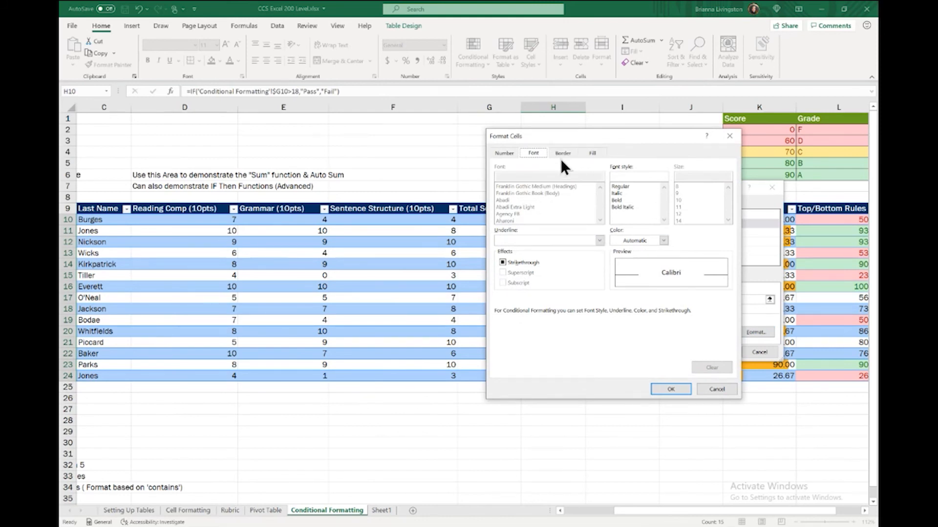
pyautogui.click(591, 154)
pyautogui.click(564, 217)
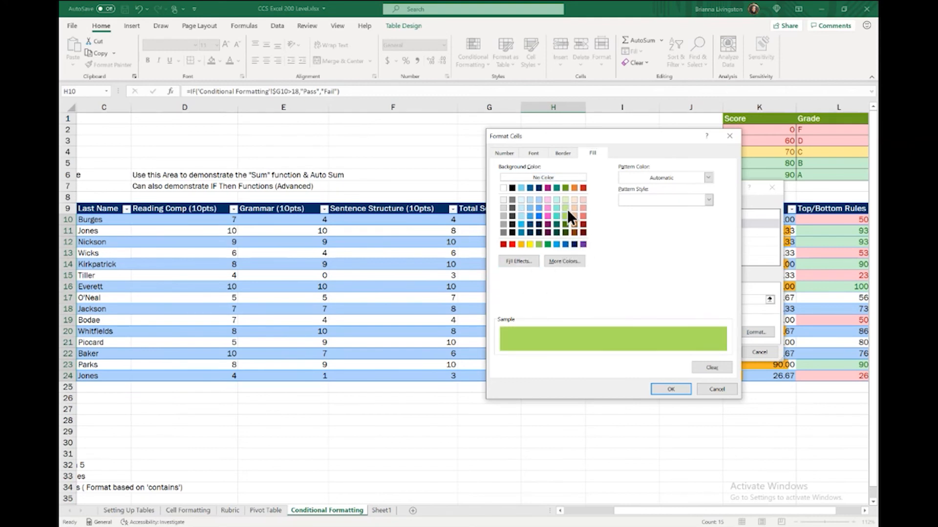
pyautogui.click(567, 209)
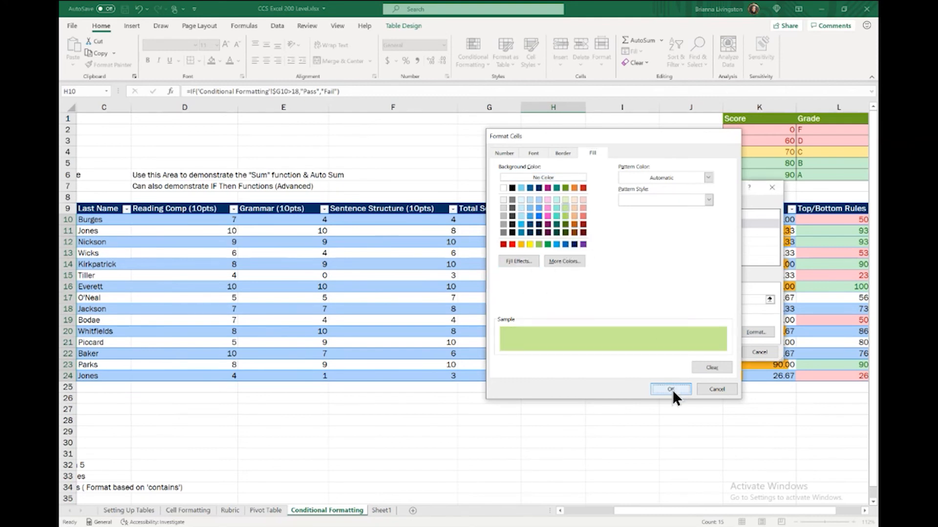
pyautogui.click(670, 389)
pyautogui.click(725, 354)
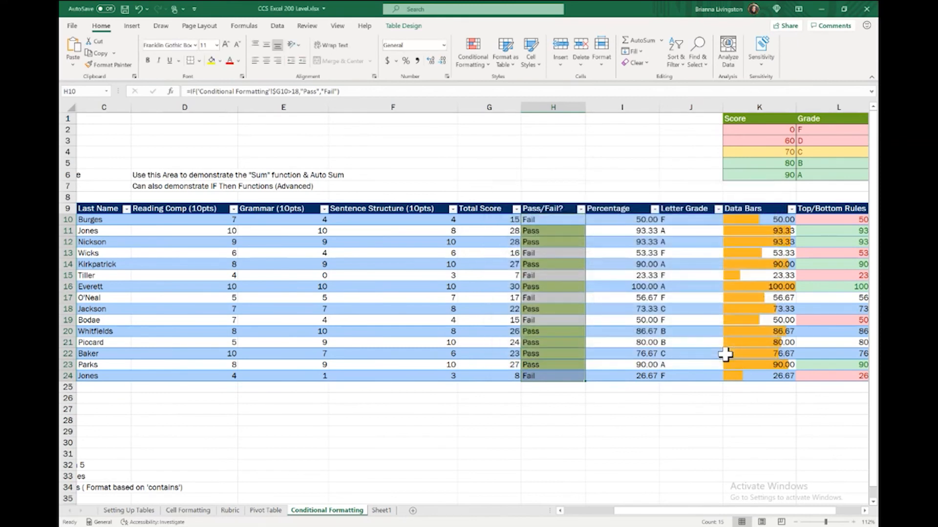
pyautogui.click(561, 409)
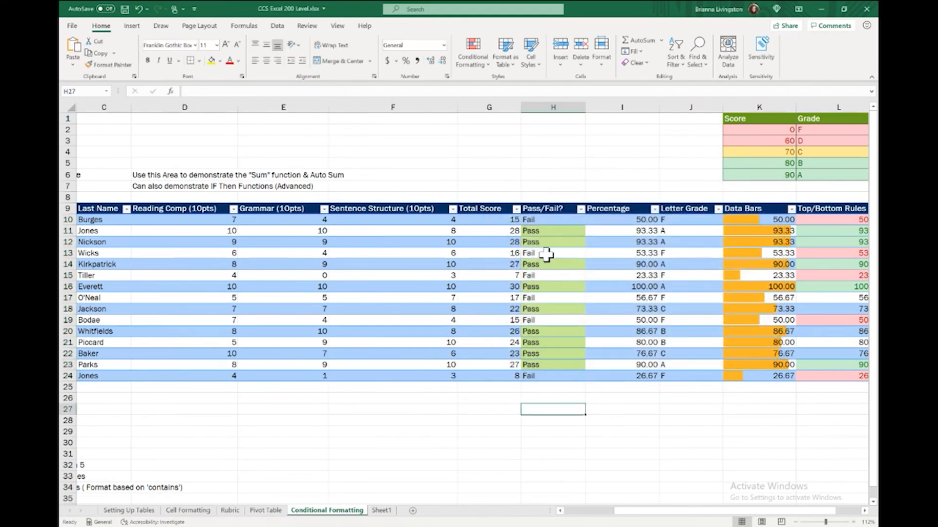
# - Start another new formatting rule for H10:H24 that formats only cells with specific text containing "Fail"
pyautogui.moveTo(557, 219); pyautogui.dragTo(574, 376)
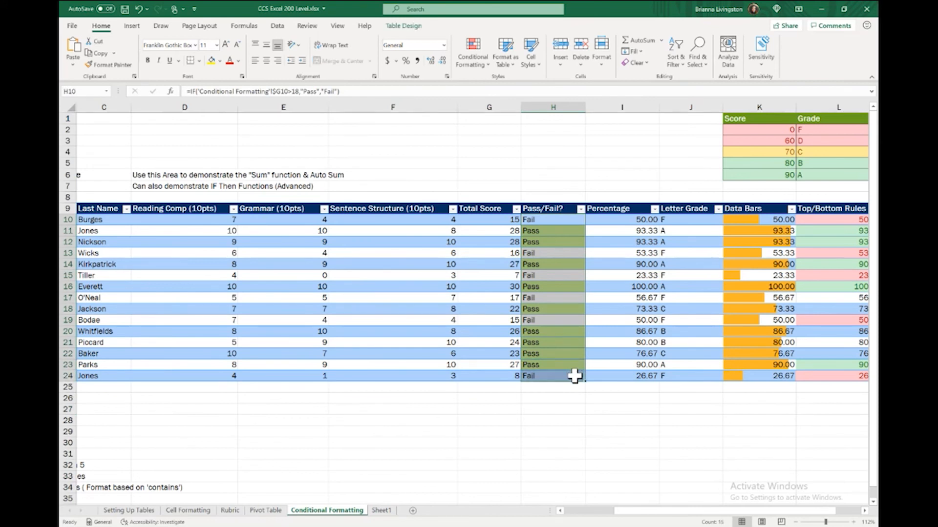
pyautogui.click(487, 63)
pyautogui.click(537, 200)
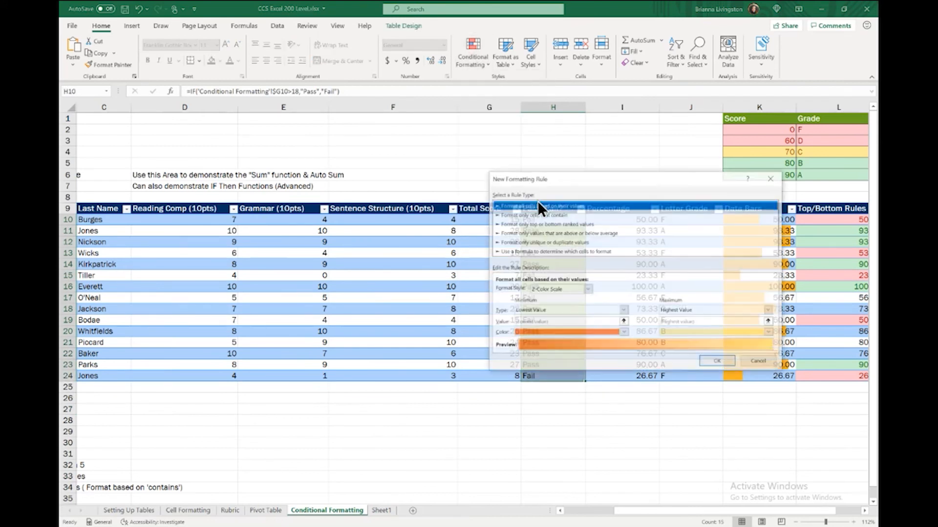
pyautogui.click(572, 215)
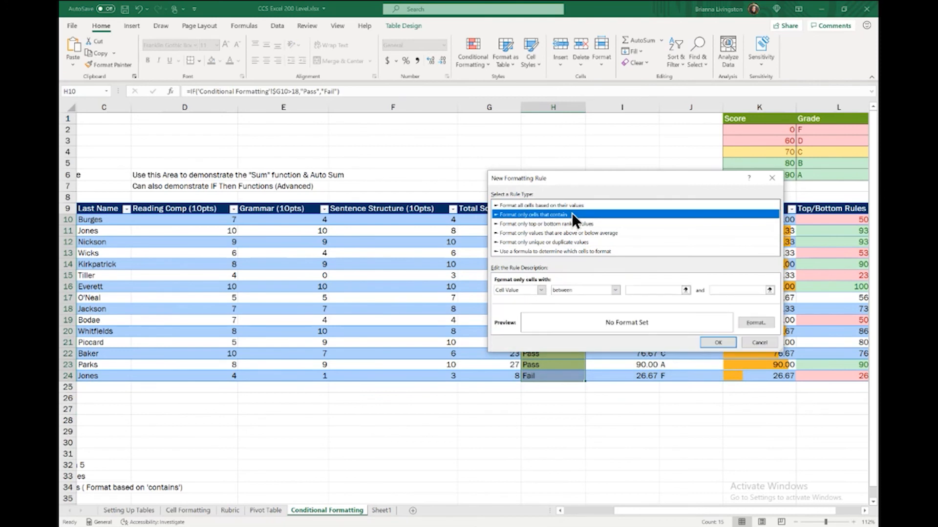
pyautogui.click(540, 290)
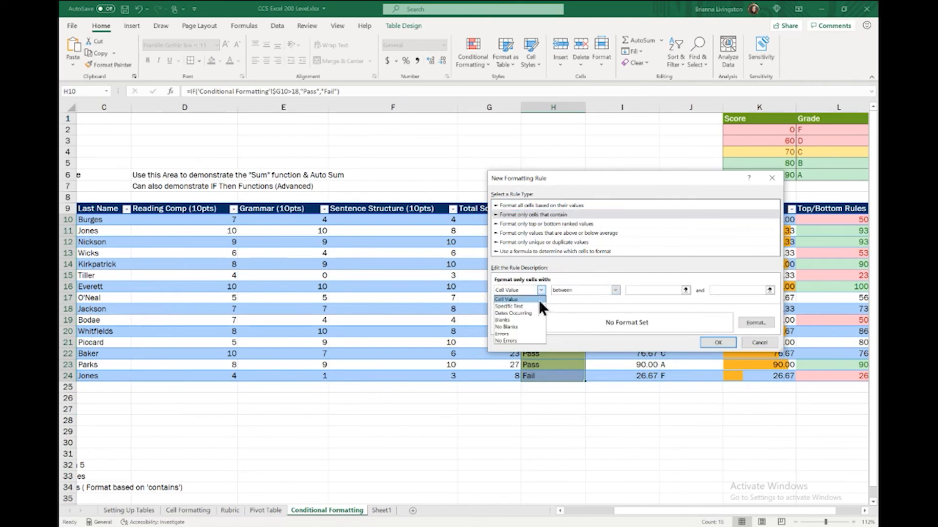
pyautogui.click(538, 307)
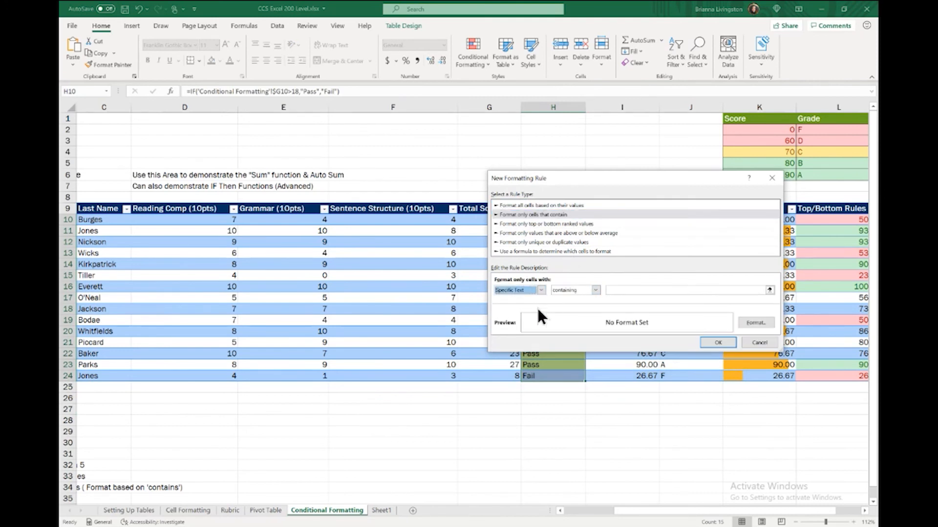
pyautogui.click(619, 292)
pyautogui.write('Fail')
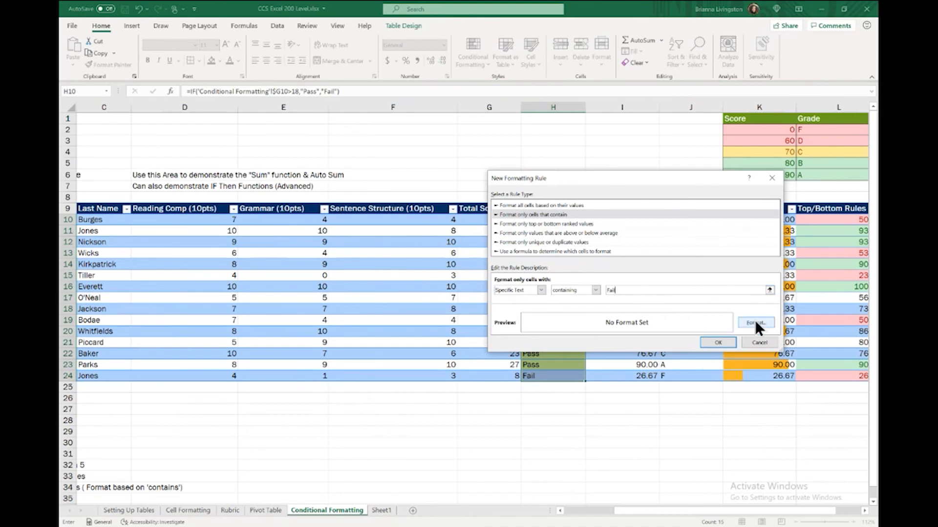
# - Set a light red background fill for the "Fail" rule and apply the rule
pyautogui.click(755, 322)
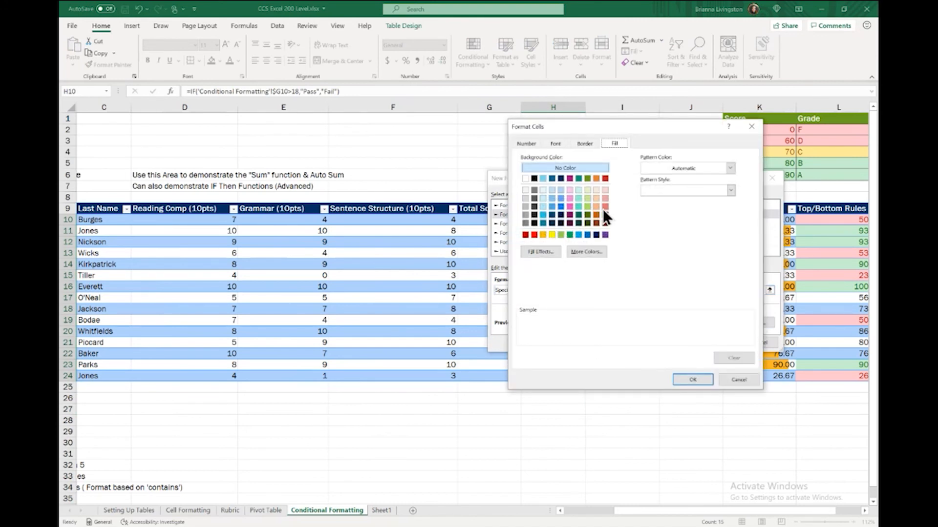
pyautogui.click(604, 208)
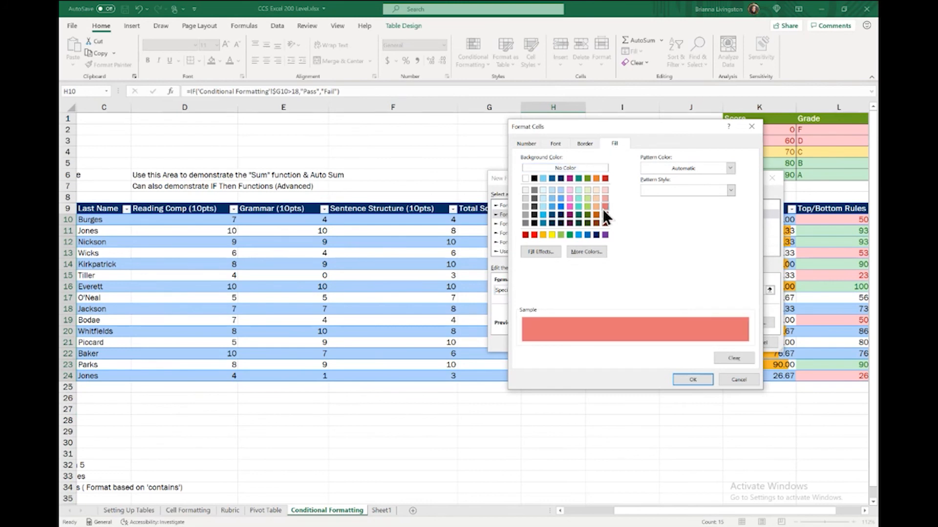
pyautogui.click(693, 379)
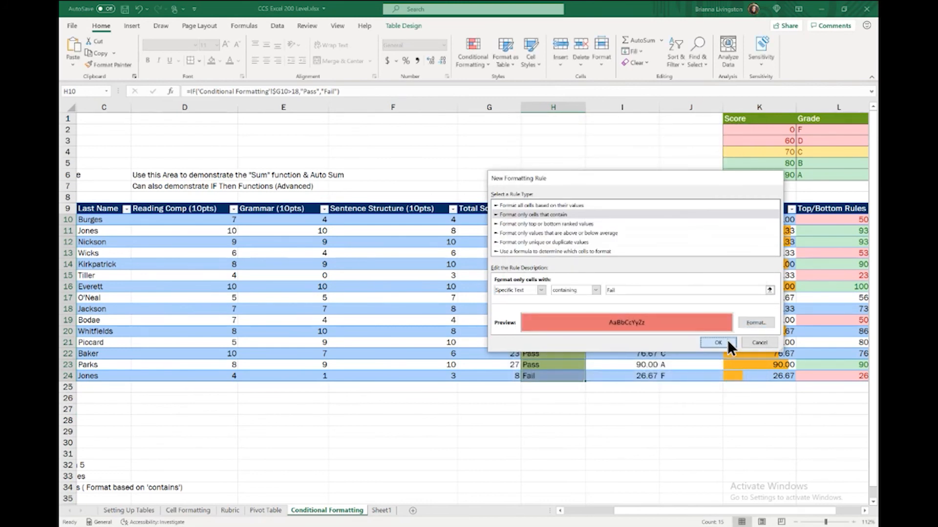
pyautogui.click(727, 341)
pyautogui.click(537, 408)
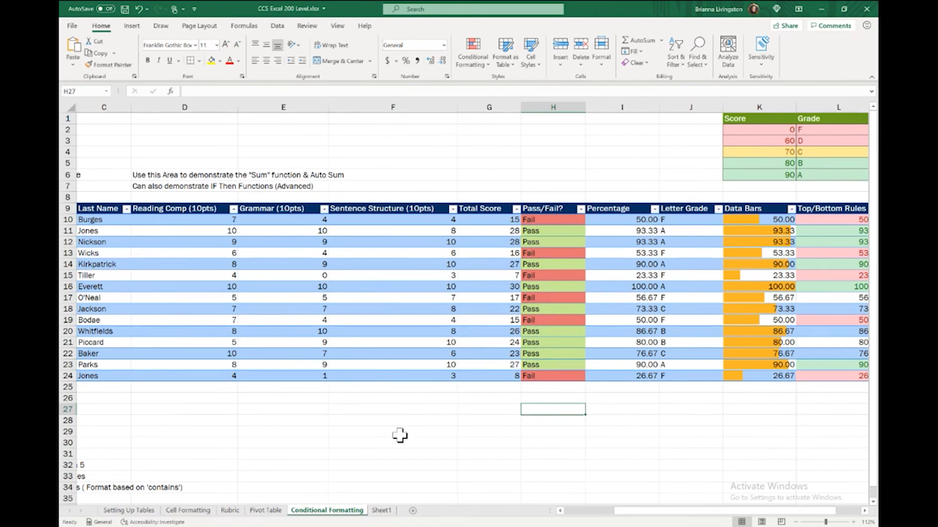
pyautogui.keyDown('ctrl'); pyautogui.scroll(-3, 400, 435); pyautogui.keyUp('ctrl')
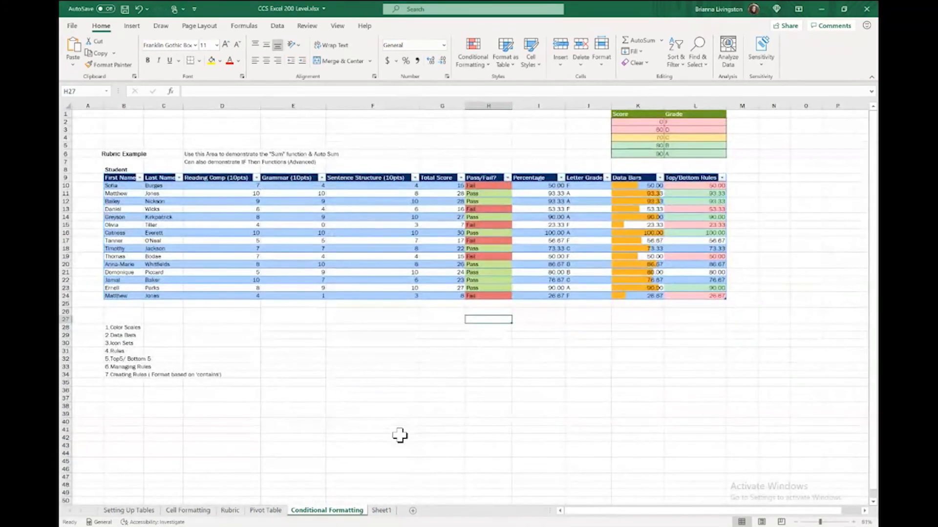
pyautogui.keyDown('ctrl'); pyautogui.scroll(2, 400, 435); pyautogui.keyUp('ctrl')
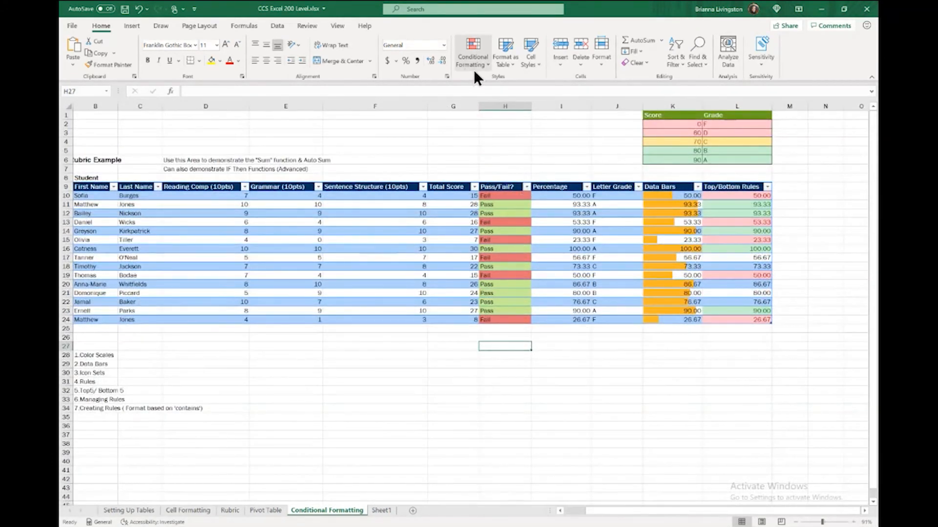
pyautogui.click(473, 68)
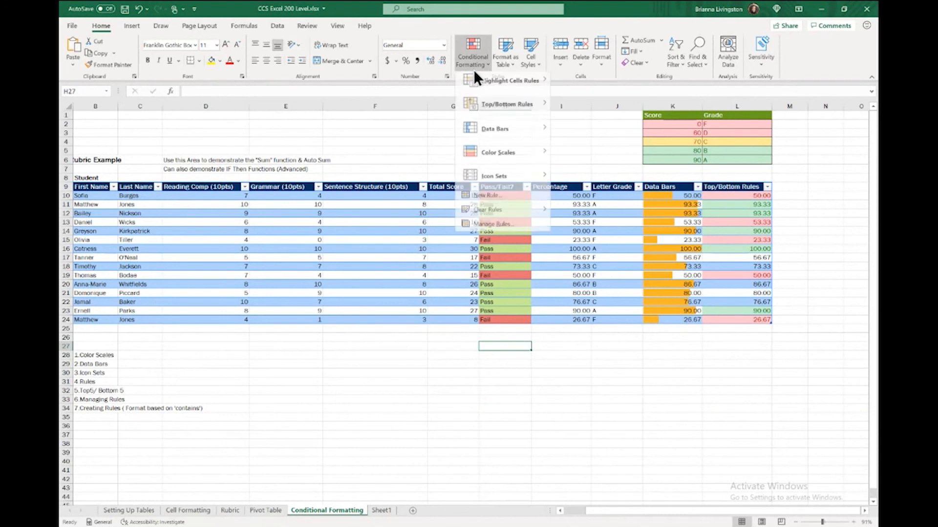
pyautogui.click(512, 230)
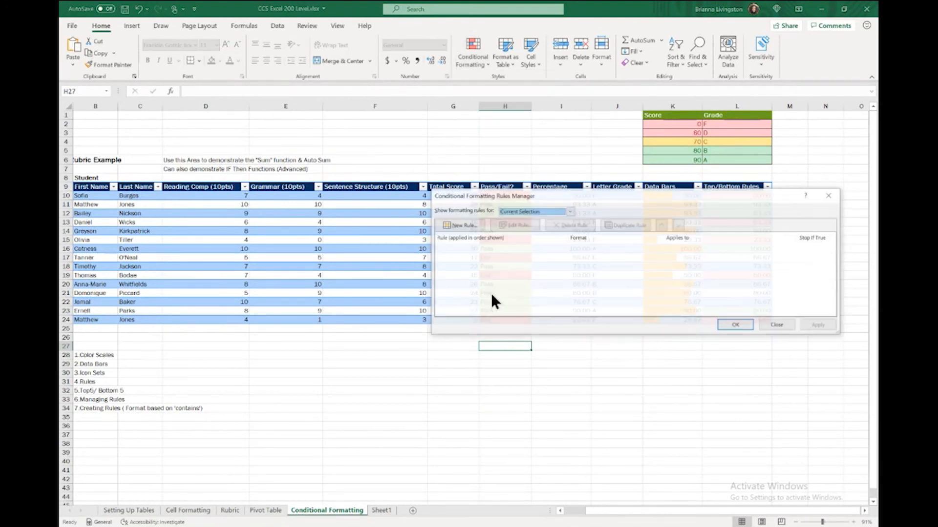
pyautogui.click(764, 323)
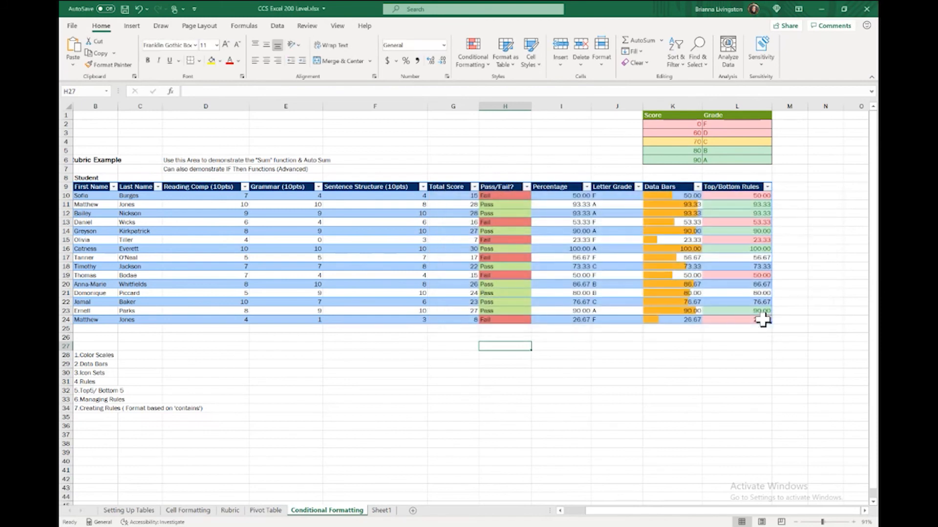
# - Edit the Data Bar rule among the rules for H9:L24, setting its solid fill colour to light blue, and apply the change
pyautogui.moveTo(486, 188); pyautogui.dragTo(761, 328)
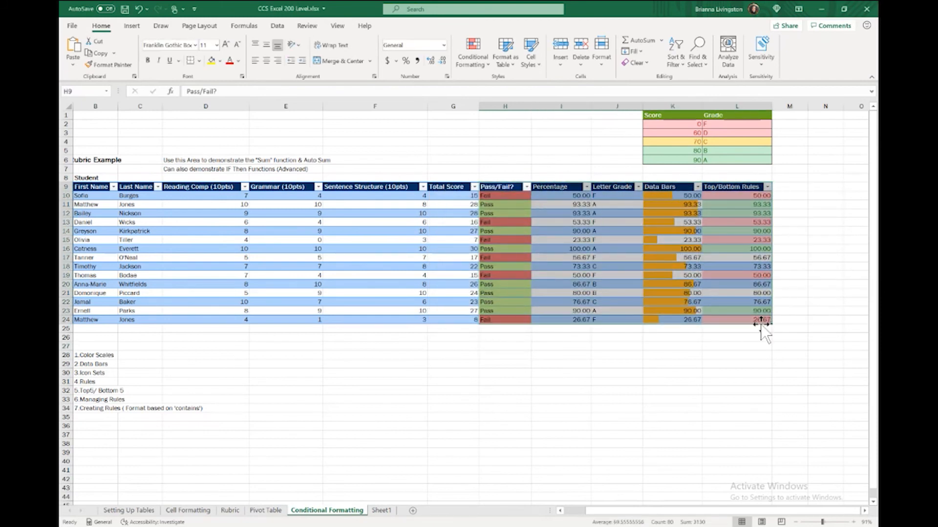
pyautogui.click(477, 68)
pyautogui.click(490, 227)
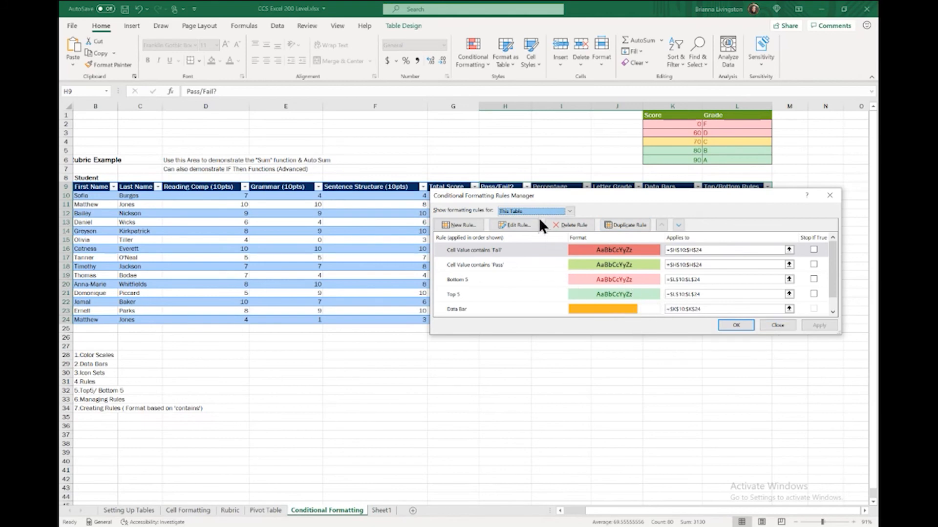
pyautogui.click(568, 309)
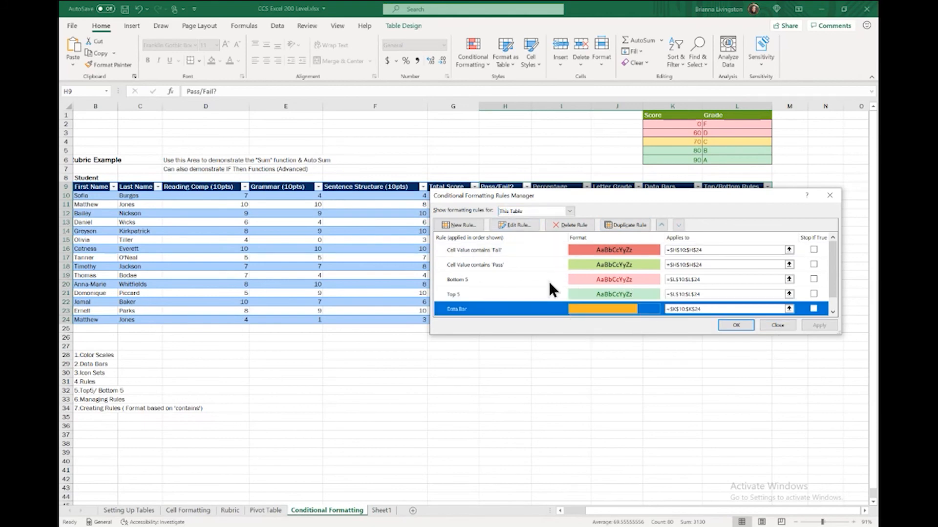
pyautogui.click(523, 224)
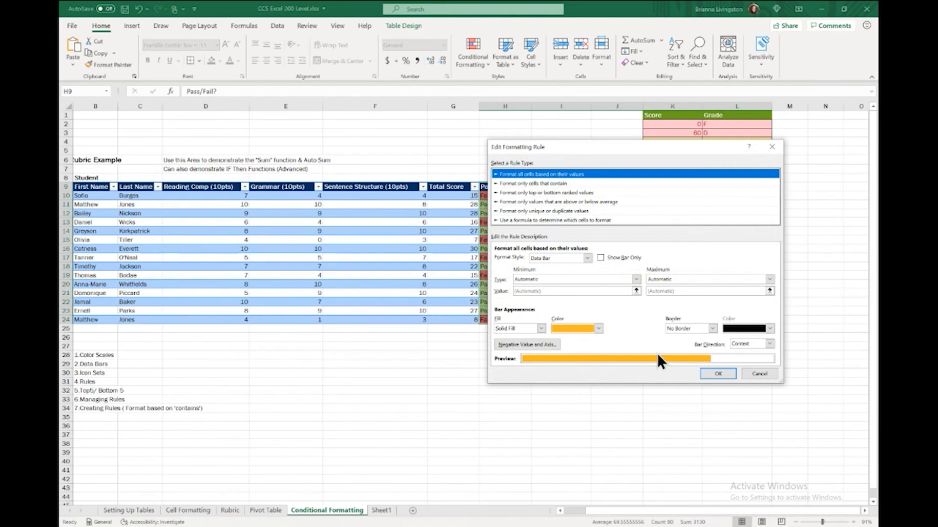
pyautogui.click(598, 329)
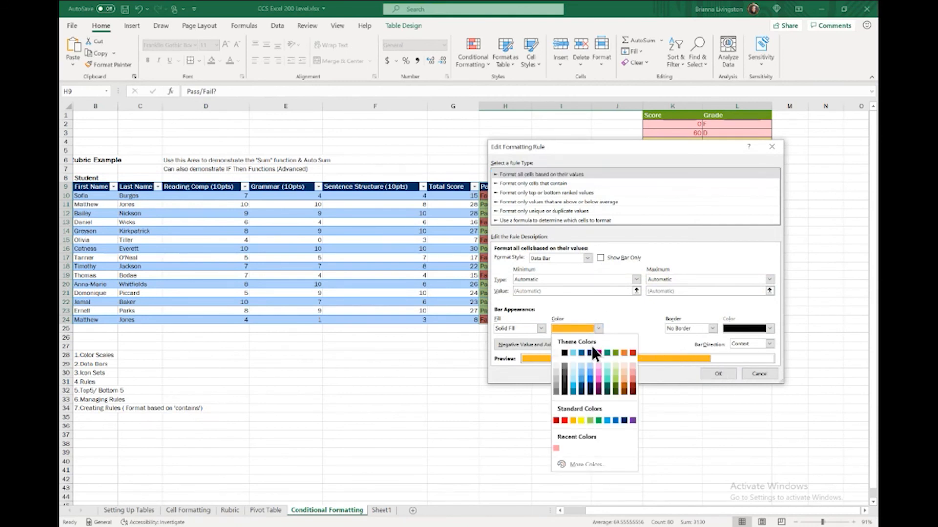
pyautogui.click(576, 353)
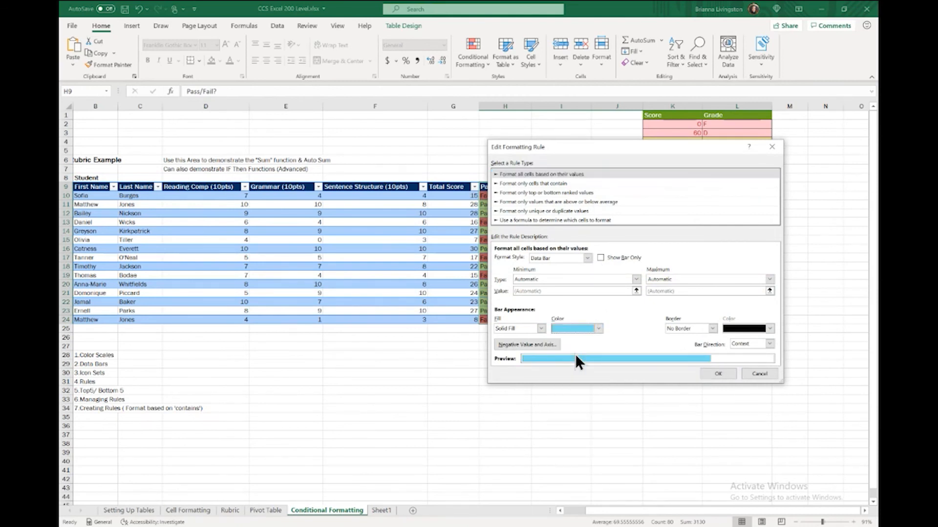
pyautogui.click(711, 373)
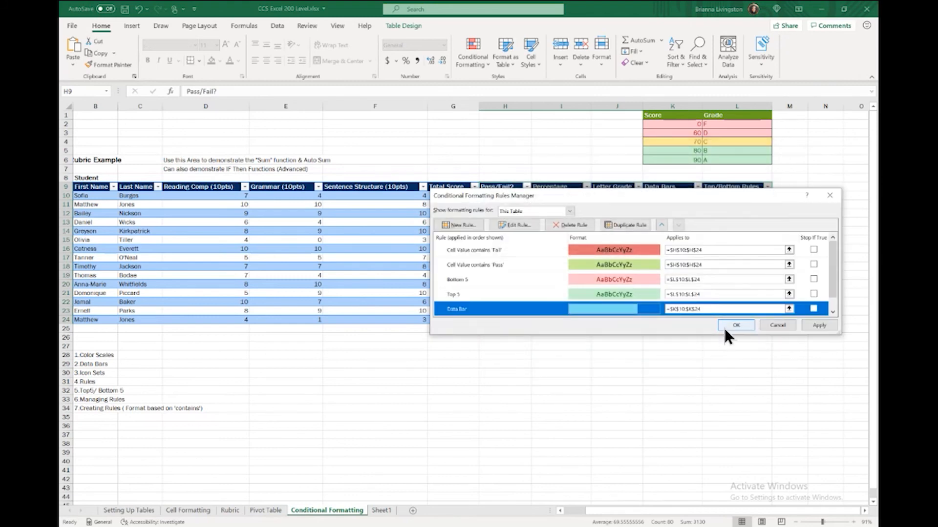
pyautogui.click(812, 326)
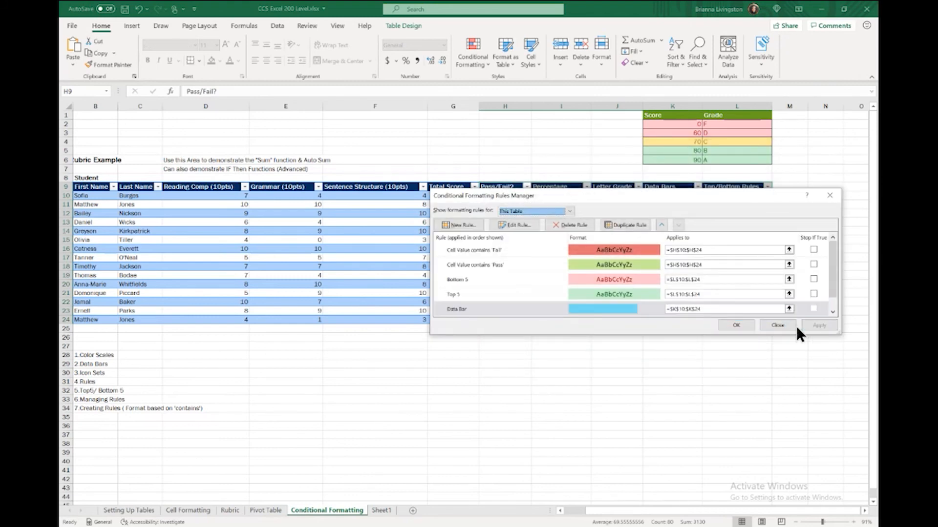
pyautogui.click(743, 328)
pyautogui.click(665, 354)
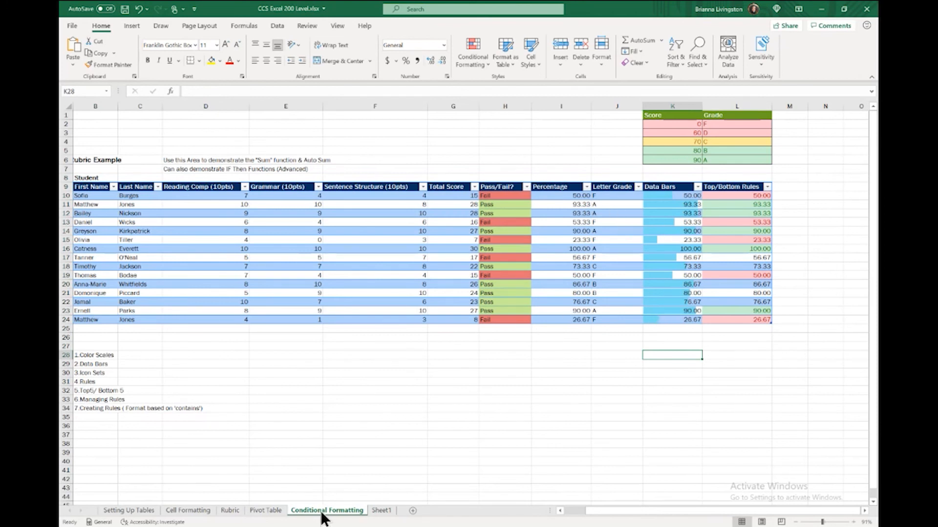
# - Check the live event Q&A in the Microsoft Teams window and return to the Excel workbook
pyautogui.press('alt')
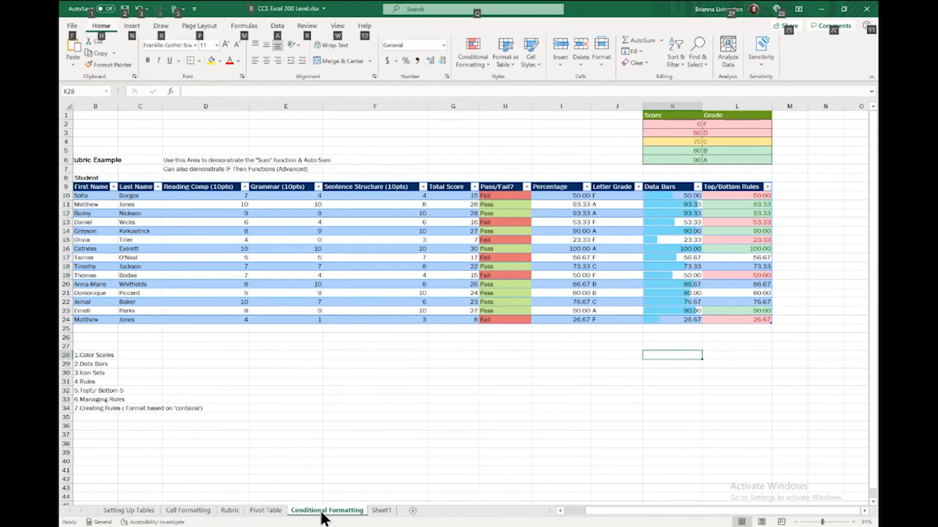
pyautogui.hotkey('alt', 'Tab')
pyautogui.click(410, 247)
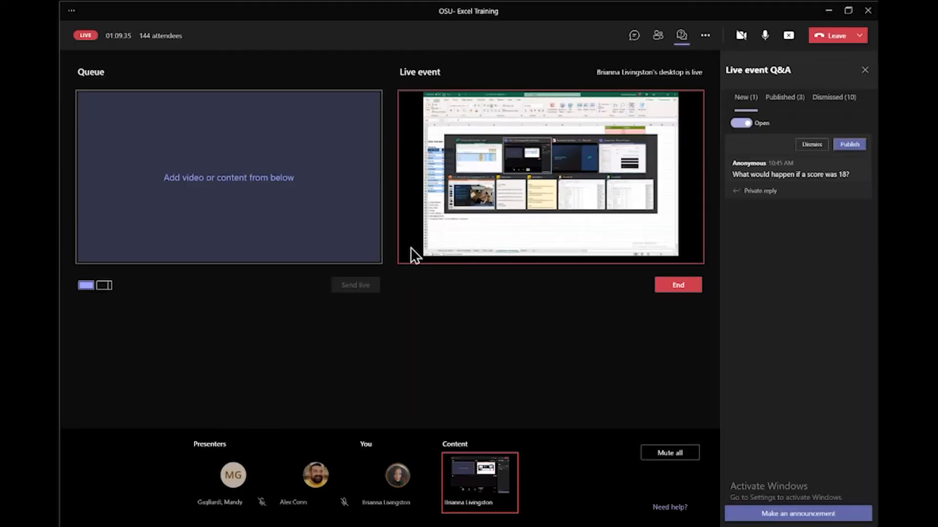
pyautogui.hotkey('alt', 'Tab')
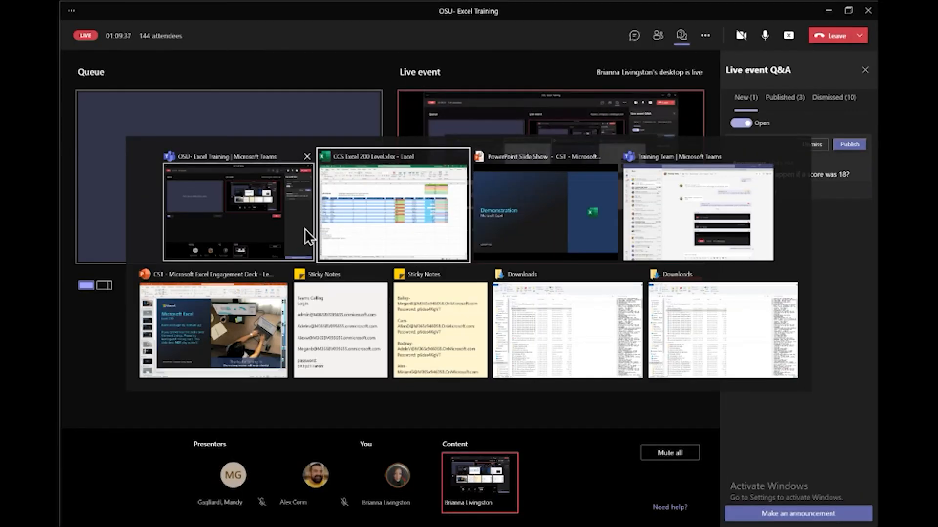
pyautogui.click(362, 230)
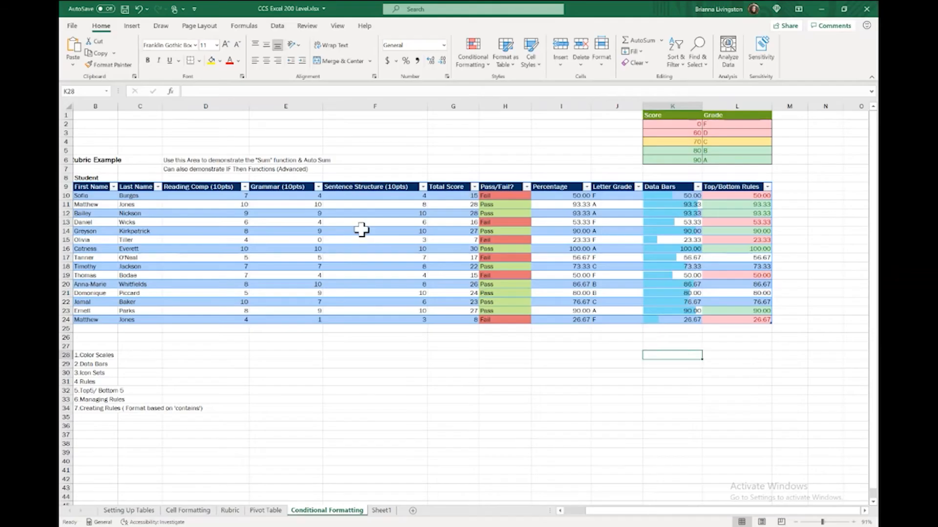
# - On the Pivot Table sheet, format the teacher evaluation data A2:D39 as a table with headers in a magenta medium style
pyautogui.click(267, 511)
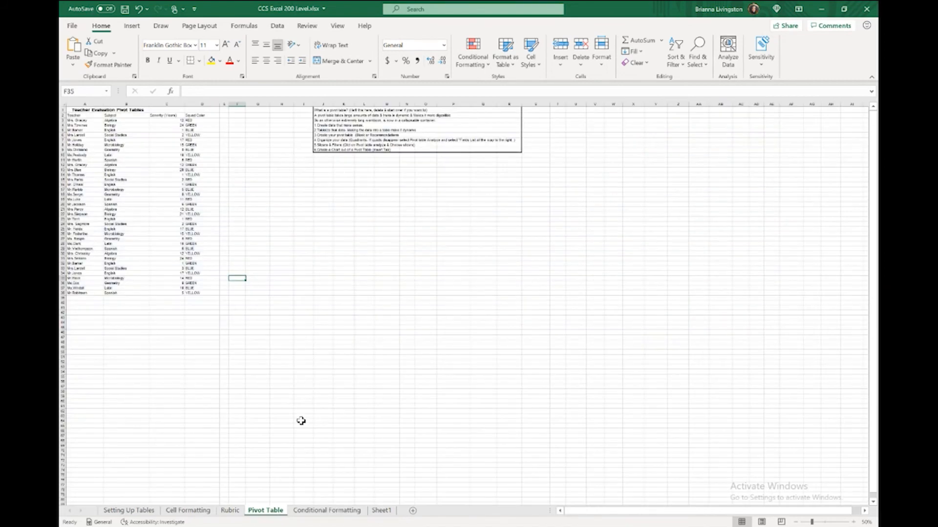
pyautogui.scroll(2, 301, 421)
pyautogui.scroll(-4, 235, 350)
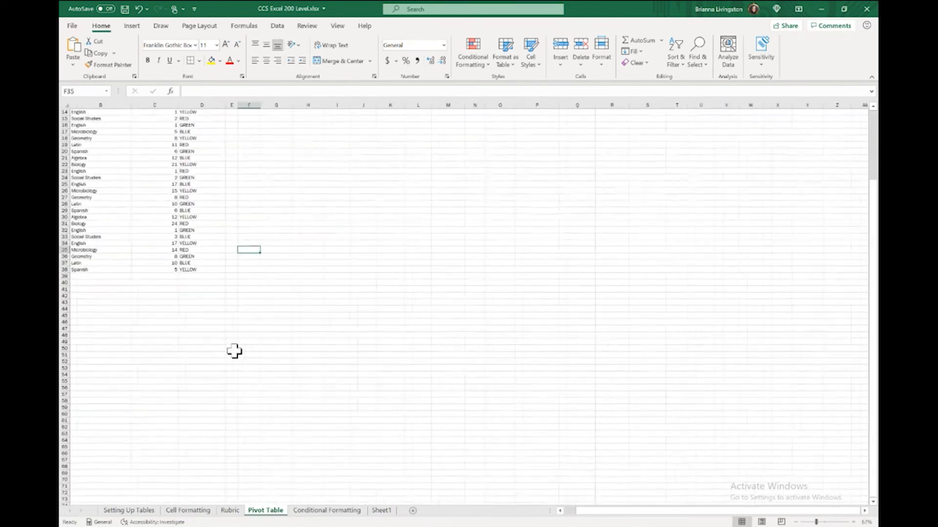
pyautogui.scroll(1, 235, 351)
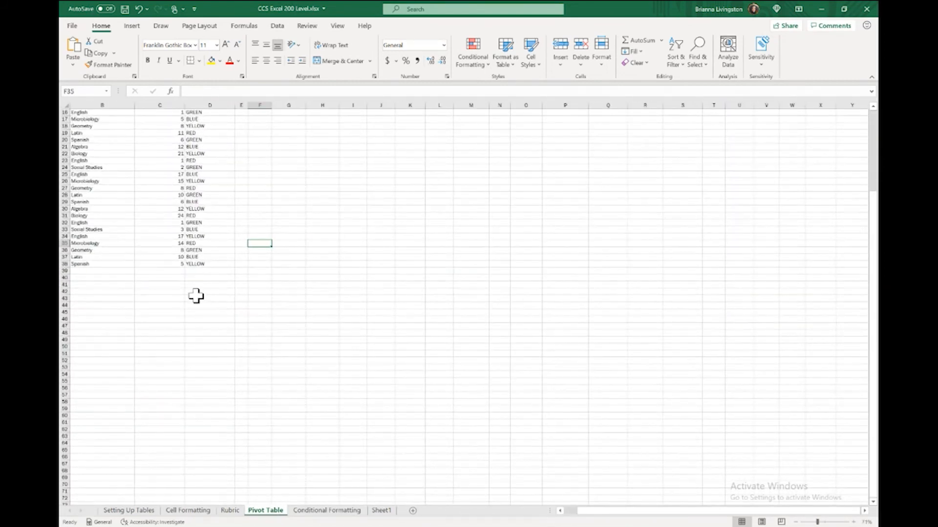
pyautogui.scroll(4, 196, 296)
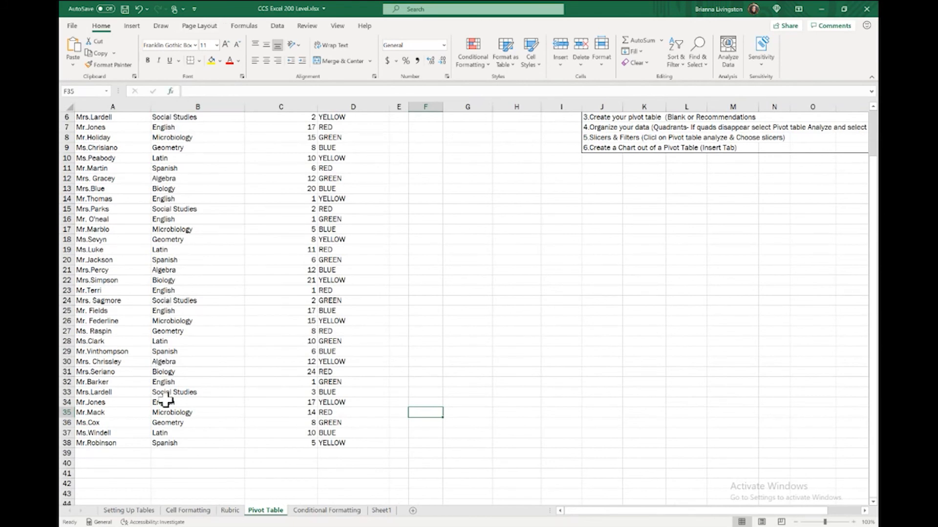
pyautogui.scroll(2, 283, 147)
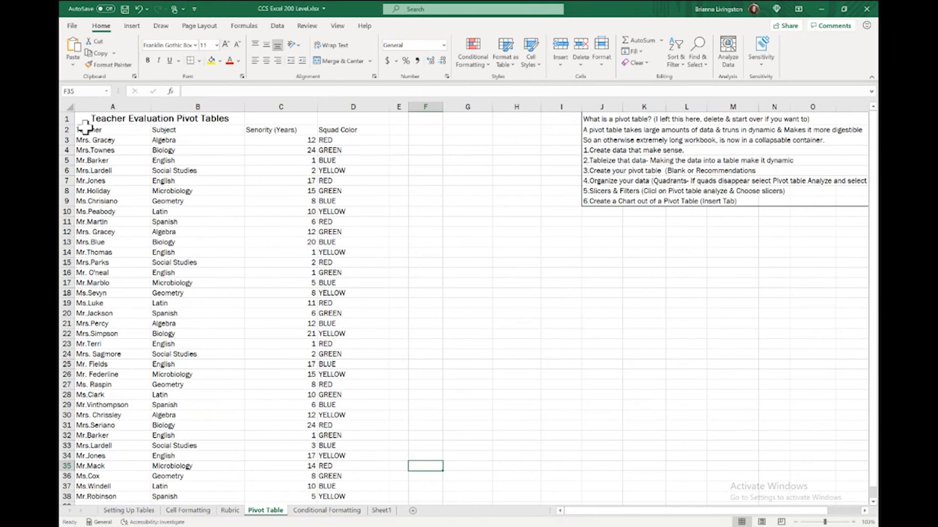
pyautogui.moveTo(85, 128); pyautogui.dragTo(342, 476)
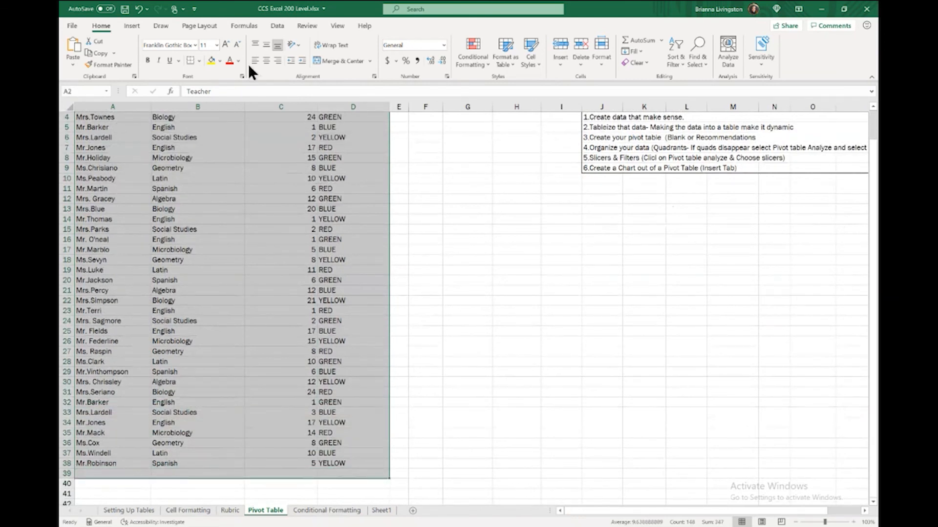
pyautogui.click(473, 63)
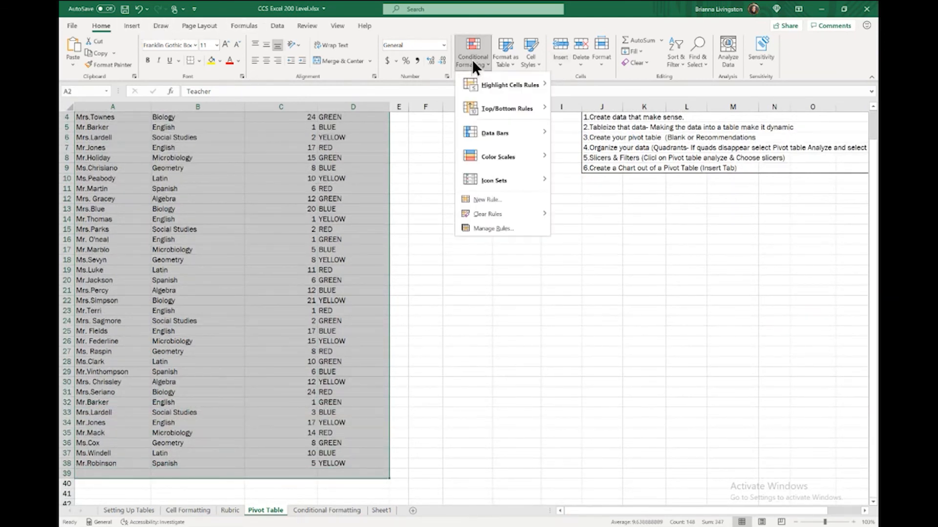
pyautogui.click(508, 59)
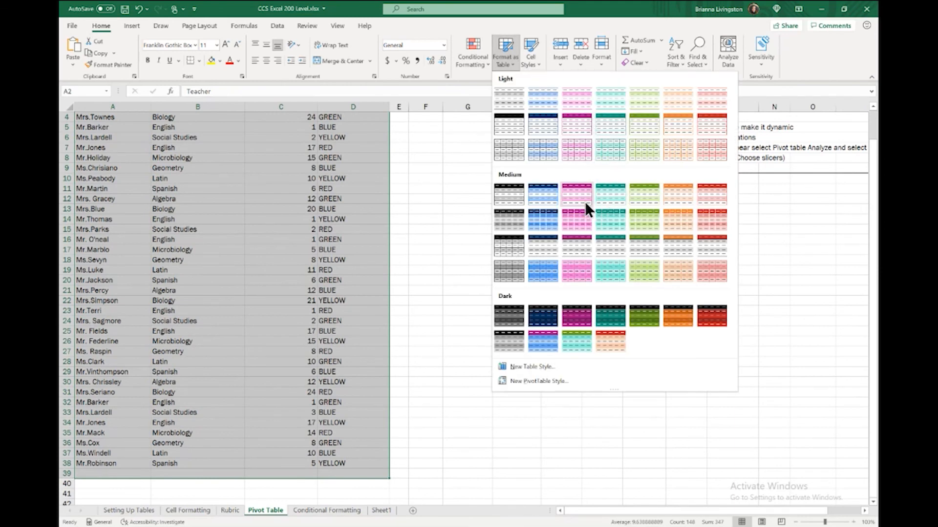
pyautogui.click(584, 201)
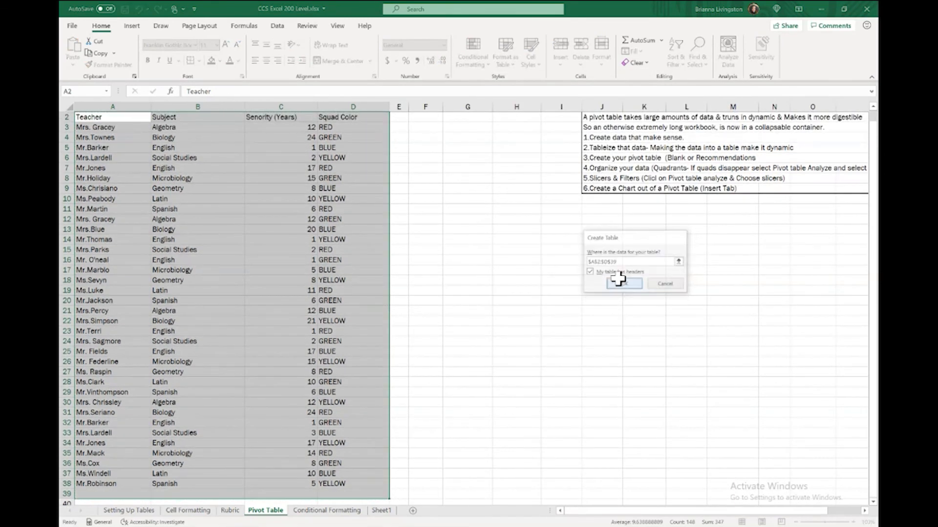
pyautogui.click(621, 283)
pyautogui.click(419, 238)
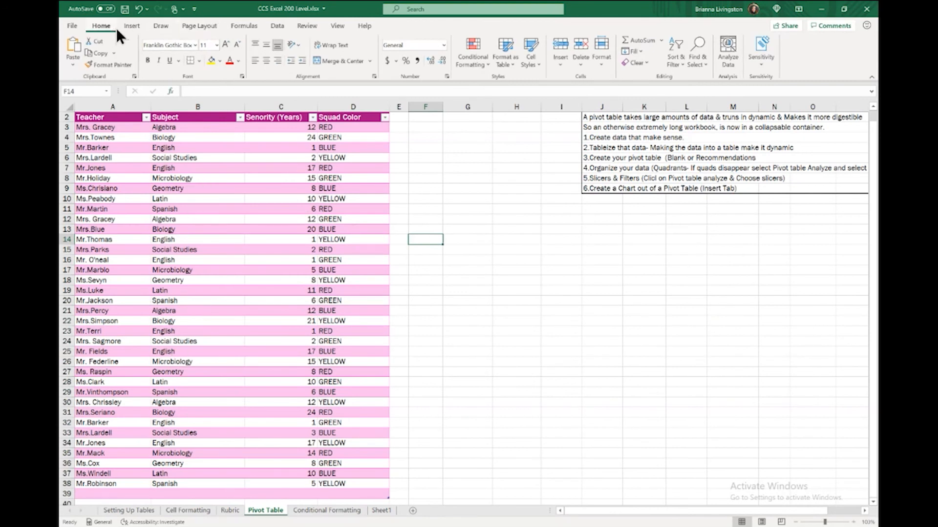
pyautogui.click(131, 26)
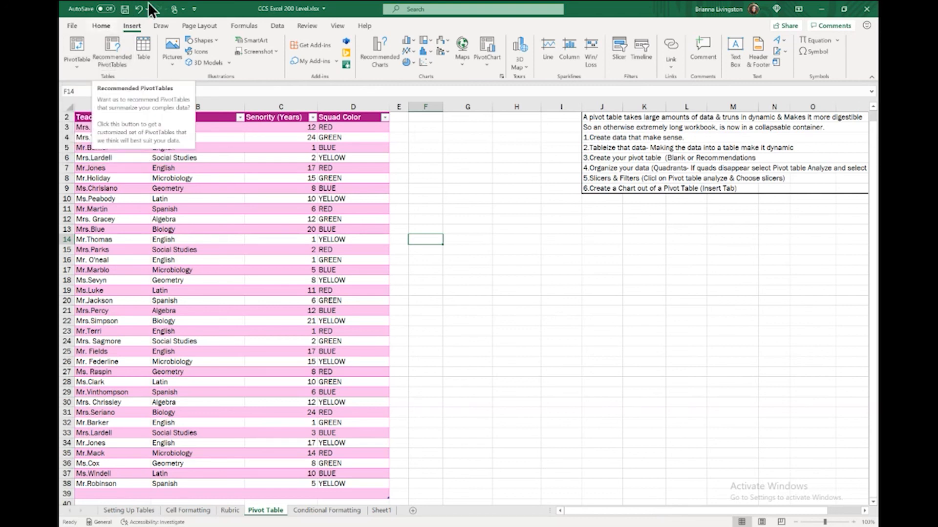
pyautogui.click(114, 50)
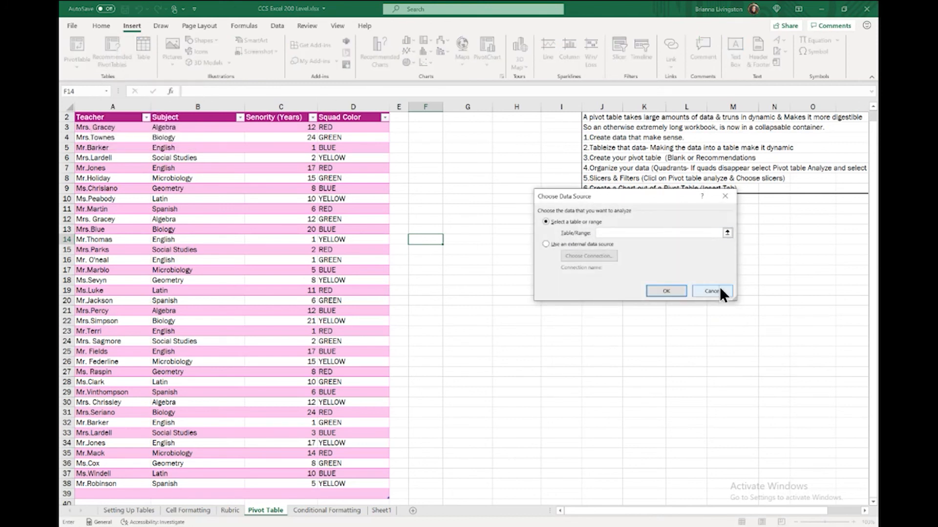
pyautogui.click(719, 289)
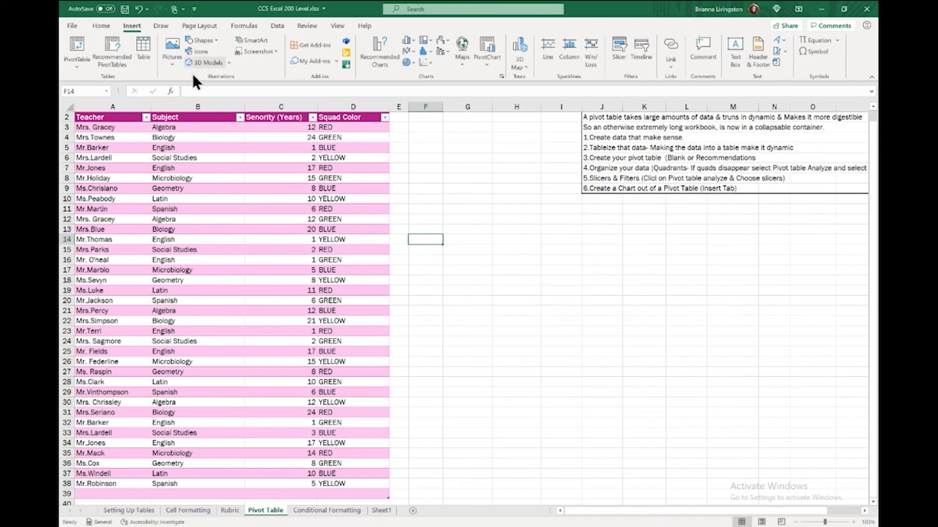
pyautogui.click(77, 43)
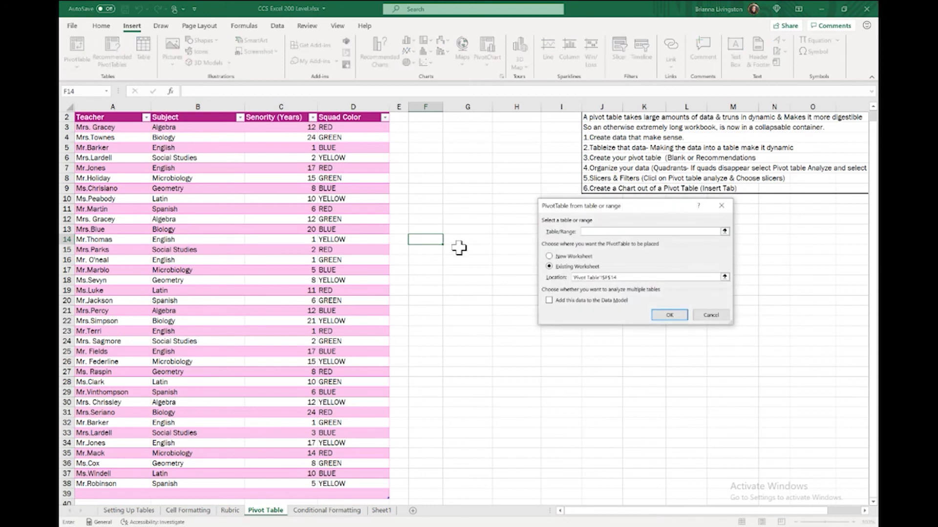
pyautogui.click(119, 118)
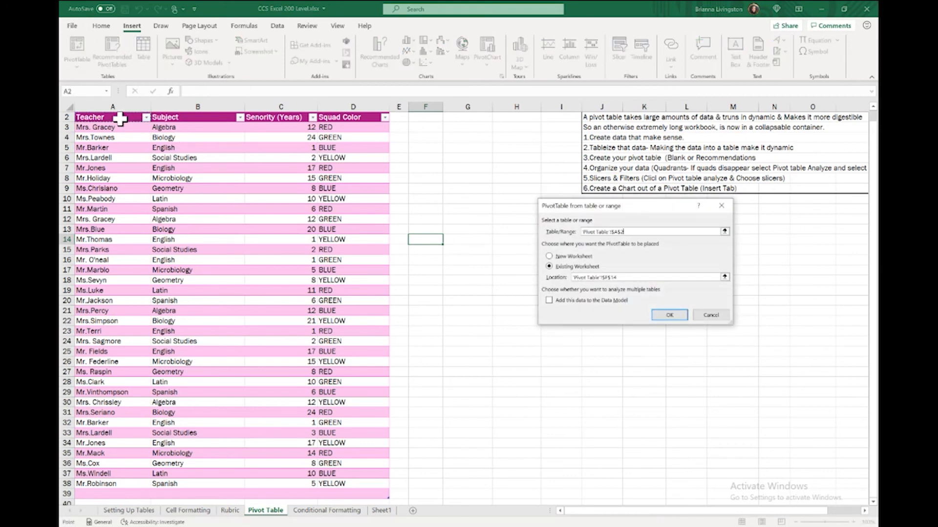
pyautogui.moveTo(120, 118); pyautogui.dragTo(352, 493)
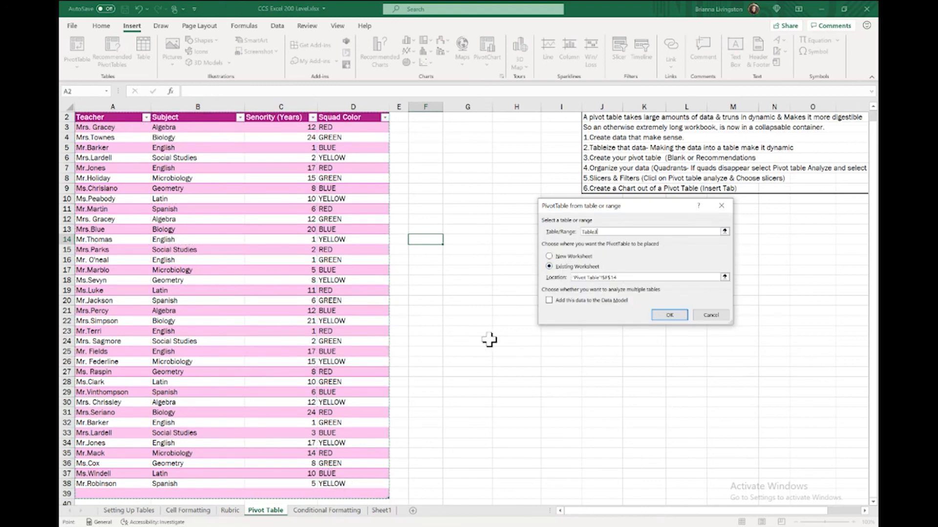
pyautogui.click(479, 281)
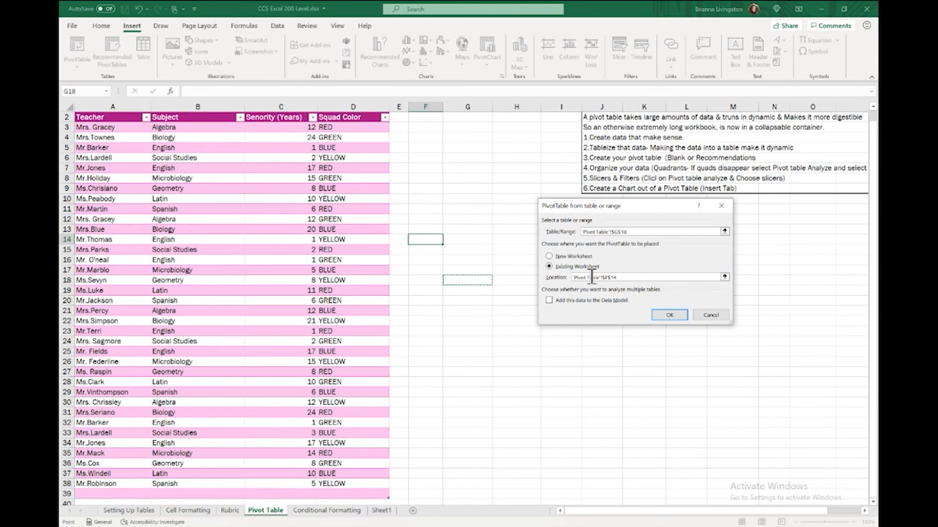
pyautogui.click(668, 316)
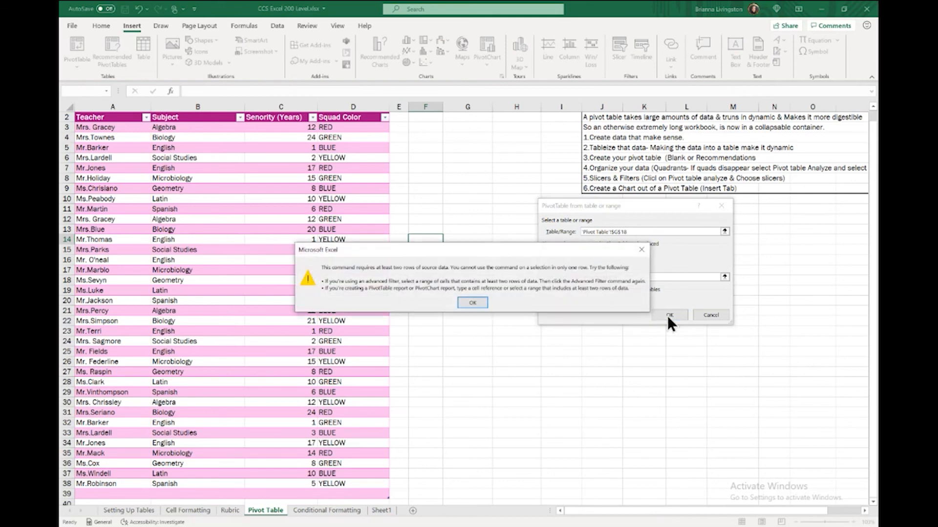
pyautogui.click(470, 303)
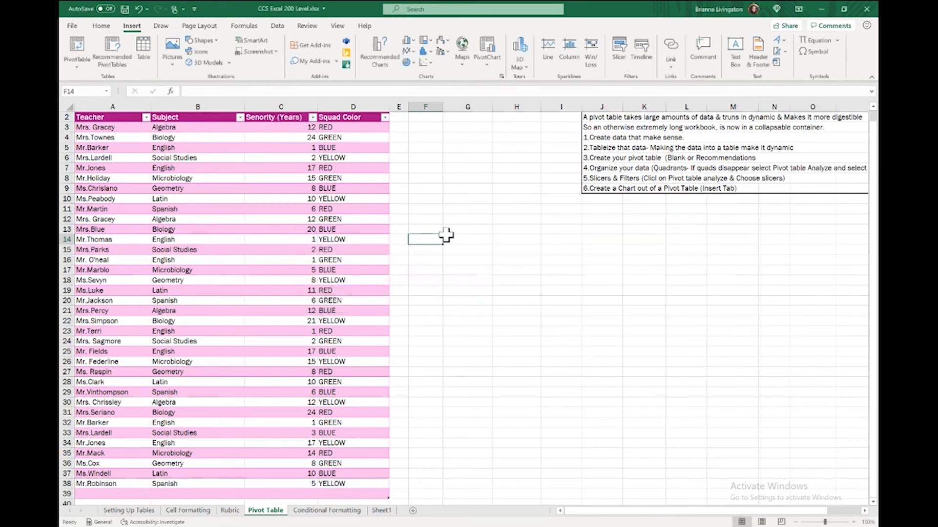
# - Create a PivotTable from the teacher table A2:D39 and place it on the existing worksheet at cell H15
pyautogui.moveTo(101, 117); pyautogui.dragTo(369, 495)
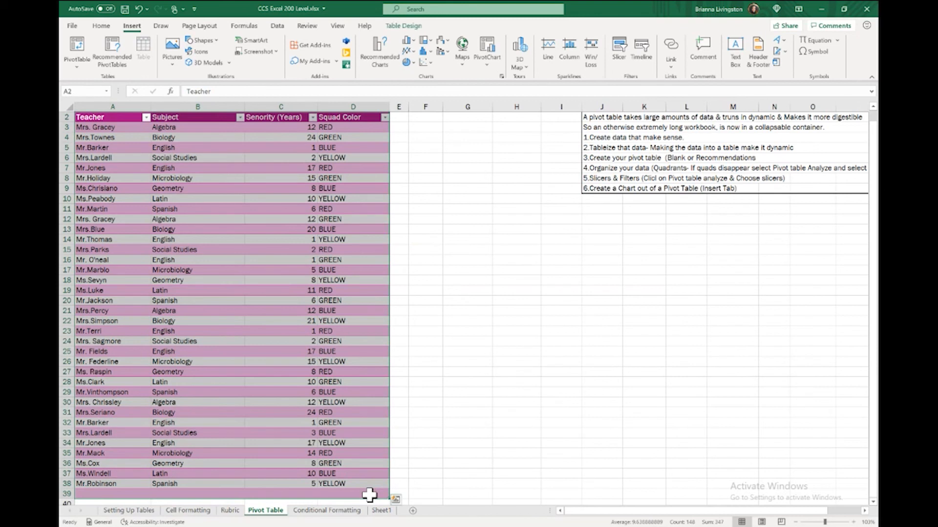
pyautogui.click(81, 48)
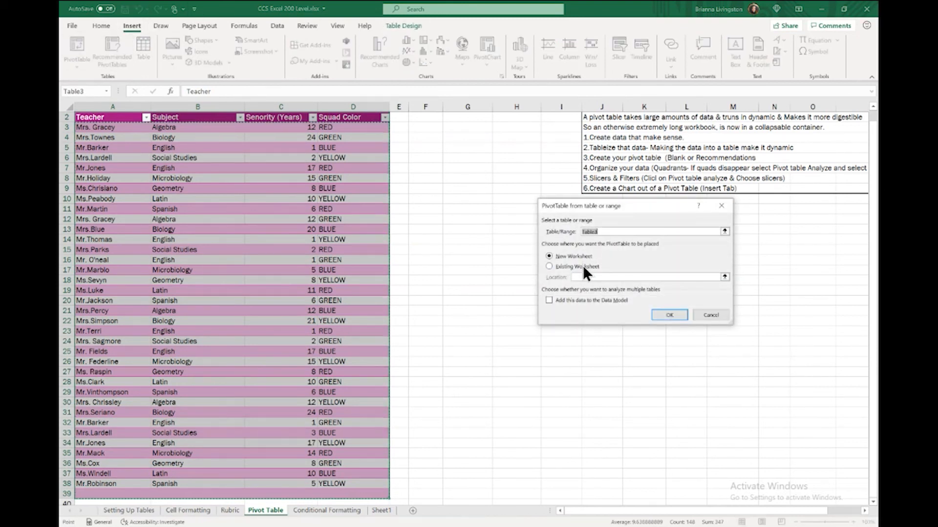
pyautogui.click(584, 268)
pyautogui.click(516, 249)
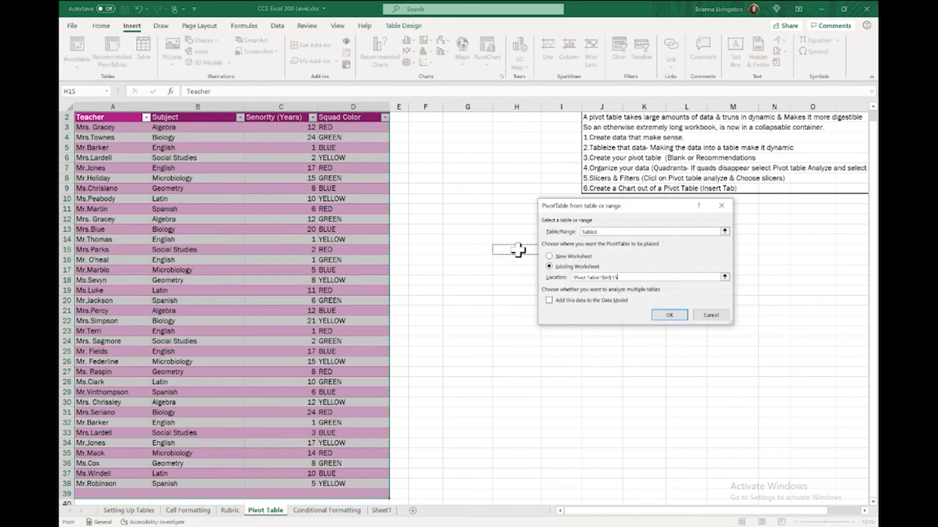
pyautogui.click(669, 315)
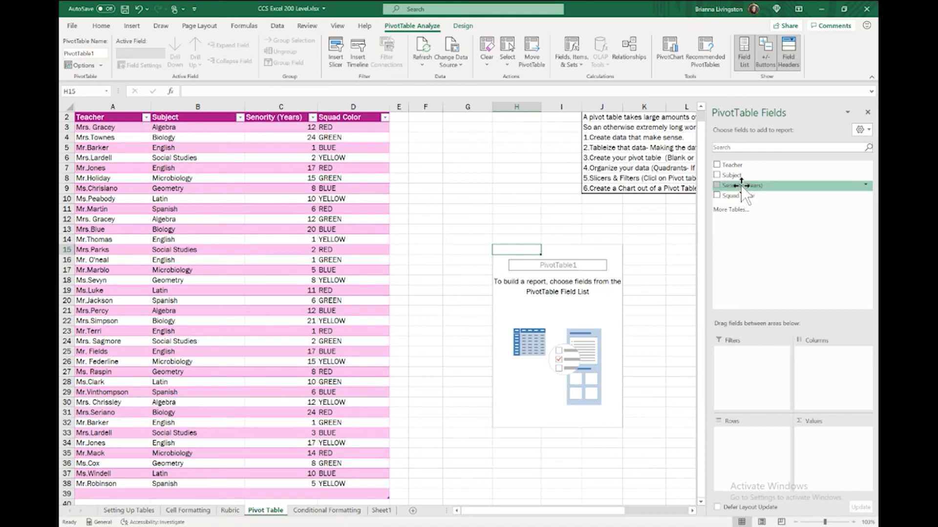
# - Add Senority (Years) to the PivotTable values as a sum and Teacher to the rows
pyautogui.moveTo(742, 185); pyautogui.dragTo(825, 452)
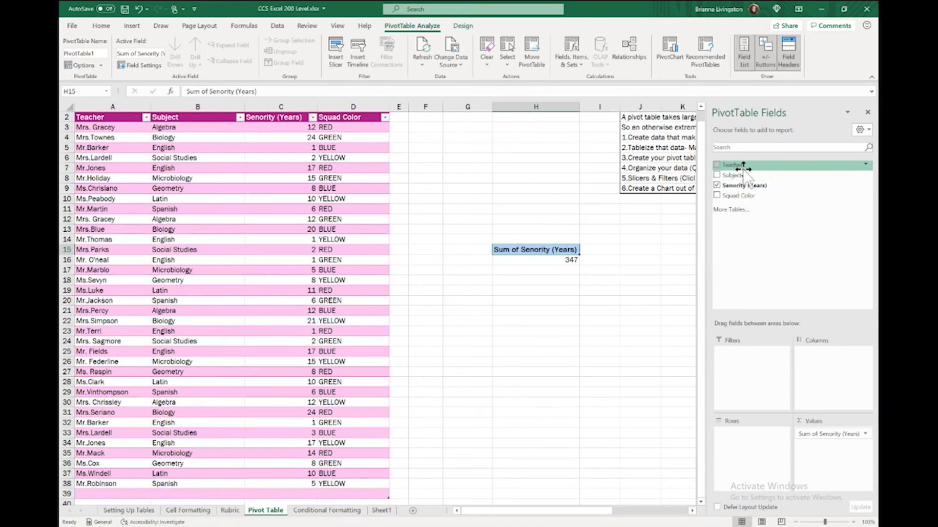
pyautogui.moveTo(735, 165); pyautogui.dragTo(746, 442)
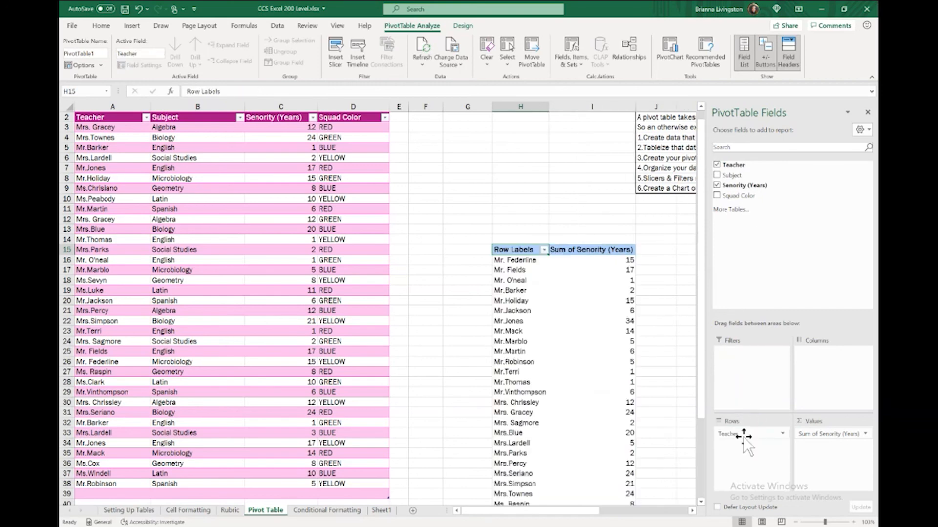
pyautogui.scroll(-2, 532, 331)
pyautogui.hscroll(1, 532, 331)
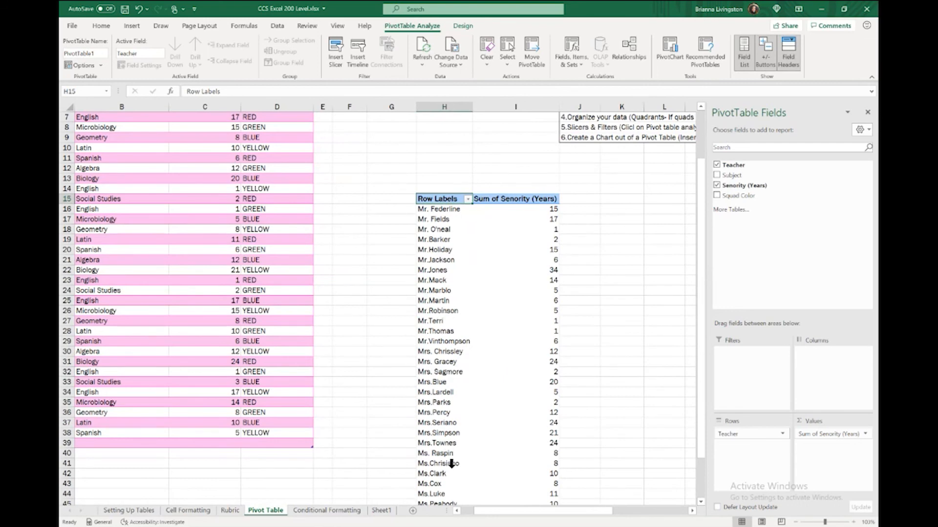
# - Try the Teacher field as PivotTable columns and return it to the rows
pyautogui.moveTo(726, 436); pyautogui.dragTo(832, 363)
pyautogui.hscroll(10, 508, 320)
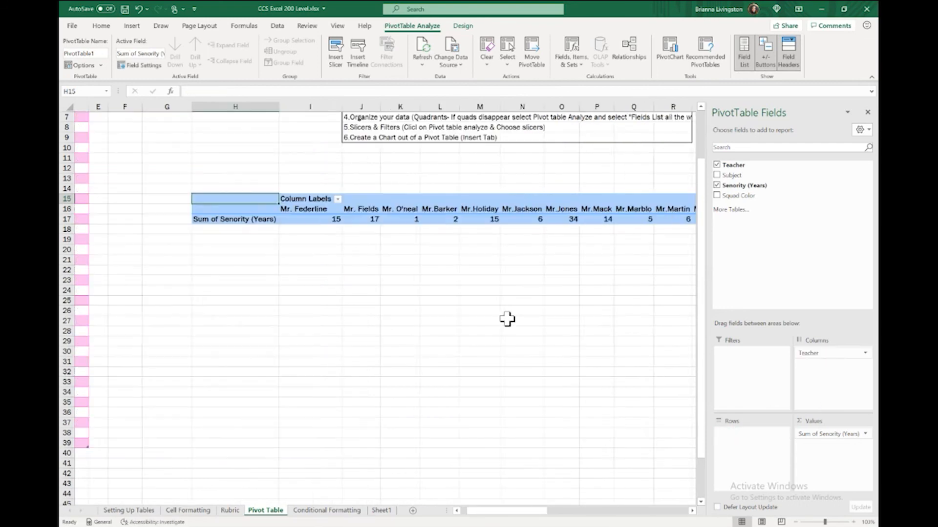
pyautogui.hscroll(-10, 507, 318)
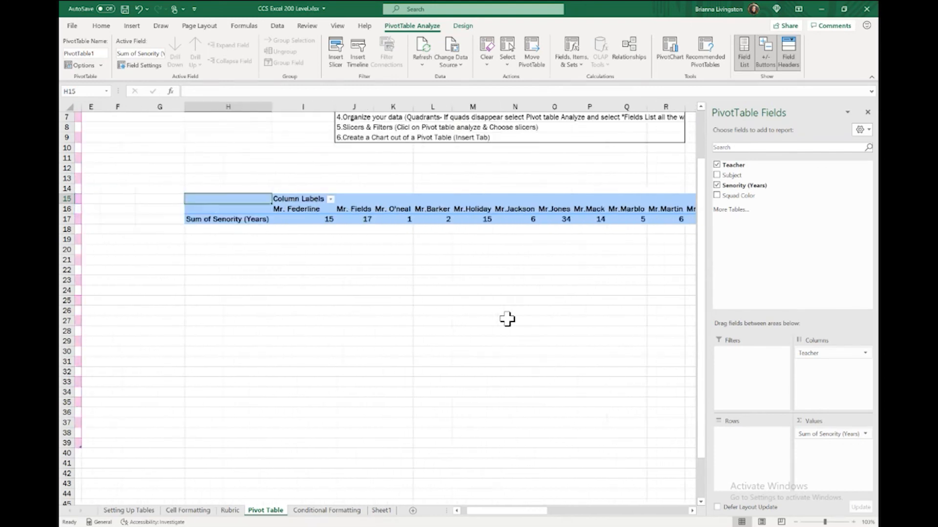
pyautogui.moveTo(829, 359); pyautogui.dragTo(747, 437)
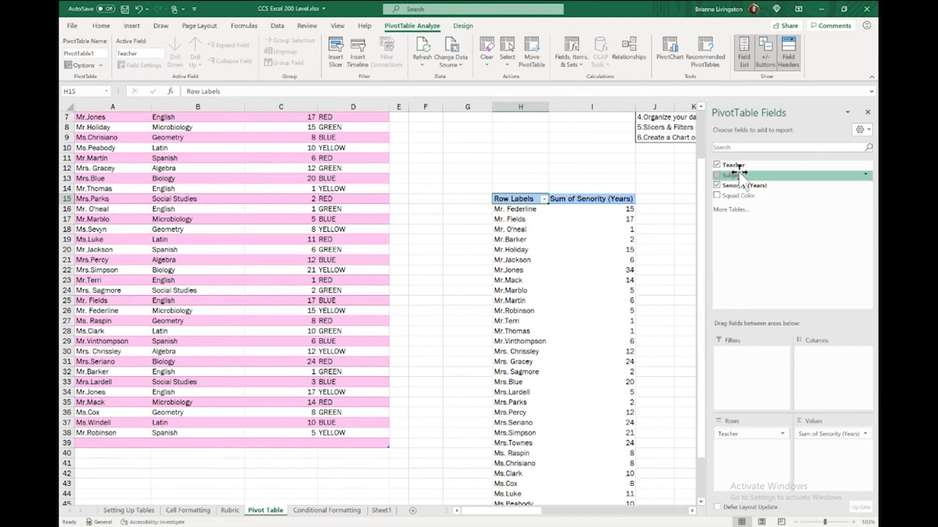
# - Add Subject as the outer row field above Teacher and review the teachers grouped under each subject
pyautogui.moveTo(733, 175); pyautogui.dragTo(745, 437)
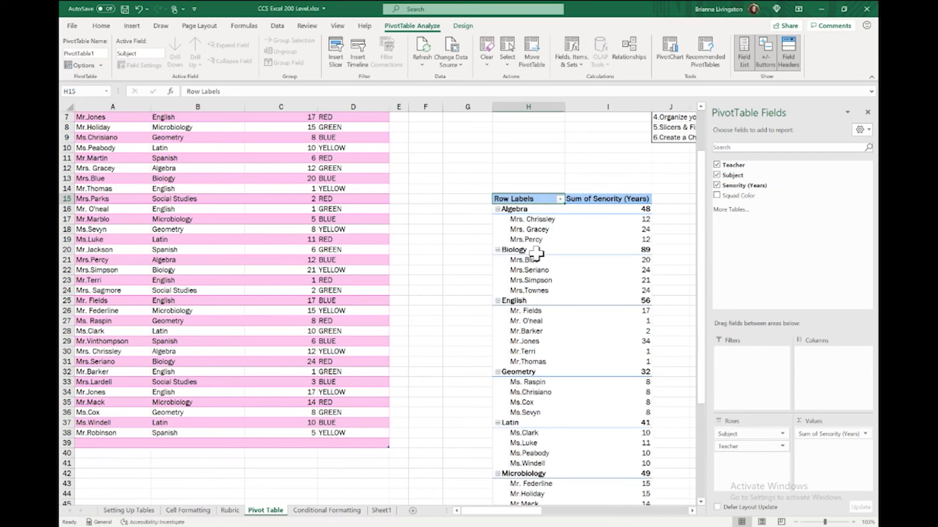
pyautogui.scroll(-1, 503, 206)
pyautogui.hscroll(1, 503, 205)
pyautogui.hscroll(-1, 505, 205)
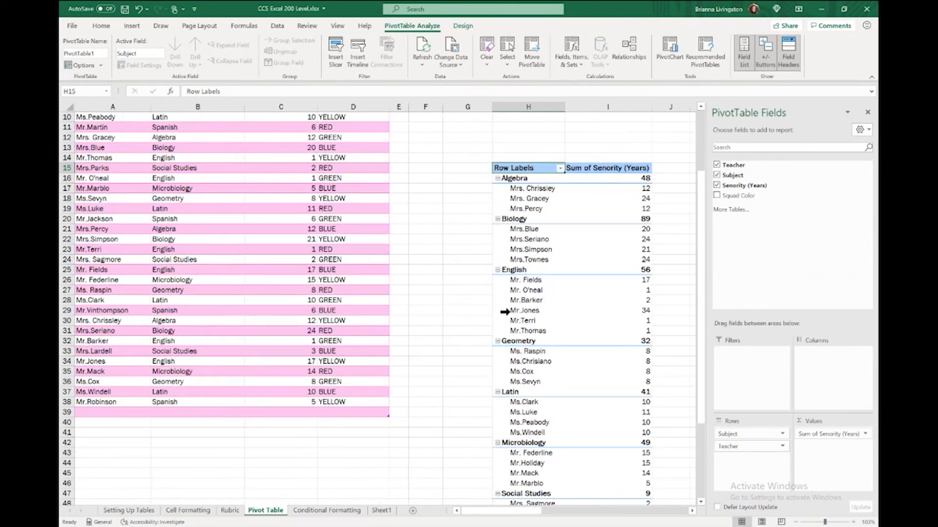
pyautogui.scroll(3, 528, 301)
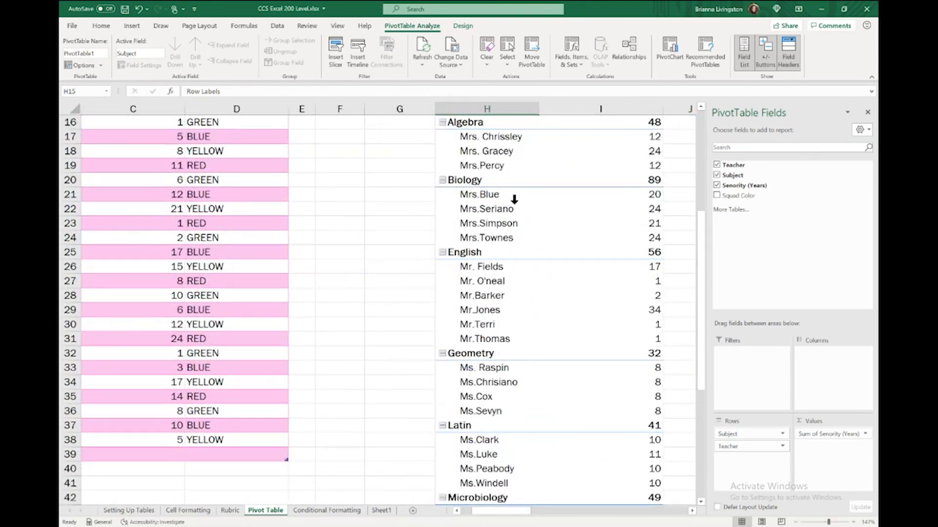
pyautogui.scroll(-1, 493, 255)
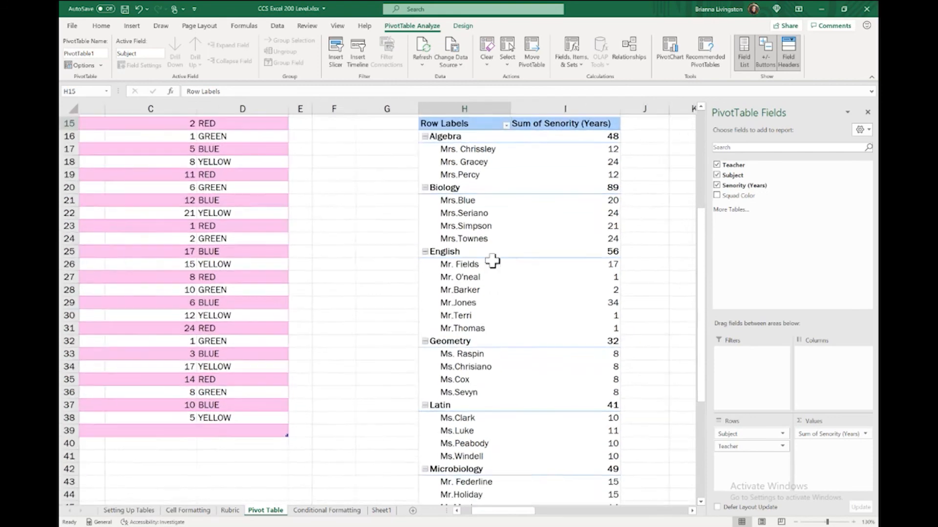
pyautogui.hscroll(-4, 228, 349)
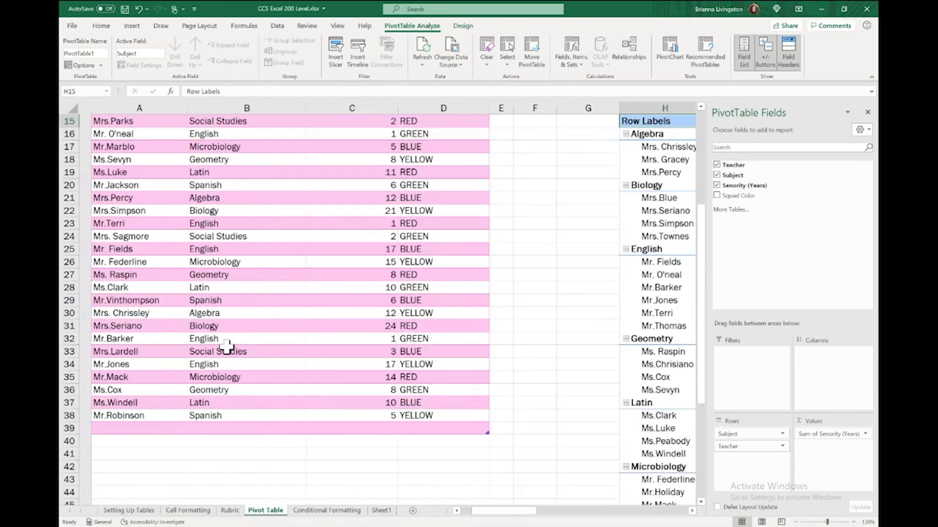
pyautogui.scroll(-3, 464, 207)
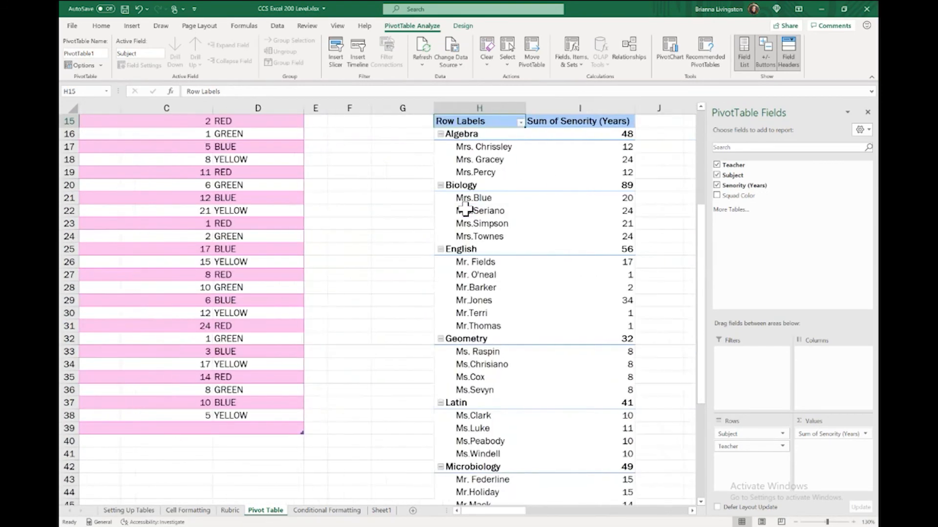
pyautogui.scroll(-3, 464, 209)
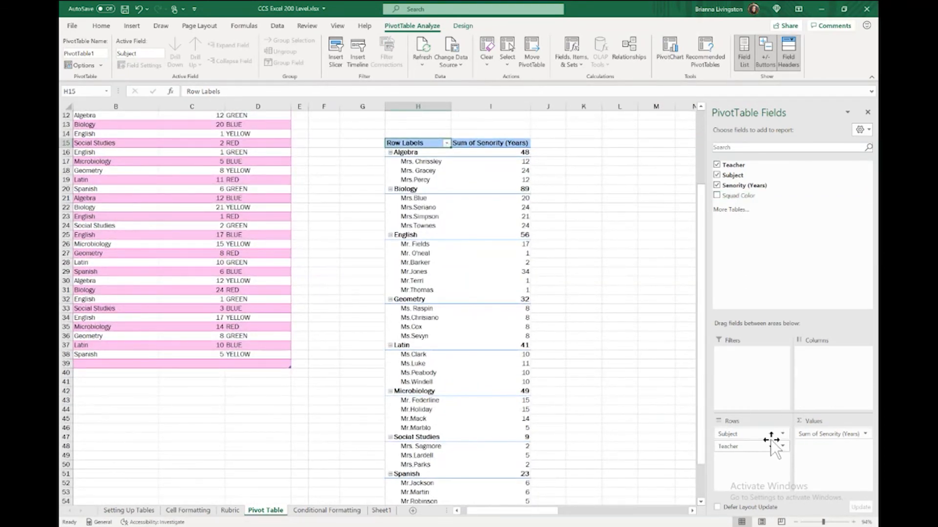
# - Try Teacher above Subject and Squad Color as an extra row field, and restore the rows to Subject over Teacher
pyautogui.moveTo(757, 447); pyautogui.dragTo(759, 430)
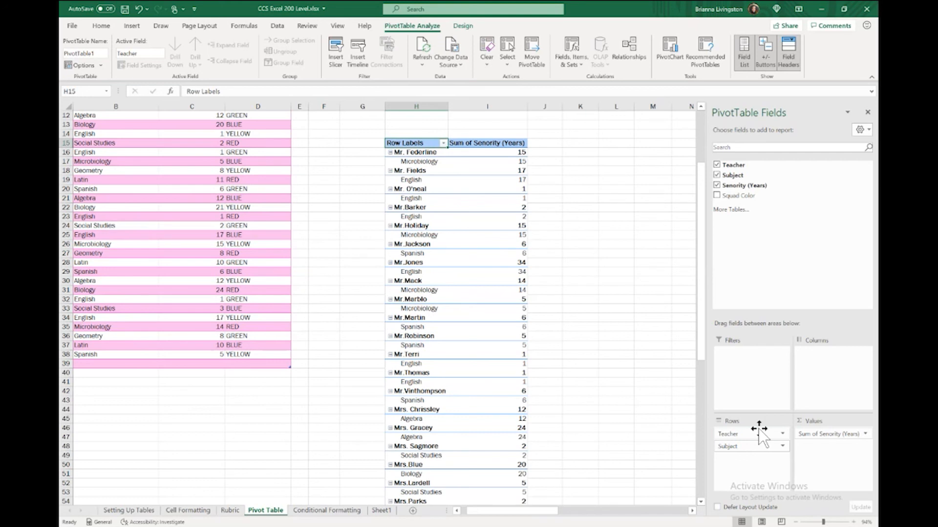
pyautogui.moveTo(760, 430); pyautogui.dragTo(760, 446)
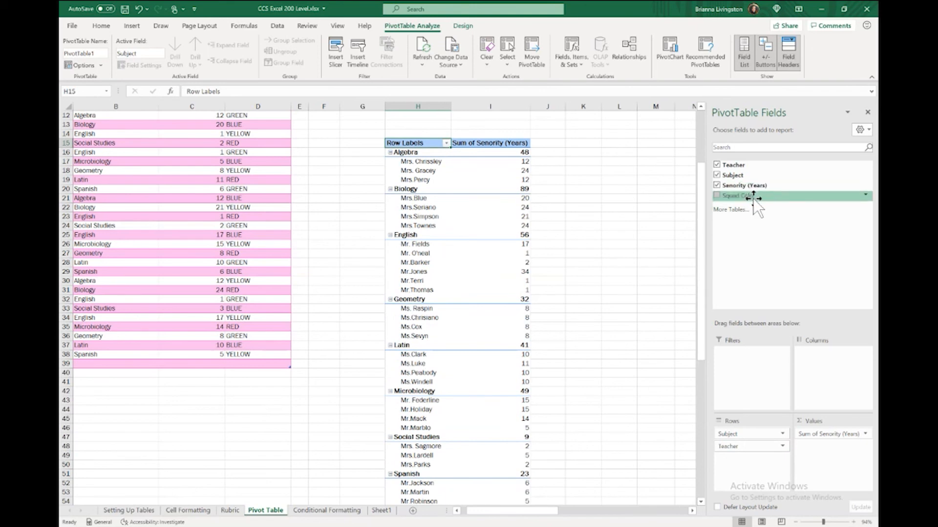
pyautogui.moveTo(753, 199); pyautogui.dragTo(740, 430)
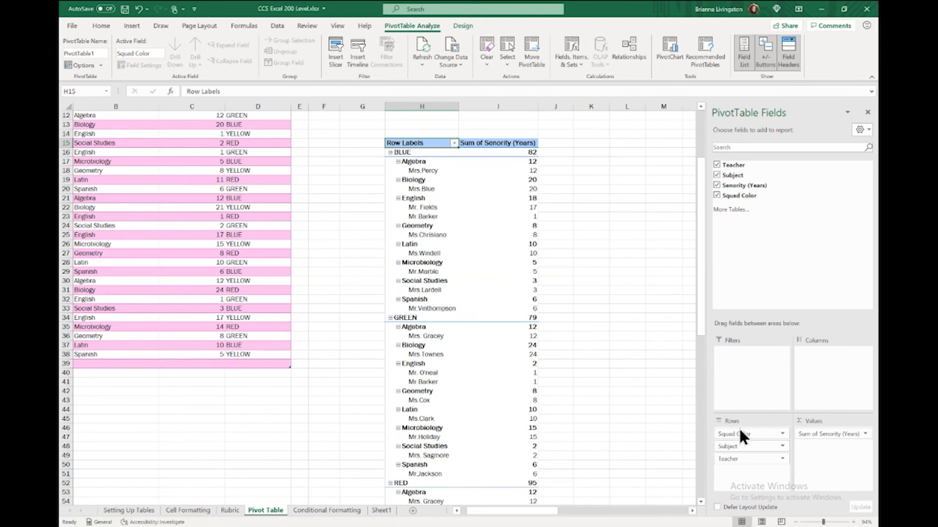
pyautogui.moveTo(735, 435); pyautogui.dragTo(737, 453)
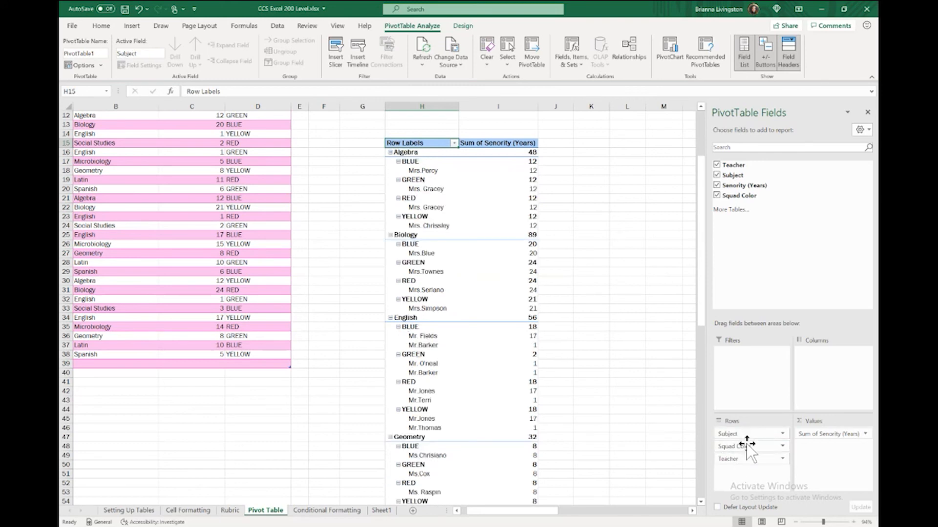
pyautogui.moveTo(749, 447); pyautogui.dragTo(797, 247)
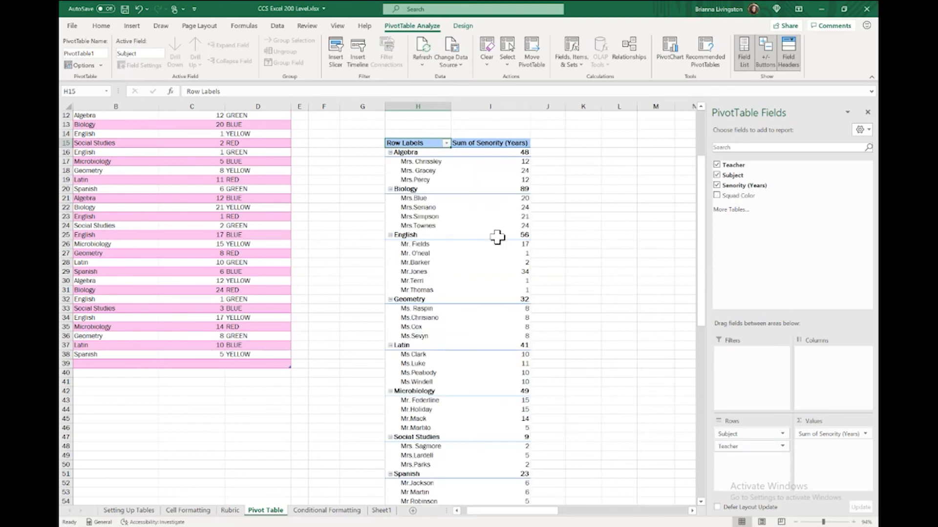
# - Insert a Squad Color slicer for the PivotTable and place it directly beside the Sum of Senority (Years) column
pyautogui.moveTo(497, 237)
pyautogui.click(333, 57)
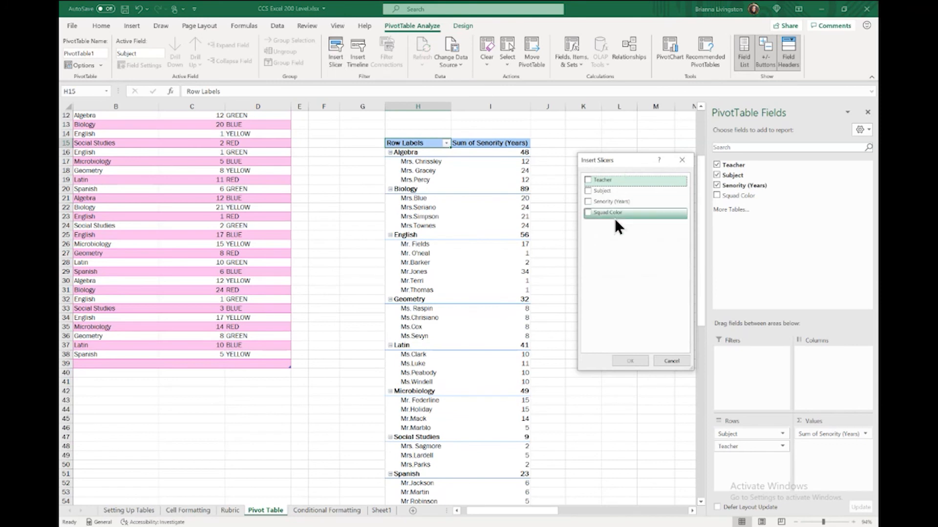
pyautogui.click(588, 213)
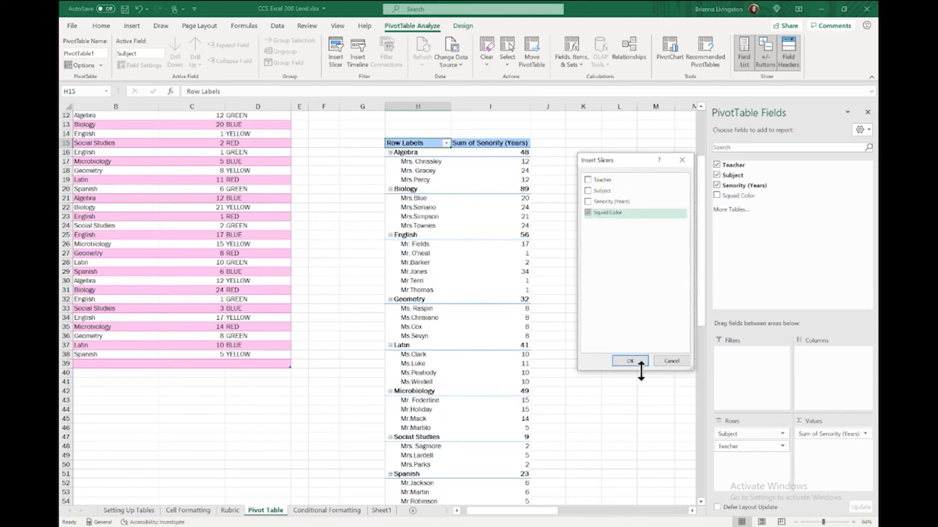
pyautogui.click(631, 361)
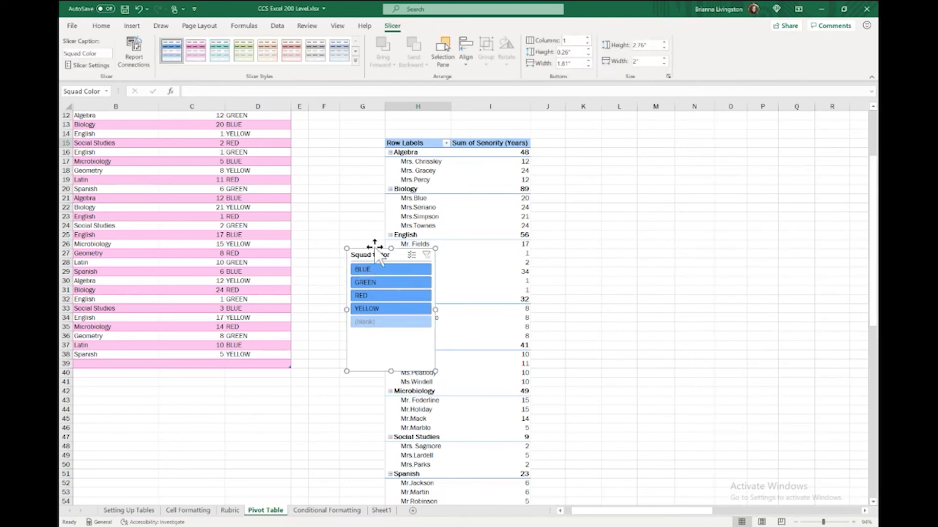
pyautogui.moveTo(376, 253); pyautogui.dragTo(564, 144)
# - Filter the PivotTable by BLUE, GREEN and RED in turn with the slicer, and use multi-select to show RED and BLUE together
pyautogui.click(568, 161)
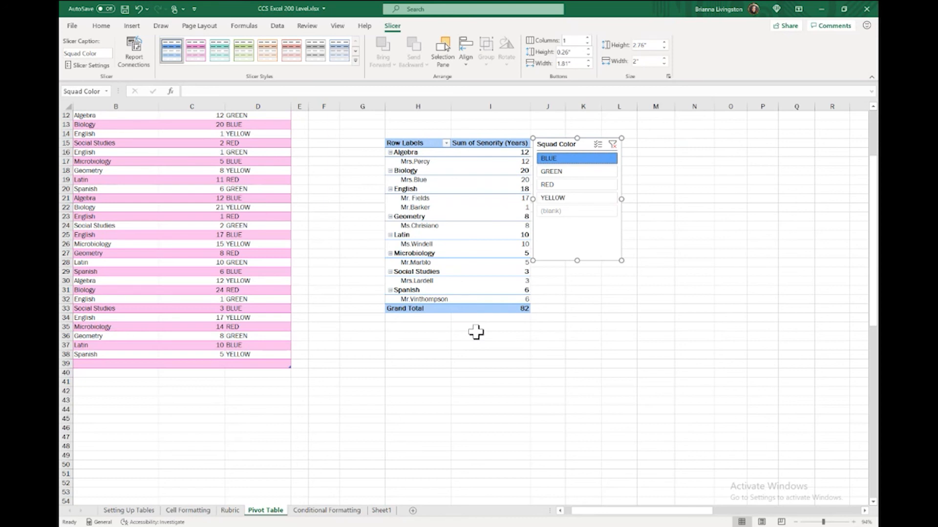
pyautogui.click(565, 172)
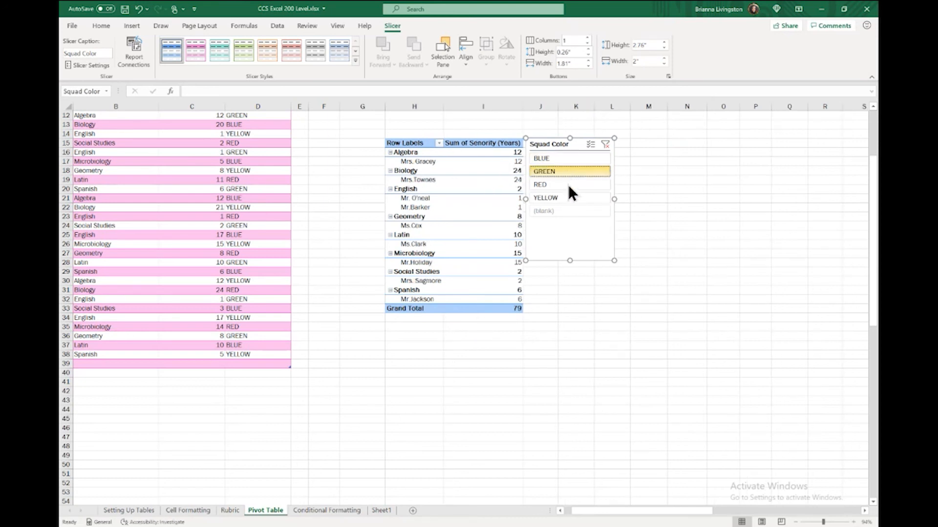
pyautogui.click(567, 185)
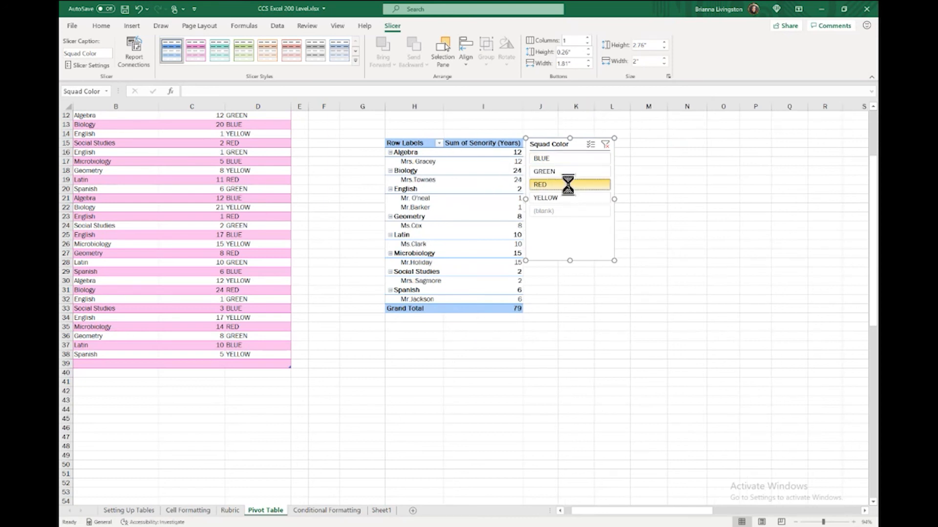
pyautogui.click(589, 145)
pyautogui.click(587, 159)
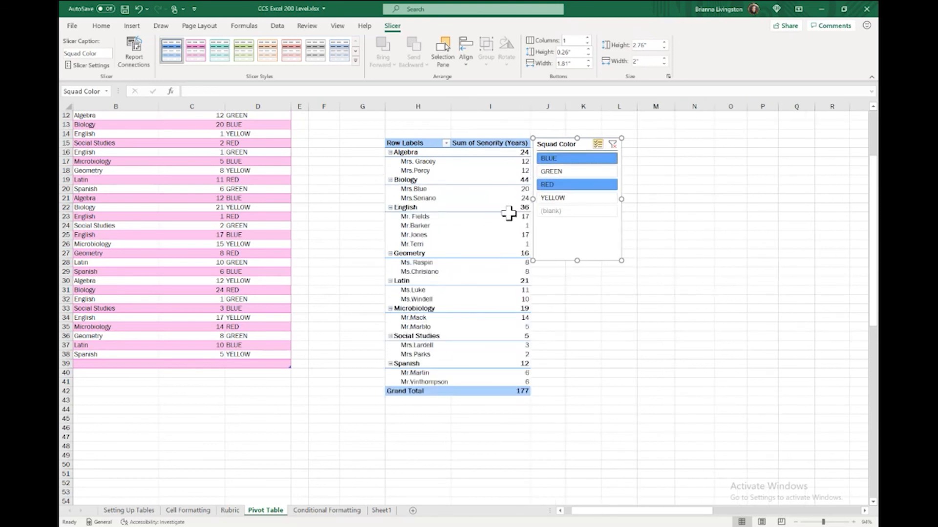
# - Clear the Squad Color slicer's filter and insert a Subject slicer for the PivotTable
pyautogui.click(612, 145)
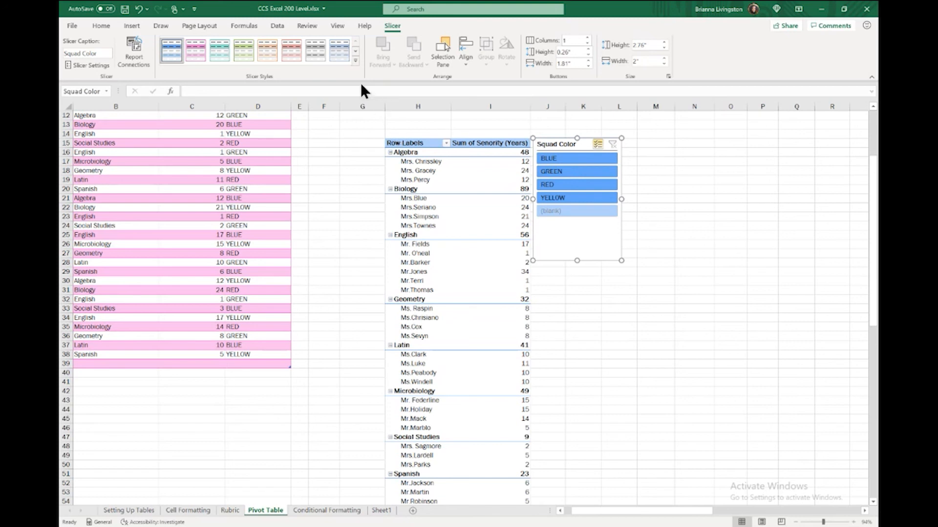
pyautogui.click(506, 217)
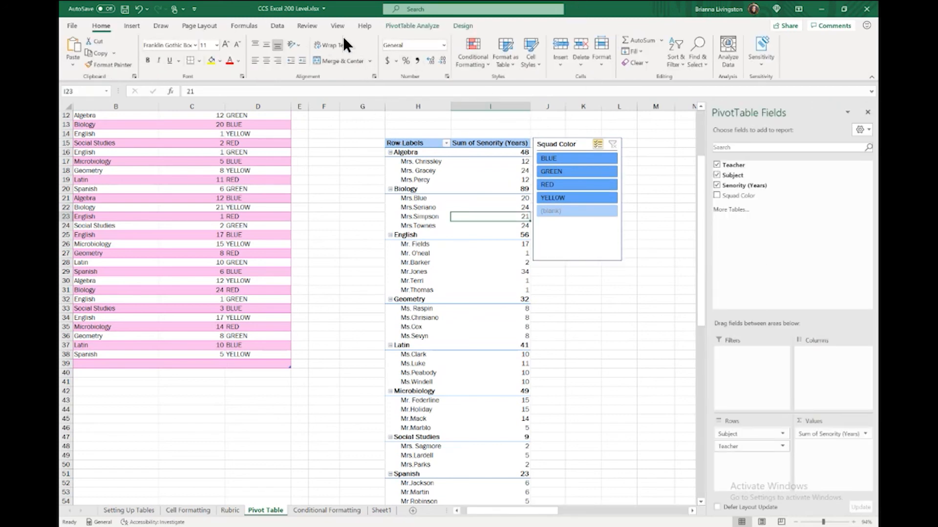
pyautogui.doubleClick(401, 20)
pyautogui.click(405, 24)
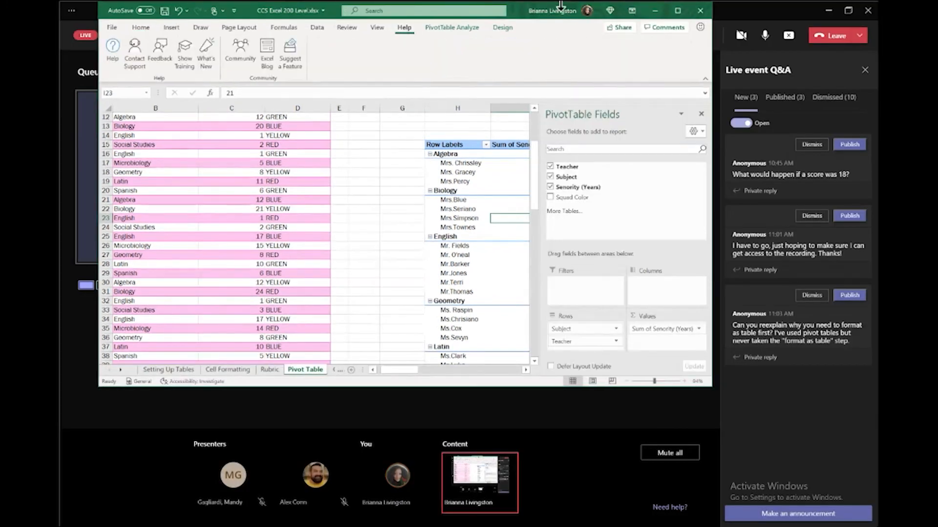
pyautogui.click(680, 12)
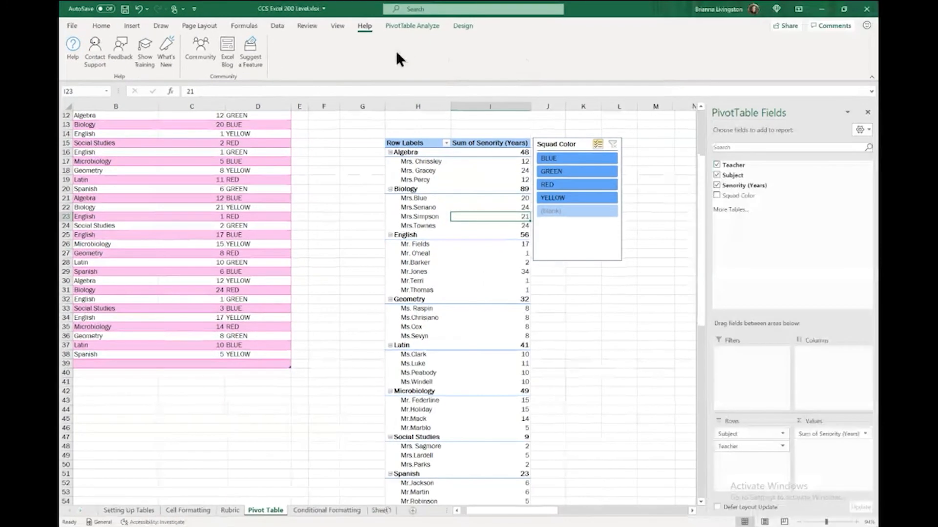
pyautogui.click(420, 27)
pyautogui.click(335, 65)
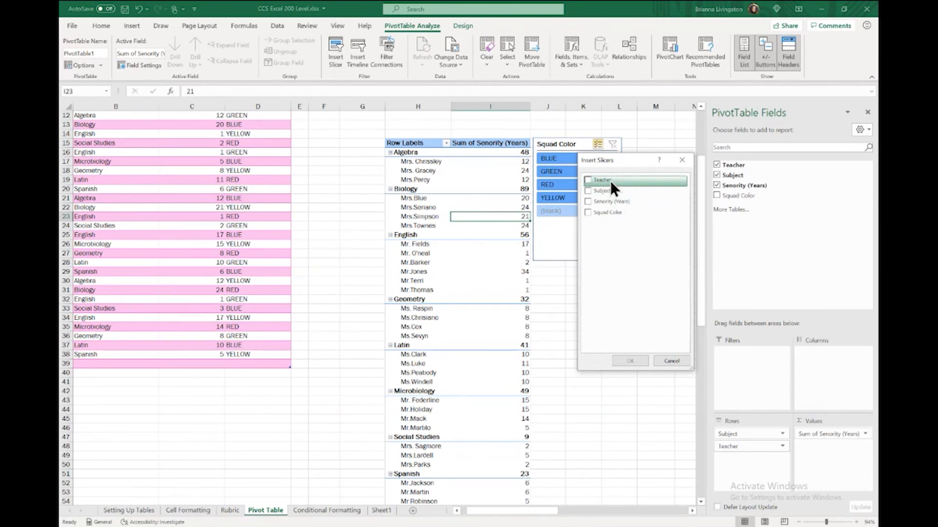
pyautogui.click(588, 191)
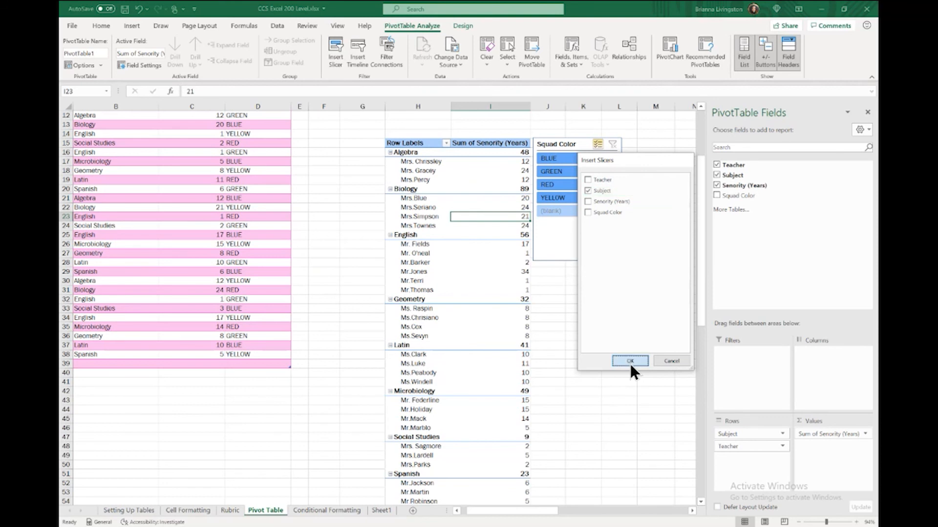
pyautogui.click(630, 362)
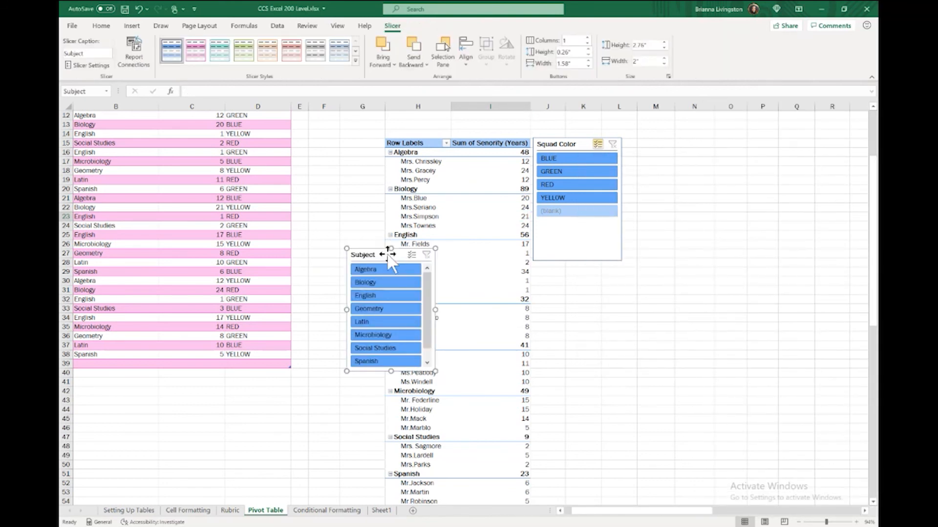
# - Remove Subject from the PivotTable rows and place the Subject slicer directly below the Squad Color slicer
pyautogui.moveTo(391, 258); pyautogui.dragTo(590, 272)
pyautogui.click(488, 242)
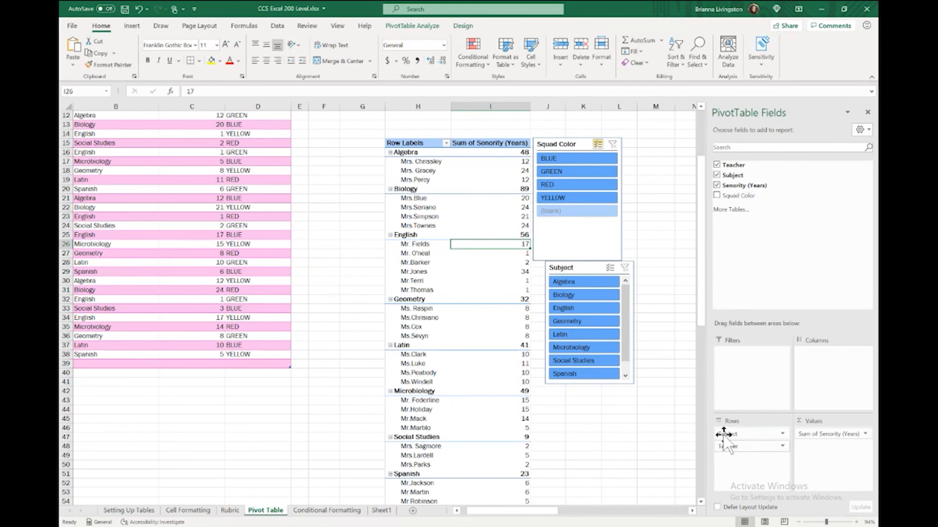
pyautogui.moveTo(724, 434); pyautogui.dragTo(772, 255)
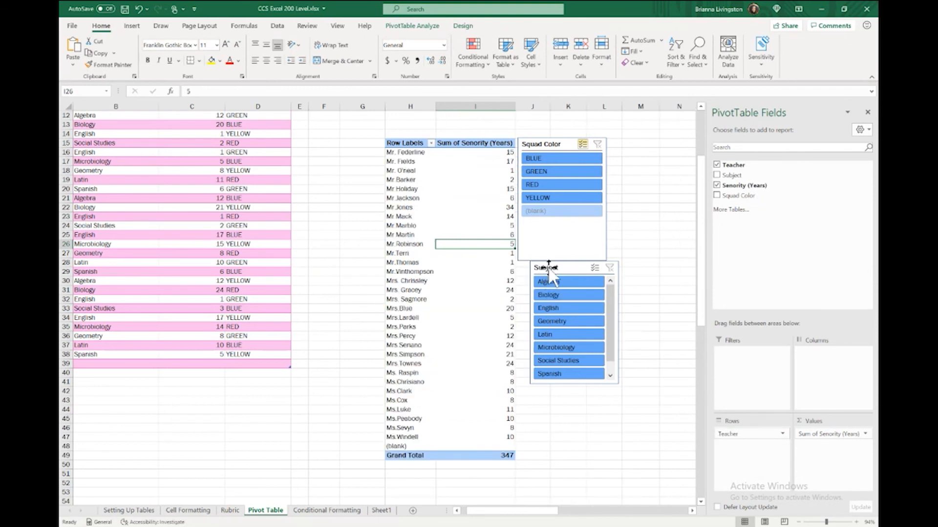
pyautogui.moveTo(548, 267); pyautogui.dragTo(535, 272)
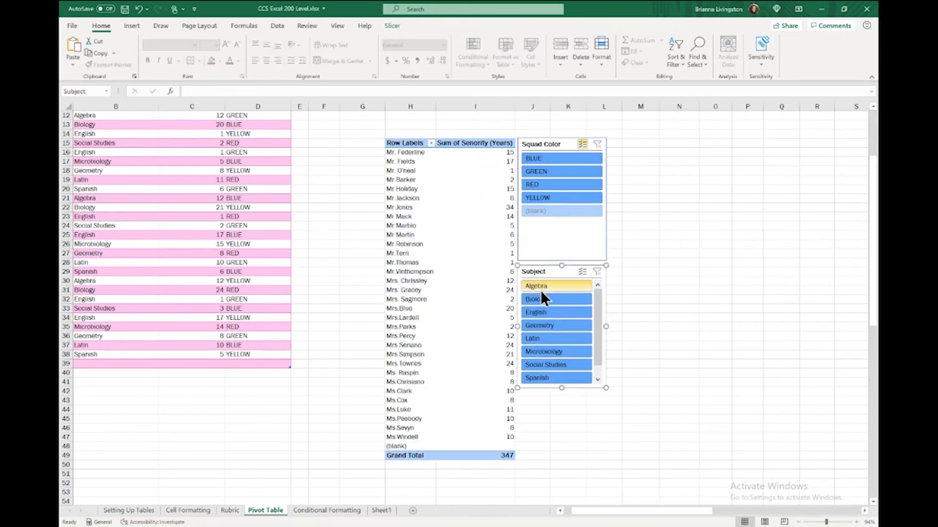
# - Filter the PivotTable to Algebra with the Subject slicer, and deselect GREEN and BLUE in the Squad Color slicer
pyautogui.click(541, 289)
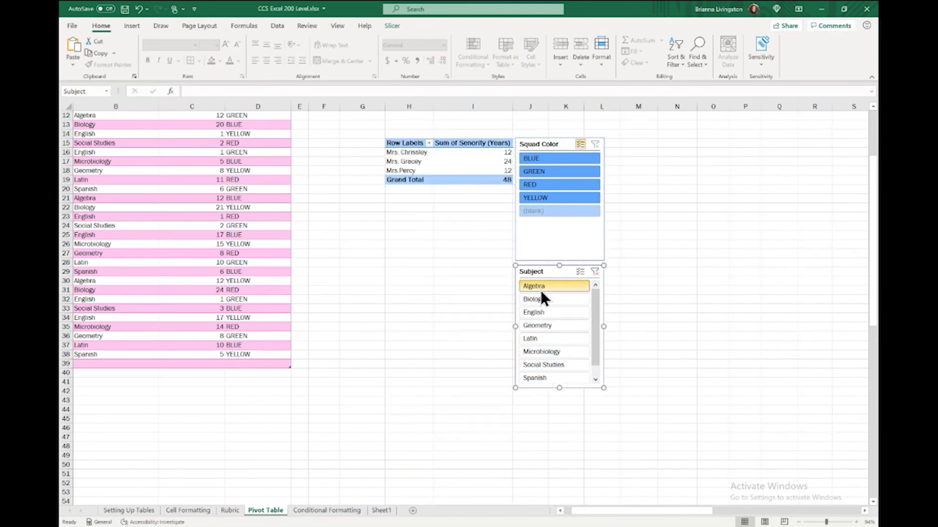
pyautogui.click(560, 170)
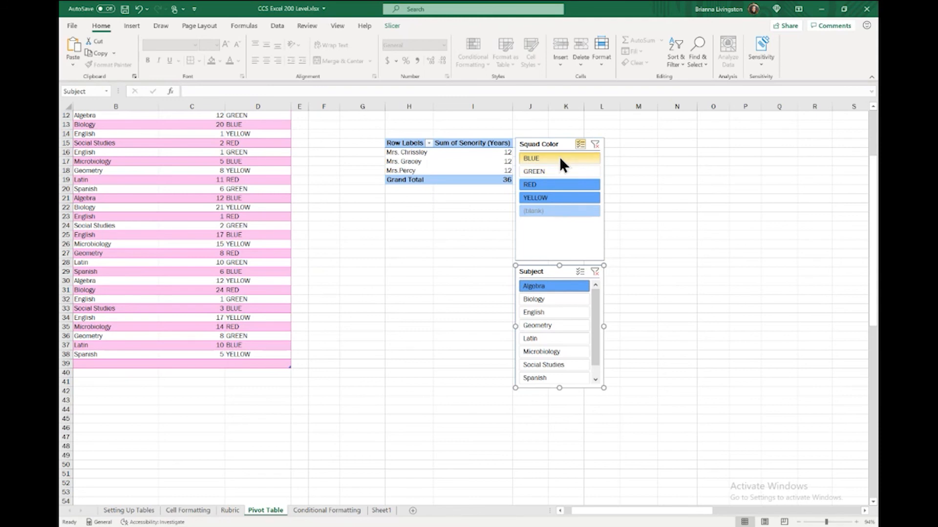
pyautogui.click(559, 157)
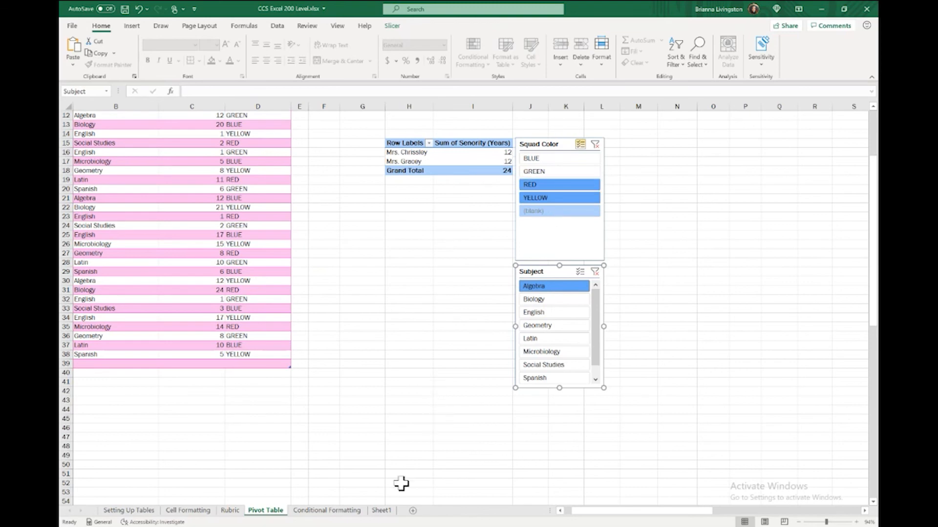
pyautogui.click(330, 511)
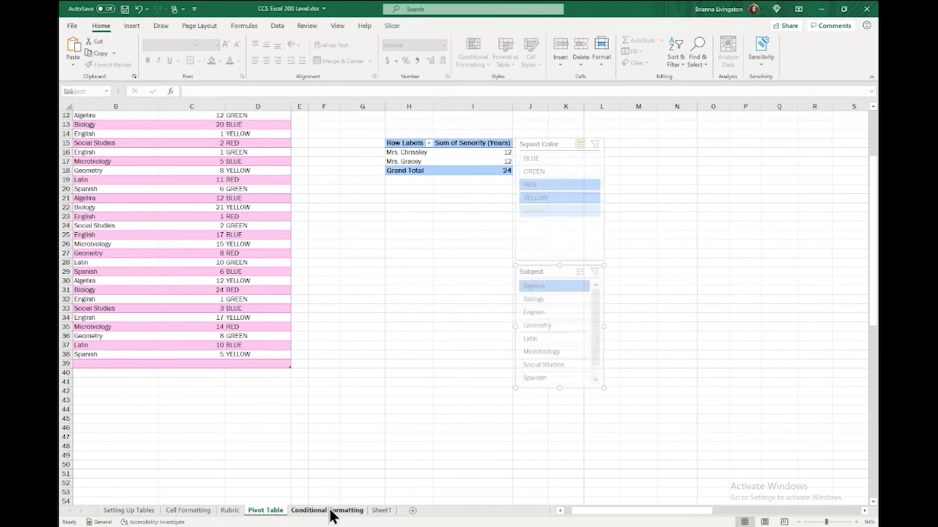
pyautogui.click(279, 512)
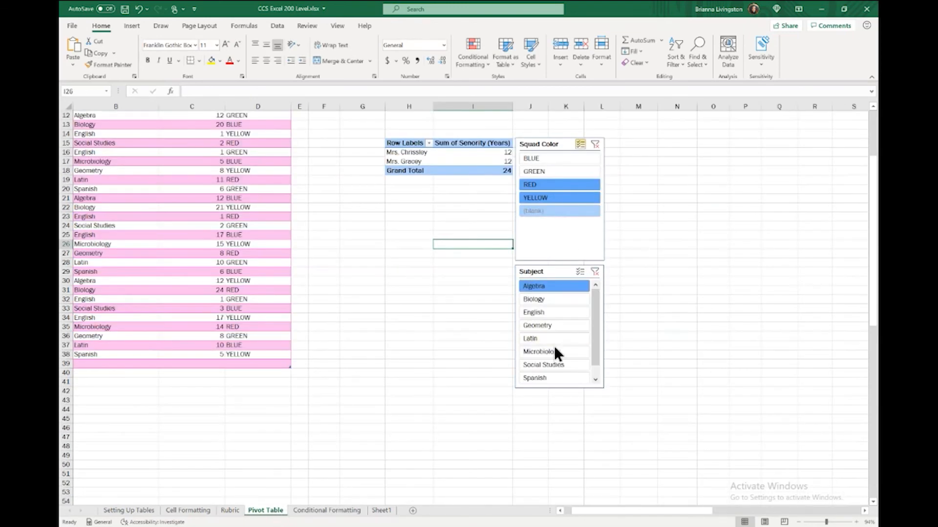
pyautogui.scroll(4, 471, 433)
pyautogui.scroll(-1, 471, 434)
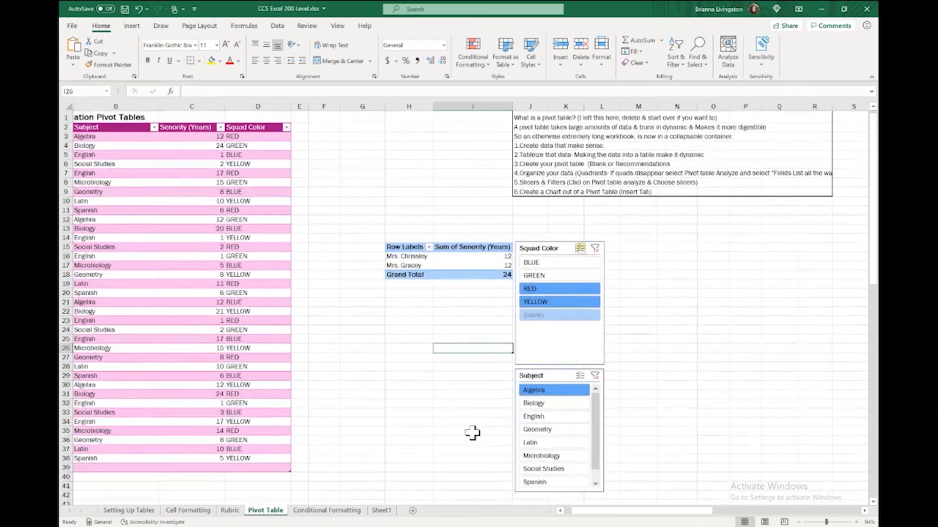
# - Switch to the Teams live event to read the new Q&A questions, and return to the Excel workbook
pyautogui.hotkey('alt', 'Tab')
pyautogui.click(439, 230)
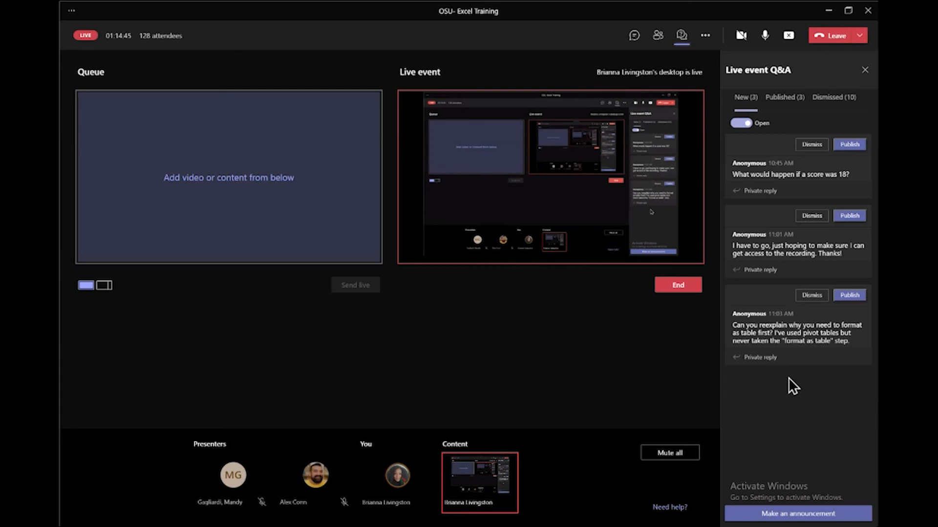
pyautogui.hotkey('alt', 'Tab')
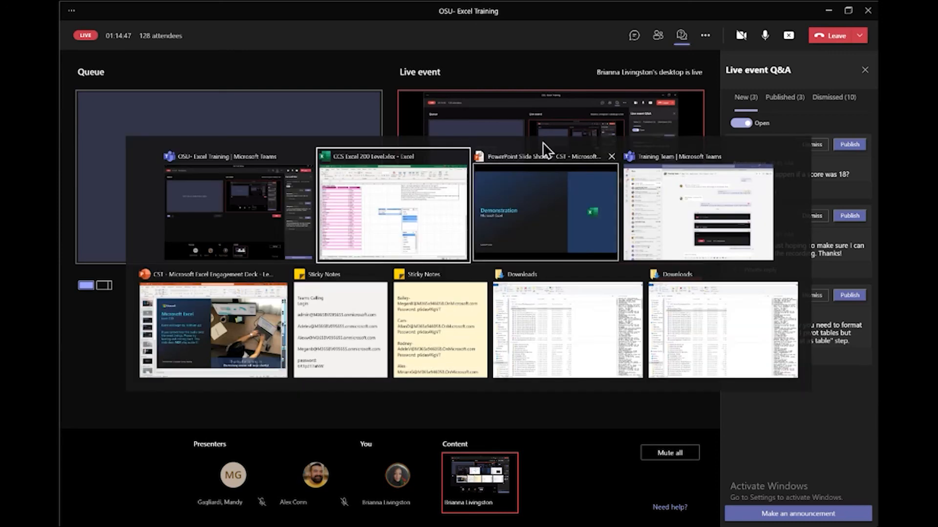
pyautogui.click(364, 216)
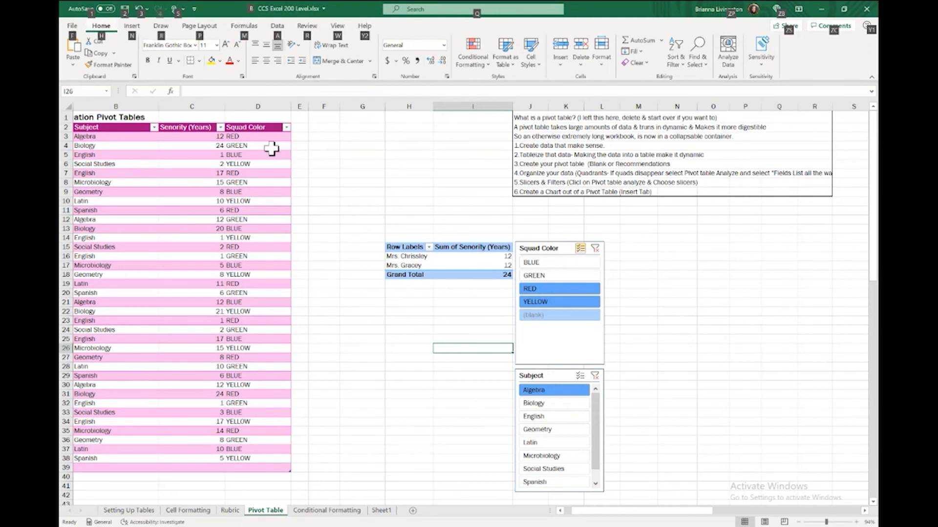
# - Filter the source table's Squad Color column to BLUE only, and clear that column filter
pyautogui.click(199, 147)
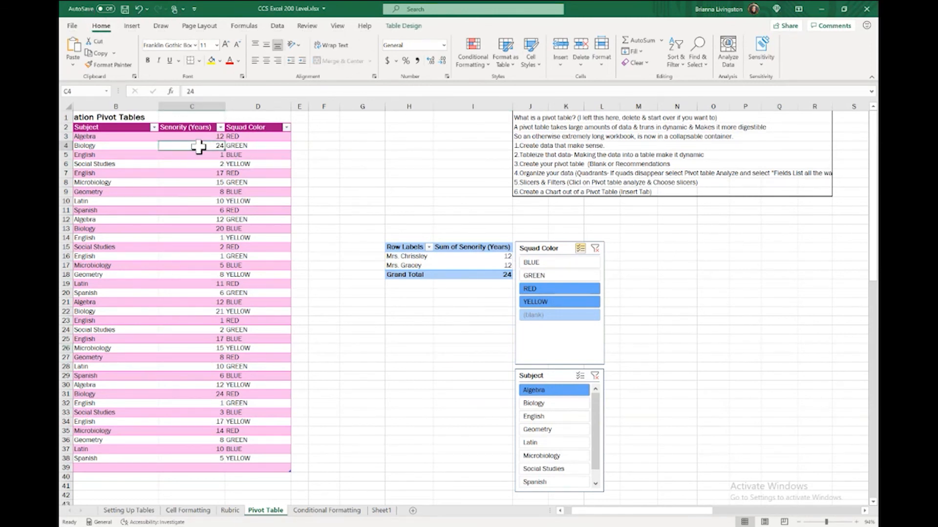
pyautogui.click(481, 265)
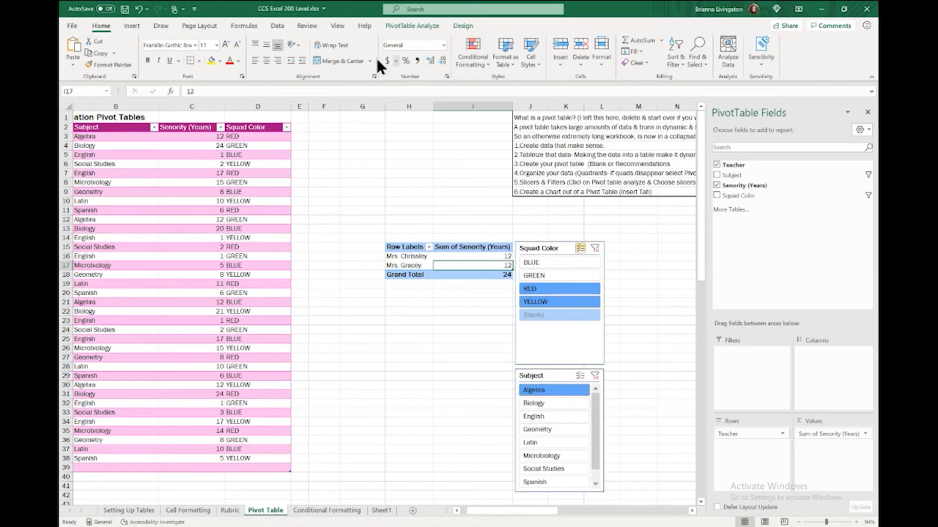
pyautogui.click(286, 127)
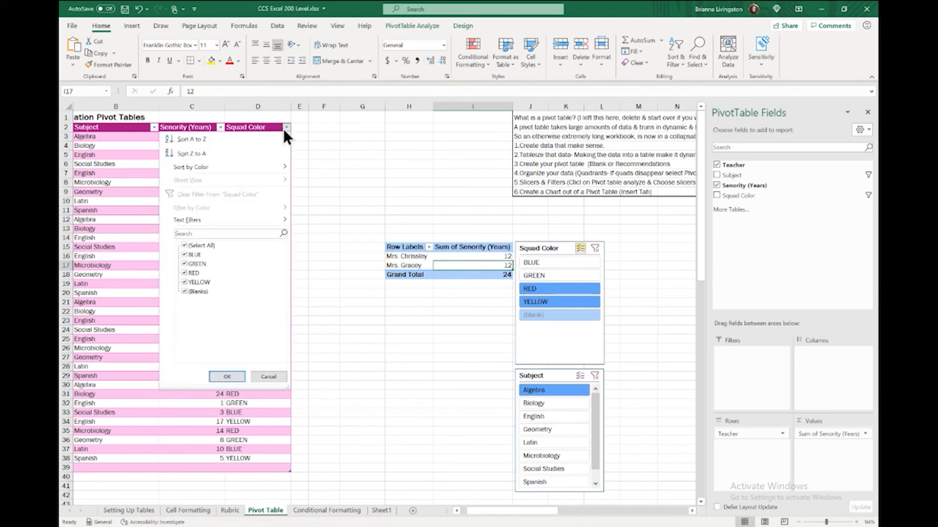
pyautogui.click(285, 128)
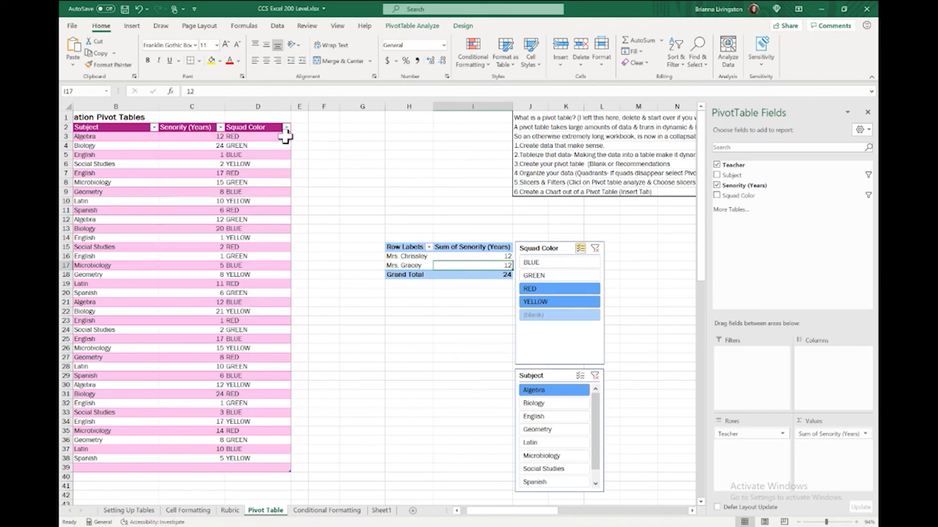
pyautogui.click(286, 128)
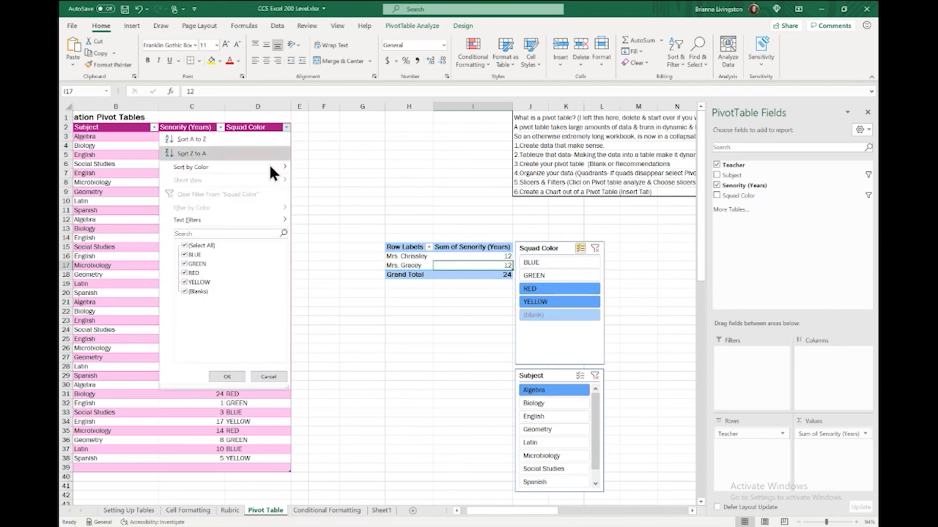
pyautogui.click(195, 254)
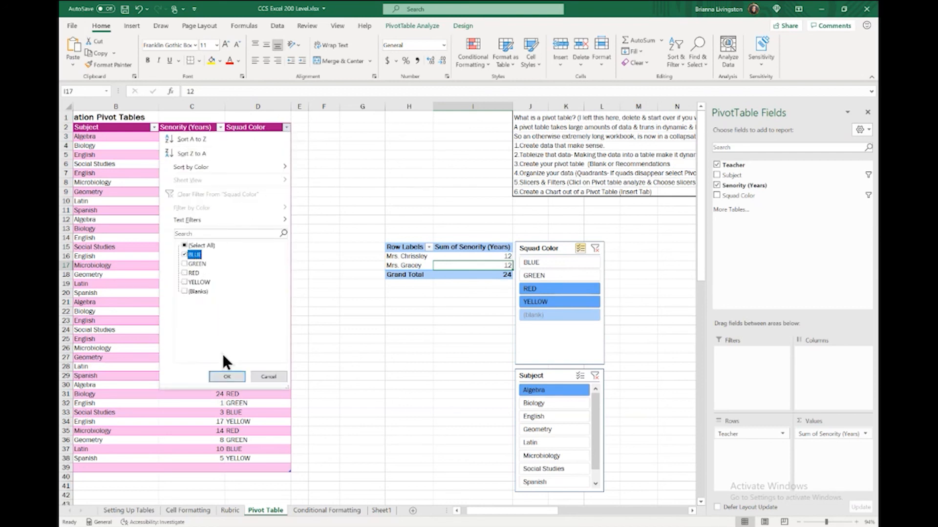
pyautogui.click(225, 378)
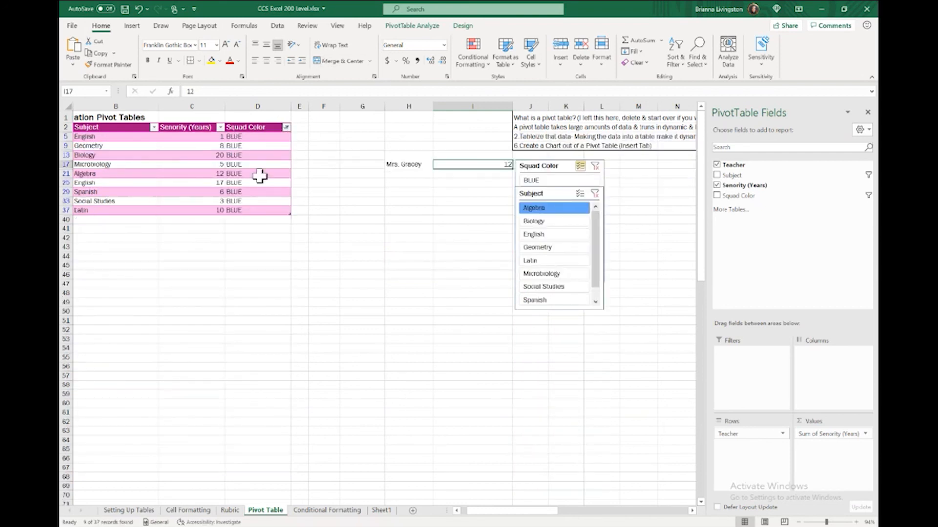
pyautogui.click(286, 128)
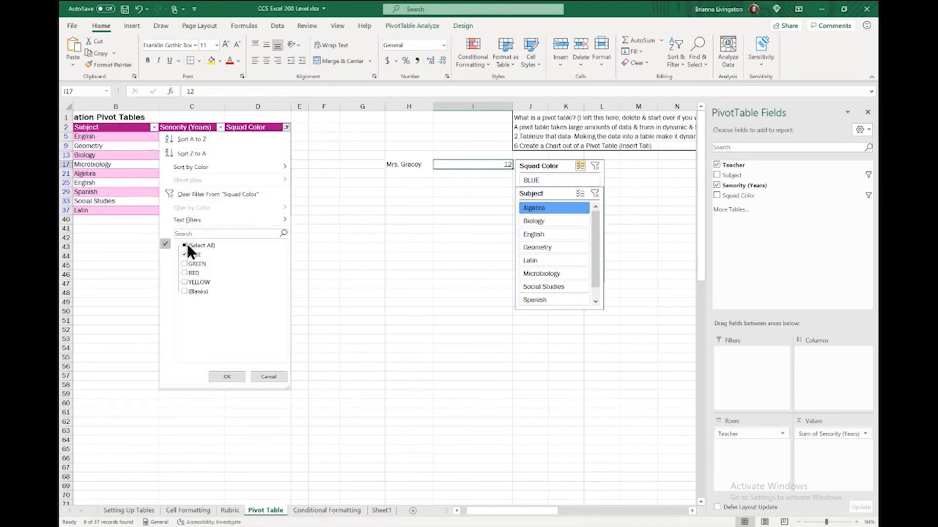
pyautogui.click(186, 194)
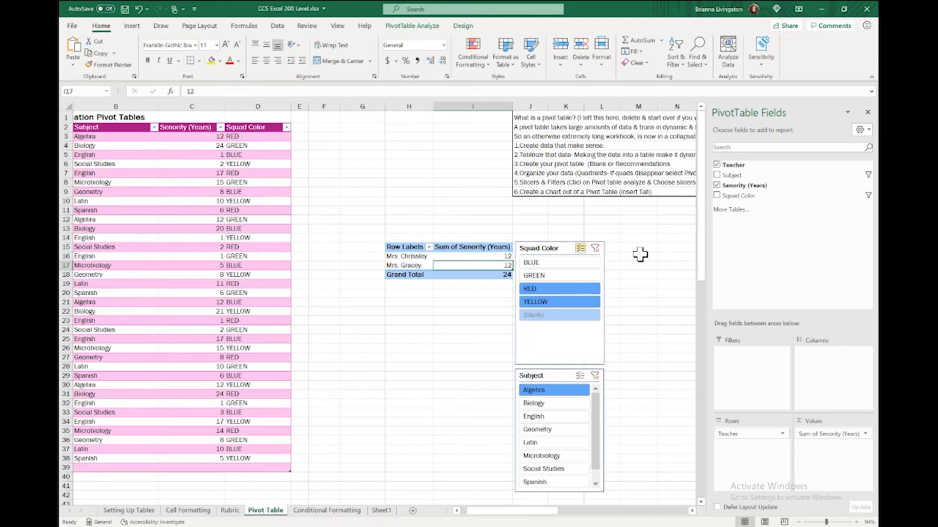
pyautogui.hscroll(-1, 334, 331)
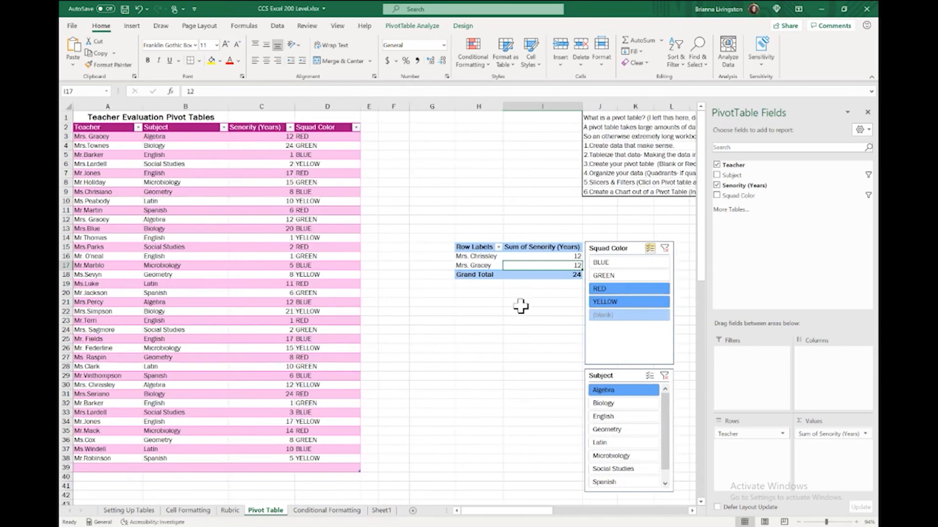
pyautogui.hscroll(1, 610, 328)
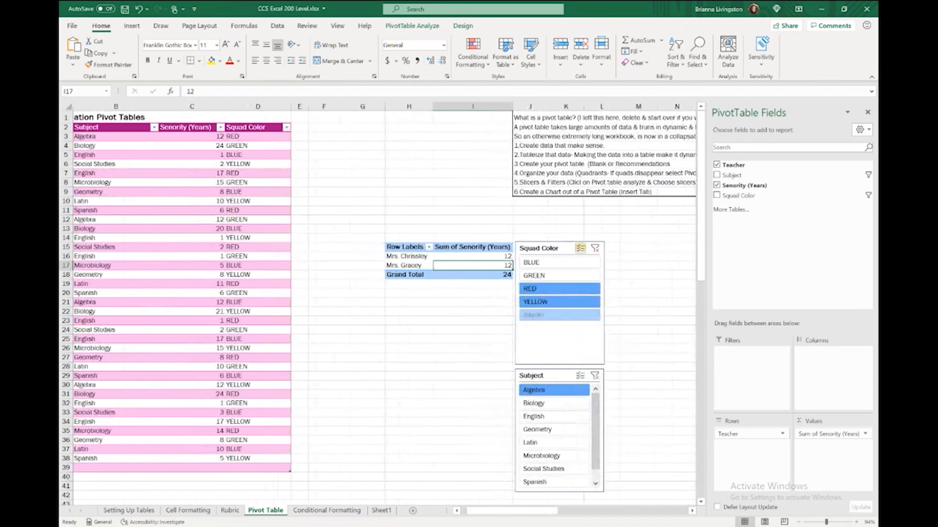
# - Switch to the Teams live event and dismiss all the new questions in the Q&A
pyautogui.hotkey('alt', 'Tab')
pyautogui.click(412, 209)
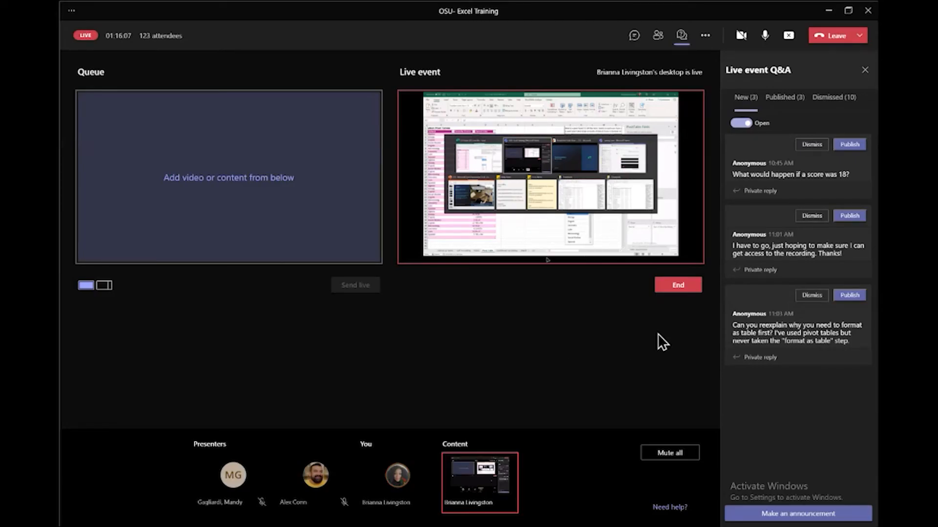
pyautogui.click(821, 299)
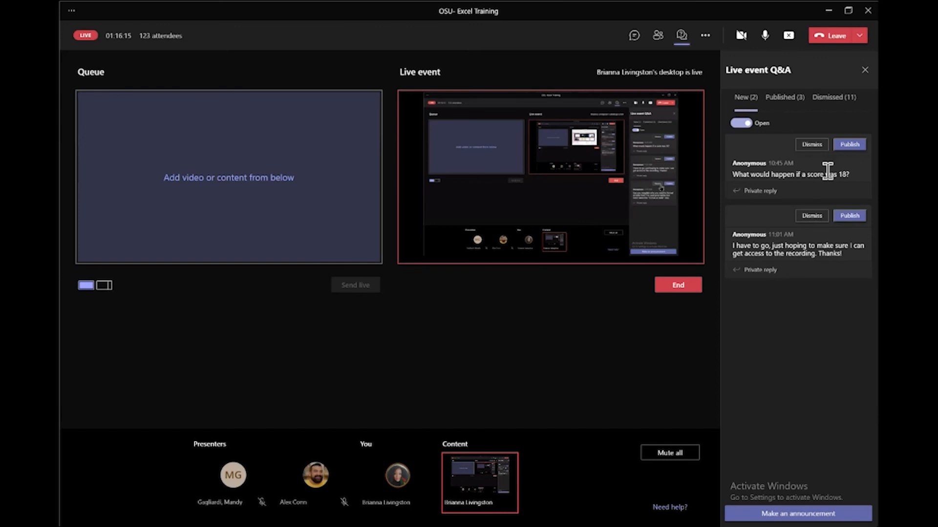
pyautogui.click(803, 149)
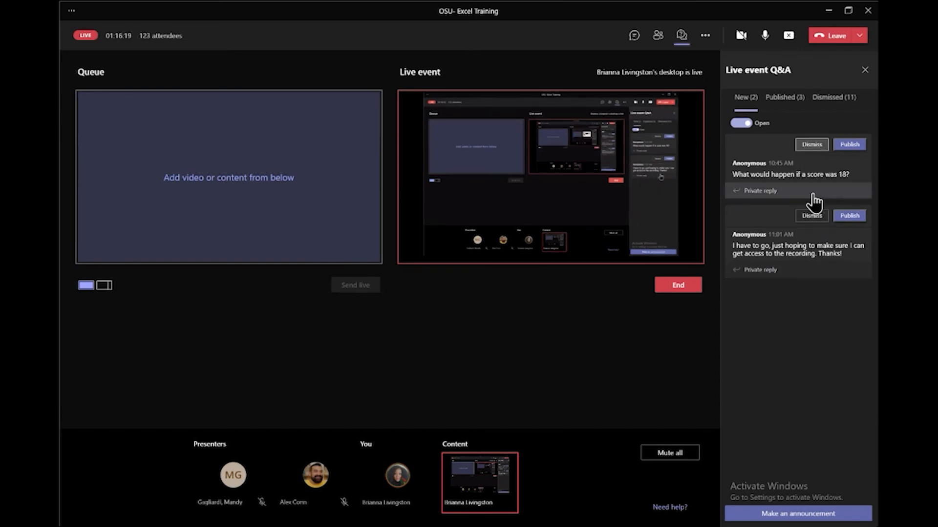
pyautogui.click(814, 145)
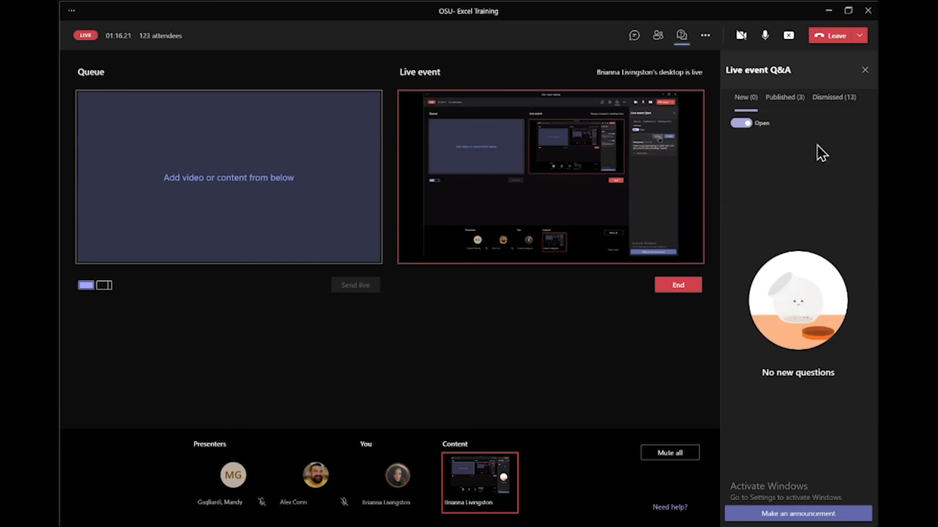
# - Switch to the PowerPoint slide show and advance from the Demonstration slide to the feedback slide with the QR code
pyautogui.hotkey('alt', 'Tab')
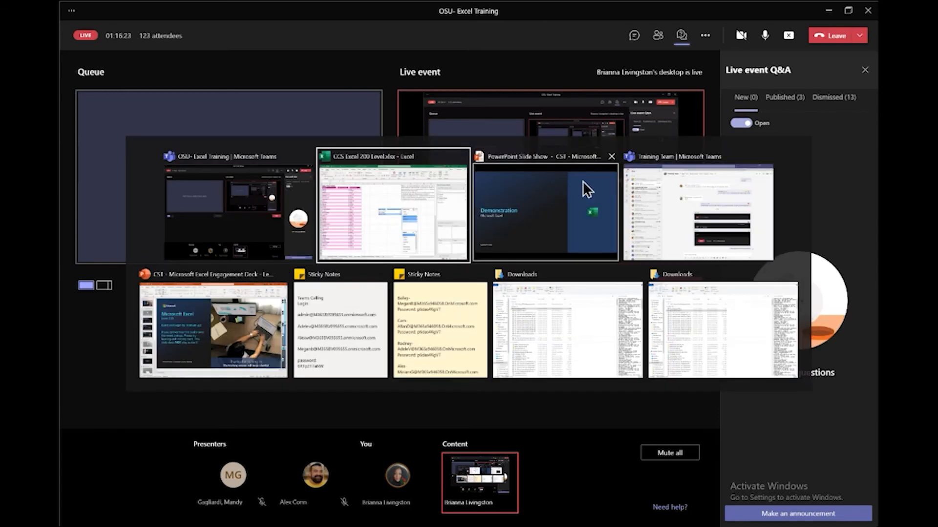
pyautogui.click(580, 193)
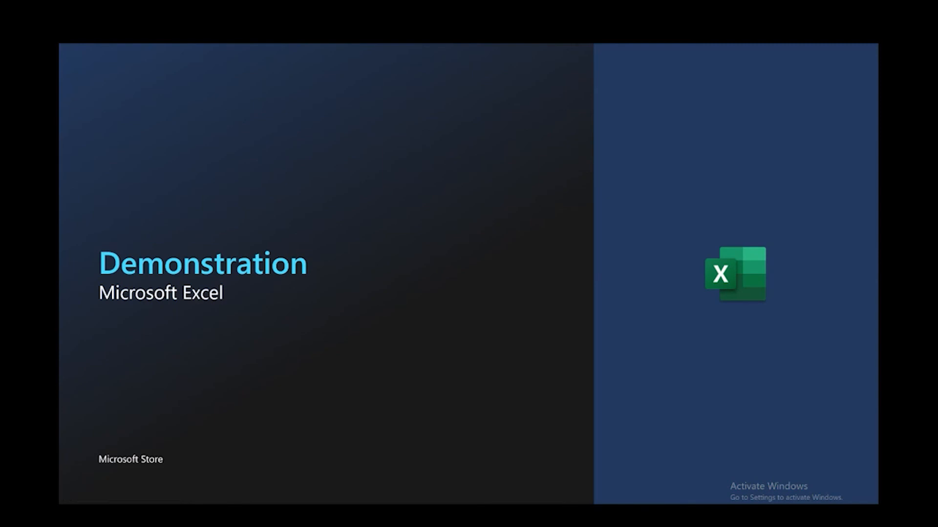
pyautogui.press('Right')
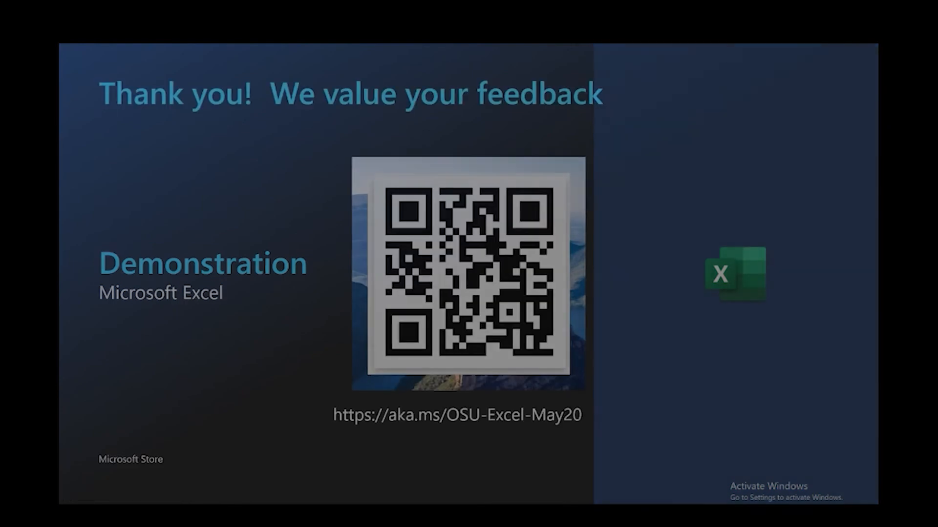